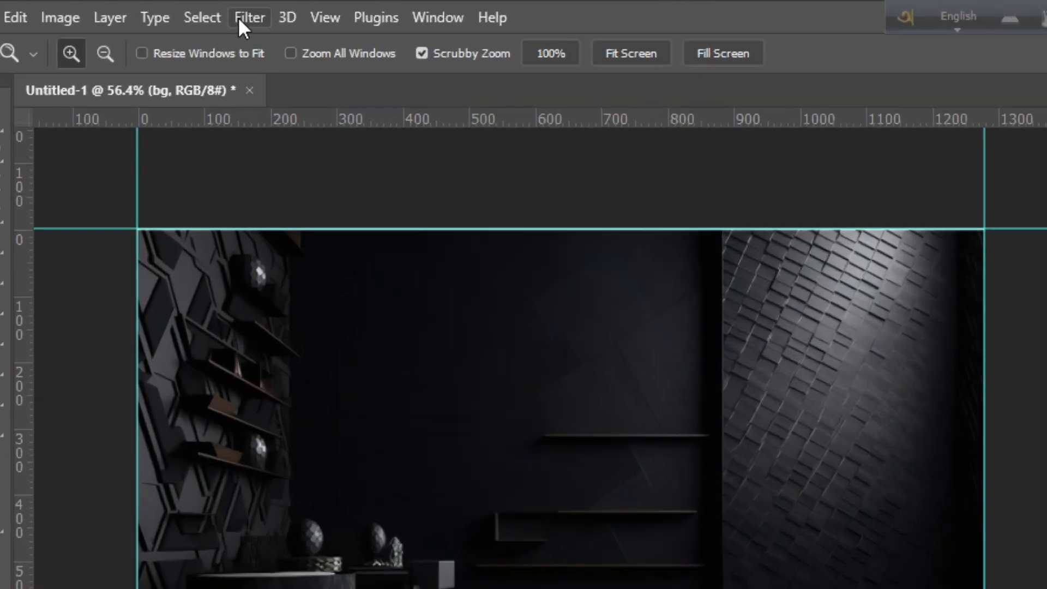
Step: Apply a Gaussian Blur with a 2.4-pixel radius to the bg layer
{"action": "mouse_move", "coordinate": [559, 404]}
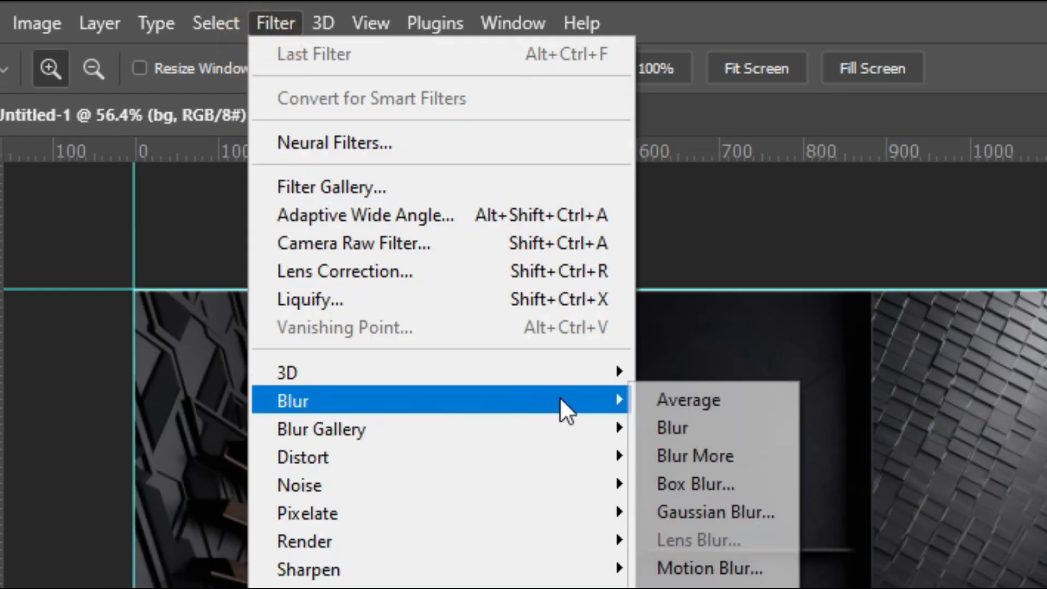
{"action": "left_click", "coordinate": [693, 510]}
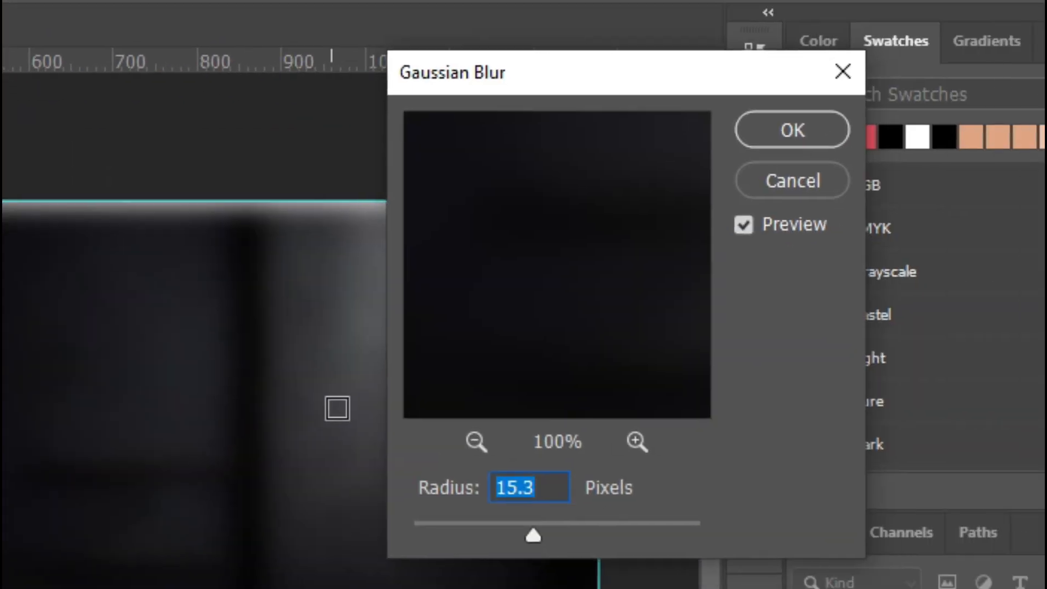
{"action": "mouse_move", "coordinate": [456, 528]}
{"action": "left_mouse_down"}
{"action": "mouse_move", "coordinate": [424, 523]}
{"action": "mouse_move", "coordinate": [449, 535]}
{"action": "left_mouse_up"}
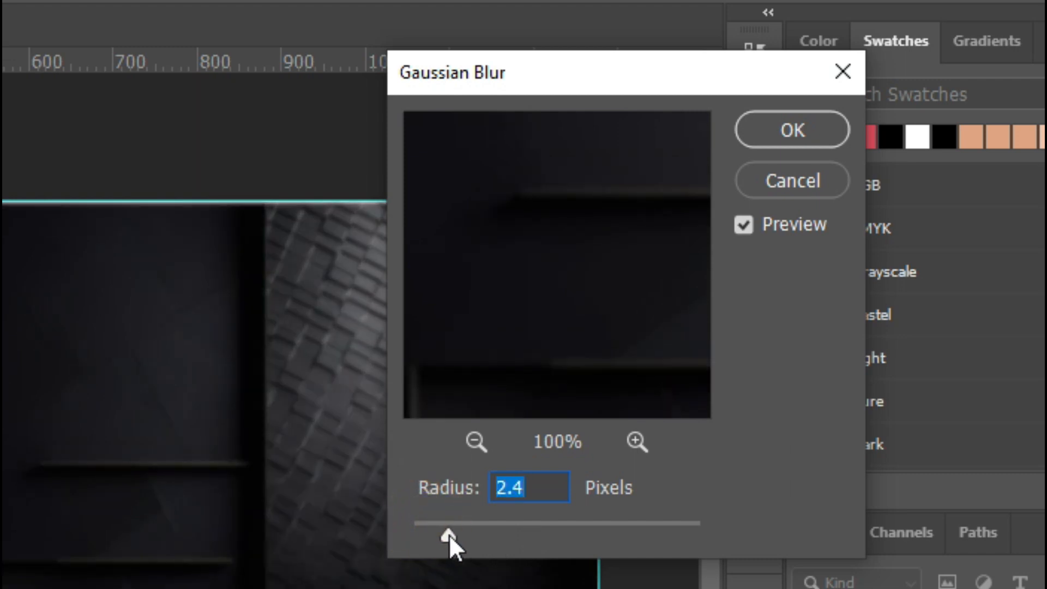
{"action": "left_click", "coordinate": [776, 141]}
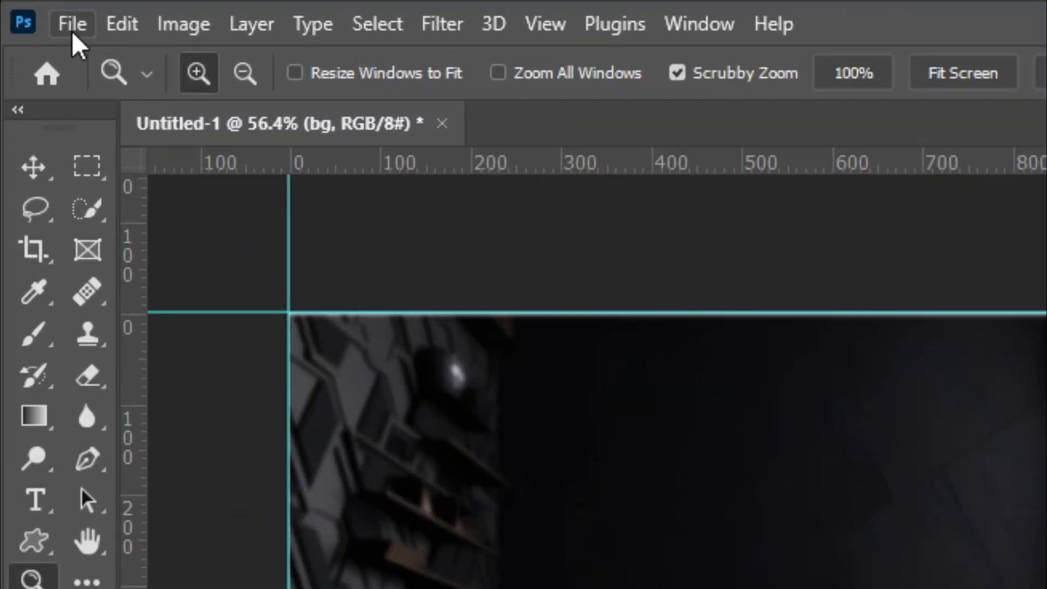
Step: Place the cut-out image 1 of the surprised man as an embedded layer and enlarge it toward the canvas's lower edge
{"action": "left_click", "coordinate": [35, 12]}
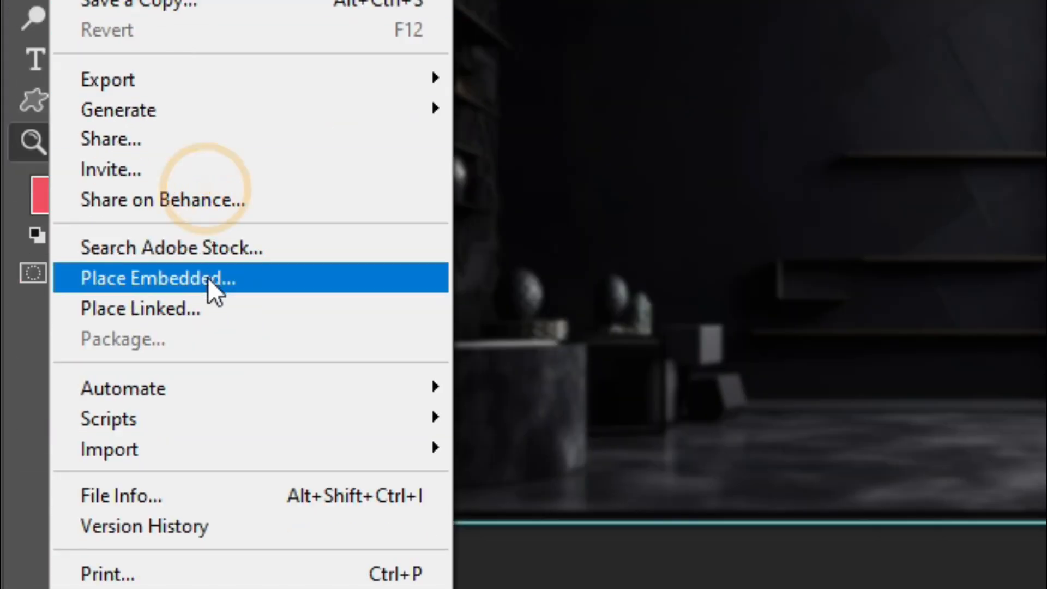
{"action": "left_click", "coordinate": [213, 572]}
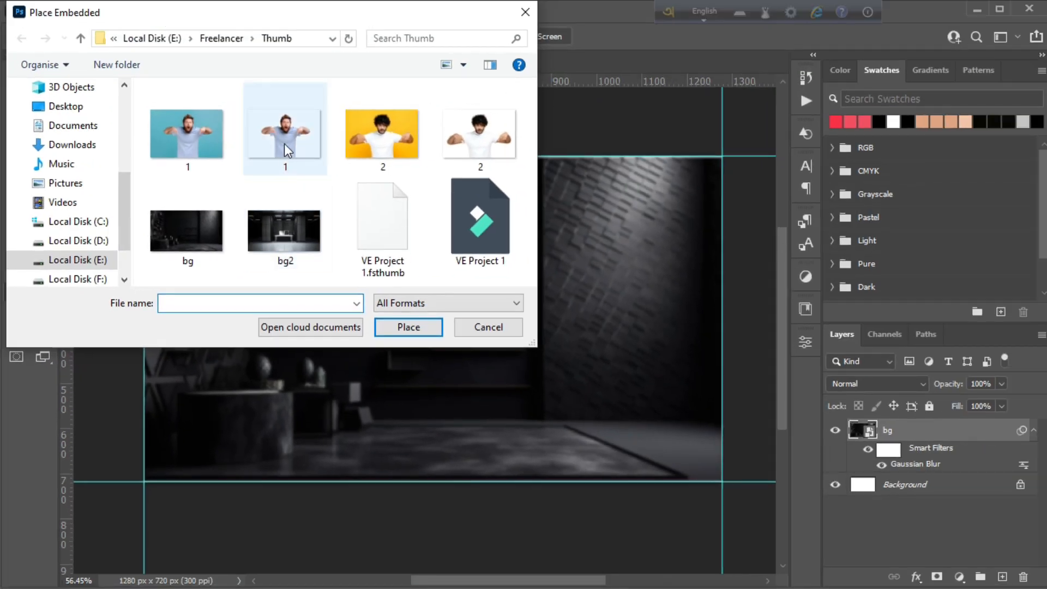
{"action": "left_click", "coordinate": [284, 143]}
{"action": "left_click", "coordinate": [400, 326]}
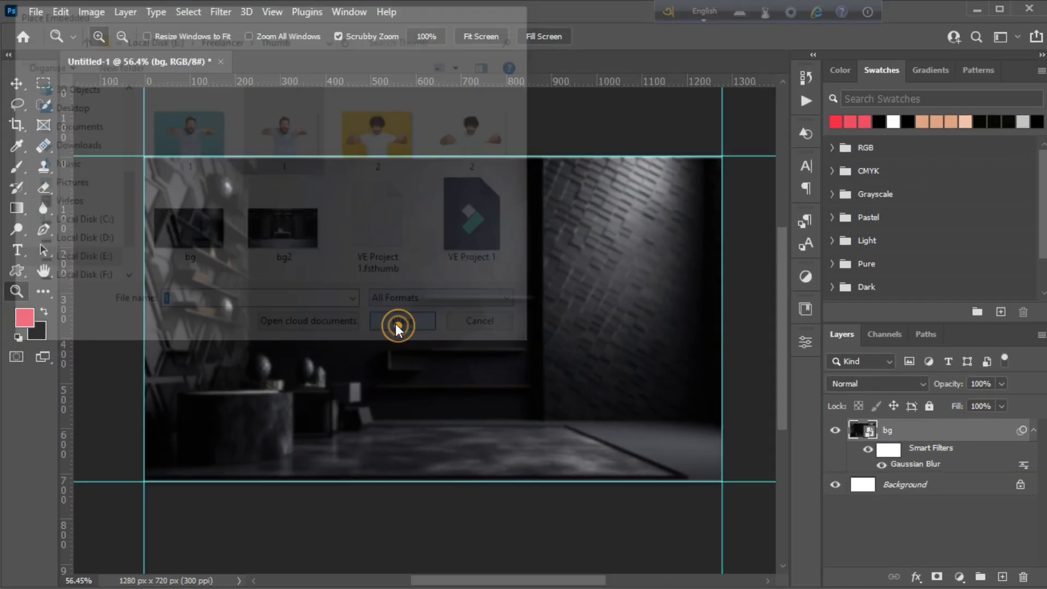
{"action": "left_click_drag", "start_coordinate": [433, 482], "coordinate": [406, 554]}
{"action": "key", "text": "Return"}
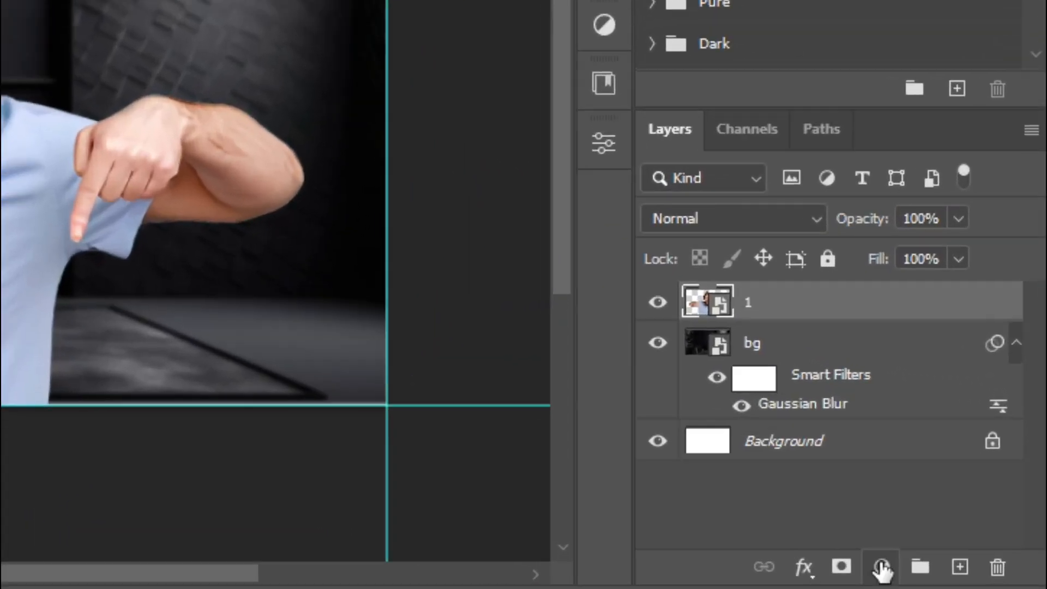
Step: Add a gradient fill layer above the man and set the gradient's starting colour stop to black (000000)
{"action": "left_click", "coordinate": [953, 574]}
{"action": "left_click", "coordinate": [927, 81]}
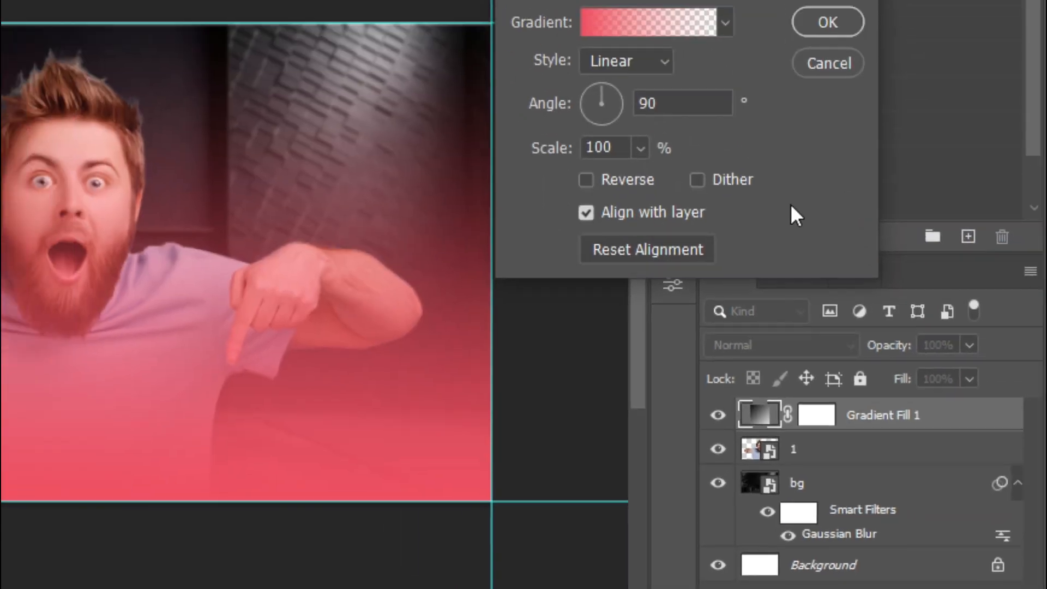
{"action": "left_click", "coordinate": [659, 135]}
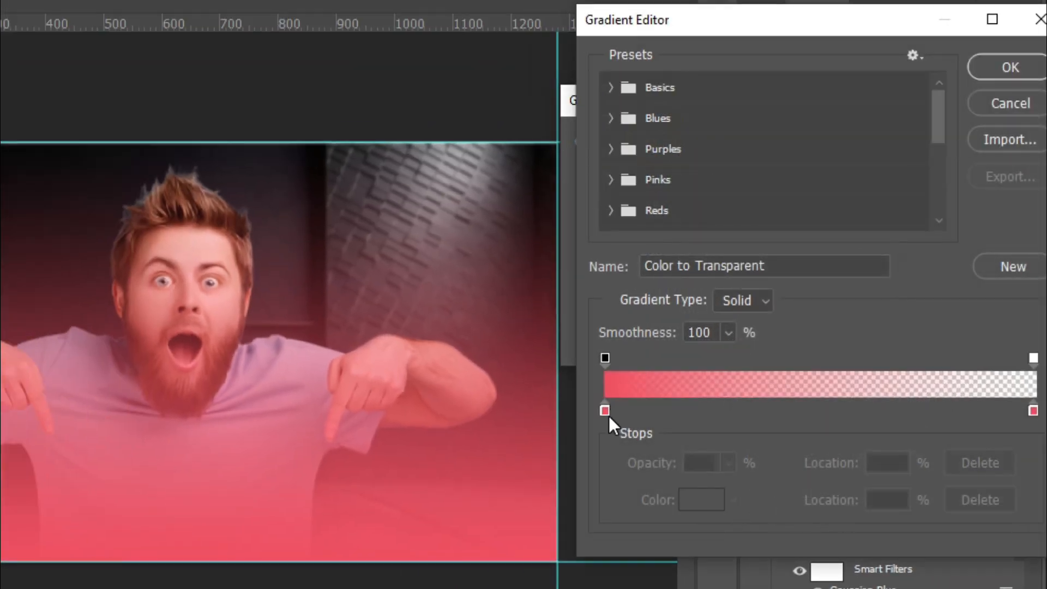
{"action": "left_click", "coordinate": [605, 410]}
{"action": "left_click", "coordinate": [702, 500]}
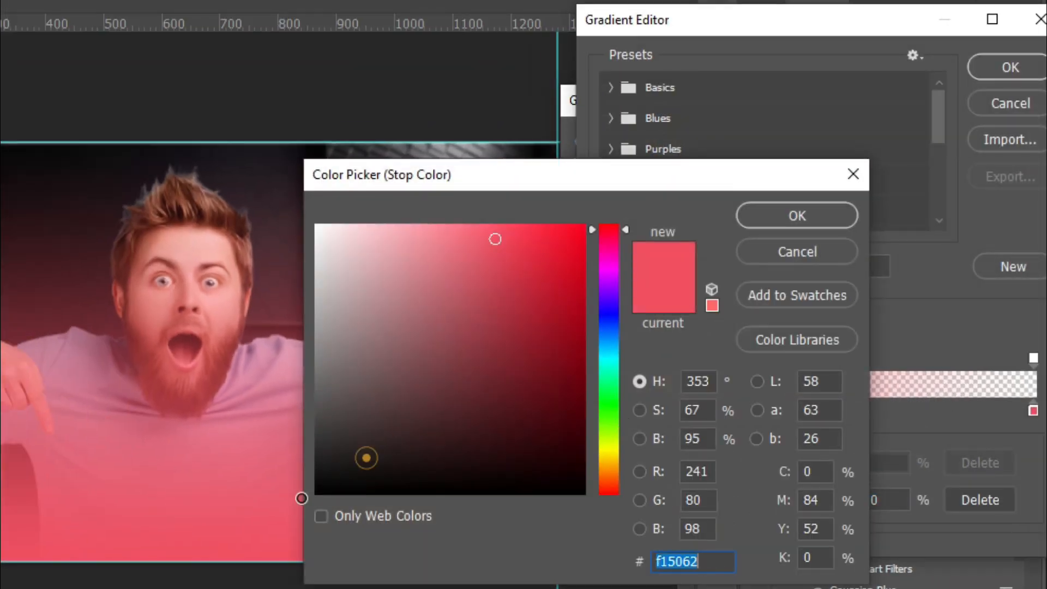
{"action": "left_click_drag", "start_coordinate": [366, 457], "coordinate": [311, 497]}
{"action": "left_click", "coordinate": [805, 211]}
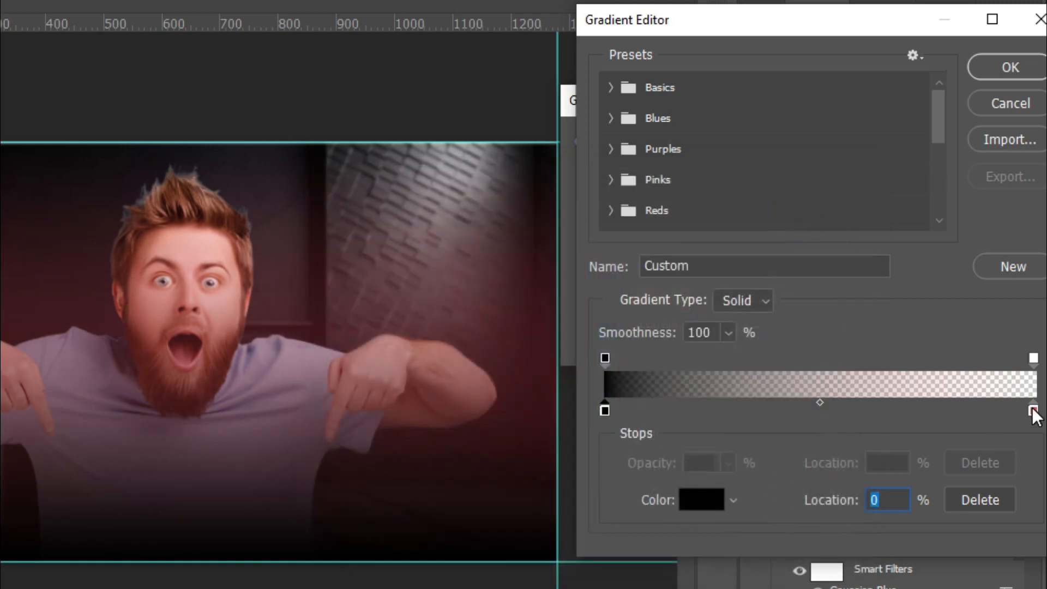
Step: Set the gradient's end colour stop to black (000000) and accept the edited gradient
{"action": "left_click", "coordinate": [1033, 410]}
{"action": "left_click", "coordinate": [701, 499]}
{"action": "left_click_drag", "start_coordinate": [423, 460], "coordinate": [205, 551]}
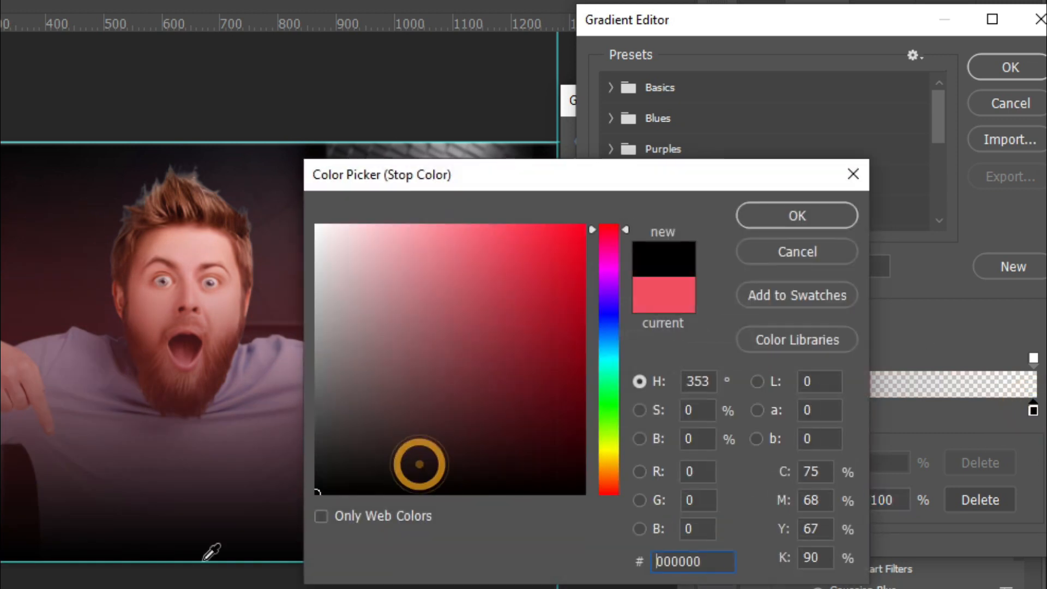
{"action": "left_click", "coordinate": [766, 218]}
{"action": "left_click", "coordinate": [1008, 67]}
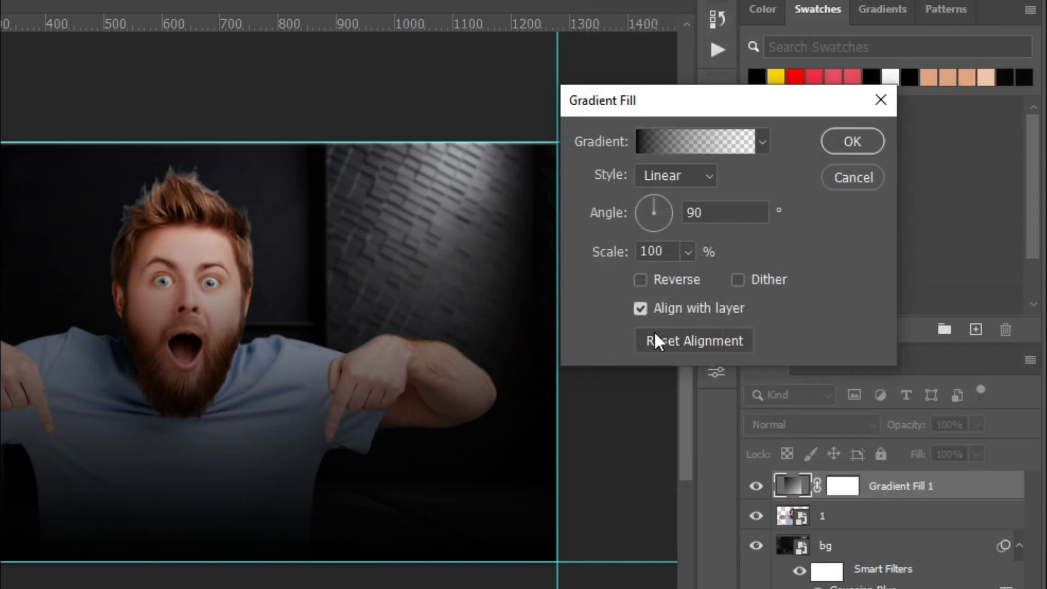
Step: Adjust the gradient fill's scale and shift it down over the lower part of the image, then accept the fill
{"action": "left_click", "coordinate": [688, 252]}
{"action": "left_click_drag", "start_coordinate": [686, 276], "coordinate": [681, 279]}
{"action": "left_click_drag", "start_coordinate": [233, 484], "coordinate": [223, 530]}
{"action": "left_click", "coordinate": [860, 140]}
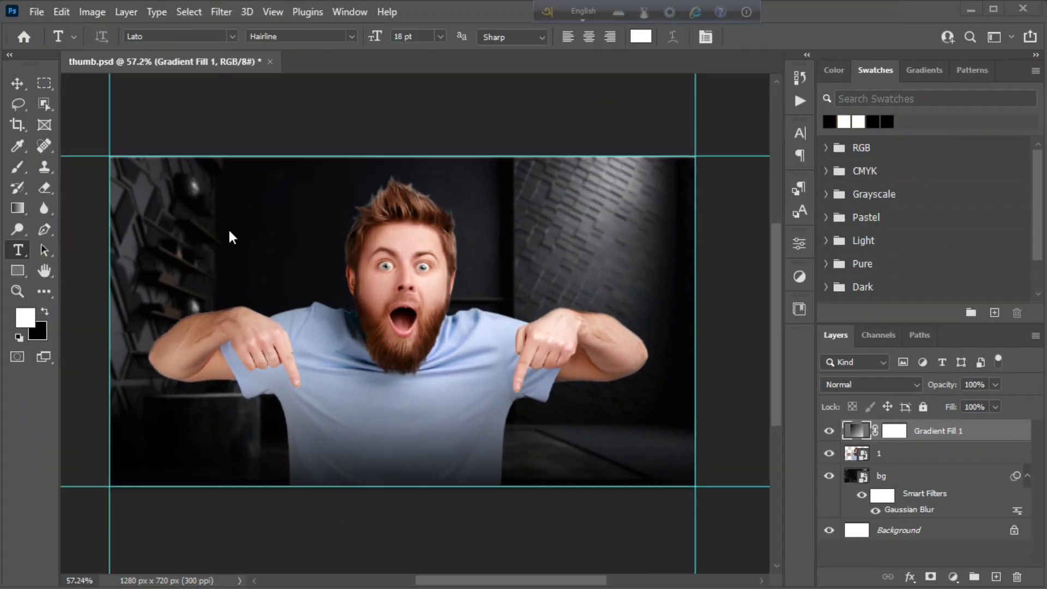
Step: Add the text HOW TO MAKE across the man's chest
{"action": "left_click", "coordinate": [334, 282]}
{"action": "left_click_drag", "start_coordinate": [312, 303], "coordinate": [294, 359]}
{"action": "key", "text": "BackSpace"}
{"action": "type", "text": "HOW TO MAKE"}
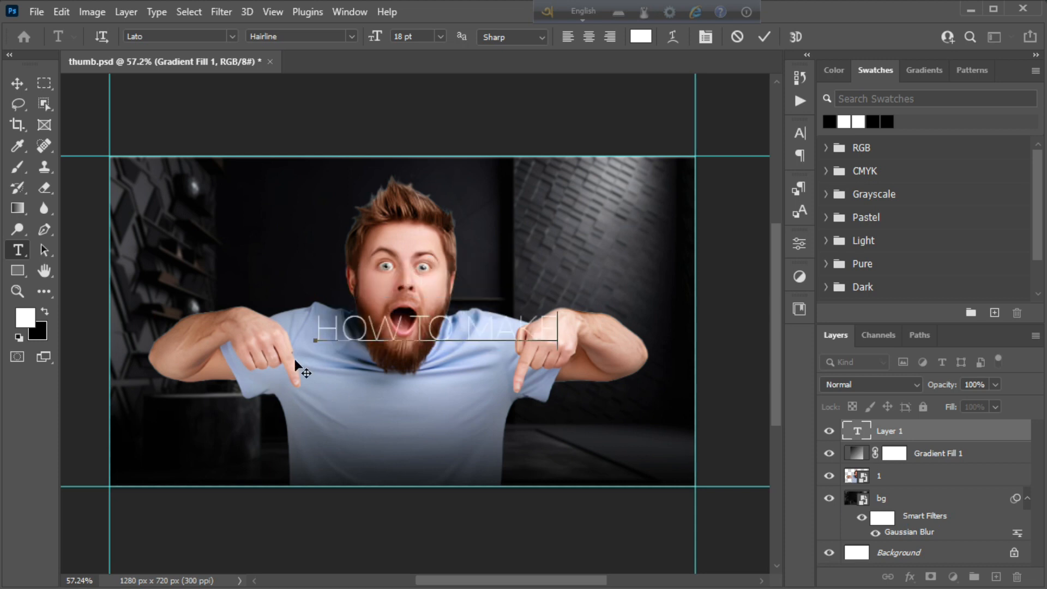
Step: Set the font of HOW TO MAKE to Exo Extra Bold Italic
{"action": "key", "text": "ctrl+a"}
{"action": "left_click", "coordinate": [220, 36]}
{"action": "type", "text": "E"}
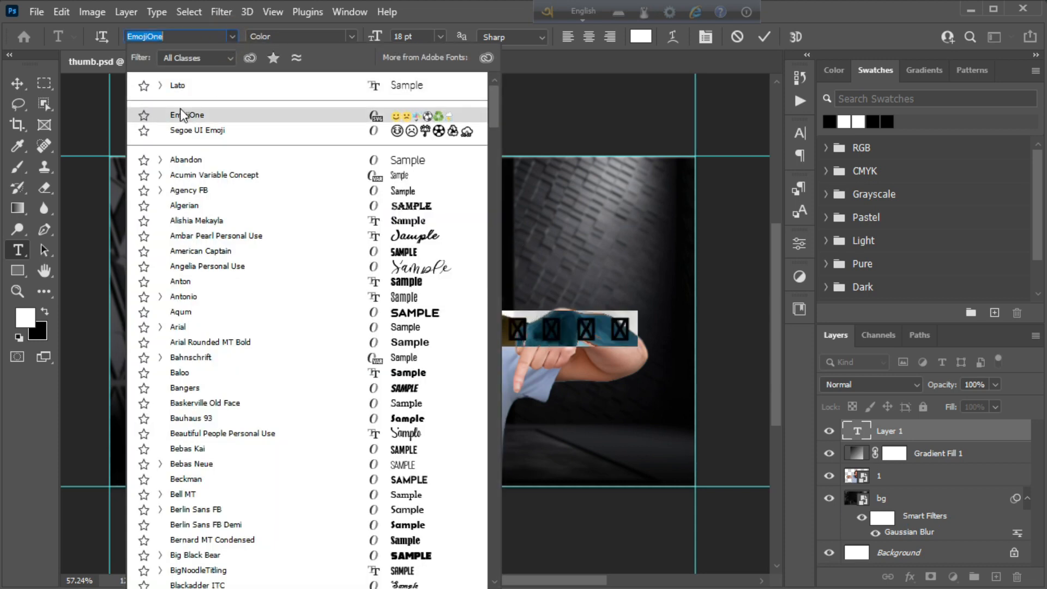
{"action": "type", "text": "xo"}
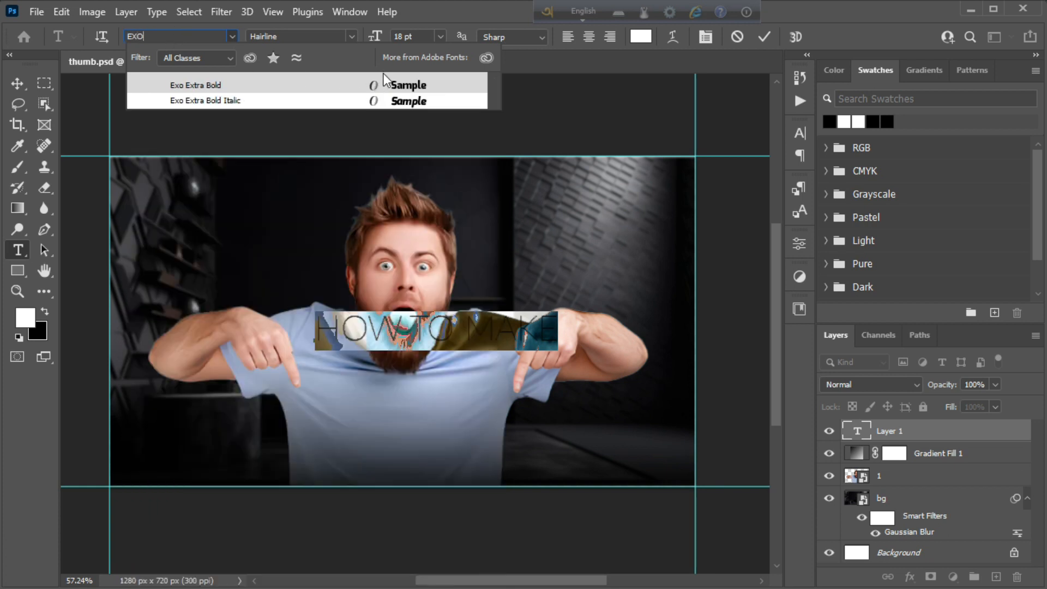
{"action": "left_click", "coordinate": [399, 102]}
{"action": "left_click", "coordinate": [764, 36]}
Step: Move HOW TO MAKE down between the pointing fingers and squash its height to about 86%
{"action": "key", "text": "v"}
{"action": "left_click_drag", "start_coordinate": [371, 335], "coordinate": [339, 398]}
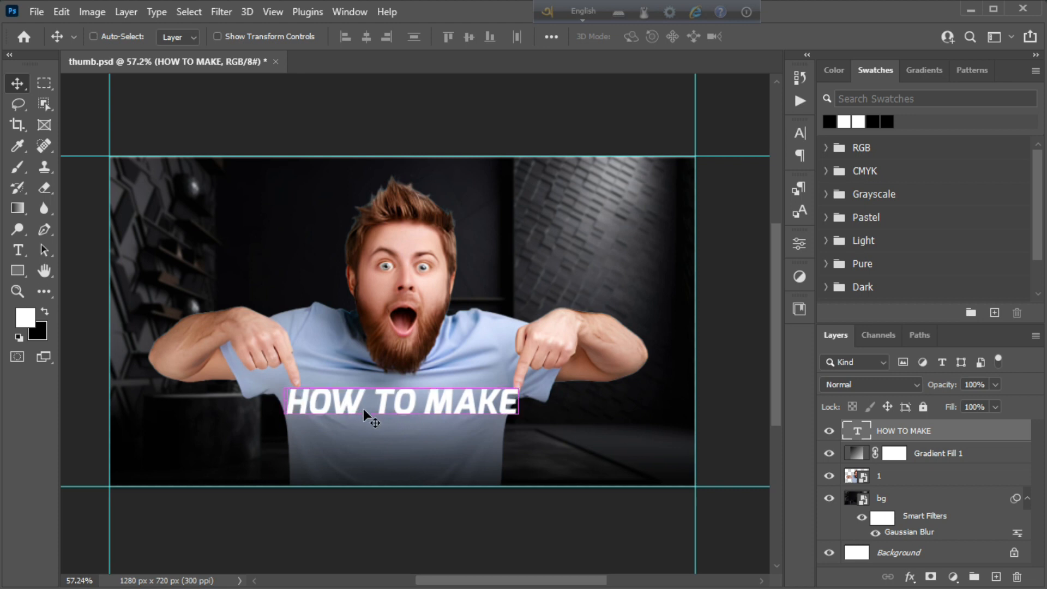
{"action": "key", "text": "ctrl+t"}
{"action": "left_click_drag", "start_coordinate": [404, 424], "coordinate": [404, 418]}
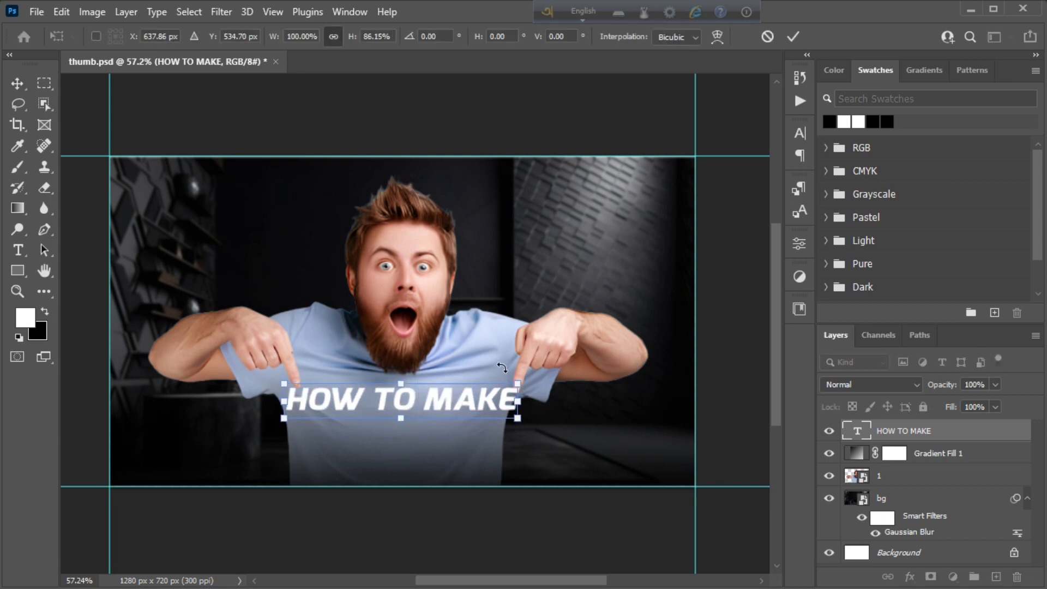
{"action": "left_click", "coordinate": [790, 38]}
Step: Tilt HOW TO MAKE slightly upward to the right and scale it to about 98% so it fits between the fingers
{"action": "key", "text": "ctrl+t"}
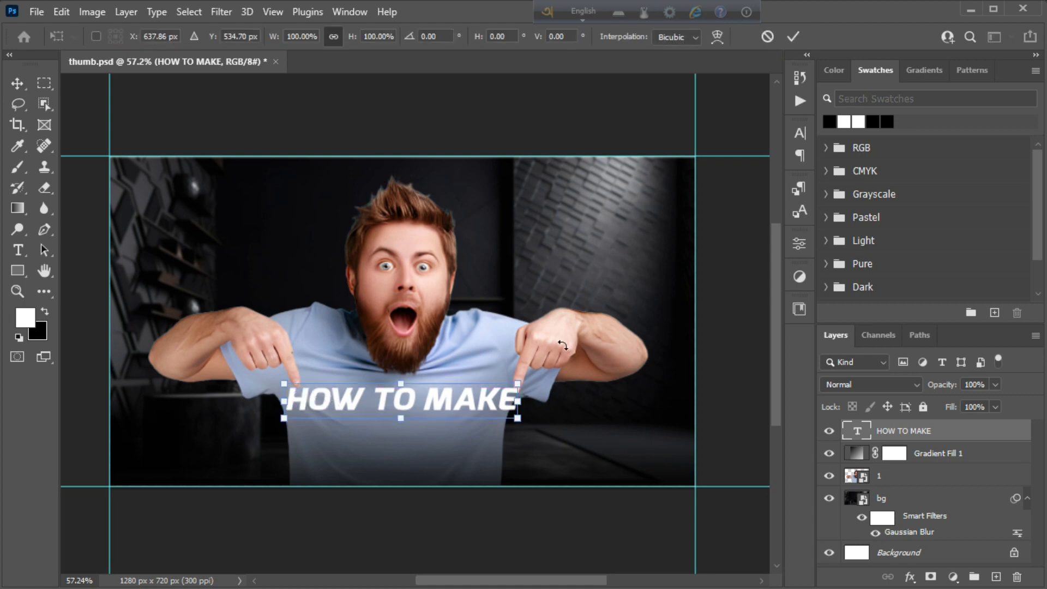
{"action": "left_click_drag", "start_coordinate": [554, 345], "coordinate": [552, 338]}
{"action": "left_click", "coordinate": [793, 37]}
{"action": "left_click_drag", "start_coordinate": [435, 397], "coordinate": [435, 398]}
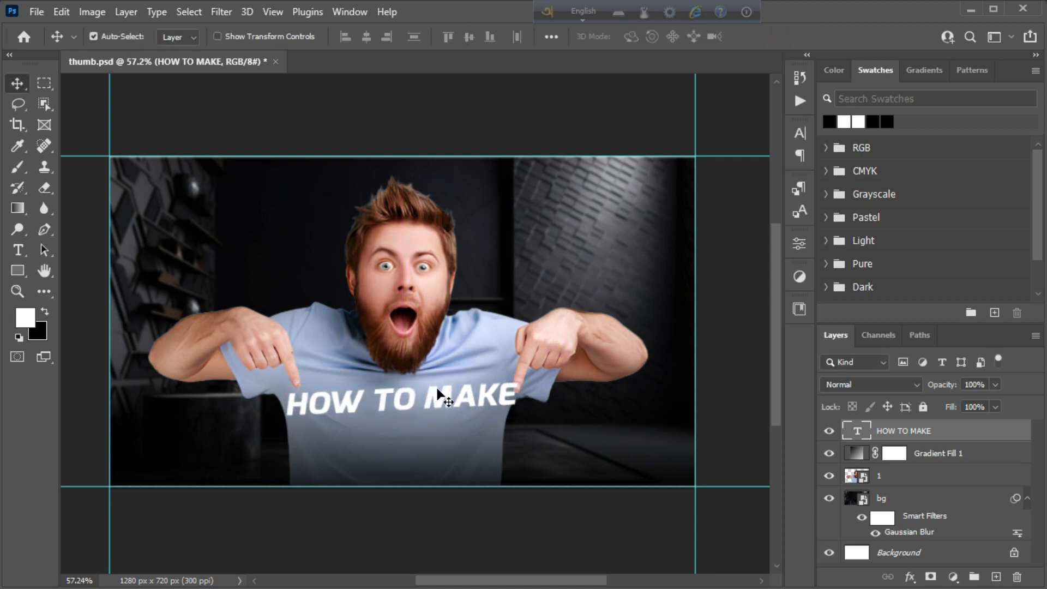
{"action": "key", "text": "ctrl+t"}
{"action": "left_click_drag", "start_coordinate": [284, 403], "coordinate": [290, 403]}
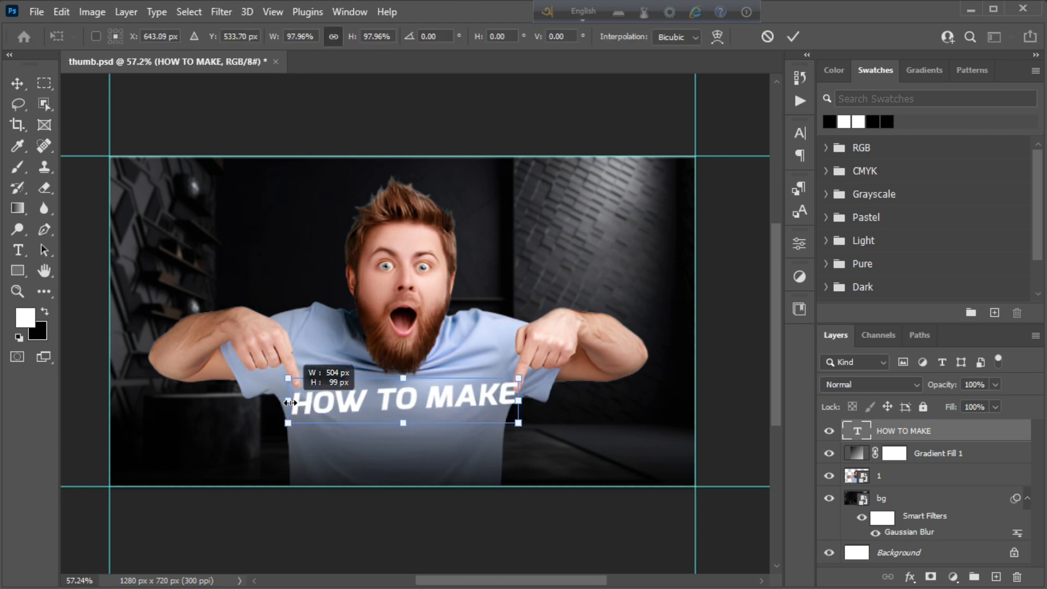
{"action": "left_click", "coordinate": [792, 36]}
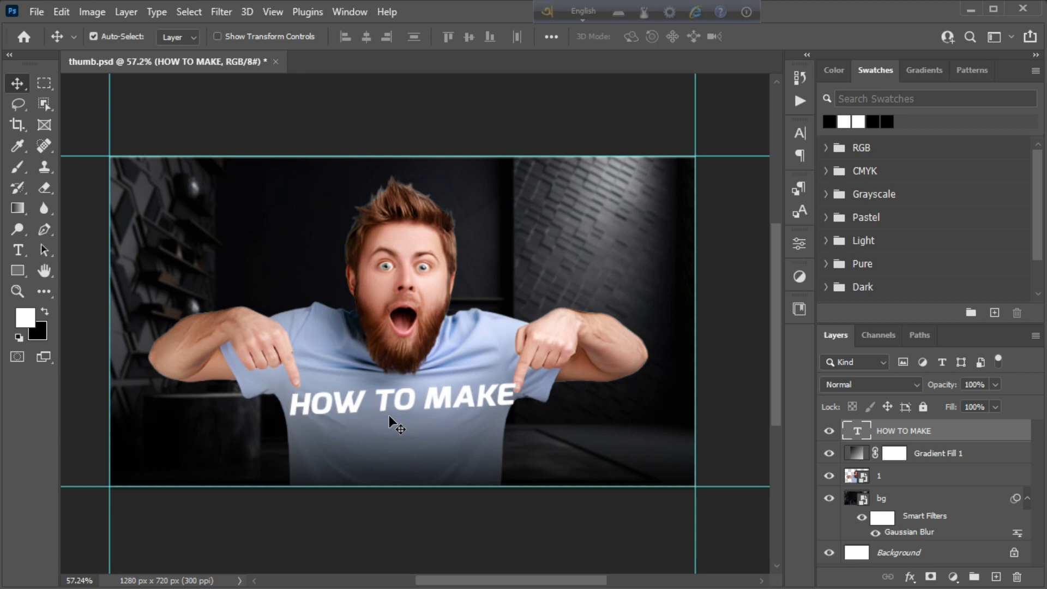
{"action": "key", "text": "ctrl+t"}
{"action": "left_click", "coordinate": [793, 36]}
Step: Duplicate the HOW TO MAKE text just below the original and change the copy's wording to YOUTUBE THUMBNAIL
{"action": "left_click_drag", "start_coordinate": [394, 397], "coordinate": [393, 436]}
{"action": "double_click", "coordinate": [394, 436]}
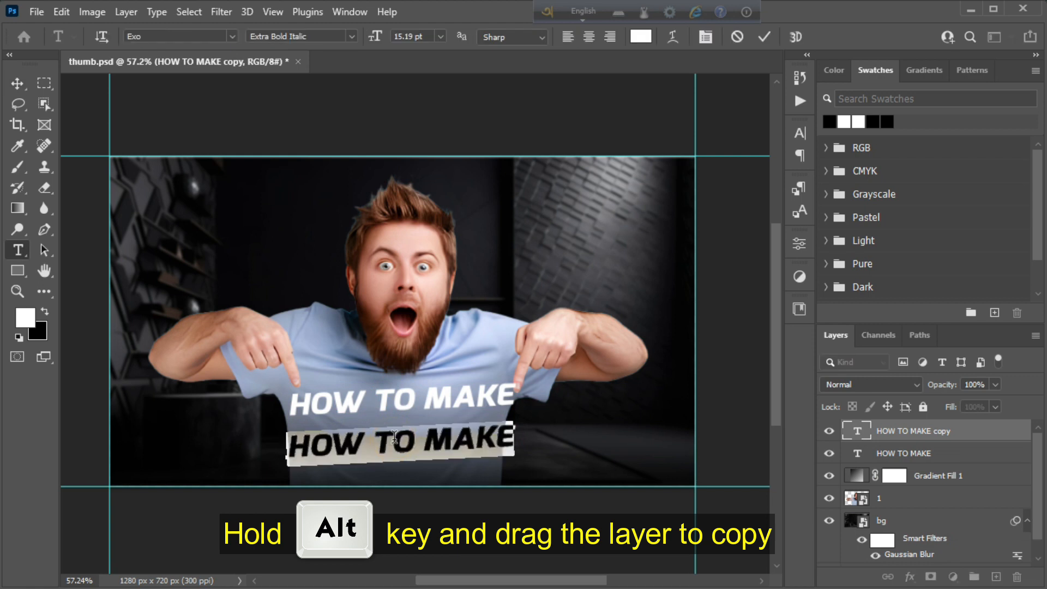
{"action": "type", "text": "YOUTUBE THUMBNAU"}
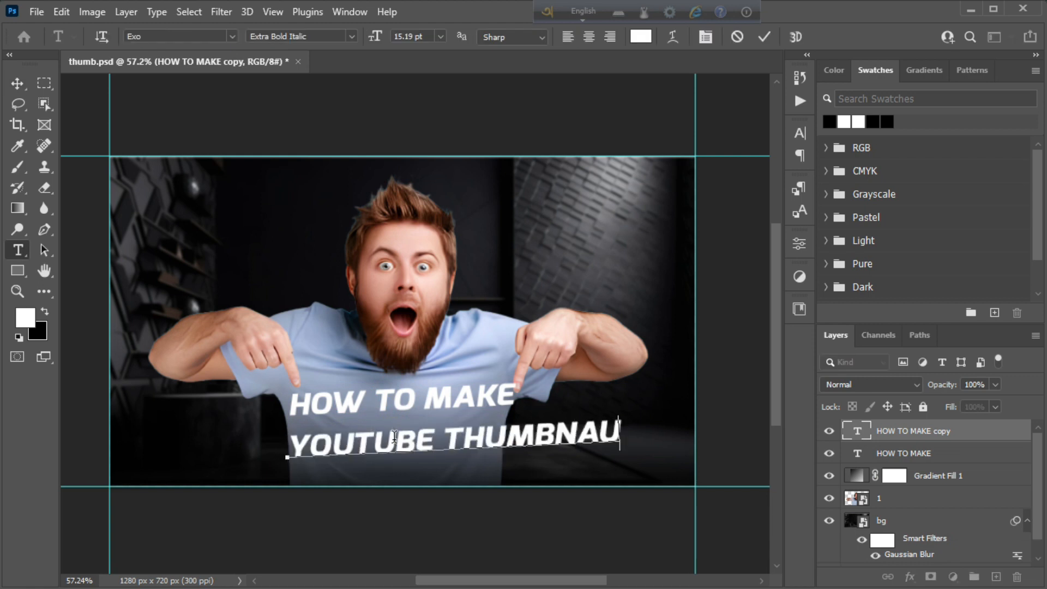
{"action": "key", "text": "BackSpace"}
{"action": "type", "text": "IL"}
{"action": "left_click", "coordinate": [764, 36]}
Step: Centre YOUTUBE THUMBNAIL under the first line and set its font to American Captain
{"action": "key", "text": "v"}
{"action": "left_click_drag", "start_coordinate": [541, 429], "coordinate": [472, 429]}
{"action": "double_click", "coordinate": [472, 428]}
{"action": "left_click", "coordinate": [198, 38]}
{"action": "type", "text": "A"}
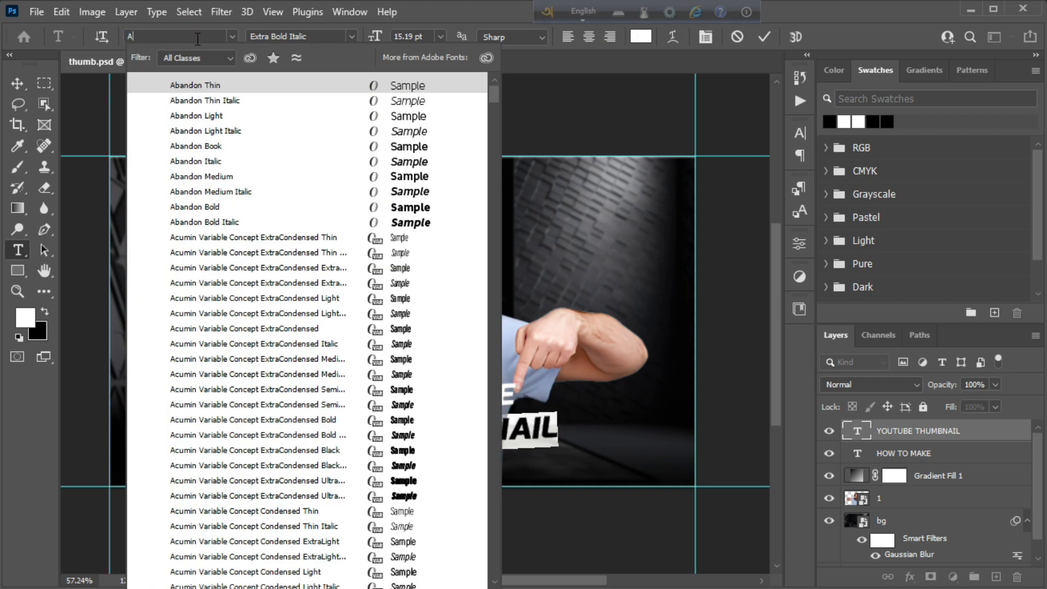
{"action": "type", "text": "merican"}
{"action": "left_click", "coordinate": [404, 85]}
{"action": "left_click", "coordinate": [765, 36]}
Step: Enlarge YOUTUBE THUMBNAIL to roughly twice its size, trim its height, and centre it beneath HOW TO MAKE
{"action": "key", "text": "v"}
{"action": "key", "text": "ctrl+t"}
{"action": "left_click_drag", "start_coordinate": [442, 438], "coordinate": [627, 437]}
{"action": "left_click_drag", "start_coordinate": [218, 438], "coordinate": [181, 438]}
{"action": "left_click_drag", "start_coordinate": [400, 435], "coordinate": [398, 435]}
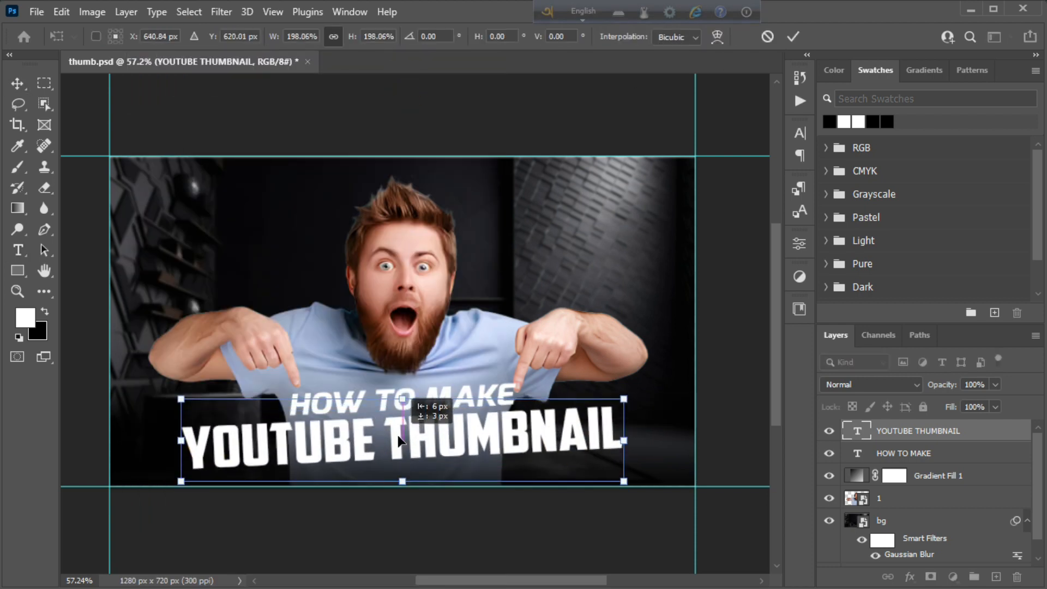
{"action": "left_click_drag", "start_coordinate": [402, 482], "coordinate": [402, 475]}
{"action": "left_click_drag", "start_coordinate": [623, 399], "coordinate": [648, 394]}
{"action": "left_click_drag", "start_coordinate": [520, 436], "coordinate": [493, 426]}
{"action": "left_click", "coordinate": [793, 36]}
{"action": "key", "text": "ctrl+t"}
{"action": "left_click", "coordinate": [793, 36]}
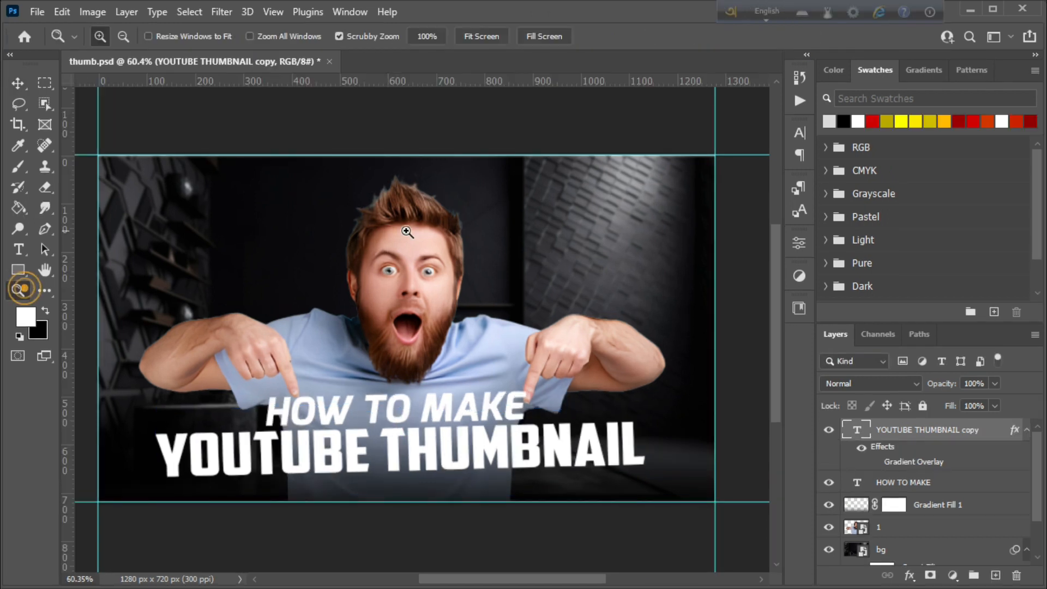
Step: Transform the YOUTUBE THUMBNAIL text to about 102% width and 92.6% height
{"action": "scroll", "coordinate": [345, 467], "scroll_direction": "up", "scroll_amount": 3}
{"action": "scroll", "coordinate": [556, 462], "scroll_direction": "down", "scroll_amount": 3}
{"action": "scroll", "coordinate": [556, 462], "scroll_direction": "up", "scroll_amount": 1}
{"action": "left_click", "coordinate": [20, 87]}
{"action": "key", "text": "ctrl+t"}
{"action": "left_click_drag", "start_coordinate": [705, 411], "coordinate": [722, 411]}
{"action": "left_click_drag", "start_coordinate": [725, 372], "coordinate": [716, 377]}
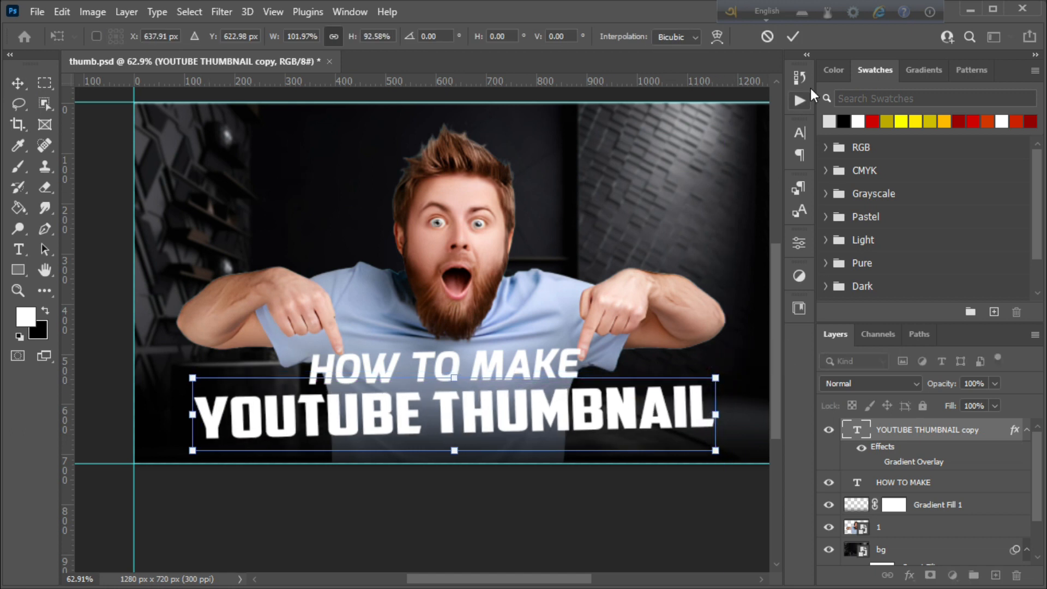
{"action": "left_click", "coordinate": [793, 36]}
Step: Reduce the height of the HOW TO MAKE text to about 95.6%
{"action": "left_click", "coordinate": [450, 369]}
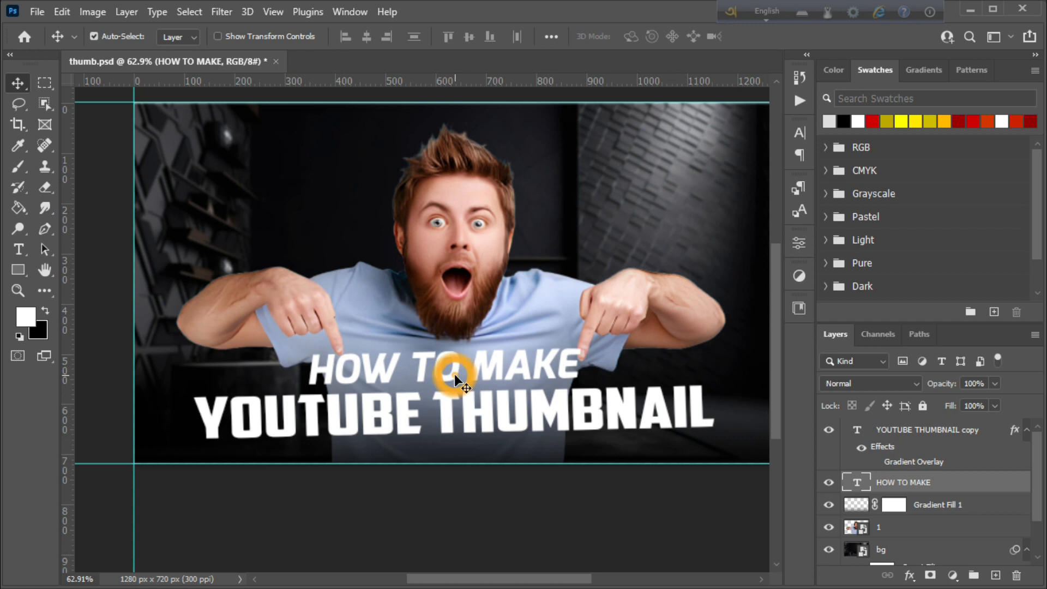
{"action": "key", "text": "ctrl+t"}
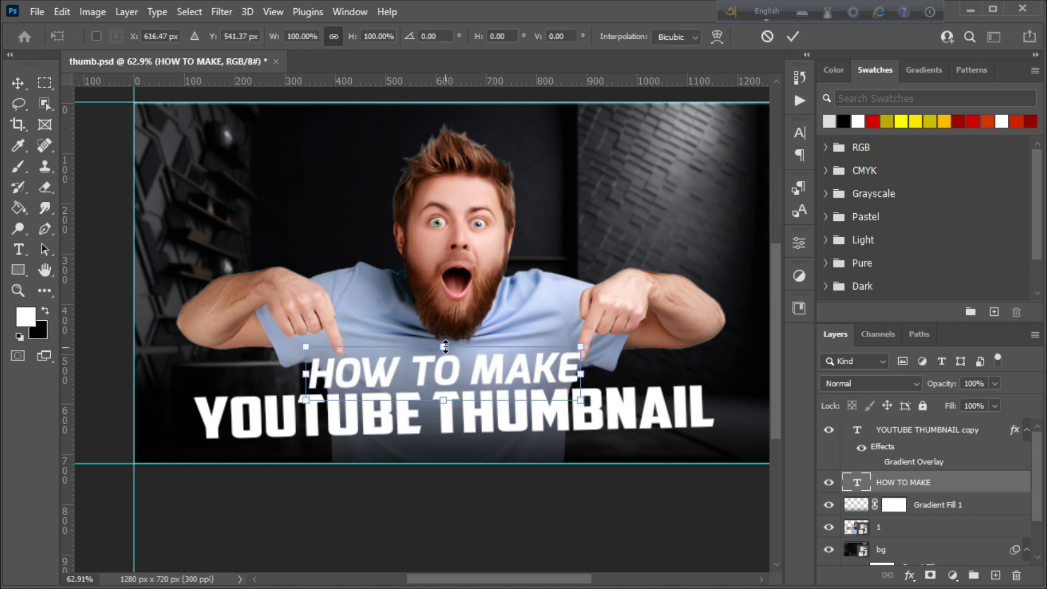
{"action": "left_click_drag", "start_coordinate": [444, 347], "coordinate": [445, 350]}
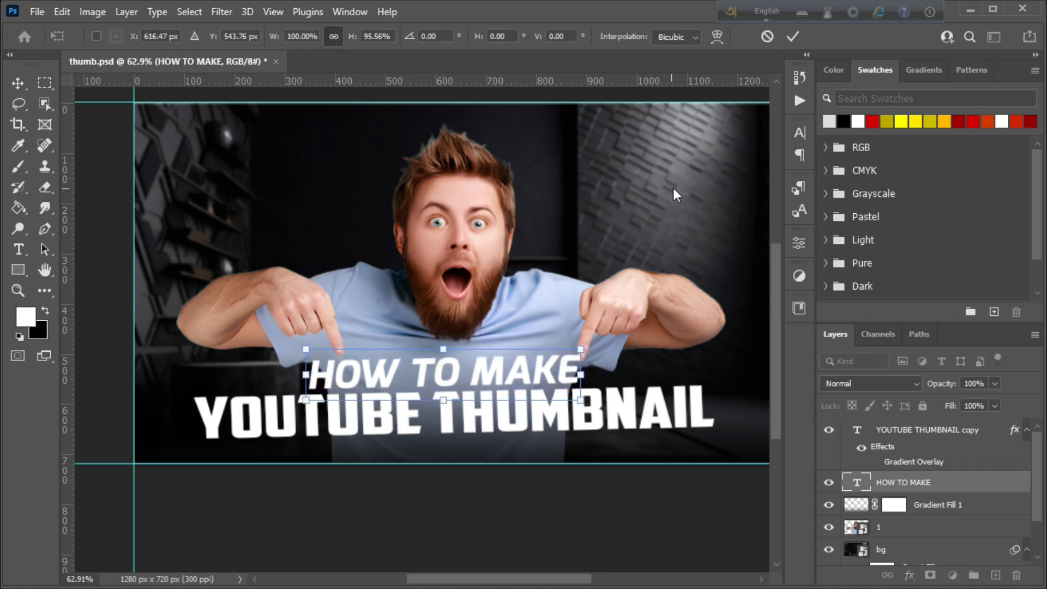
{"action": "left_click", "coordinate": [794, 35]}
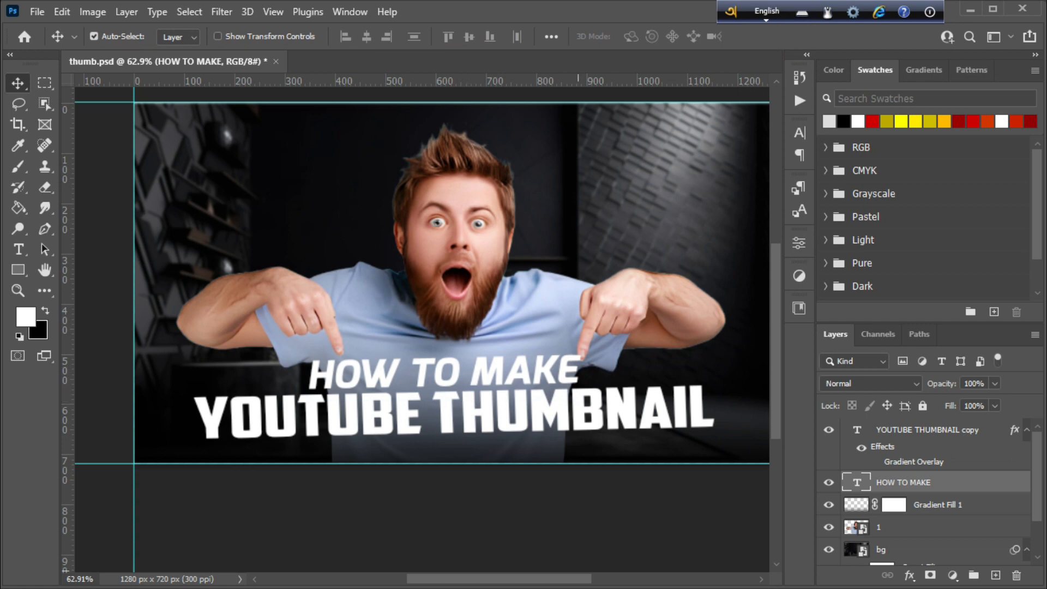
Step: Enable a Gradient Overlay in the layer style of the YOUTUBE THUMBNAIL copy text
{"action": "left_click_drag", "start_coordinate": [521, 578], "coordinate": [538, 577]}
{"action": "left_click", "coordinate": [486, 420]}
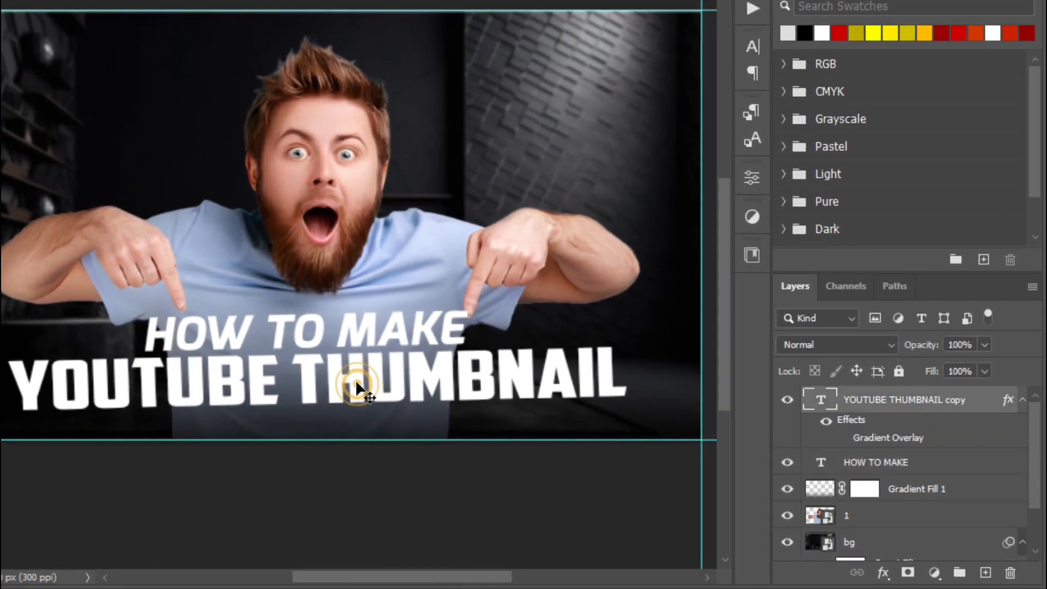
{"action": "double_click", "coordinate": [1007, 400]}
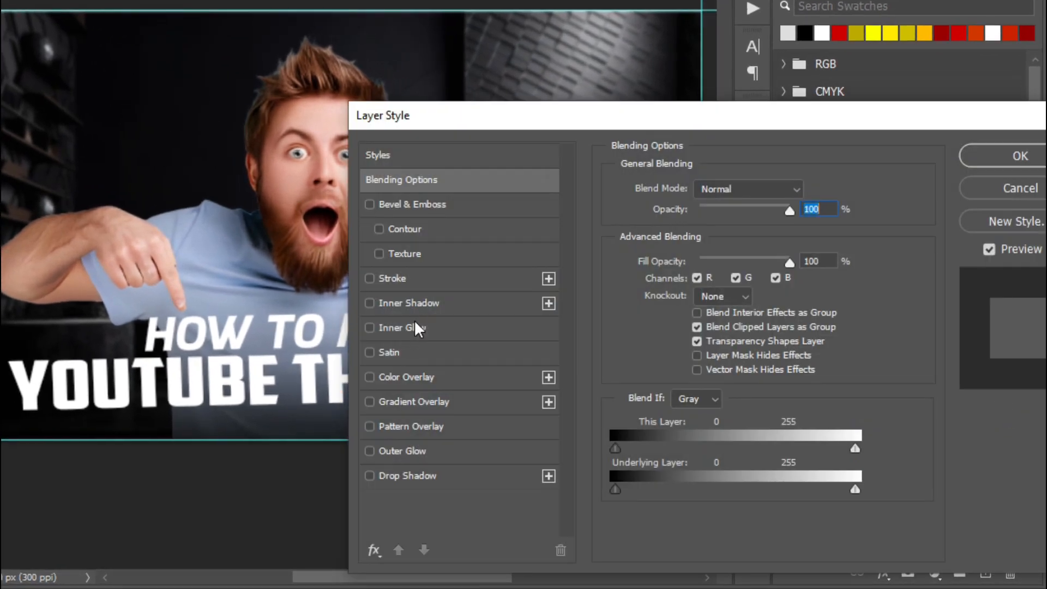
{"action": "left_click", "coordinate": [427, 401]}
{"action": "left_click_drag", "start_coordinate": [452, 121], "coordinate": [512, 68]}
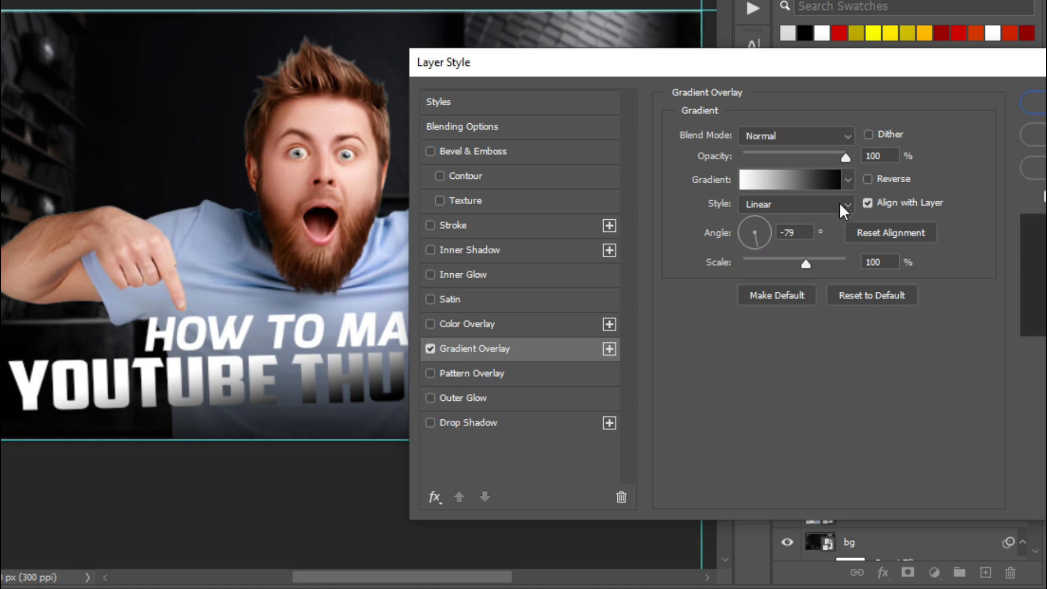
Step: Set the color stop at 0% of the overlay gradient to a golden orange
{"action": "left_click", "coordinate": [848, 181]}
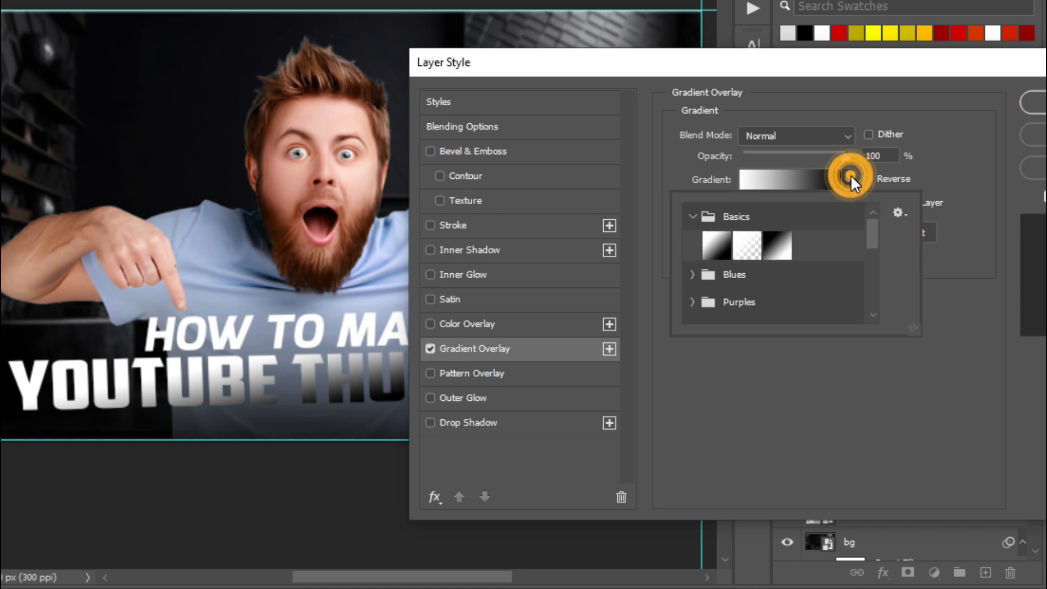
{"action": "left_click", "coordinate": [818, 180]}
{"action": "left_click", "coordinate": [589, 418]}
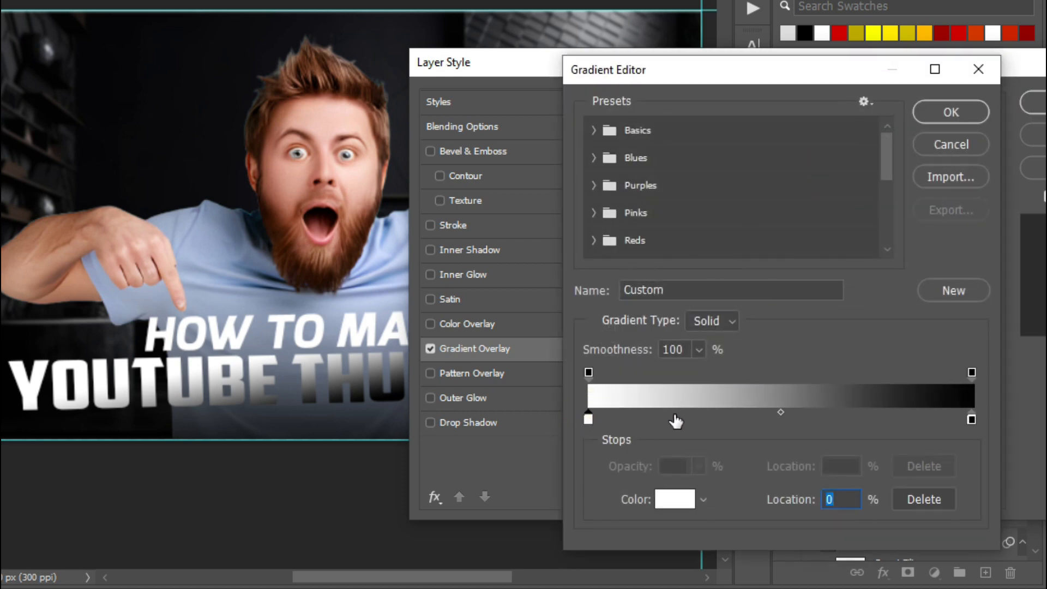
{"action": "left_click", "coordinate": [681, 493]}
{"action": "left_click_drag", "start_coordinate": [774, 353], "coordinate": [774, 360]}
{"action": "left_click_drag", "start_coordinate": [731, 256], "coordinate": [755, 142]}
{"action": "left_click_drag", "start_coordinate": [779, 375], "coordinate": [779, 356]}
{"action": "left_click", "coordinate": [922, 141]}
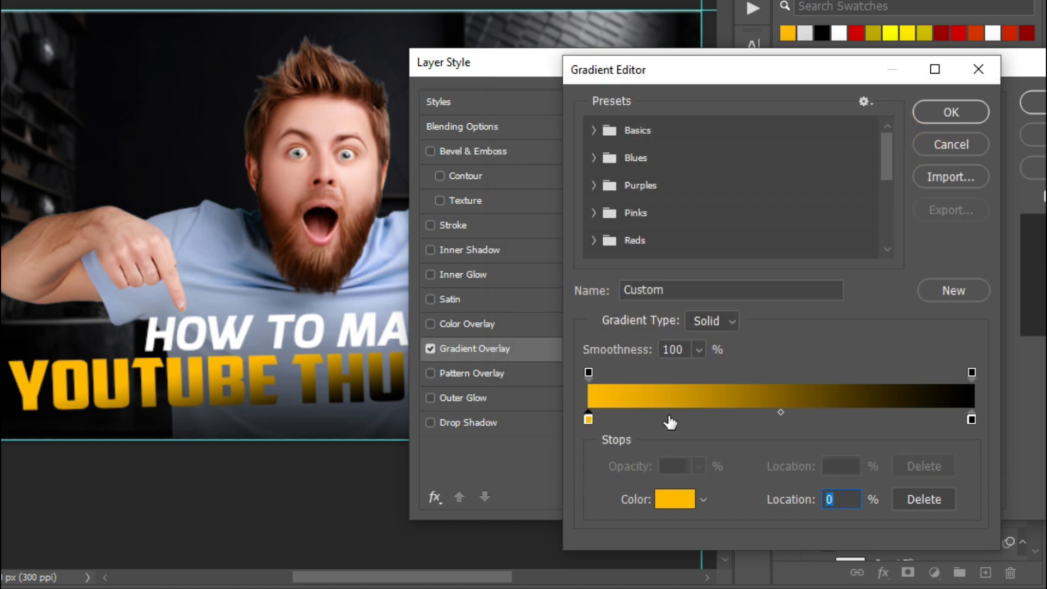
Step: Add a gradient color stop at 20% and color it bright yellow, fff600
{"action": "left_click", "coordinate": [668, 418]}
{"action": "left_click", "coordinate": [674, 497]}
{"action": "left_click_drag", "start_coordinate": [776, 357], "coordinate": [775, 351]}
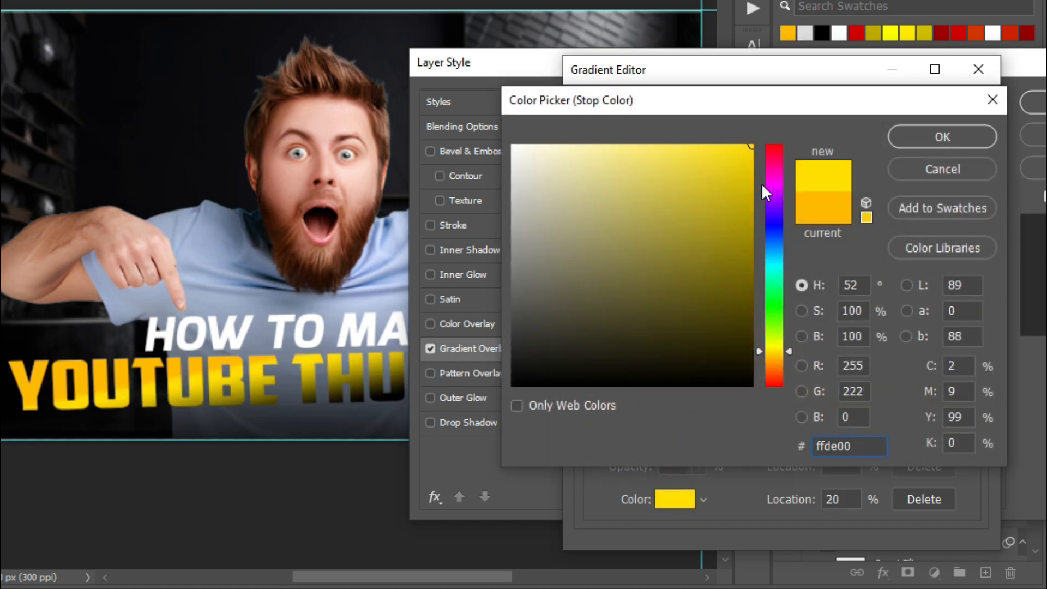
{"action": "left_click", "coordinate": [942, 136]}
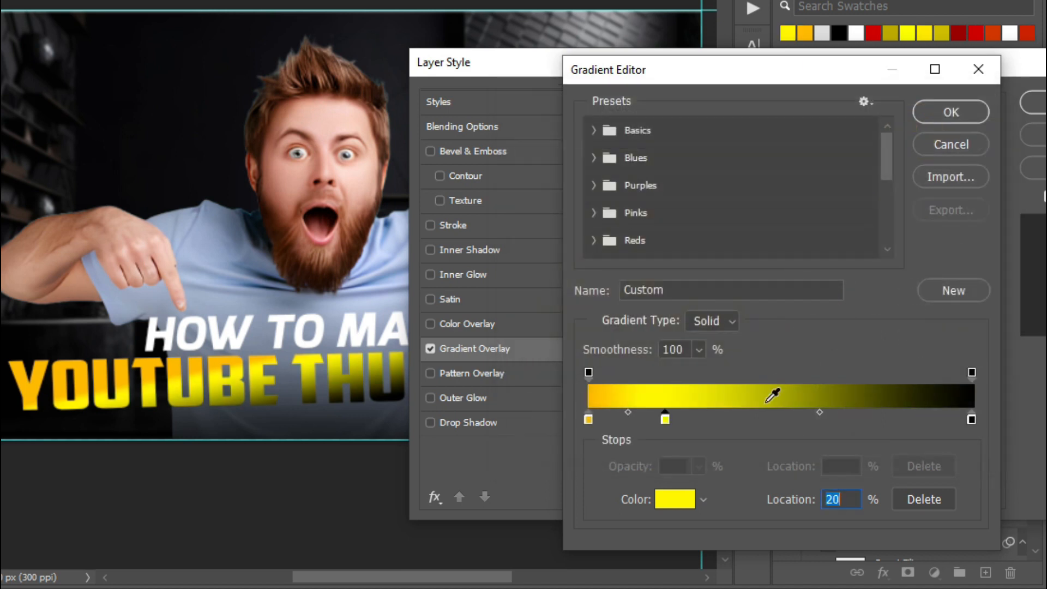
Step: Add yellow stops at 48% and about halfway between it and the gradient's end, and recolor the 48% stop golden orange
{"action": "left_click", "coordinate": [777, 417]}
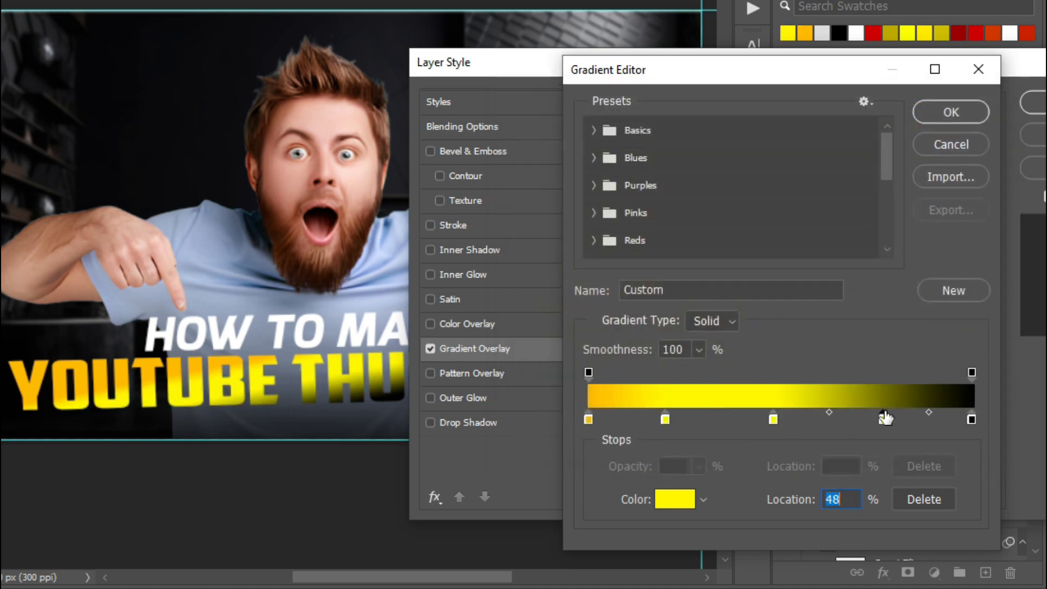
{"action": "left_click", "coordinate": [883, 417]}
{"action": "left_click", "coordinate": [674, 499]}
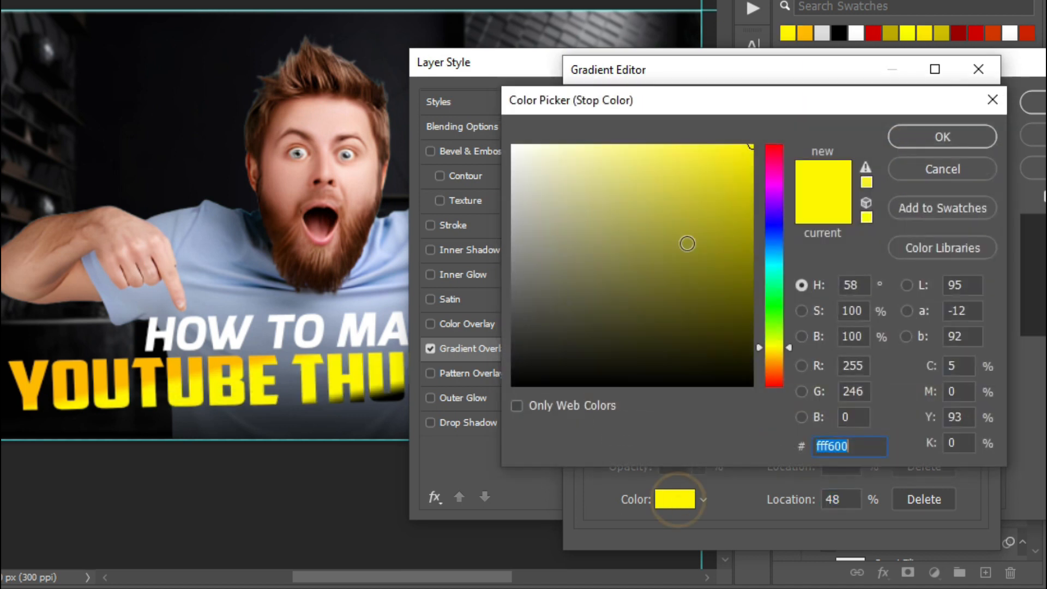
{"action": "left_click", "coordinate": [804, 33]}
{"action": "left_click", "coordinate": [921, 139]}
Step: Set the color stop at 100% to the same golden orange and accept the gradient
{"action": "left_click", "coordinate": [971, 419]}
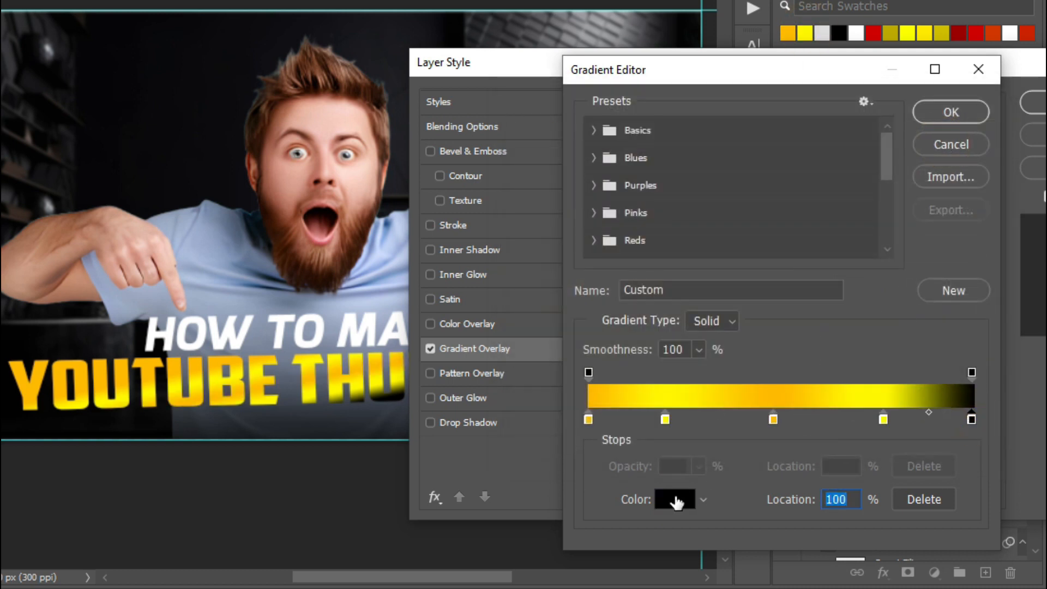
{"action": "left_click", "coordinate": [675, 499]}
{"action": "left_click", "coordinate": [787, 33]}
{"action": "left_click", "coordinate": [930, 134]}
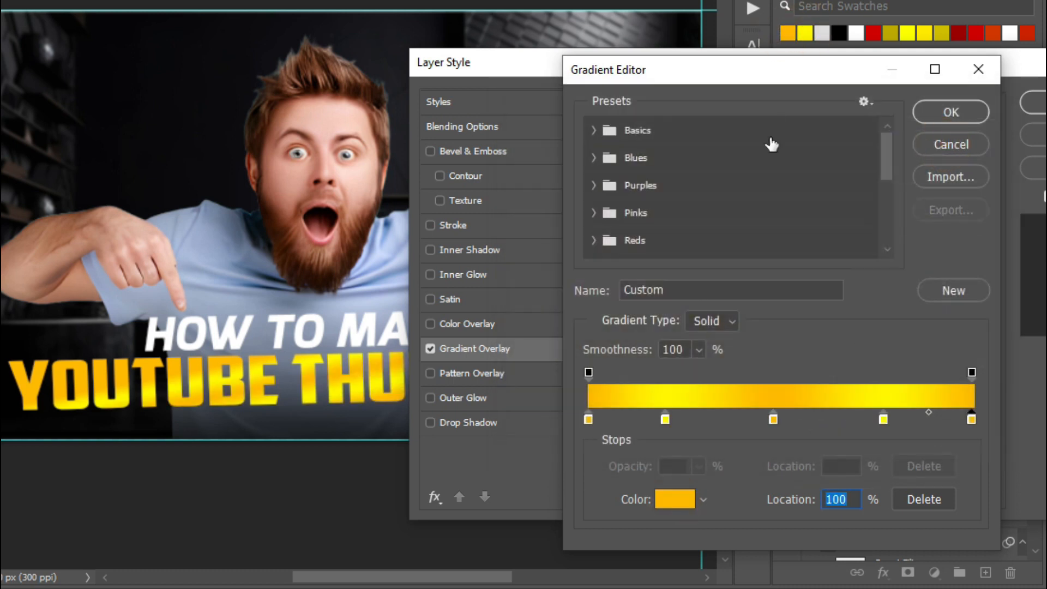
{"action": "left_click", "coordinate": [950, 111]}
Step: Add a darker orange d99400 color stop at 90% of the gradient and apply the gradient overlay
{"action": "left_click_drag", "start_coordinate": [524, 63], "coordinate": [681, 44]}
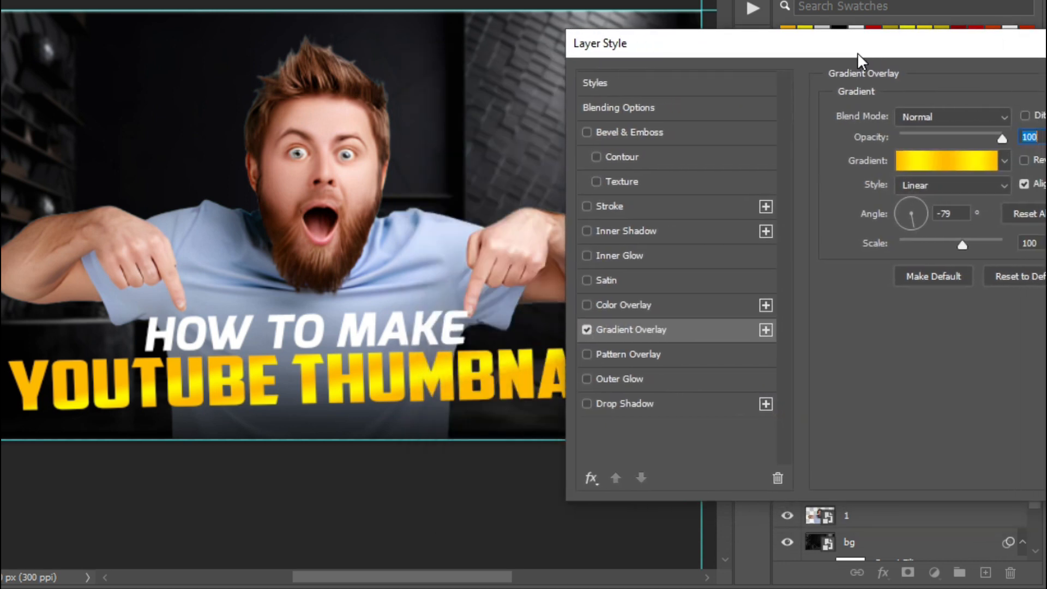
{"action": "left_click", "coordinate": [953, 162]}
{"action": "left_click", "coordinate": [933, 418]}
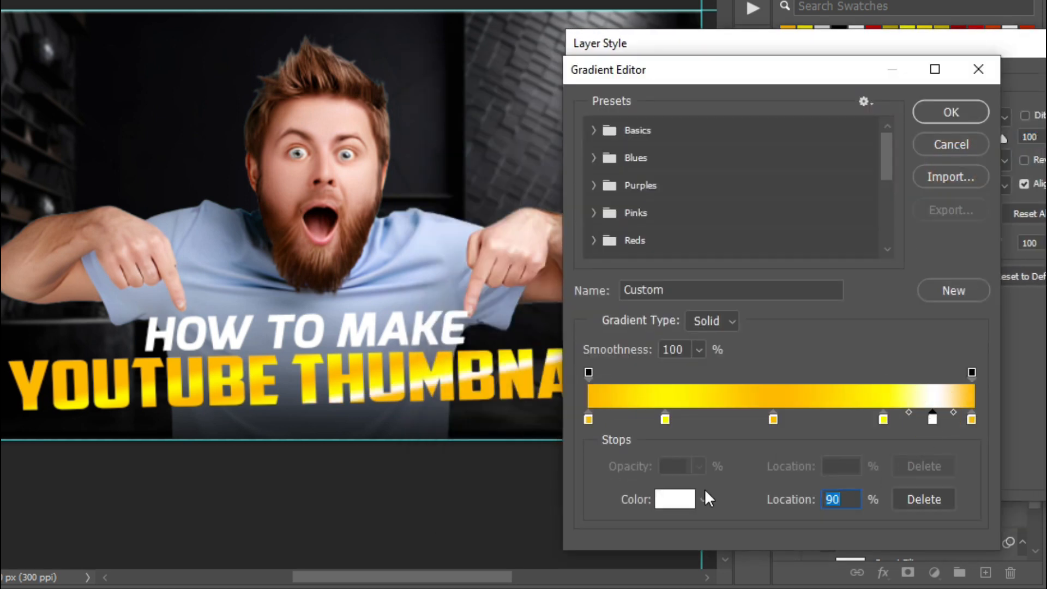
{"action": "left_click", "coordinate": [674, 499]}
{"action": "left_click", "coordinate": [781, 360]}
{"action": "left_click", "coordinate": [738, 187]}
{"action": "left_click", "coordinate": [751, 194]}
{"action": "left_click", "coordinate": [777, 359]}
{"action": "left_click_drag", "start_coordinate": [752, 160], "coordinate": [755, 180]}
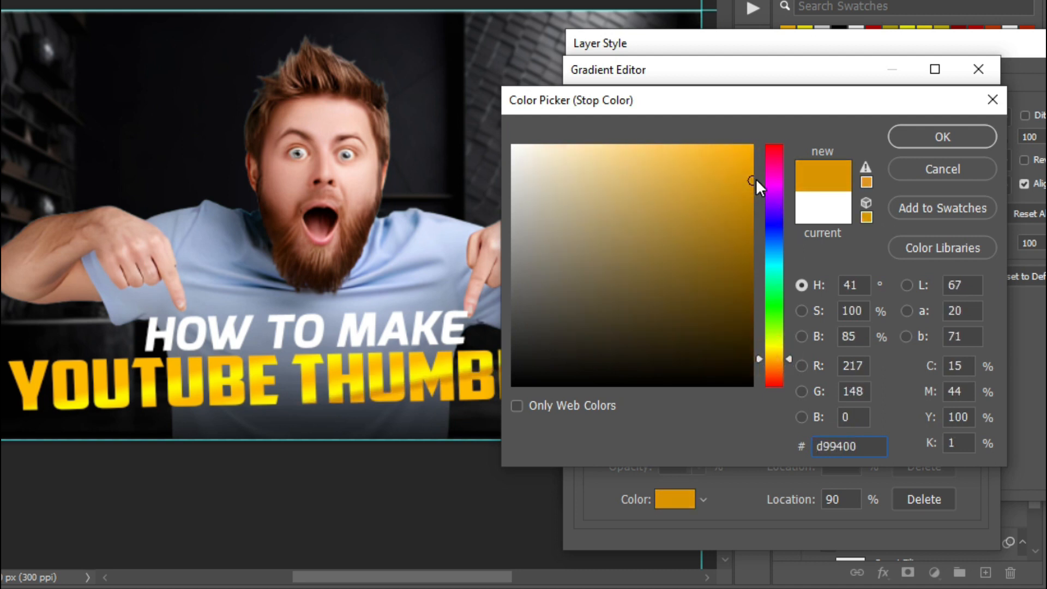
{"action": "left_click", "coordinate": [943, 138]}
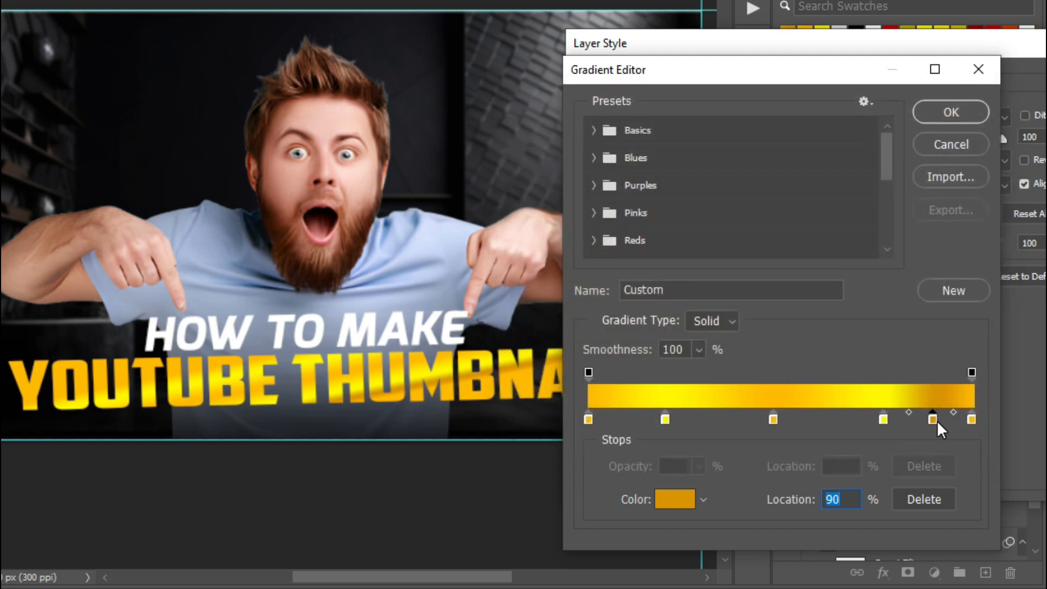
{"action": "left_click_drag", "start_coordinate": [941, 416], "coordinate": [938, 416]}
{"action": "left_click", "coordinate": [951, 110]}
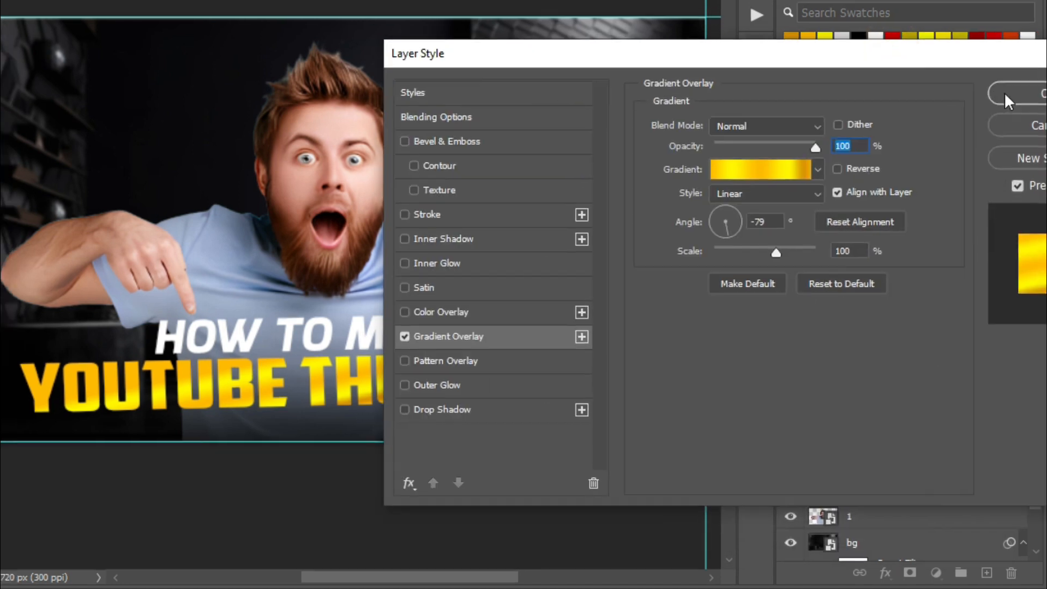
{"action": "left_click", "coordinate": [1011, 159]}
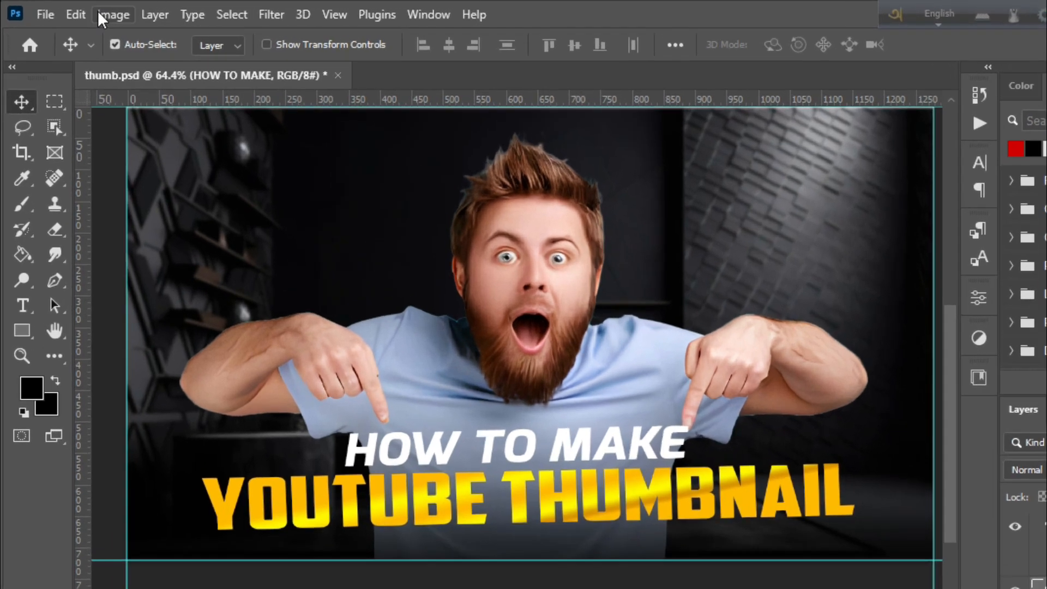
Step: Copy the HOW TO MAKE text layer and paste a duplicate in the same place
{"action": "left_click", "coordinate": [61, 12]}
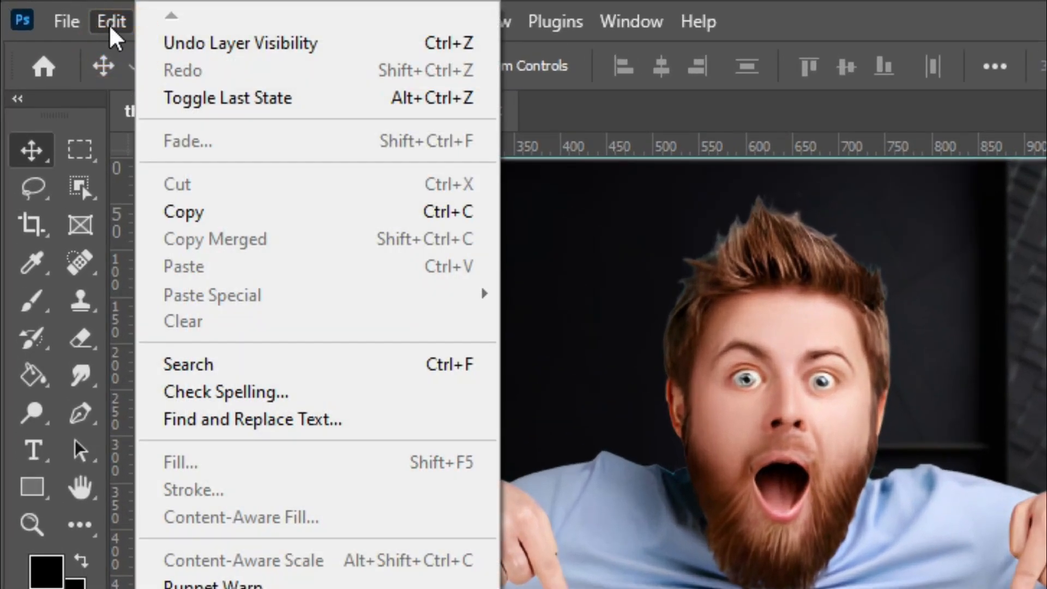
{"action": "left_click", "coordinate": [184, 213]}
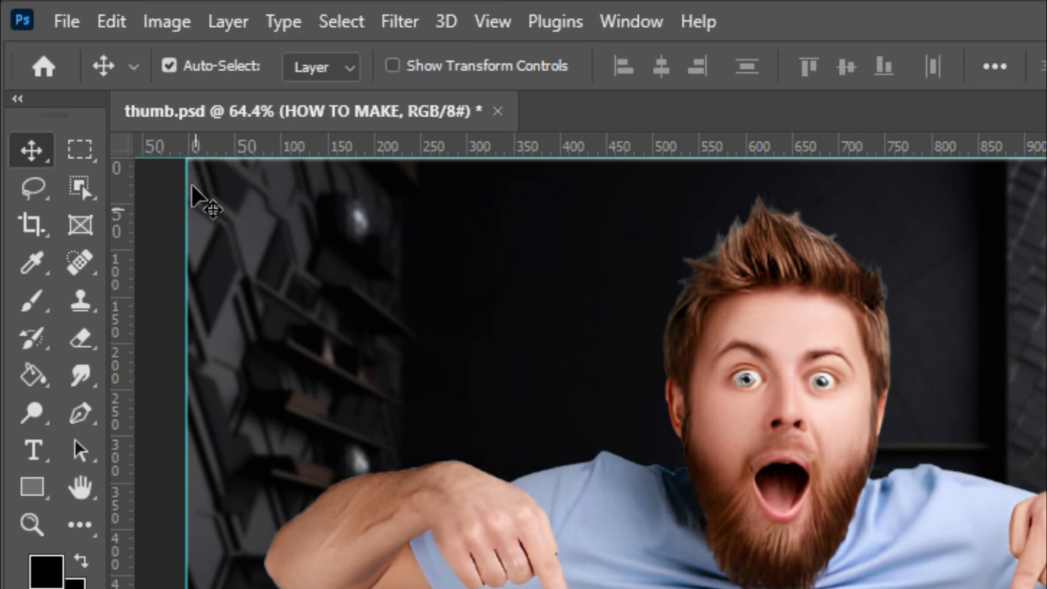
{"action": "left_click", "coordinate": [112, 24]}
{"action": "mouse_move", "coordinate": [331, 298]}
{"action": "left_click", "coordinate": [600, 320]}
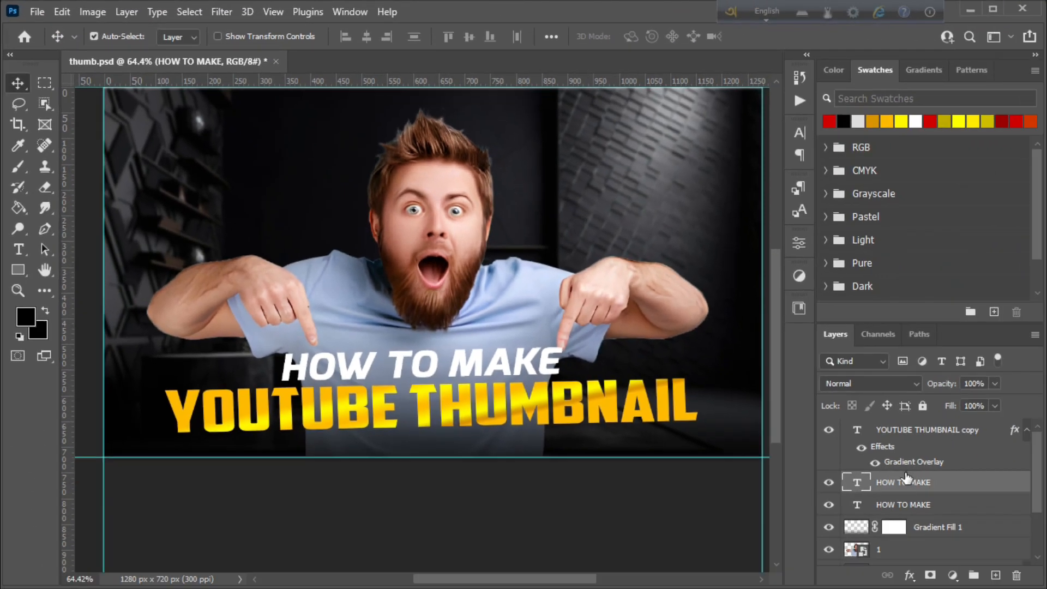
Step: Hide the upper HOW TO MAKE layer and recolor the lower HOW TO MAKE text red, da0000
{"action": "left_click", "coordinate": [828, 483]}
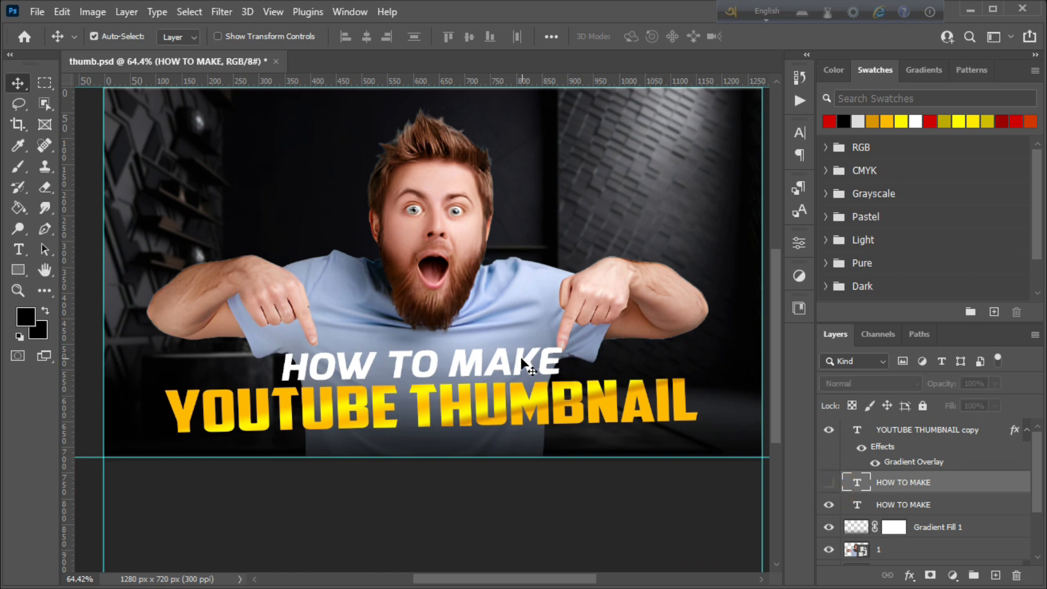
{"action": "double_click", "coordinate": [521, 355]}
{"action": "left_click", "coordinate": [829, 120]}
{"action": "left_click", "coordinate": [641, 36]}
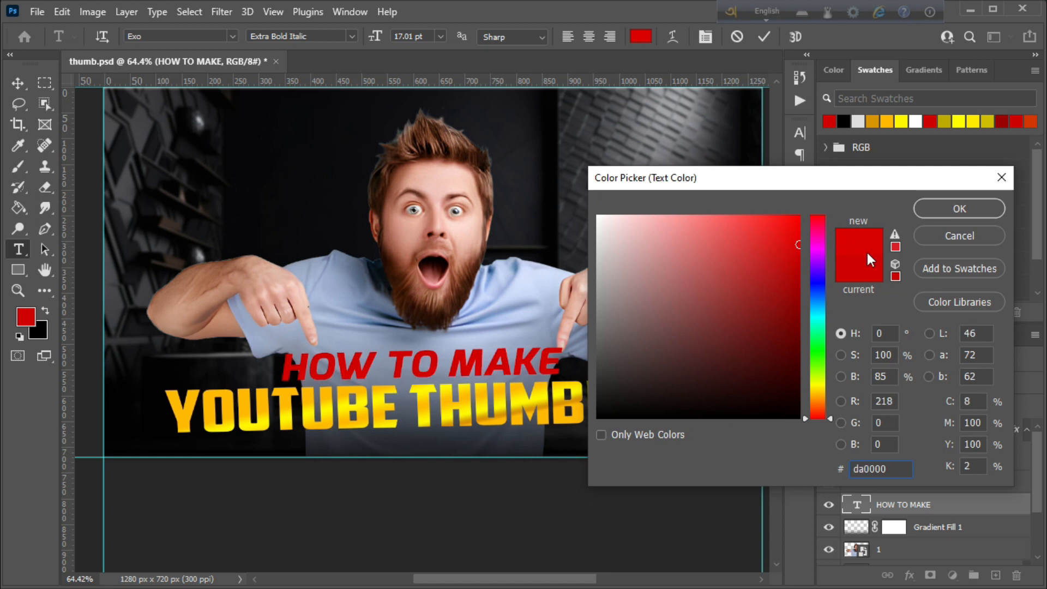
{"action": "left_click", "coordinate": [959, 208]}
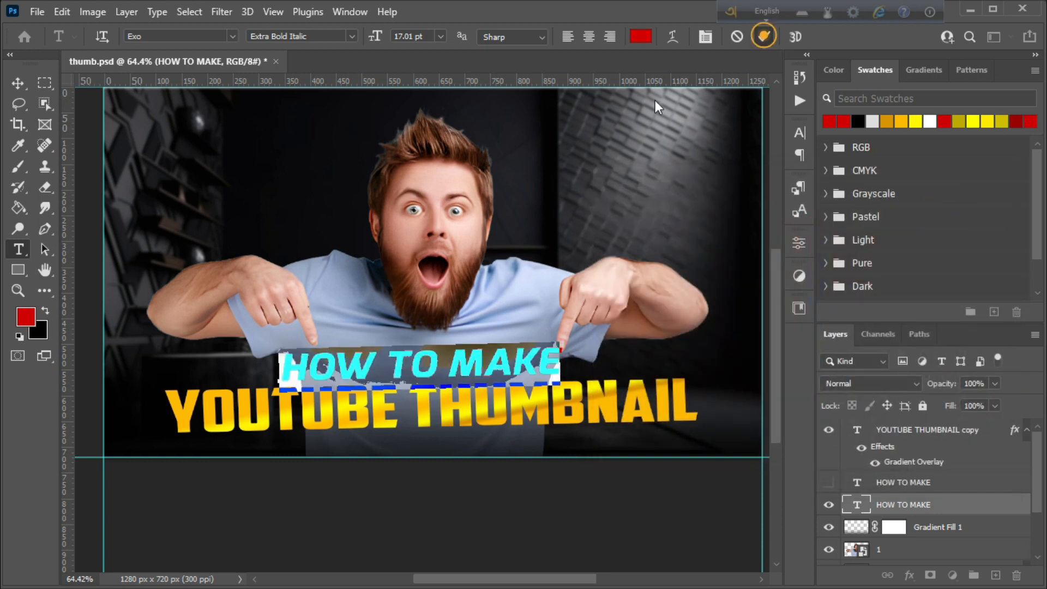
{"action": "key", "text": "ctrl+Return"}
{"action": "key", "text": "v"}
Step: Convert the red HOW TO MAKE text to a smart object and apply a Gaussian Blur with a 1.5 px radius
{"action": "right_click", "coordinate": [929, 515]}
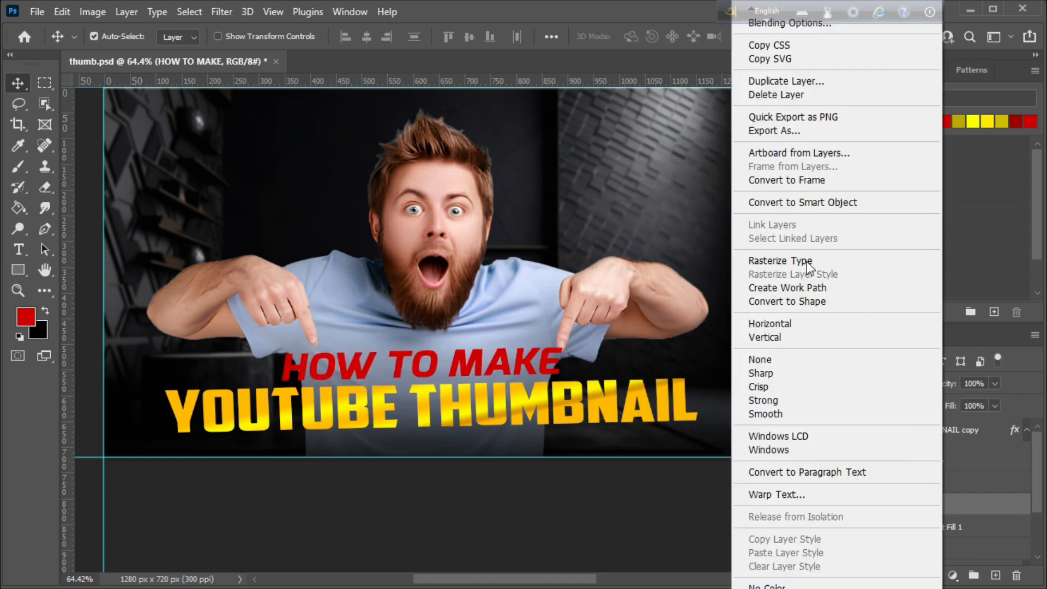
{"action": "left_click", "coordinate": [813, 201]}
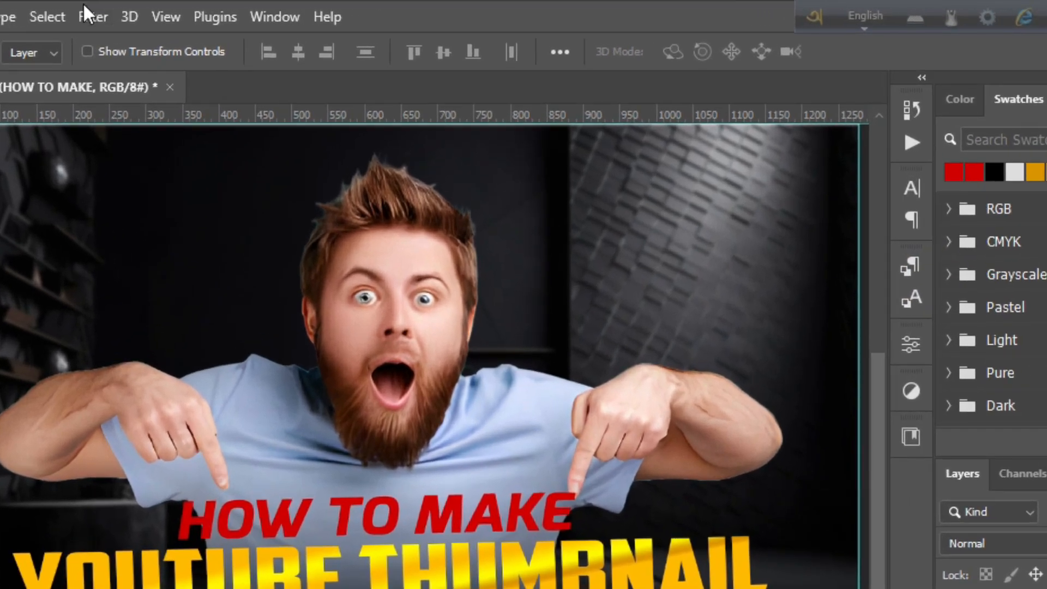
{"action": "left_click", "coordinate": [222, 12]}
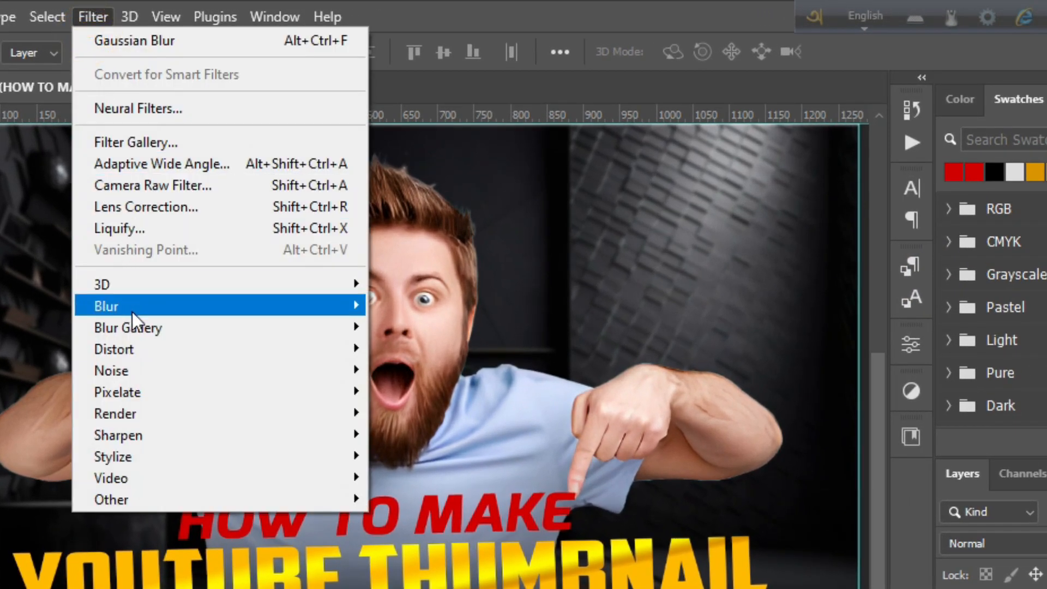
{"action": "mouse_move", "coordinate": [339, 311]}
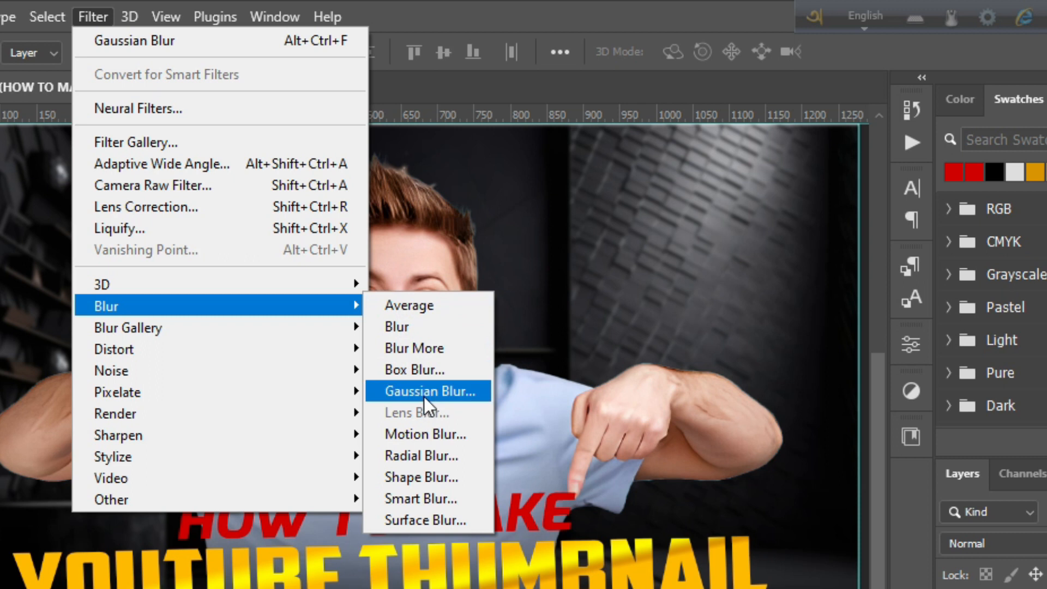
{"action": "left_click", "coordinate": [425, 391]}
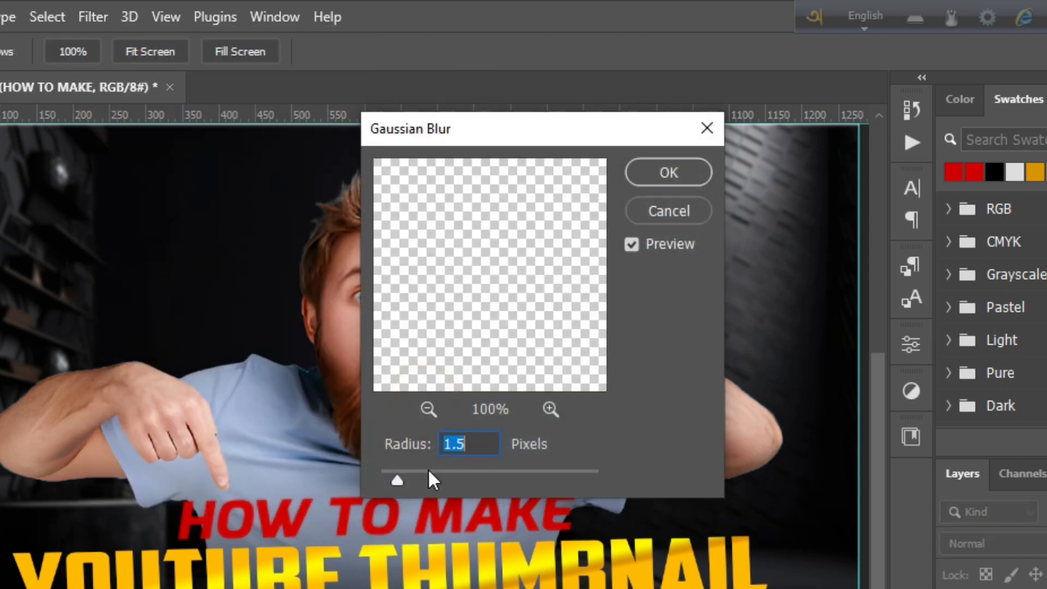
{"action": "left_click", "coordinate": [470, 444]}
{"action": "left_click_drag", "start_coordinate": [471, 444], "coordinate": [434, 446]}
{"action": "left_click", "coordinate": [649, 168]}
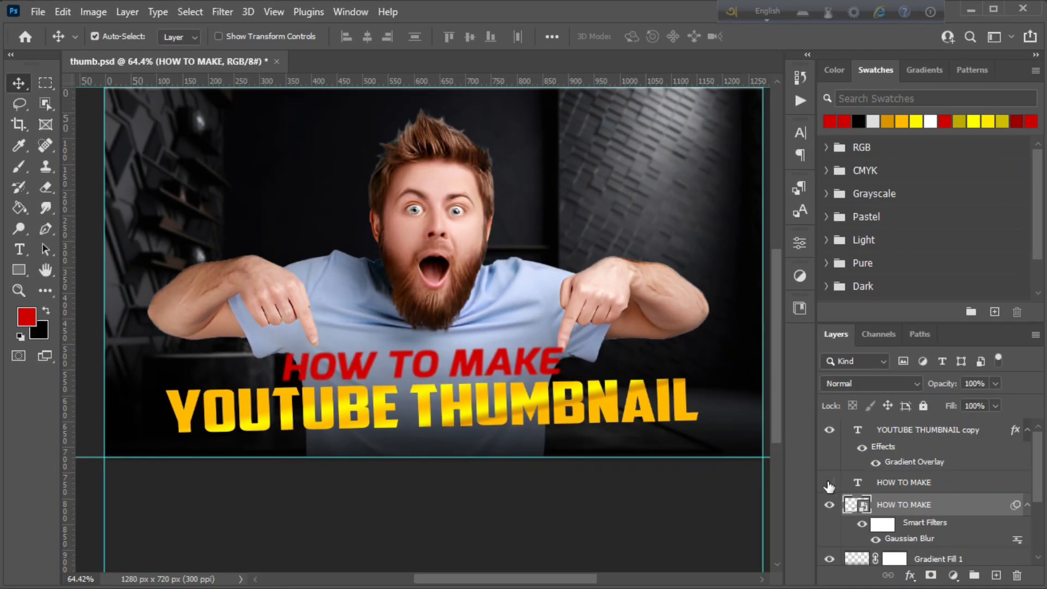
Step: Show the white HOW TO MAKE text and give the red copy a drop shadow with 39% opacity, 3 px distance, 9% spread and 18 px size
{"action": "left_click", "coordinate": [828, 483]}
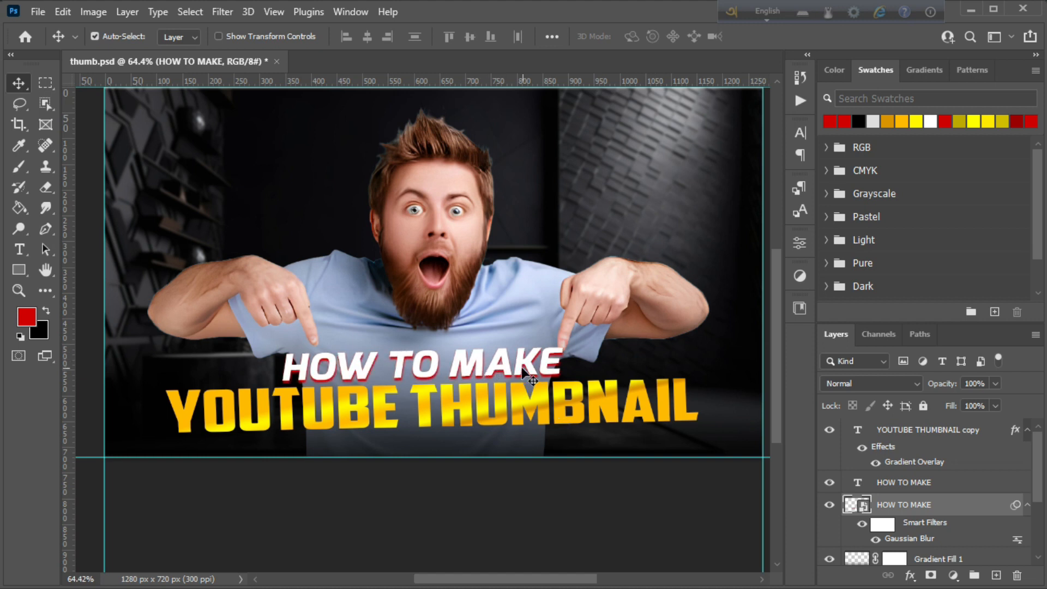
{"action": "left_click", "coordinate": [1001, 507]}
{"action": "double_click", "coordinate": [1001, 507]}
{"action": "left_click", "coordinate": [534, 435]}
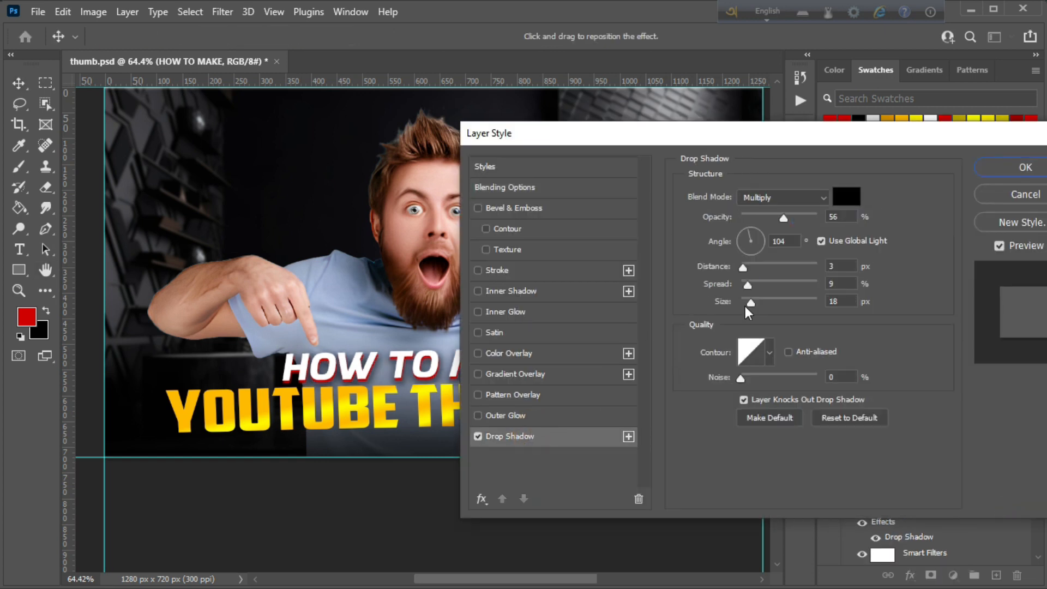
{"action": "left_click_drag", "start_coordinate": [783, 219], "coordinate": [766, 221]}
{"action": "left_click_drag", "start_coordinate": [715, 131], "coordinate": [664, 105]}
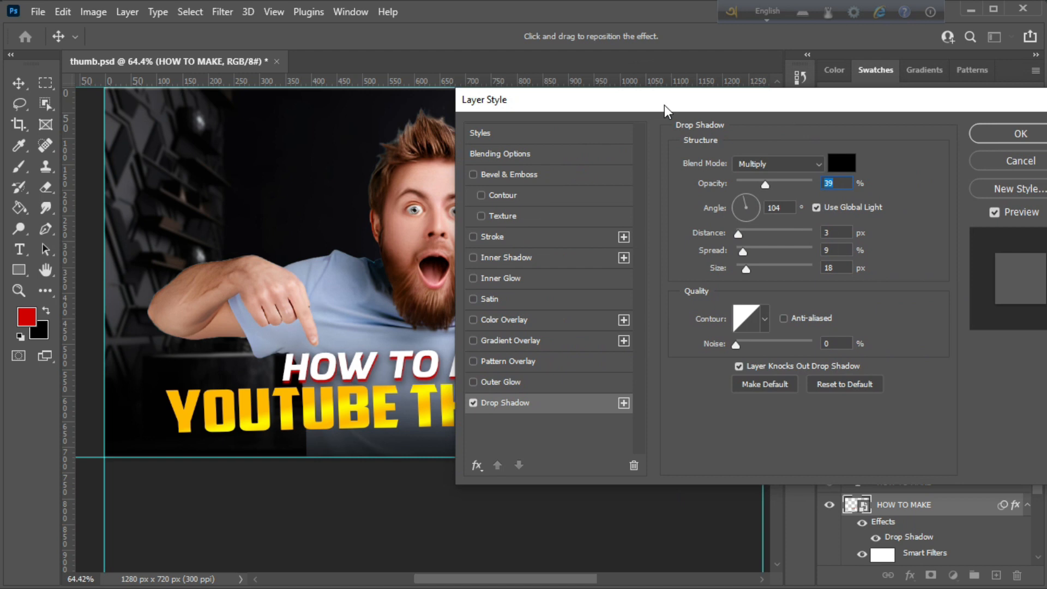
{"action": "left_click", "coordinate": [982, 139]}
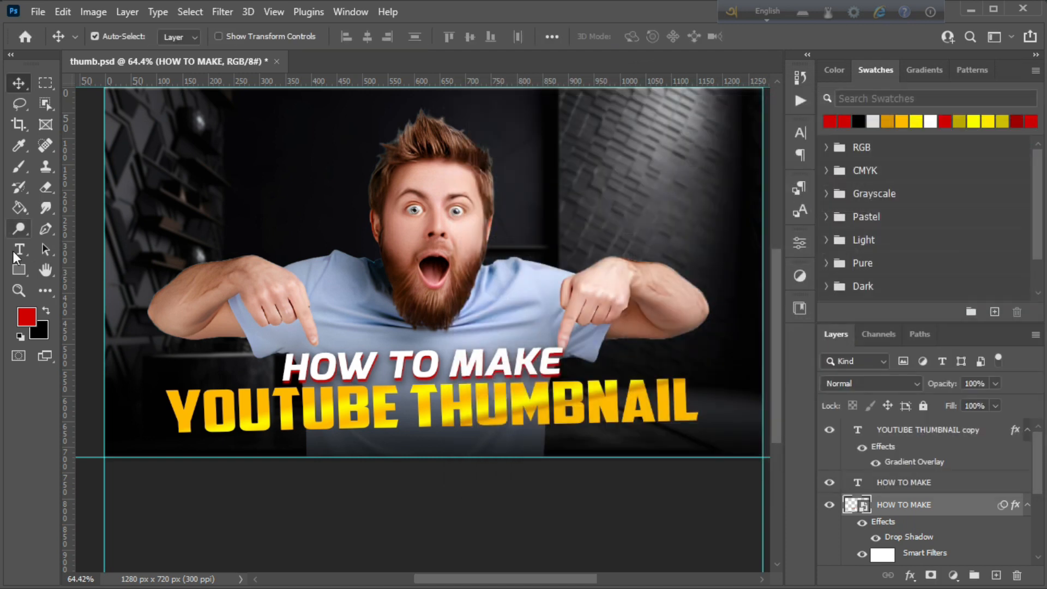
Step: Draw a rectangle about 681 x 119 px over the HOW TO MAKE text
{"action": "left_click", "coordinate": [19, 272]}
{"action": "mouse_move", "coordinate": [248, 331]}
{"action": "left_mouse_down"}
{"action": "mouse_move", "coordinate": [412, 377]}
{"action": "mouse_move", "coordinate": [598, 391]}
{"action": "left_mouse_up"}
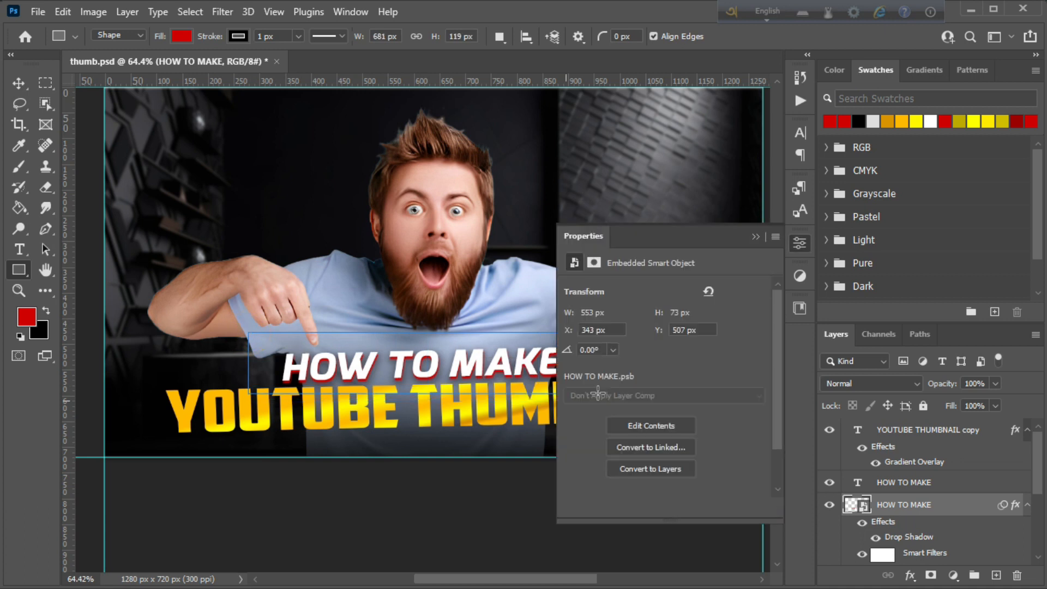
{"action": "left_click", "coordinate": [757, 234]}
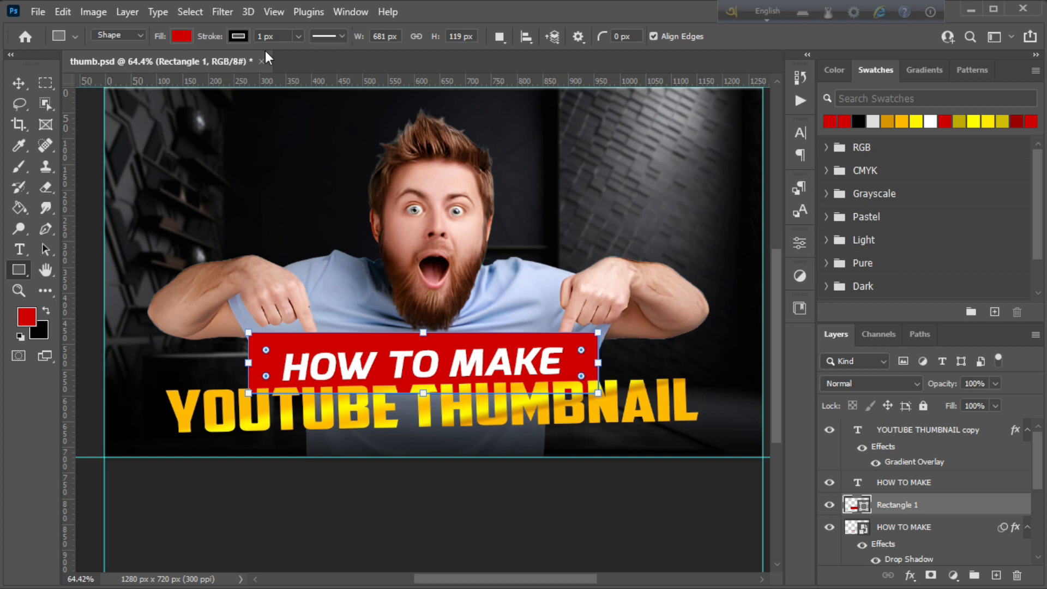
Step: Remove the rectangle's stroke and set its fill to light grey, e0e0e0
{"action": "left_click", "coordinate": [238, 36]}
{"action": "left_click", "coordinate": [145, 67]}
{"action": "left_click", "coordinate": [182, 36]}
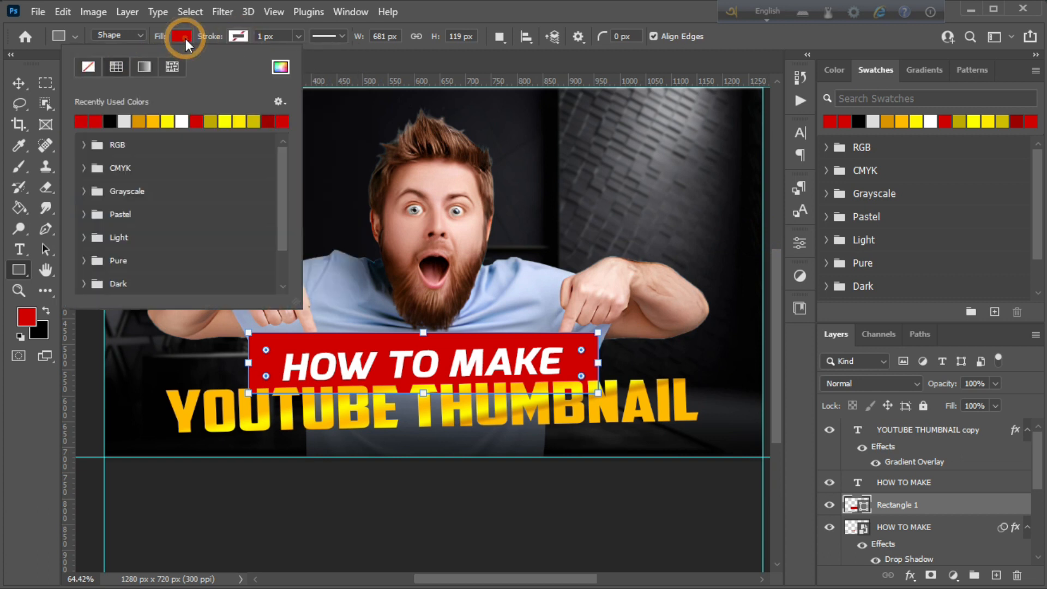
{"action": "left_click", "coordinate": [280, 66]}
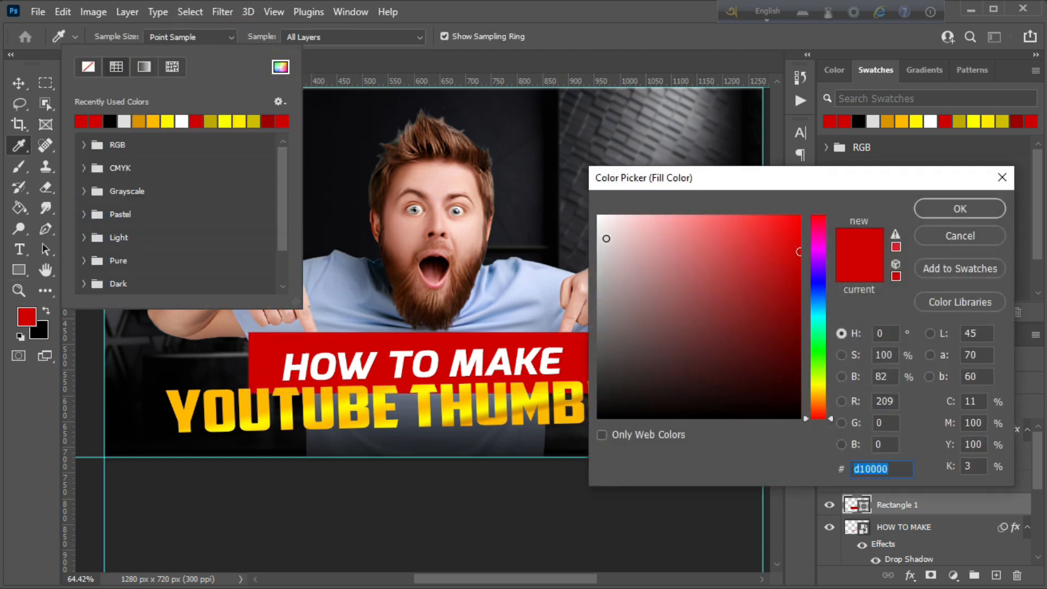
{"action": "left_click", "coordinate": [596, 237]}
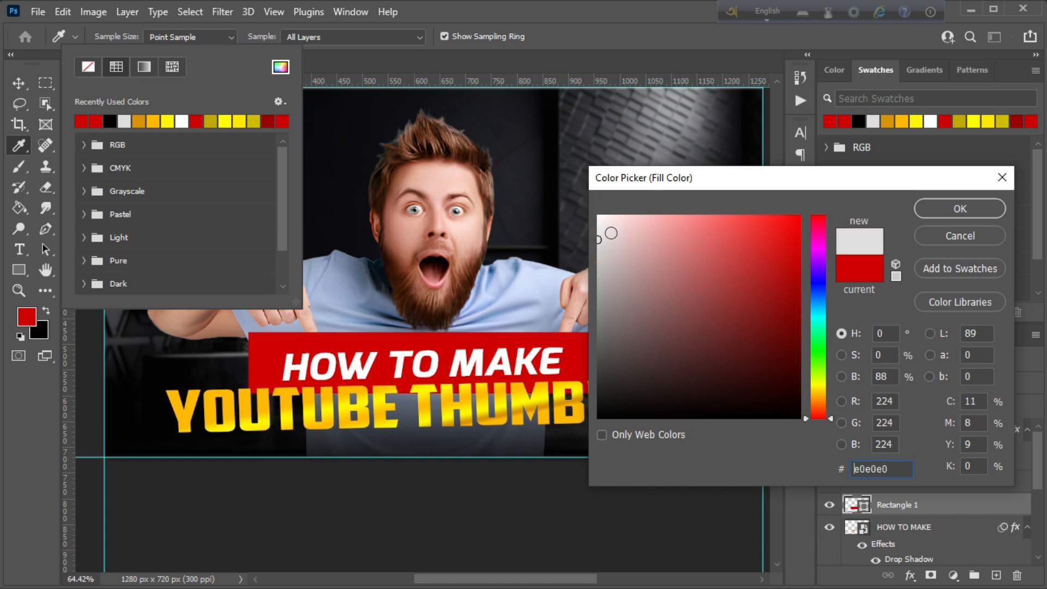
{"action": "left_click", "coordinate": [959, 209]}
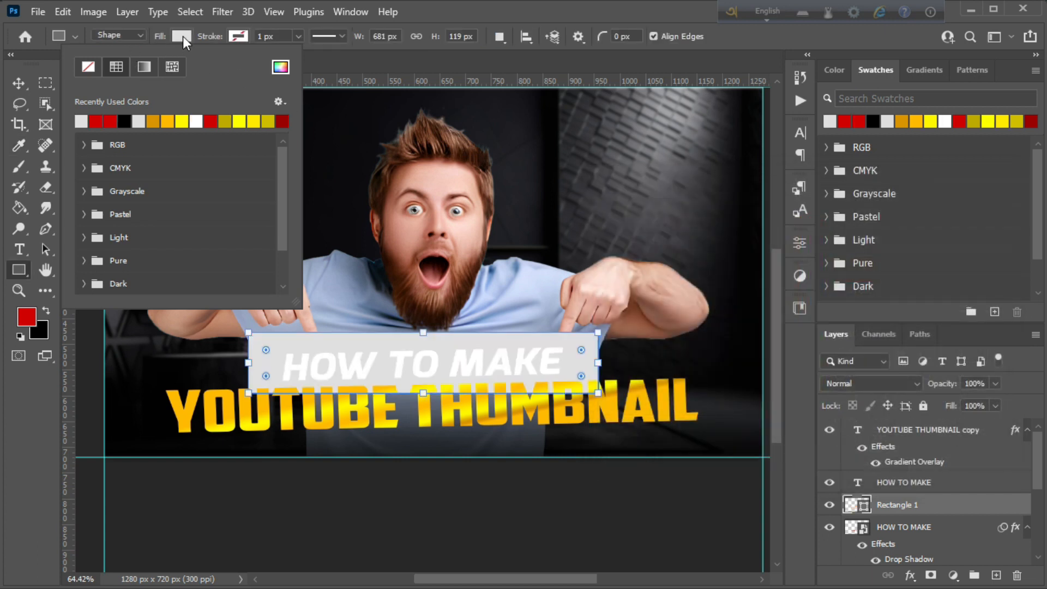
{"action": "left_click", "coordinate": [182, 36]}
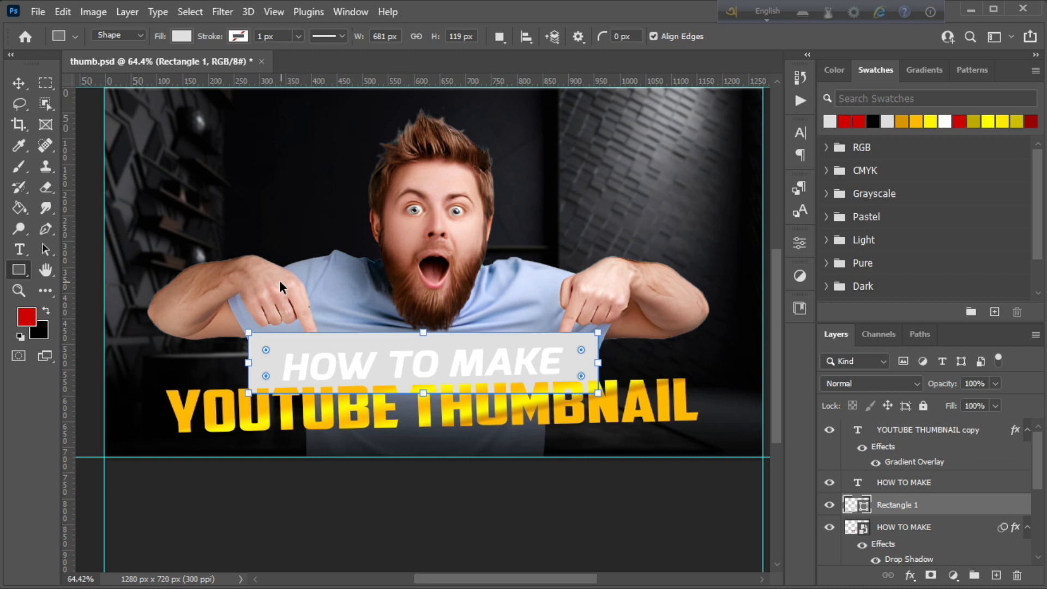
Step: Rotate the grey rectangle about -1.93° to match the slant of the HOW TO MAKE text
{"action": "key", "text": "ctrl+t"}
{"action": "left_click_drag", "start_coordinate": [641, 308], "coordinate": [638, 300]}
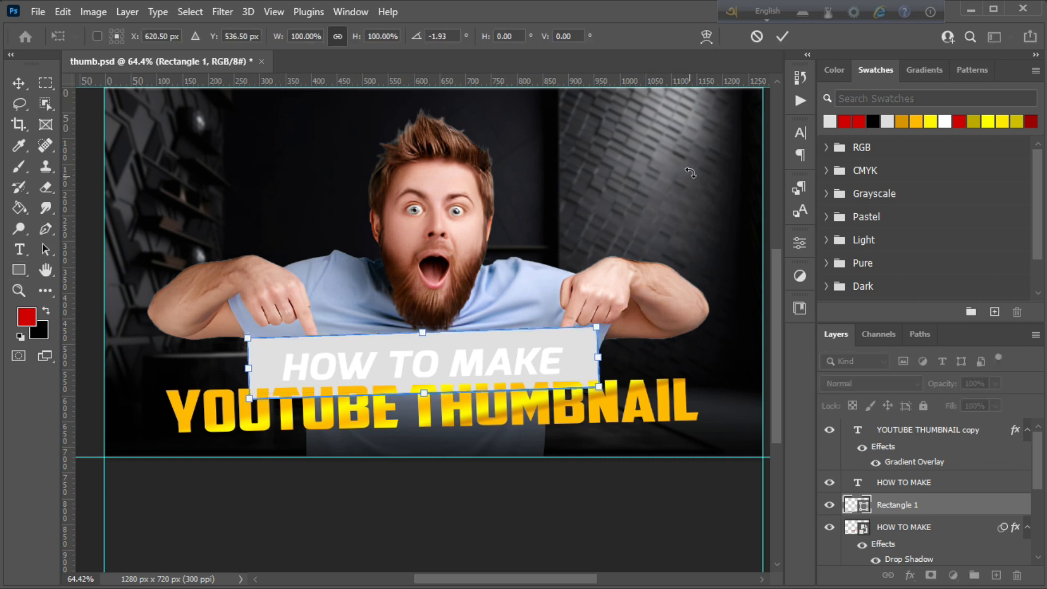
{"action": "left_click", "coordinate": [782, 36]}
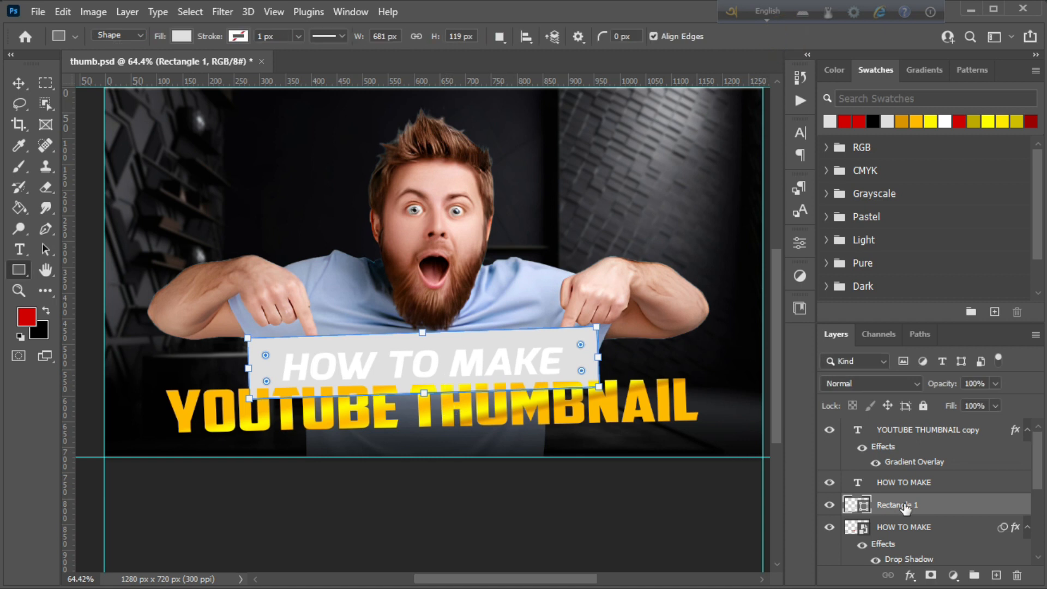
Step: Move the grey rectangle layer above the white HOW TO MAKE text and clip it to that text
{"action": "right_click", "coordinate": [905, 506]}
{"action": "left_click", "coordinate": [956, 518]}
{"action": "mouse_move", "coordinate": [934, 503]}
{"action": "left_mouse_down"}
{"action": "mouse_move", "coordinate": [935, 472]}
{"action": "mouse_move", "coordinate": [936, 491]}
{"action": "left_mouse_up"}
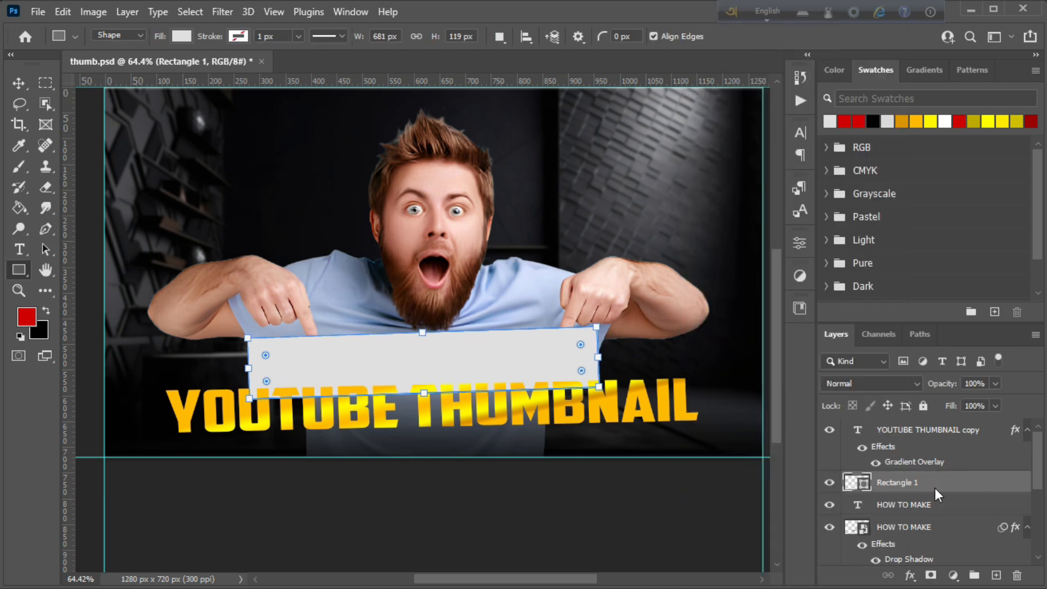
{"action": "right_click", "coordinate": [934, 488]}
{"action": "left_click", "coordinate": [793, 305]}
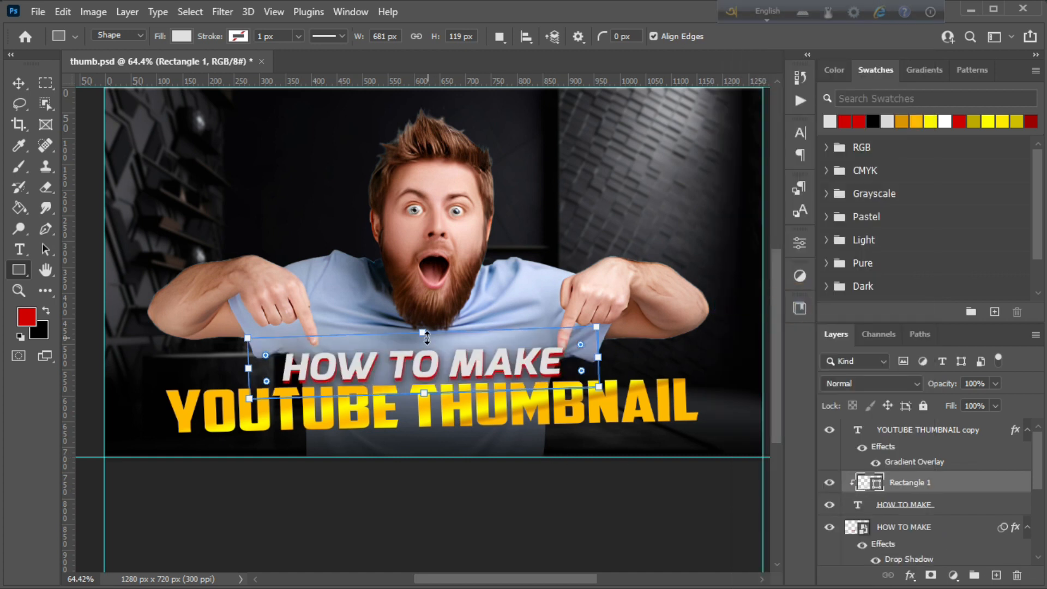
{"action": "left_click_drag", "start_coordinate": [419, 349], "coordinate": [422, 355]}
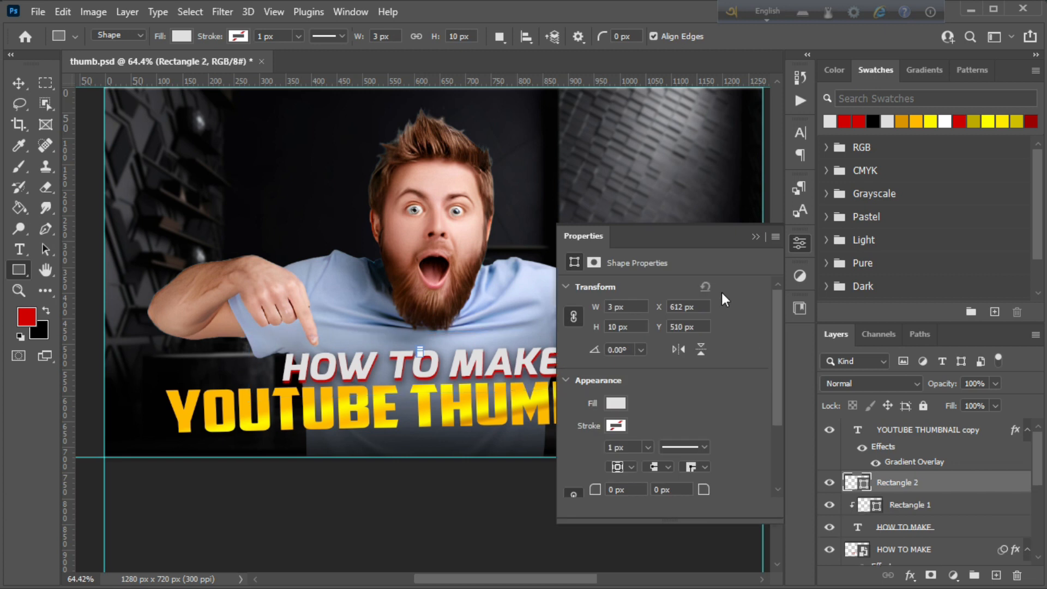
{"action": "left_click", "coordinate": [755, 237]}
{"action": "key", "text": "ctrl+z"}
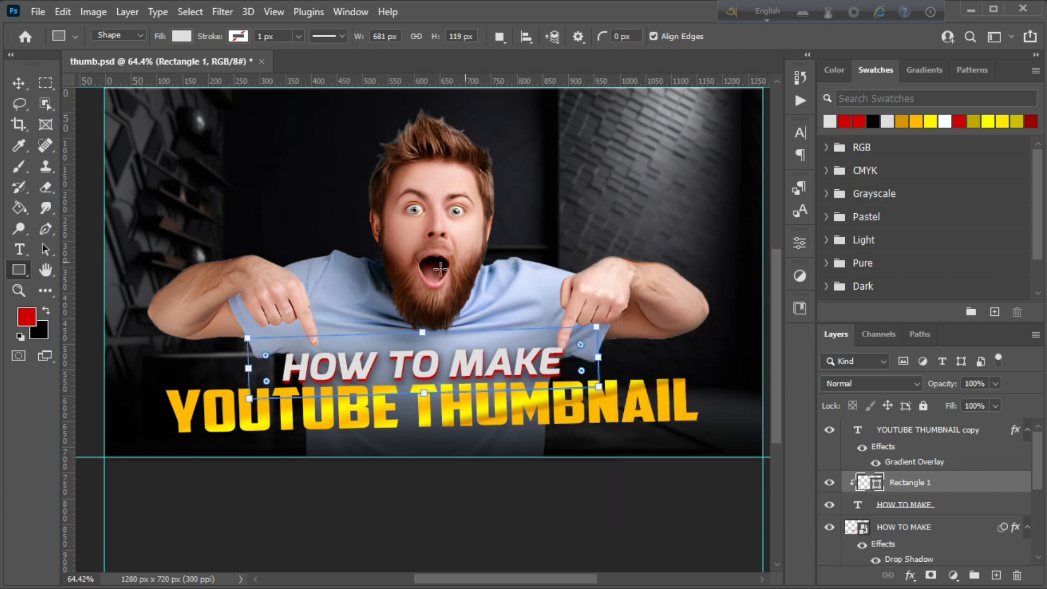
Step: Move the clipped grey rectangle down so it shades only the lower part of the HOW TO MAKE letters
{"action": "left_click", "coordinate": [18, 83]}
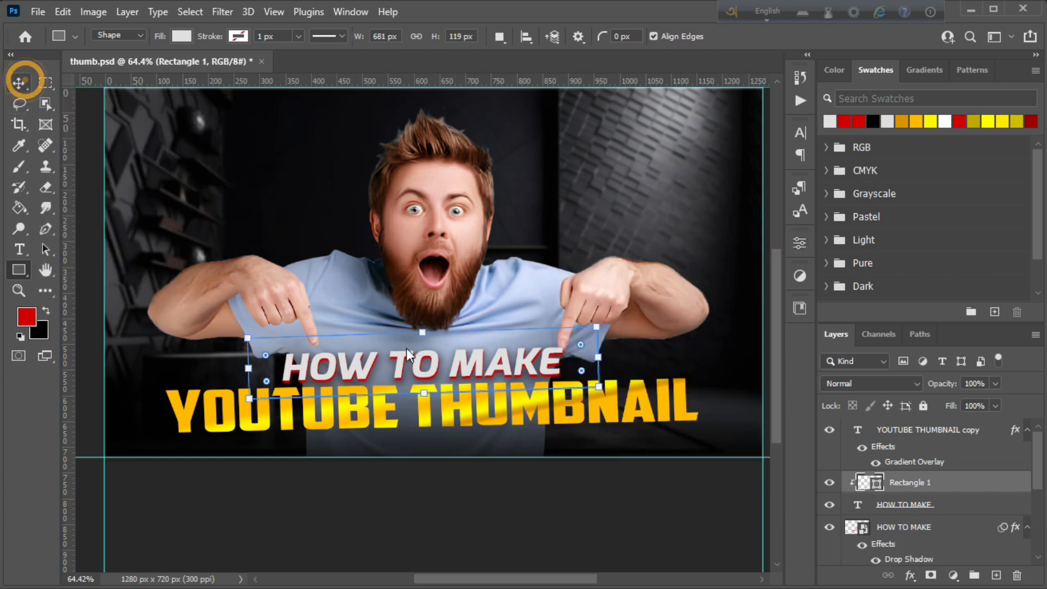
{"action": "key", "text": "ctrl+t"}
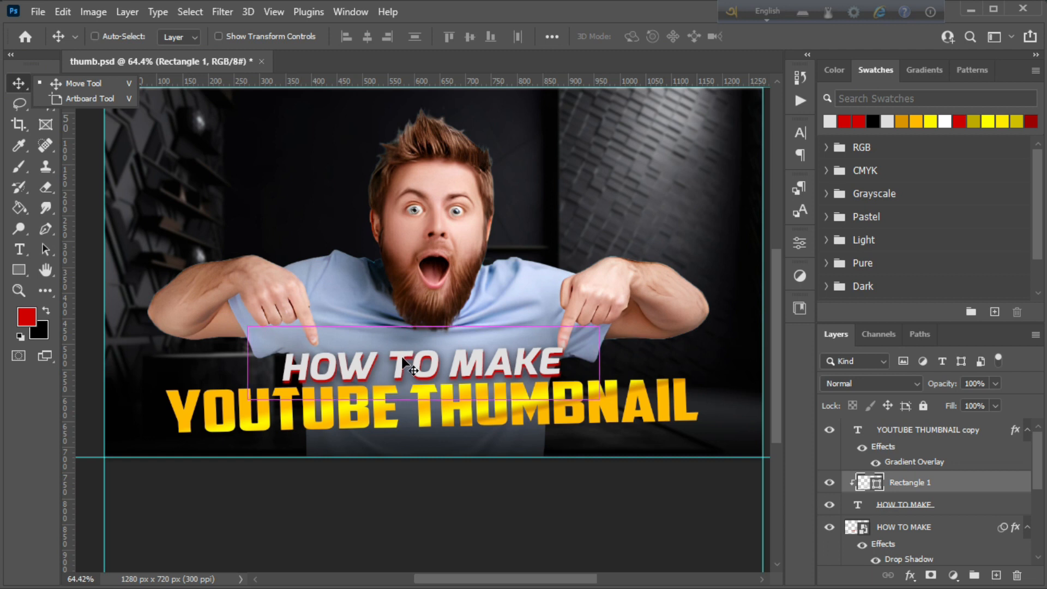
{"action": "left_click_drag", "start_coordinate": [403, 358], "coordinate": [443, 416]}
{"action": "key", "text": "Return"}
{"action": "key", "text": "ctrl+space"}
Step: Copy the YOUTUBE THUMBNAIL text layer and paste a duplicate in the same place
{"action": "left_click", "coordinate": [1018, 432]}
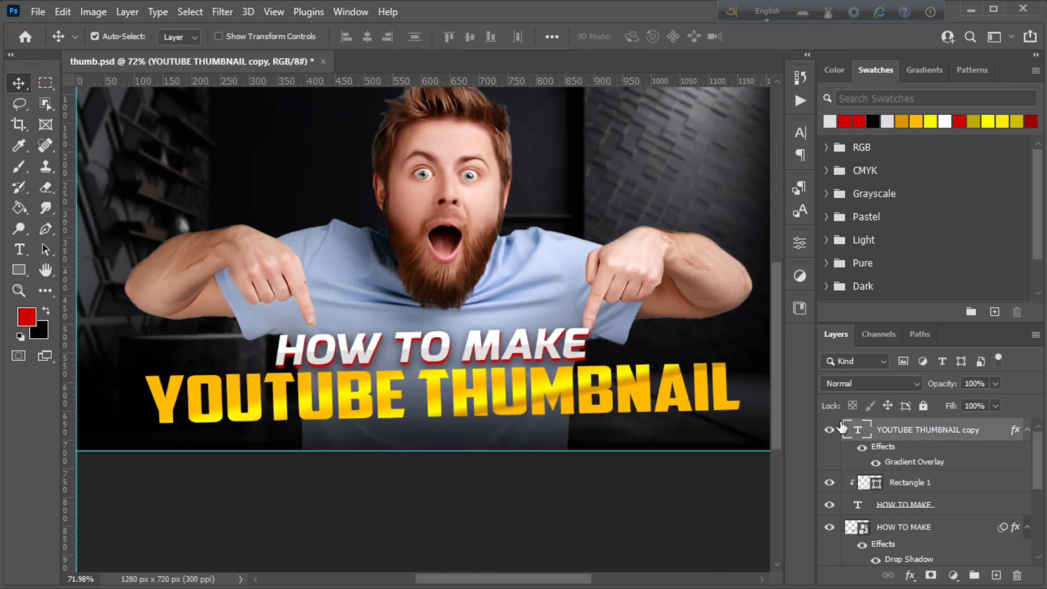
{"action": "left_click", "coordinate": [55, 10]}
{"action": "left_click", "coordinate": [62, 9]}
{"action": "left_click", "coordinate": [62, 9]}
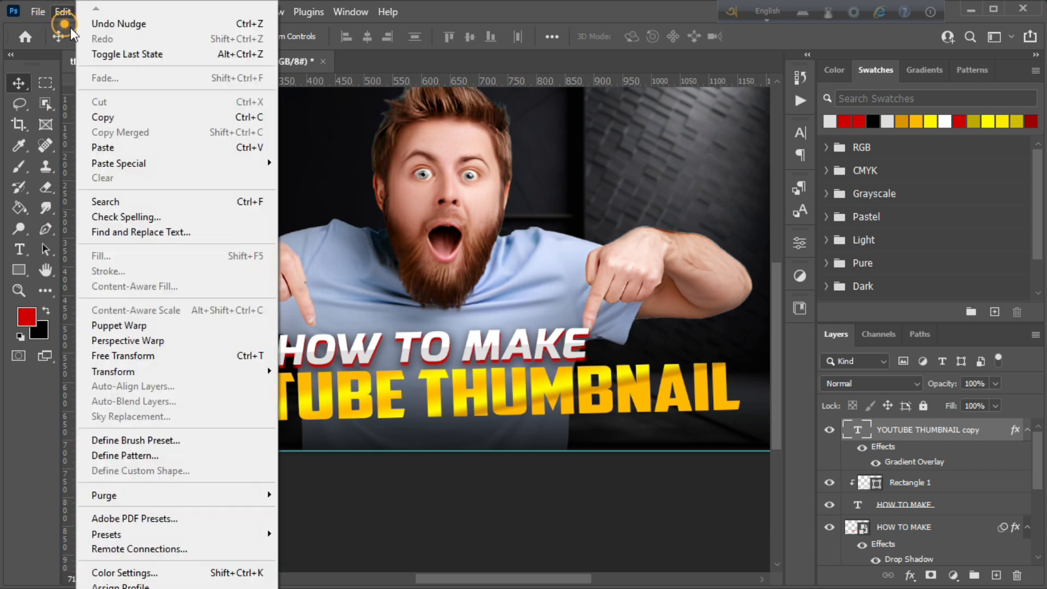
{"action": "mouse_move", "coordinate": [123, 163]}
{"action": "left_click", "coordinate": [329, 176]}
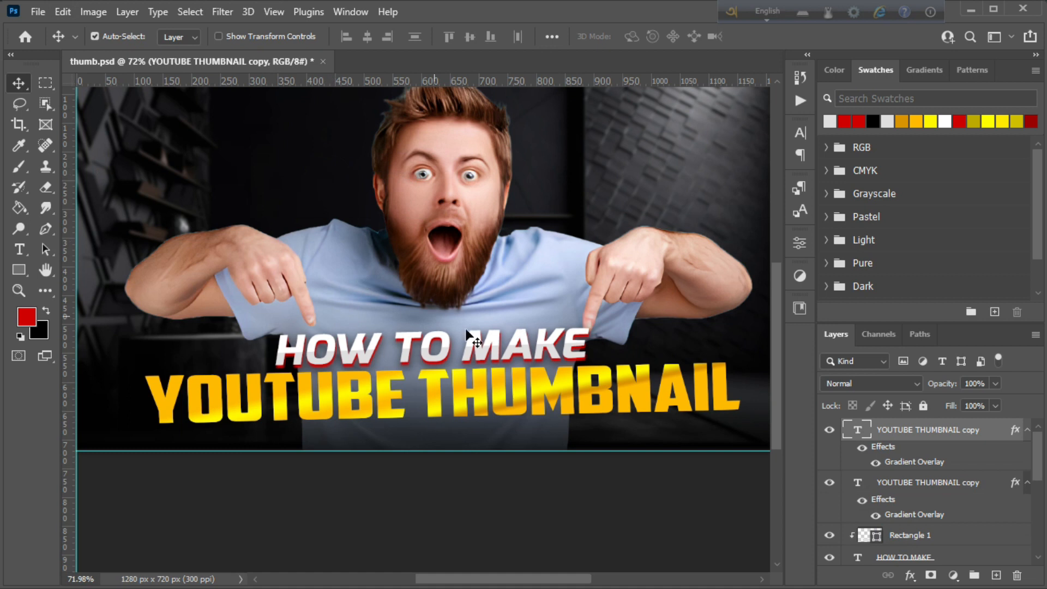
Step: Hide the upper YOUTUBE THUMBNAIL layer and turn off the gradient overlay on the lower one
{"action": "right_click", "coordinate": [1009, 432]}
{"action": "left_click", "coordinate": [1009, 433]}
{"action": "left_click", "coordinate": [829, 429]}
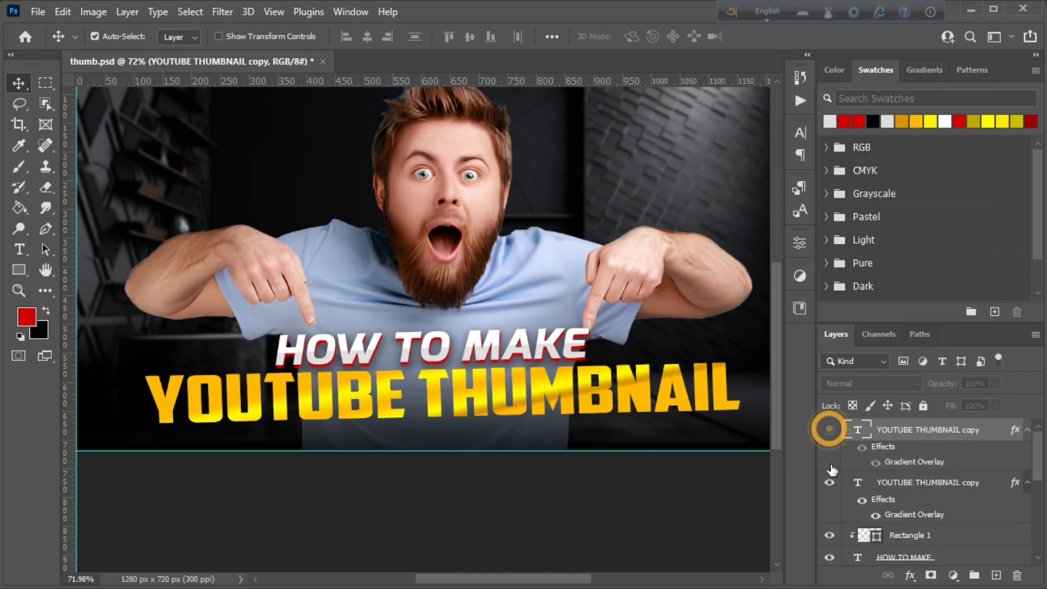
{"action": "left_click", "coordinate": [568, 396]}
{"action": "double_click", "coordinate": [568, 395]}
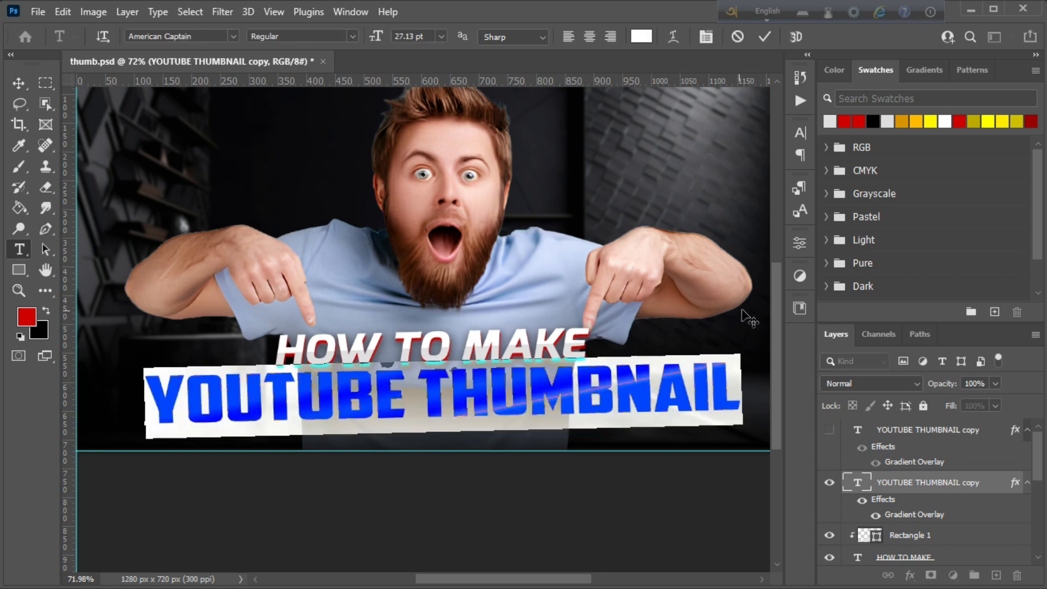
{"action": "left_click", "coordinate": [1001, 489]}
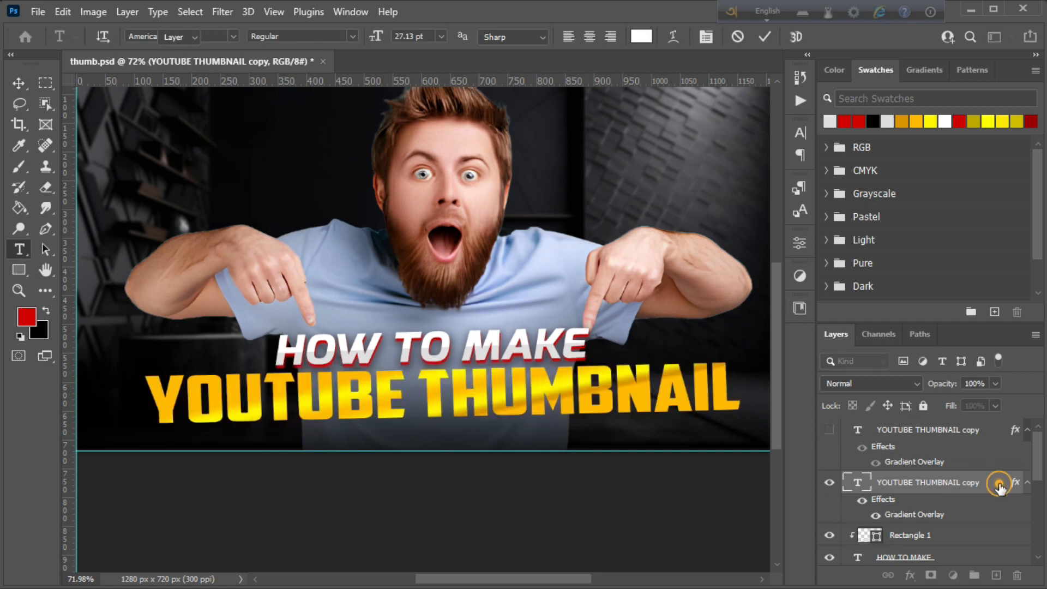
{"action": "double_click", "coordinate": [1000, 487]}
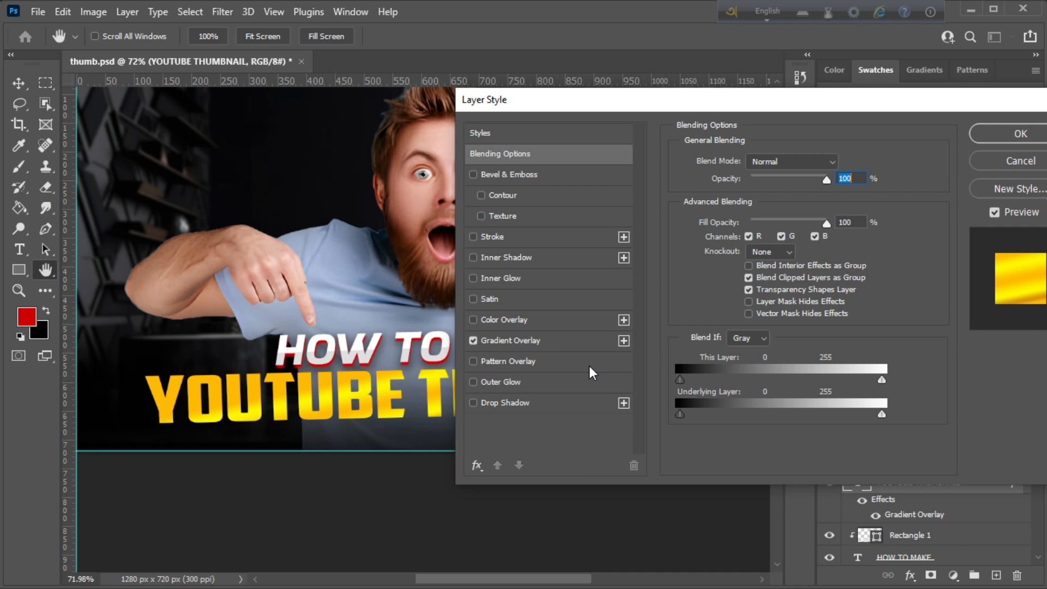
{"action": "left_click", "coordinate": [472, 341]}
{"action": "left_click", "coordinate": [1013, 134]}
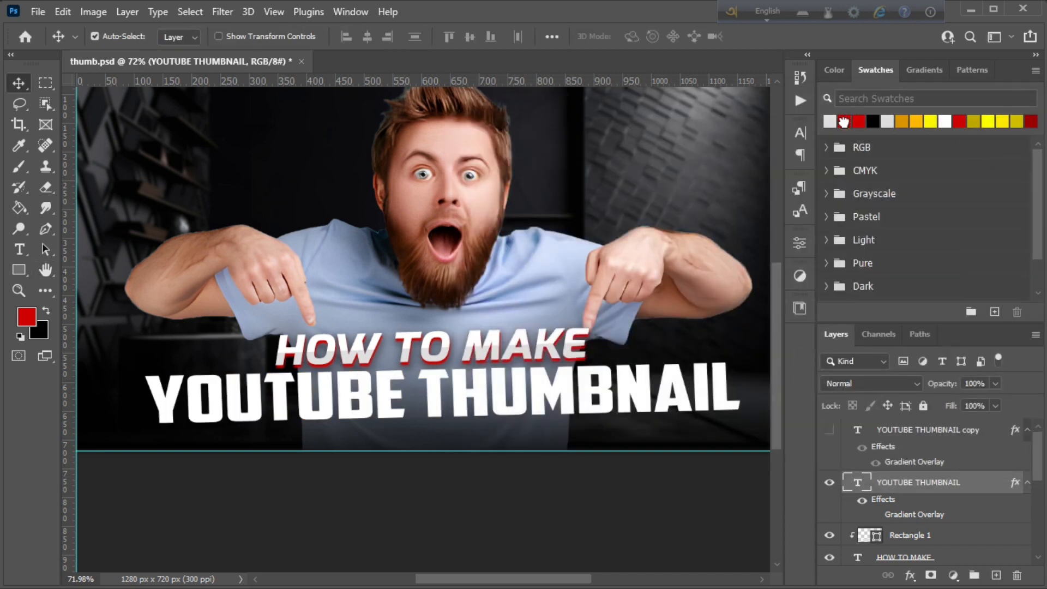
Step: Recolor the lower YOUTUBE THUMBNAIL text red and convert it to a smart object
{"action": "left_click", "coordinate": [843, 121]}
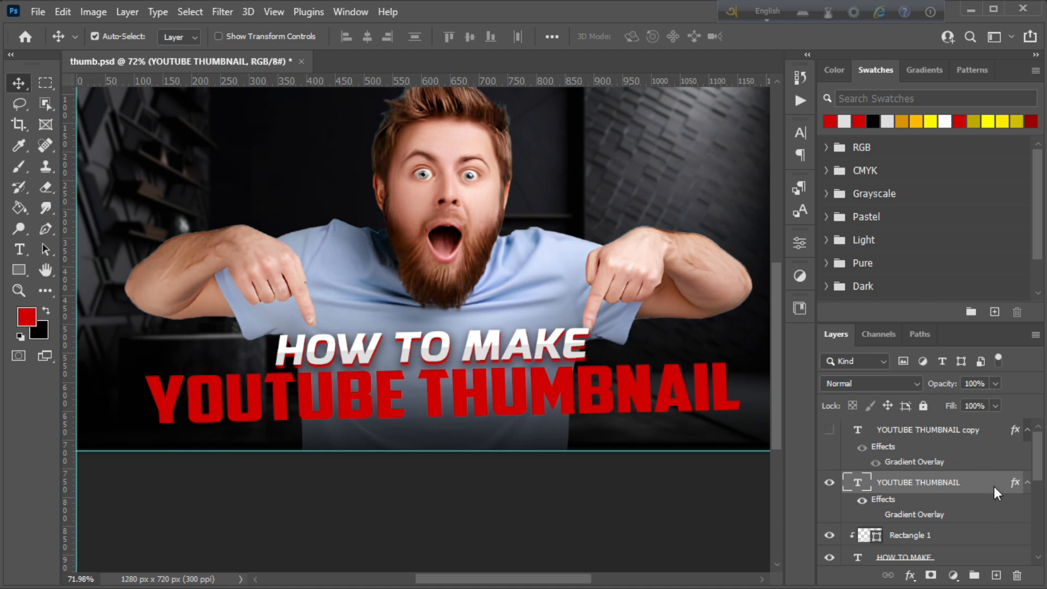
{"action": "right_click", "coordinate": [993, 487]}
{"action": "left_click", "coordinate": [836, 203]}
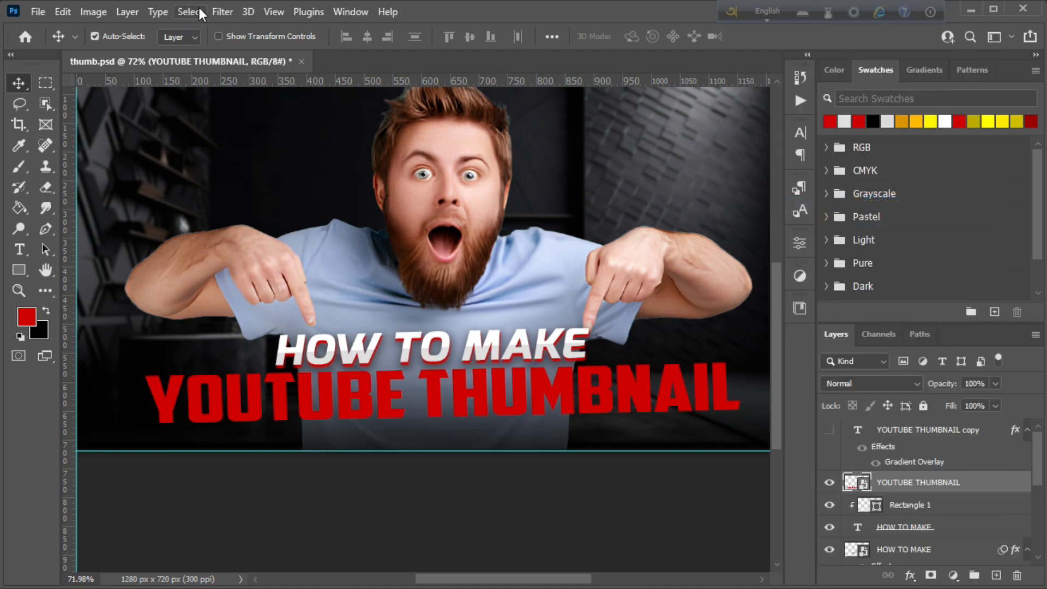
Step: Apply a Gaussian Blur with a 1.5 px radius to the red YOUTUBE THUMBNAIL smart object
{"action": "left_click", "coordinate": [222, 11]}
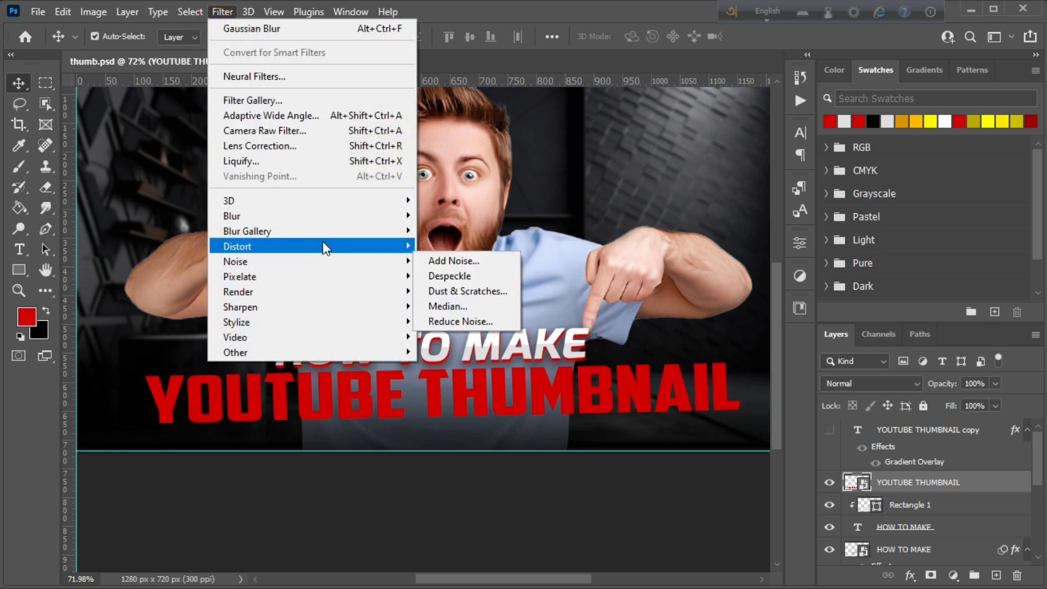
{"action": "mouse_move", "coordinate": [378, 216]}
{"action": "left_click", "coordinate": [466, 321]}
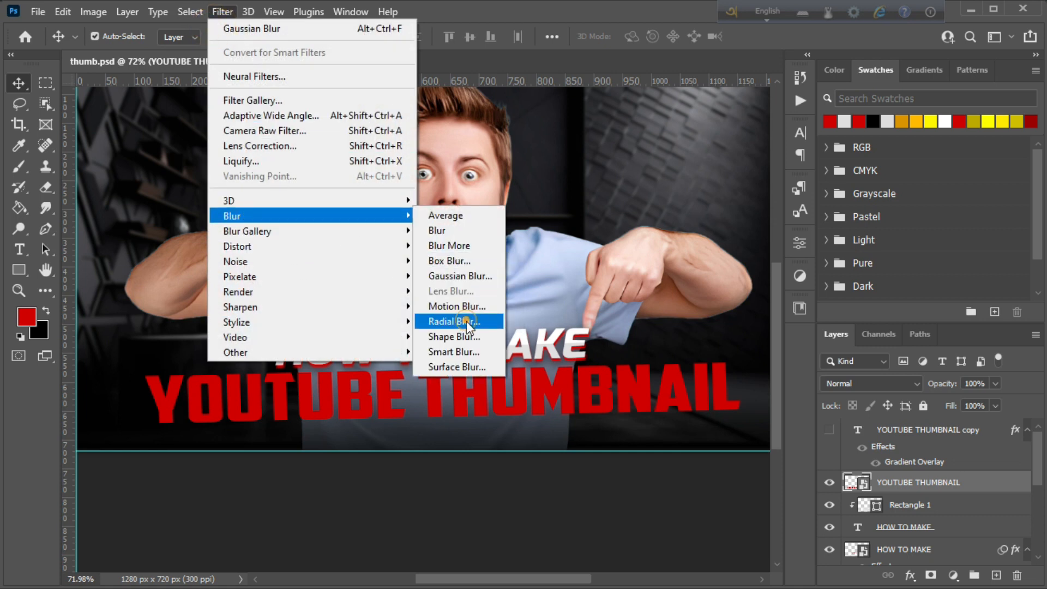
{"action": "left_click", "coordinate": [462, 276]}
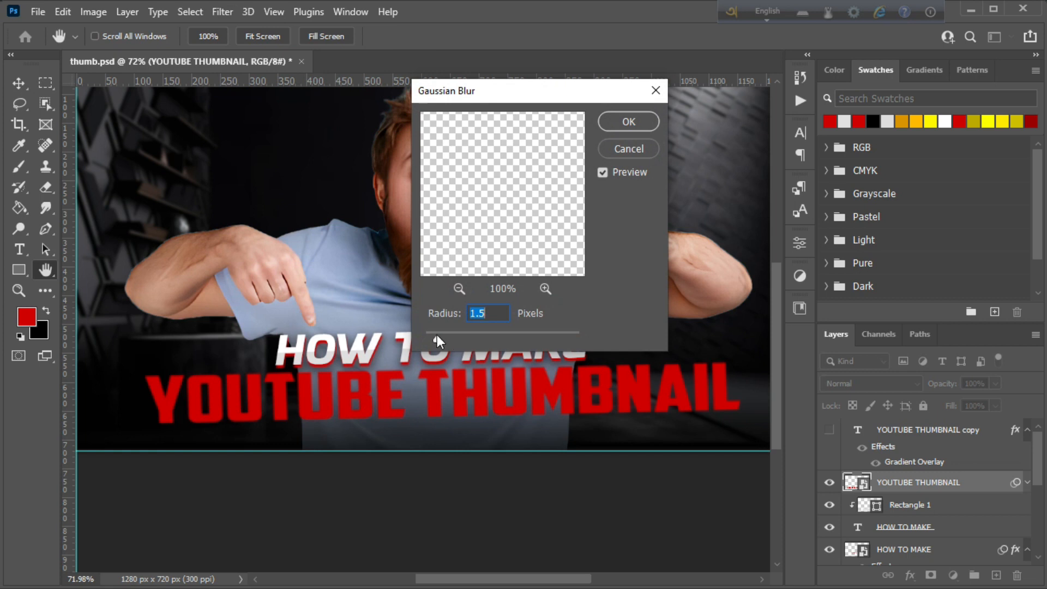
{"action": "left_click", "coordinate": [628, 121]}
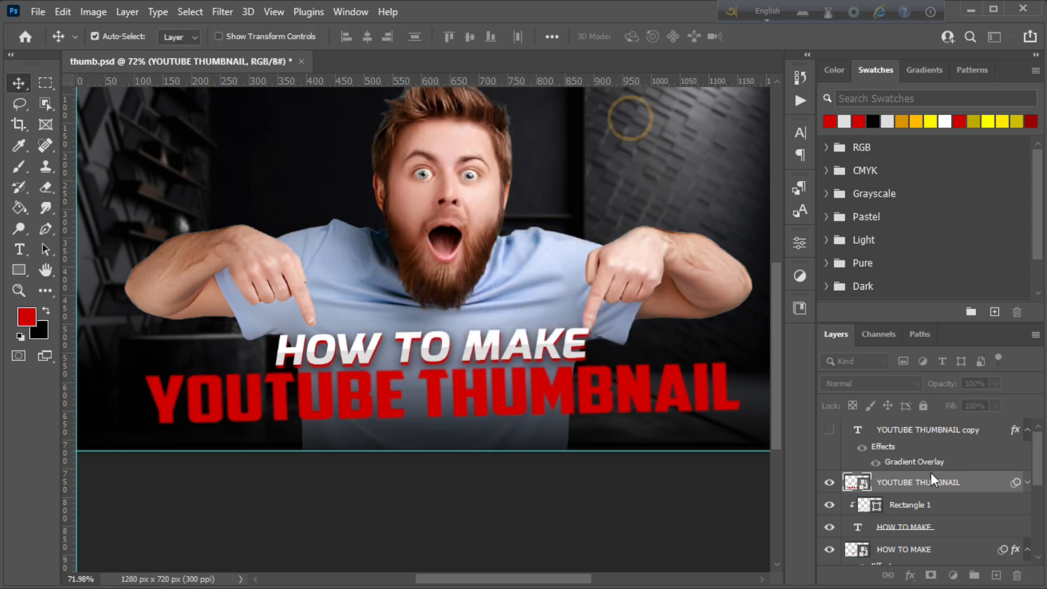
Step: Show the gold YOUTUBE THUMBNAIL text and offset the red copy slightly below it as a shadow edge
{"action": "left_click", "coordinate": [829, 429]}
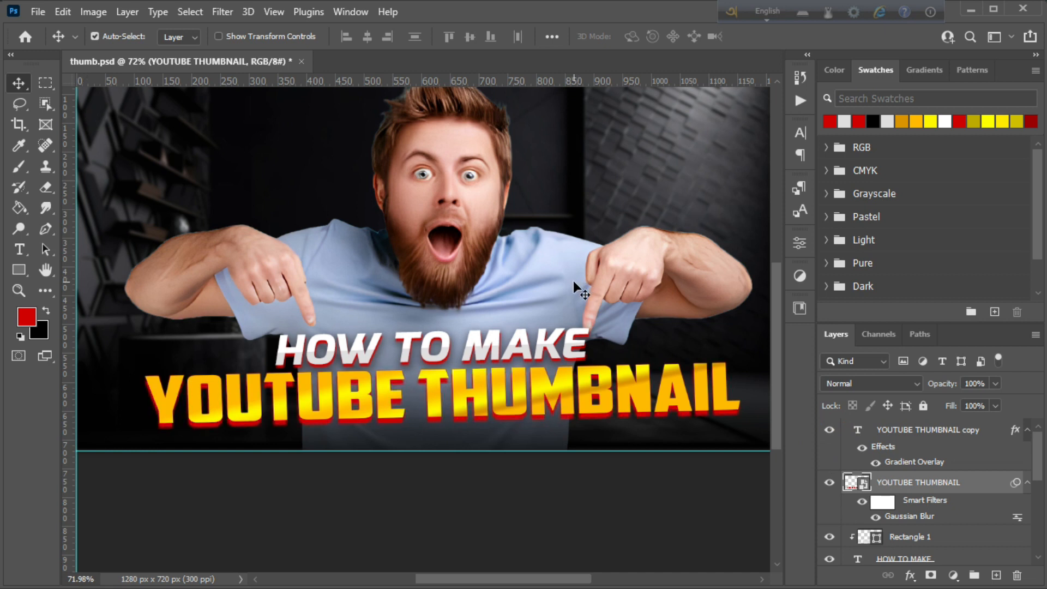
{"action": "left_click", "coordinate": [18, 291]}
{"action": "left_click_drag", "start_coordinate": [388, 304], "coordinate": [474, 378]}
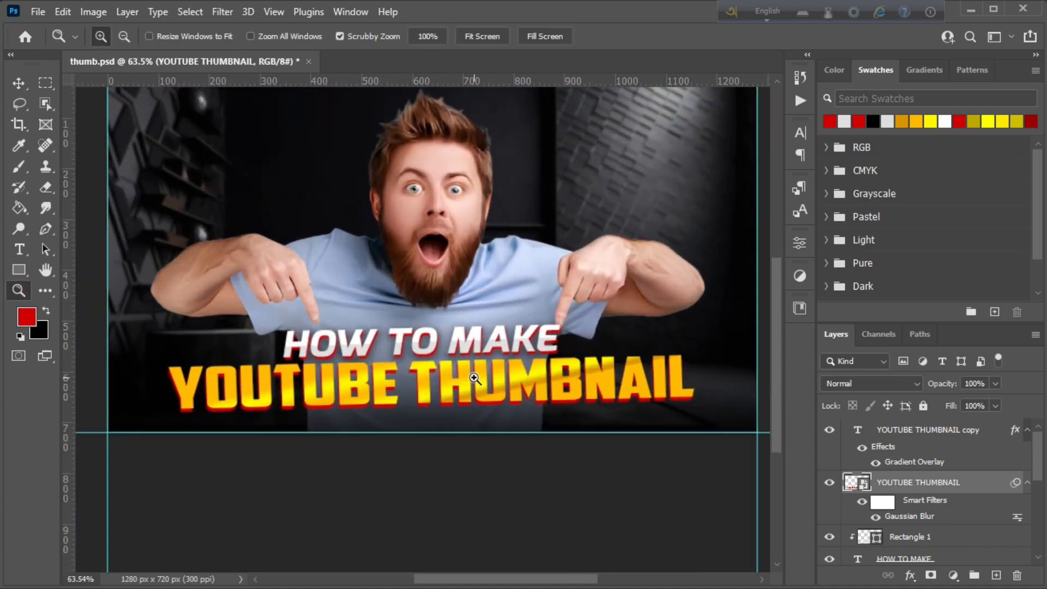
Step: Add a new empty layer and place it between the man's layer and the bg layer
{"action": "left_click", "coordinate": [18, 83]}
{"action": "left_click", "coordinate": [455, 201]}
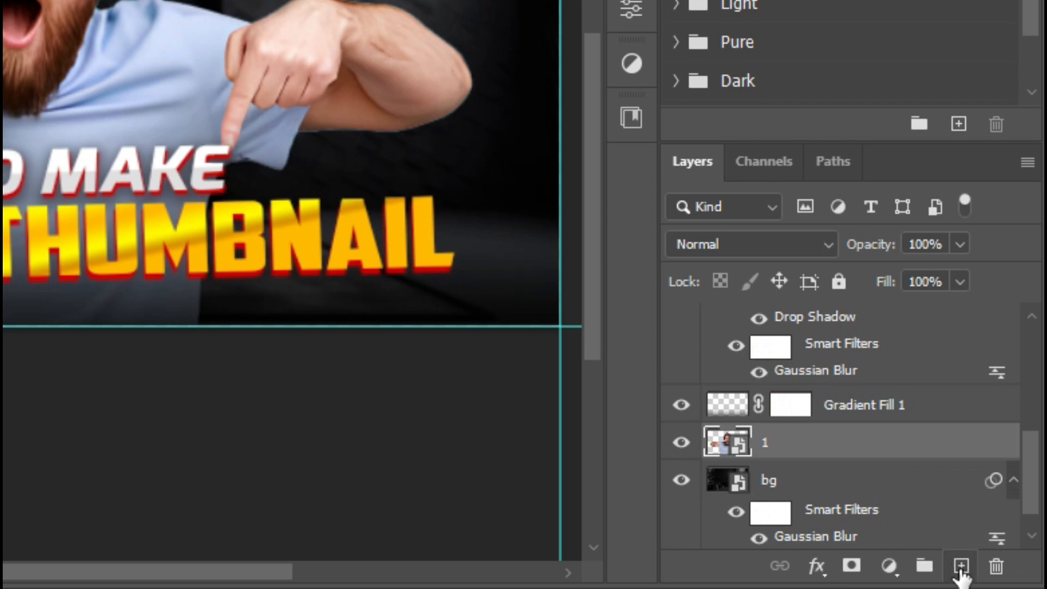
{"action": "left_click", "coordinate": [961, 567]}
{"action": "left_click_drag", "start_coordinate": [823, 437], "coordinate": [829, 512]}
Step: Choose a soft round brush and enlarge it to 800 px for painting on the new layer behind the man
{"action": "left_click", "coordinate": [39, 303]}
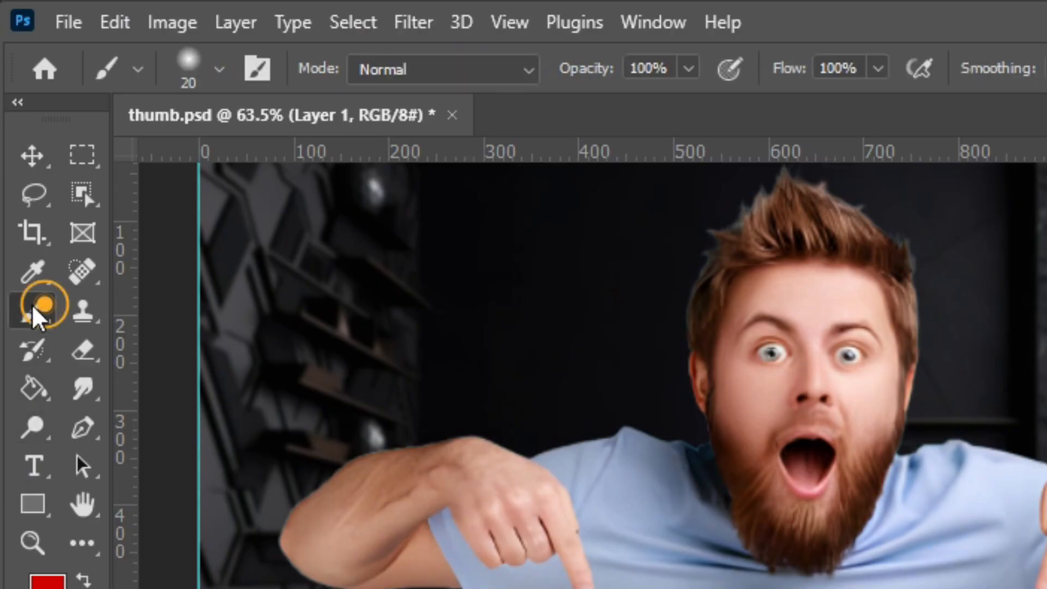
{"action": "left_click", "coordinate": [198, 54]}
{"action": "left_click", "coordinate": [169, 233]}
{"action": "left_click", "coordinate": [194, 60]}
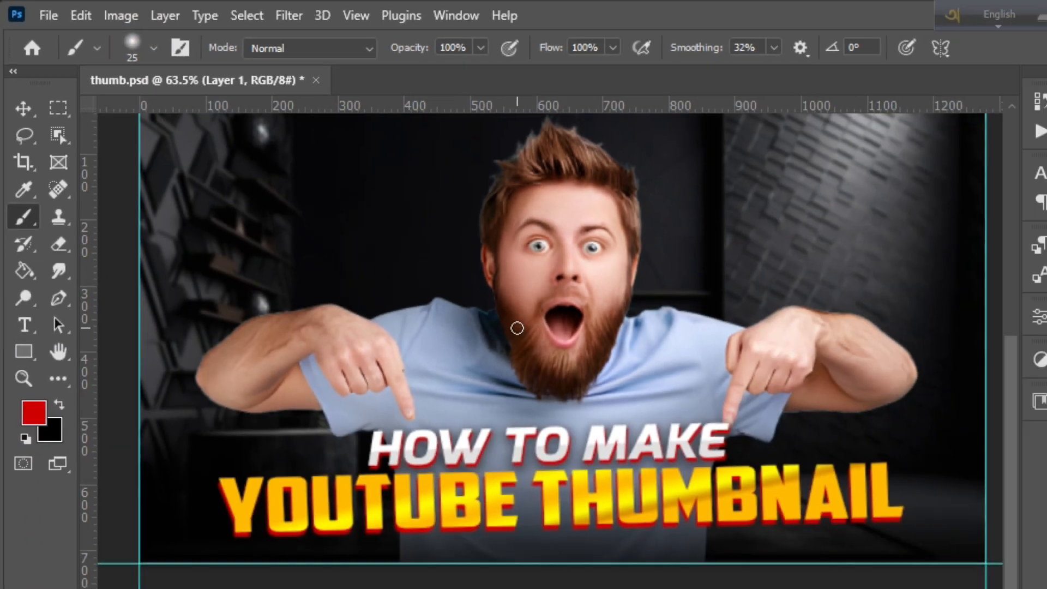
{"action": "key", "text": "bracketright"}
{"action": "key", "text": "bracketright"}
{"action": "key", "text": "bracketright"}
{"action": "key", "text": "bracketright"}
{"action": "key", "text": "bracketright"}
{"action": "key", "text": "bracketright"}
{"action": "key", "text": "bracketright"}
{"action": "key", "text": "bracketright"}
{"action": "key", "text": "bracketright"}
{"action": "key", "text": "bracketright"}
{"action": "key", "text": "bracketright"}
{"action": "key", "text": "bracketright"}
{"action": "key", "text": "bracketright"}
{"action": "key", "text": "bracketright"}
{"action": "key", "text": "bracketright"}
{"action": "key", "text": "bracketright"}
{"action": "key", "text": "bracketright"}
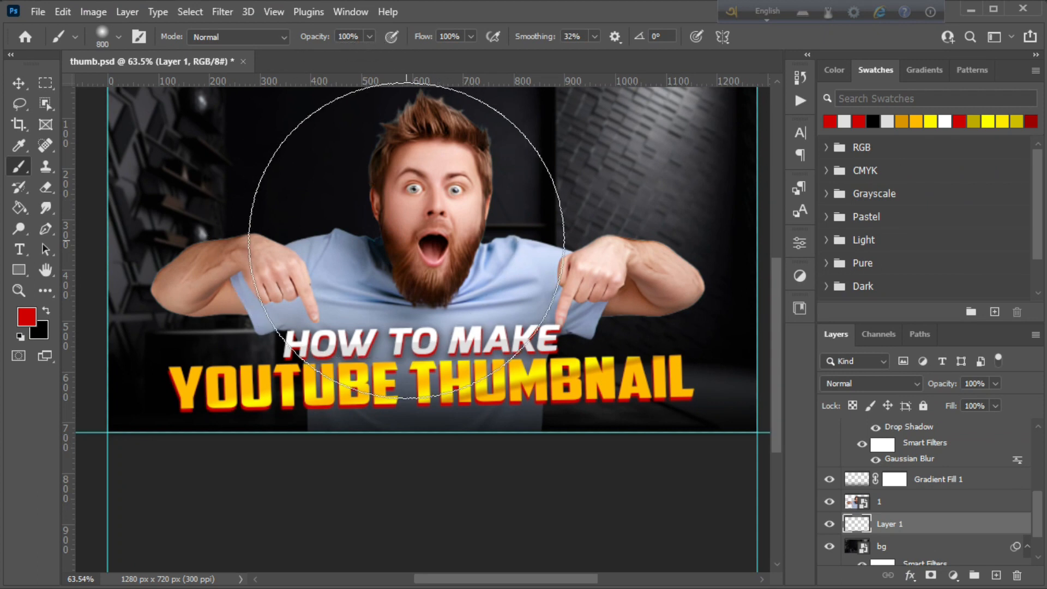
Step: Set the foreground colour to bright blue 001eff for the soft brush
{"action": "scroll", "coordinate": [425, 284], "scroll_direction": "up", "scroll_amount": 3}
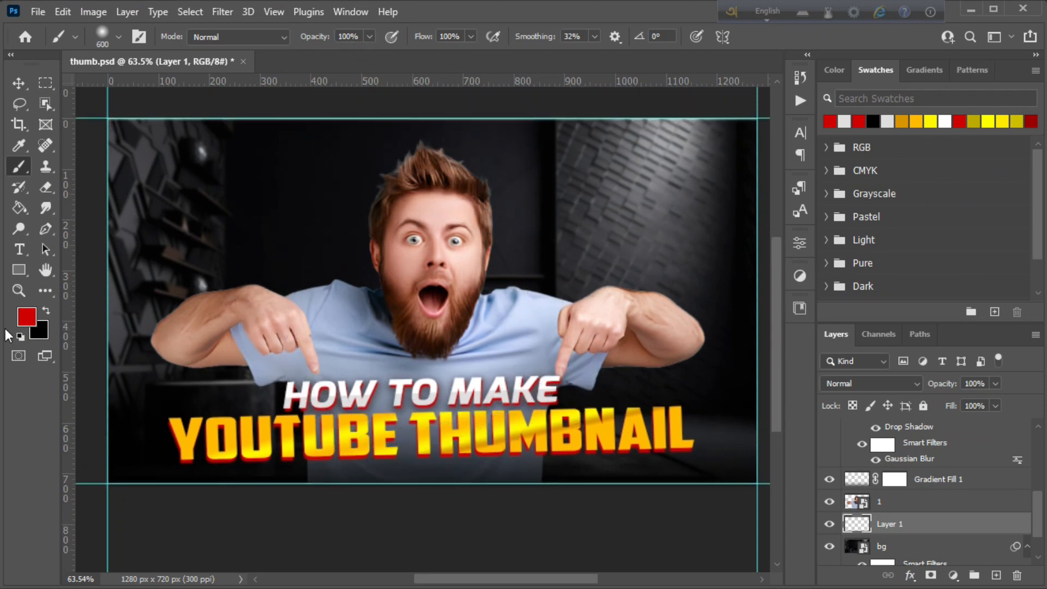
{"action": "left_click", "coordinate": [33, 318]}
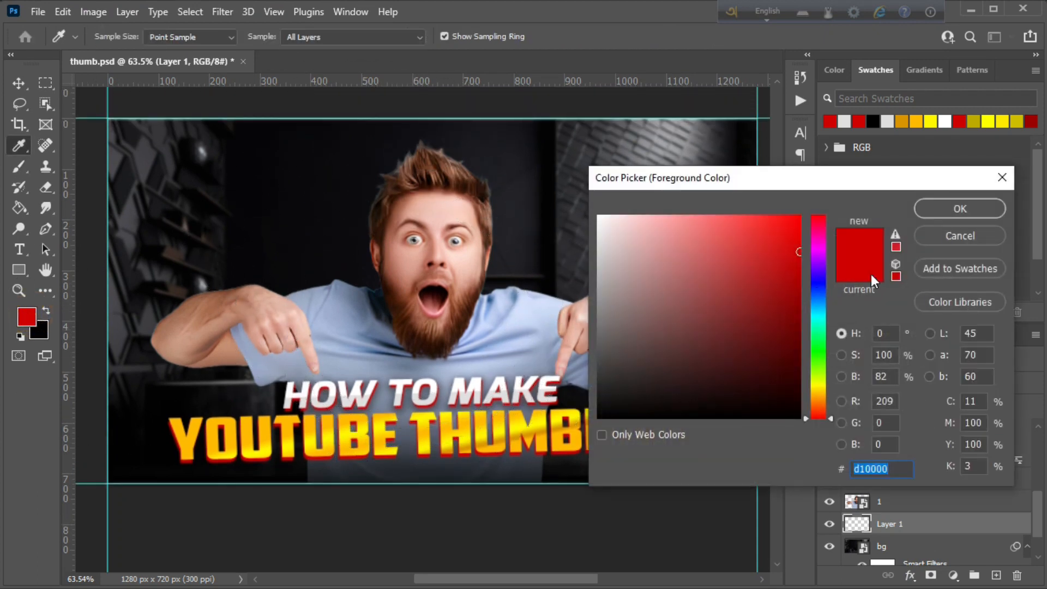
{"action": "left_click_drag", "start_coordinate": [815, 301], "coordinate": [819, 287]}
{"action": "left_click_drag", "start_coordinate": [769, 238], "coordinate": [835, 213]}
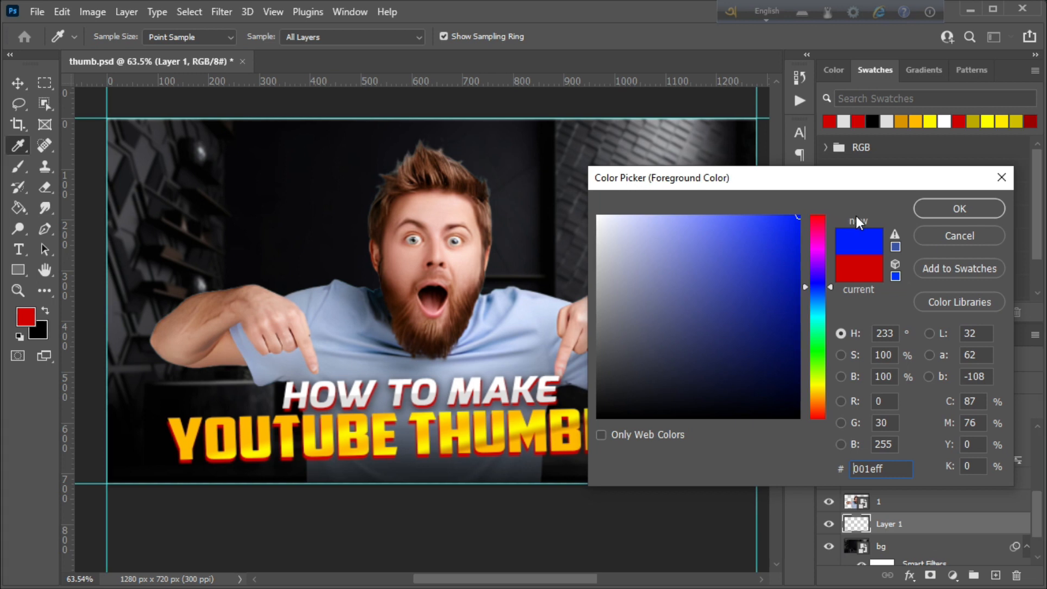
{"action": "left_click", "coordinate": [958, 207]}
Step: Paint a soft blue glow behind the man's head and shoulders on Layer 1, using a 600 px and a 500 px brush
{"action": "key", "text": "b"}
{"action": "left_click_drag", "start_coordinate": [427, 322], "coordinate": [426, 335]}
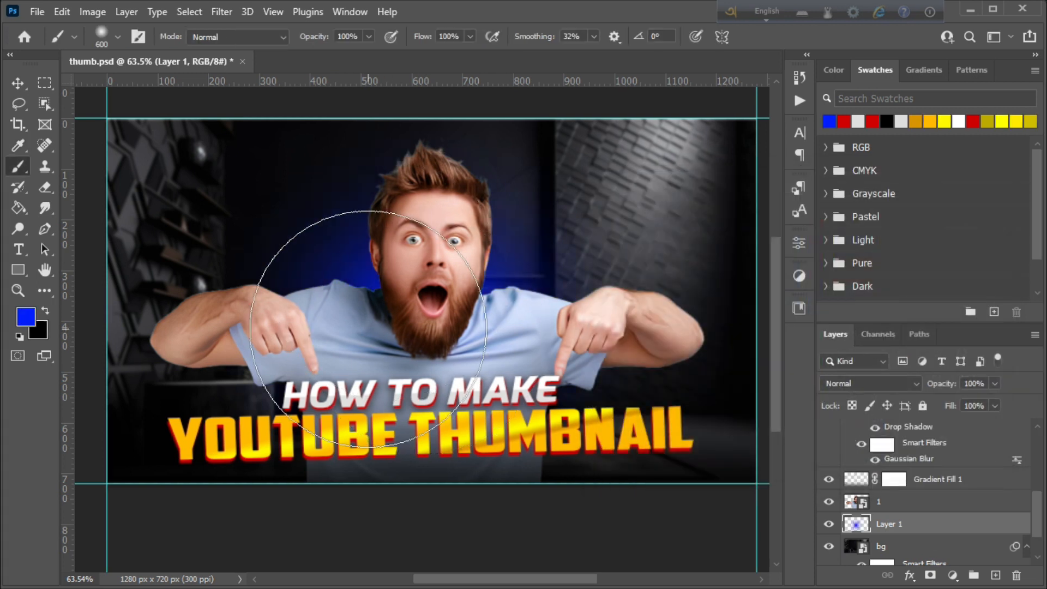
{"action": "left_click", "coordinate": [369, 327]}
{"action": "left_click", "coordinate": [486, 333]}
{"action": "left_click", "coordinate": [439, 340]}
{"action": "scroll", "coordinate": [438, 342], "scroll_direction": "up", "scroll_amount": 1}
{"action": "scroll", "coordinate": [438, 342], "scroll_direction": "up", "scroll_amount": 2}
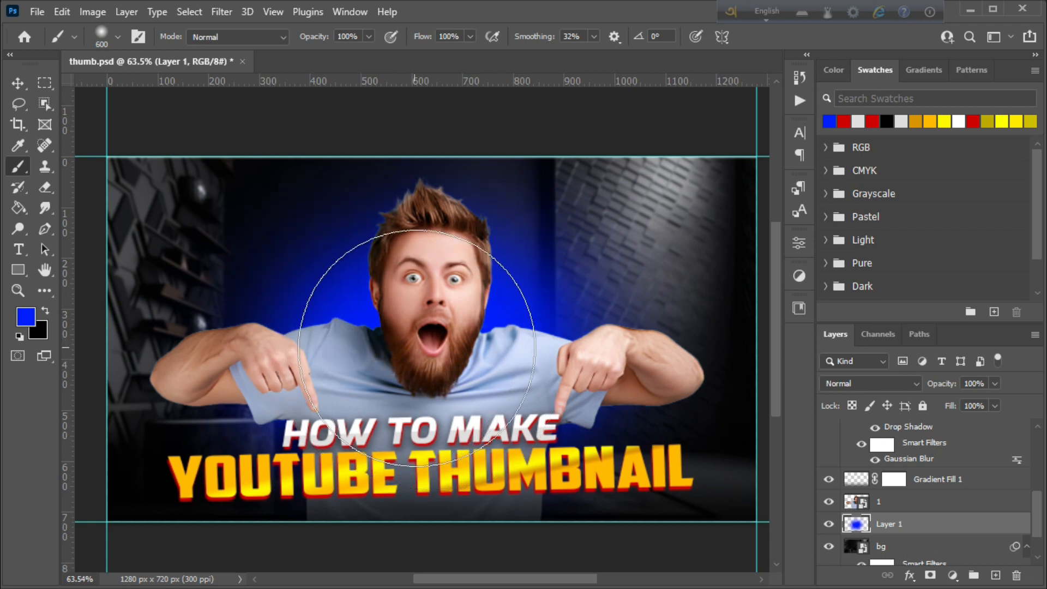
{"action": "key", "text": "bracketleft"}
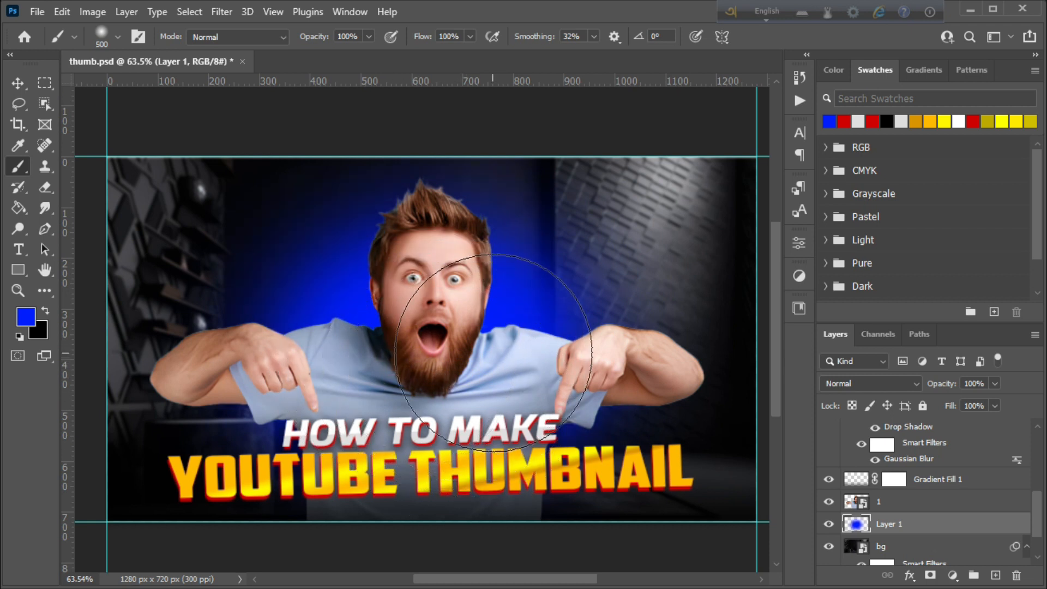
{"action": "scroll", "coordinate": [289, 370], "scroll_direction": "up", "scroll_amount": 1}
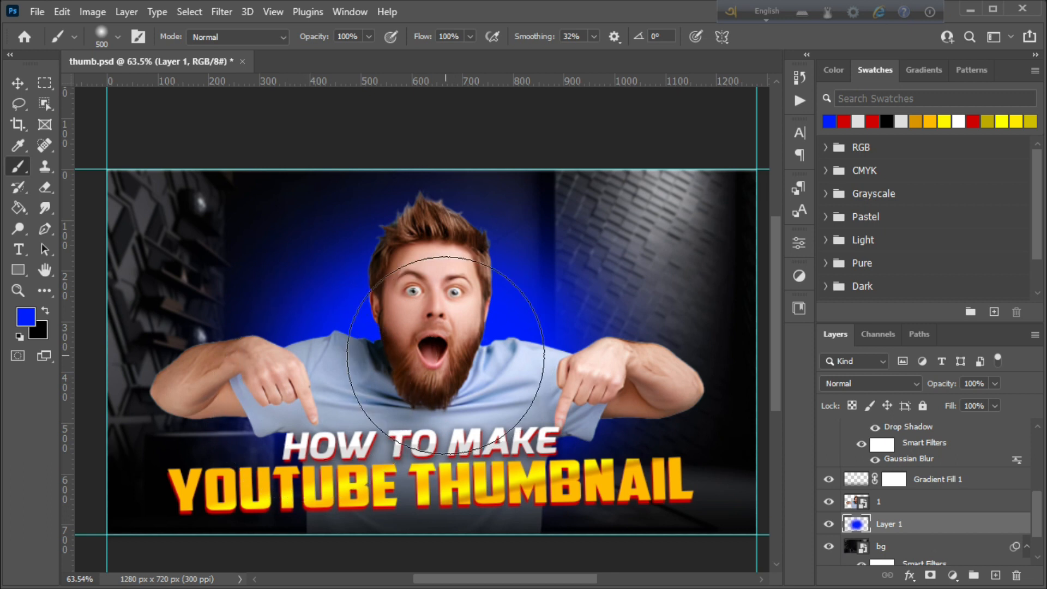
Step: Change the foreground colour to white and add a new empty layer directly above the blue glow layer
{"action": "left_click", "coordinate": [32, 319]}
{"action": "left_click_drag", "start_coordinate": [603, 245], "coordinate": [595, 215]}
{"action": "left_click", "coordinate": [921, 211]}
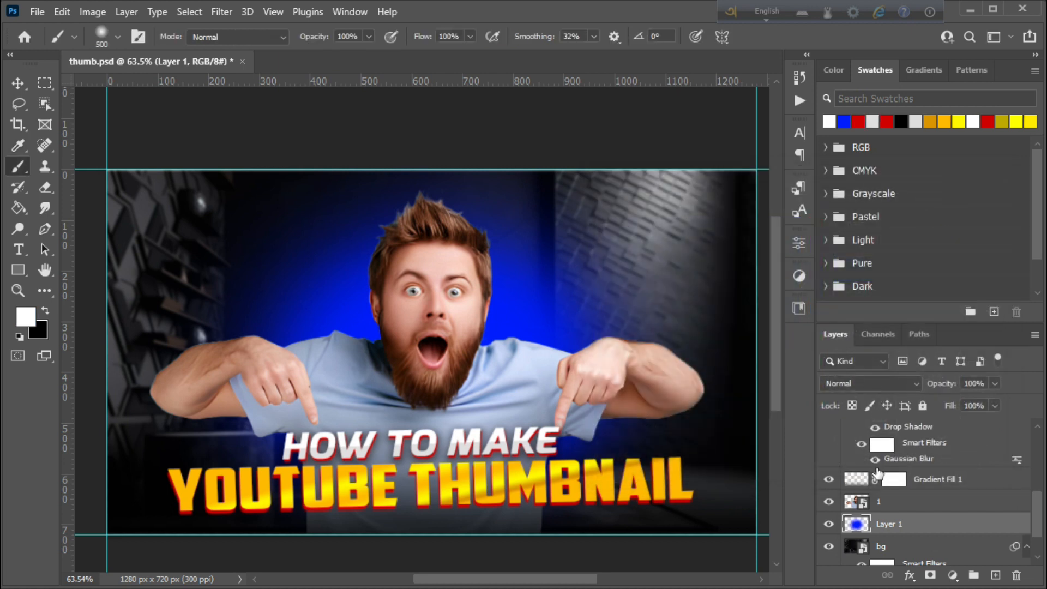
{"action": "left_click", "coordinate": [993, 575]}
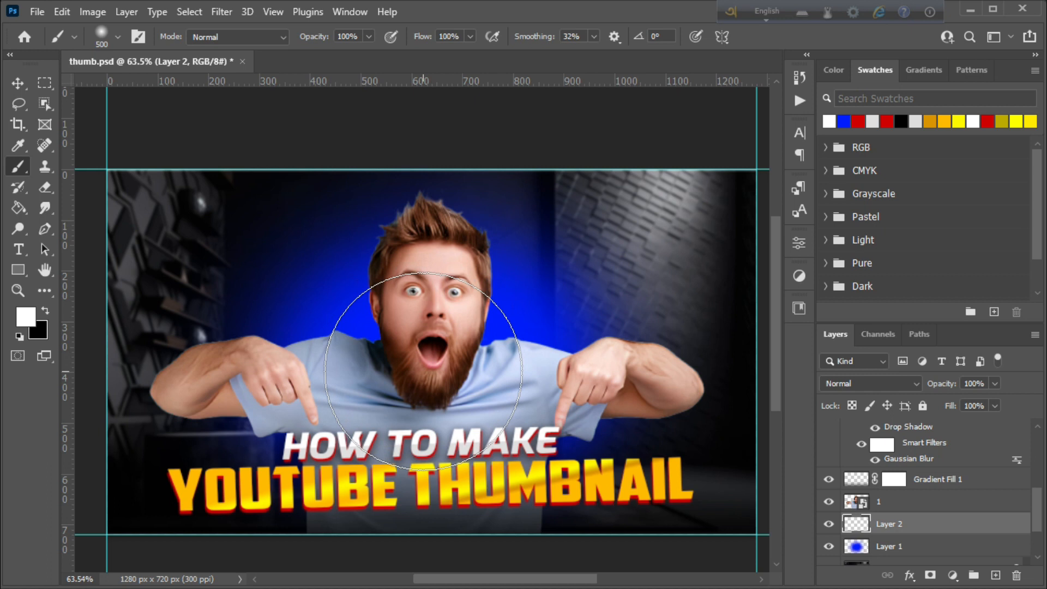
Step: Paint a smaller white glow around the man's head on Layer 2, reducing the soft brush to 300 px
{"action": "key", "text": "bracketleft"}
{"action": "mouse_move", "coordinate": [376, 305]}
{"action": "left_mouse_down"}
{"action": "mouse_move", "coordinate": [464, 366]}
{"action": "mouse_move", "coordinate": [384, 334]}
{"action": "mouse_move", "coordinate": [507, 322]}
{"action": "mouse_move", "coordinate": [433, 332]}
{"action": "left_mouse_up"}
{"action": "key", "text": "bracketleft"}
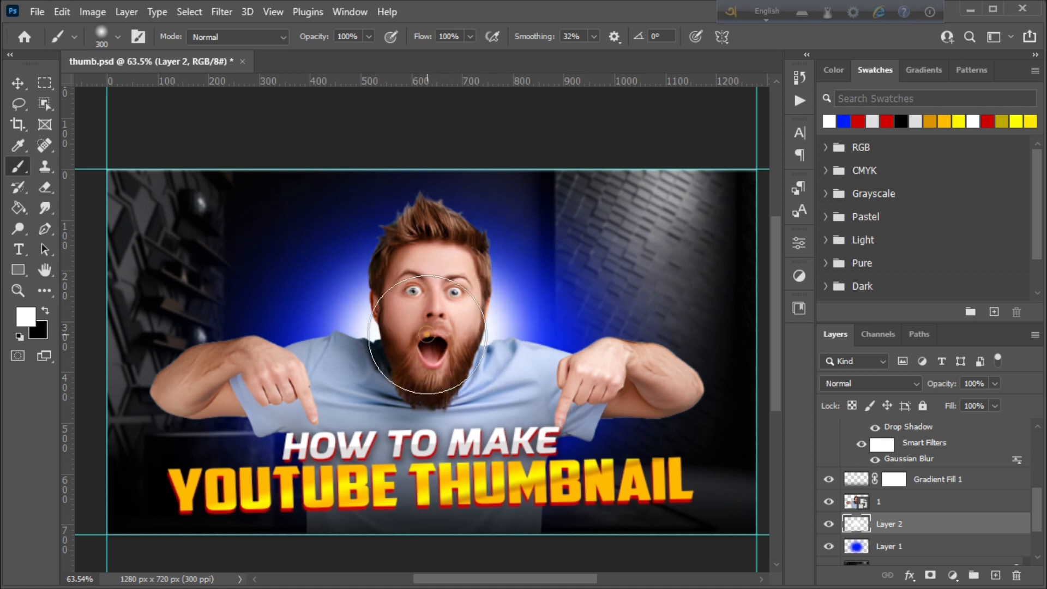
{"action": "left_click_drag", "start_coordinate": [371, 343], "coordinate": [423, 381]}
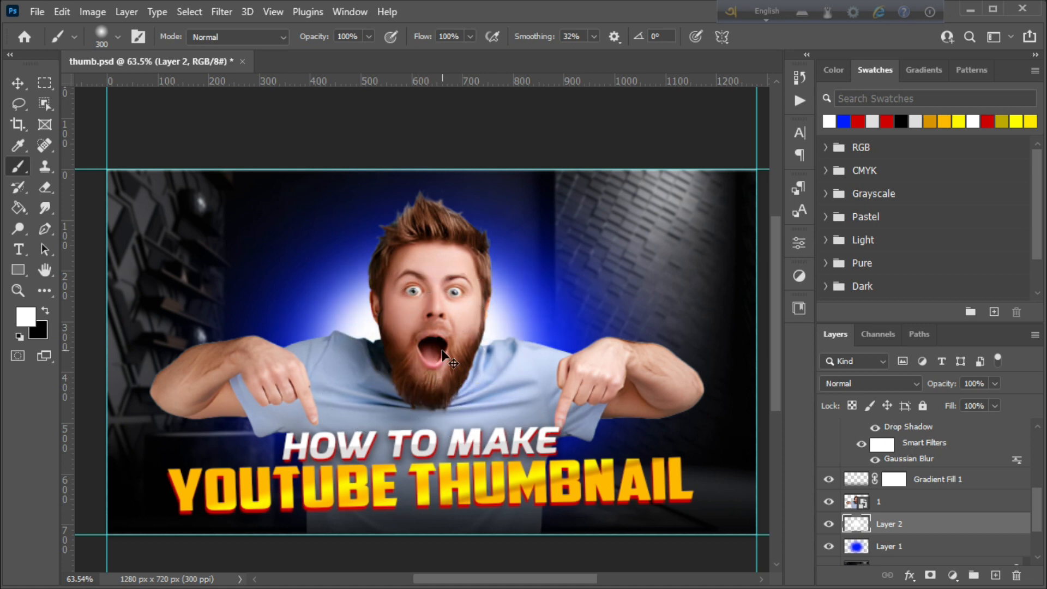
Step: Select the red YOUTUBE THUMBNAIL smart object and offset it slightly further below the gold text
{"action": "scroll", "coordinate": [449, 420], "scroll_direction": "up", "scroll_amount": 1}
{"action": "key", "text": "z"}
{"action": "left_click_drag", "start_coordinate": [391, 264], "coordinate": [450, 338]}
{"action": "scroll", "coordinate": [451, 338], "scroll_direction": "up", "scroll_amount": 2}
{"action": "left_click_drag", "start_coordinate": [395, 296], "coordinate": [410, 318]}
{"action": "left_click_drag", "start_coordinate": [327, 484], "coordinate": [402, 484]}
{"action": "left_click", "coordinate": [19, 83]}
{"action": "left_click", "coordinate": [304, 420]}
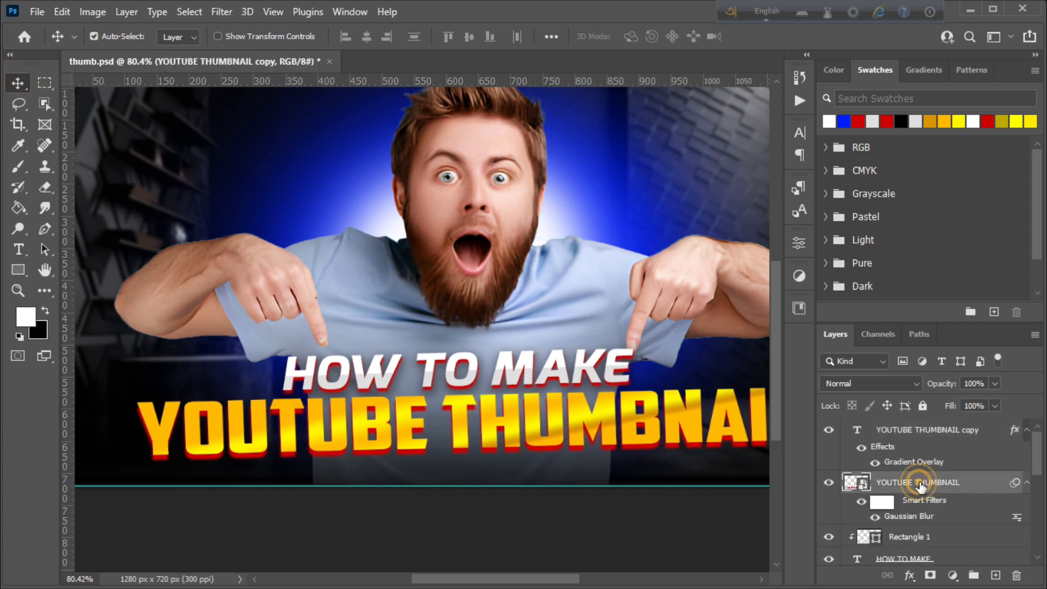
{"action": "left_click", "coordinate": [284, 420]}
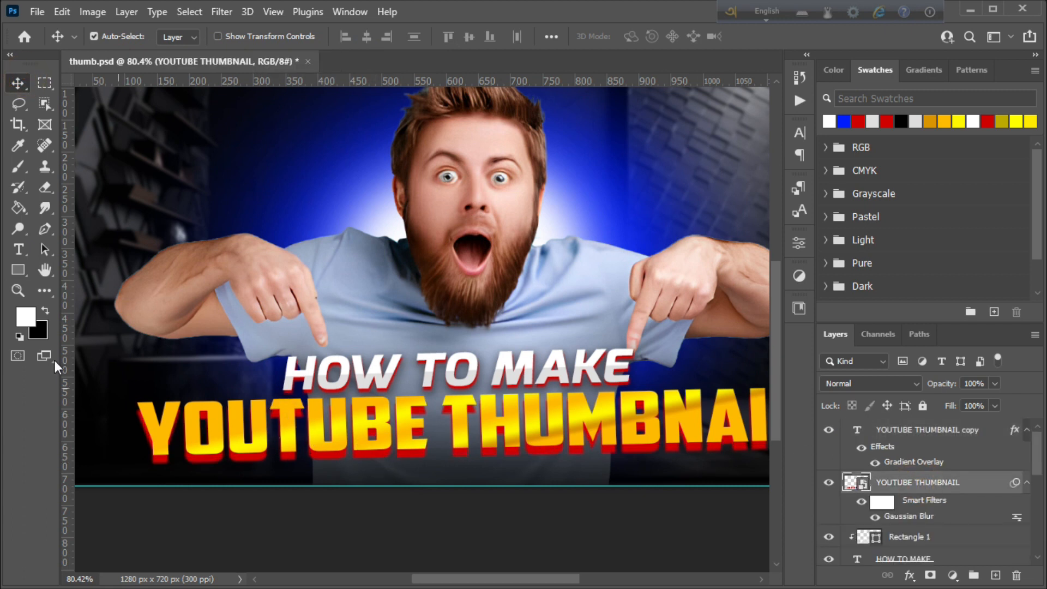
Step: Add a Color Overlay in dark red 8e0000 to the YOUTUBE THUMBNAIL smart object
{"action": "left_click", "coordinate": [18, 290]}
{"action": "left_click_drag", "start_coordinate": [534, 430], "coordinate": [499, 439]}
{"action": "double_click", "coordinate": [999, 489]}
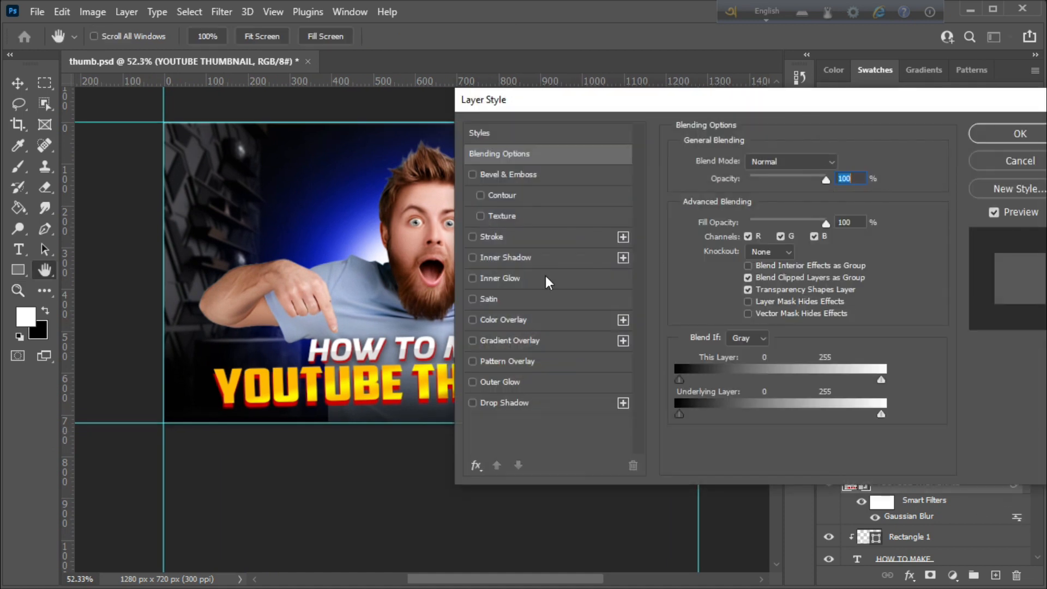
{"action": "left_click", "coordinate": [503, 319]}
{"action": "left_click", "coordinate": [840, 163]}
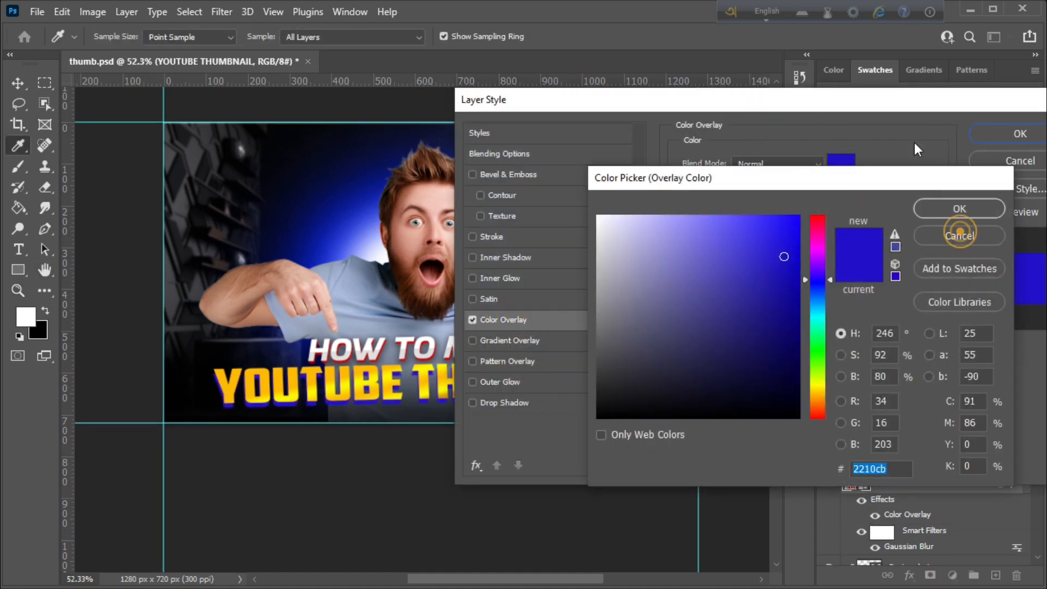
{"action": "left_click", "coordinate": [959, 209]}
{"action": "left_click_drag", "start_coordinate": [914, 100], "coordinate": [928, 170]}
{"action": "left_click", "coordinate": [855, 233]}
{"action": "left_click", "coordinate": [857, 121]}
{"action": "left_click_drag", "start_coordinate": [789, 268], "coordinate": [805, 304]}
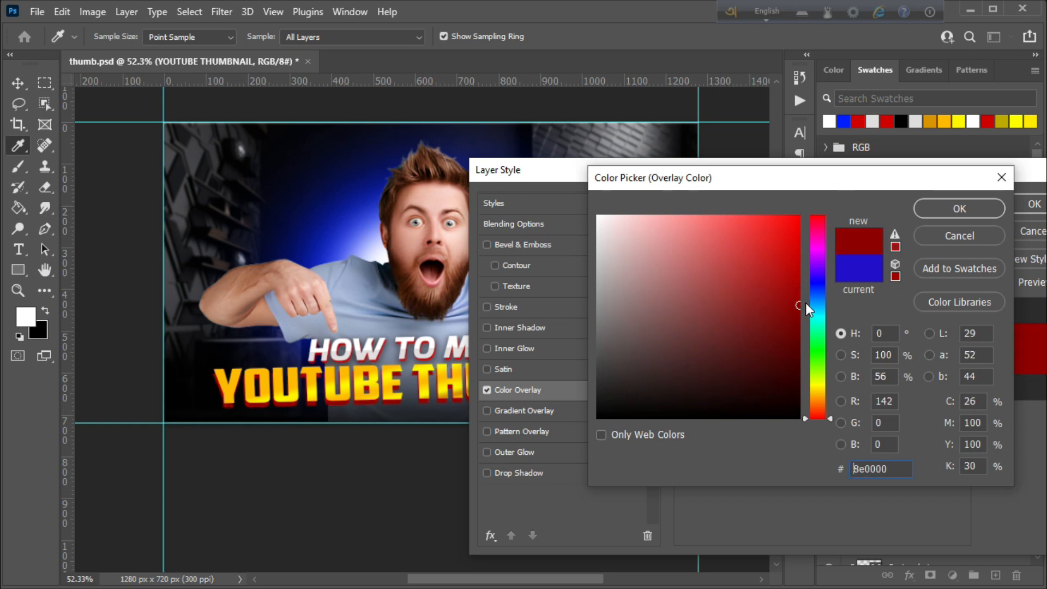
{"action": "left_click", "coordinate": [957, 205]}
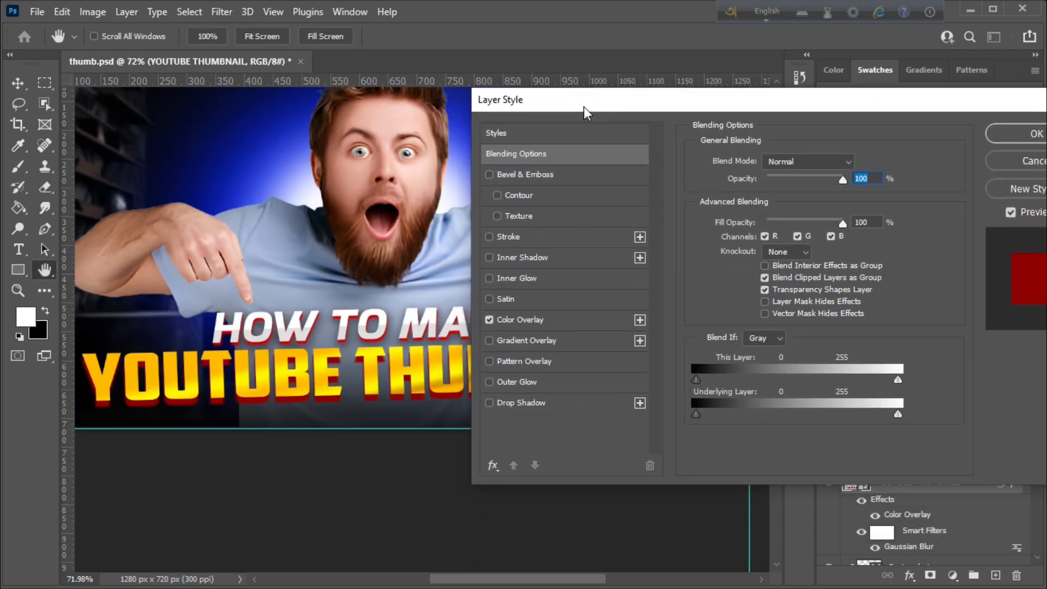
Step: Add a Drop Shadow to the YOUTUBE THUMBNAIL smart object with 52% opacity, 11% spread and 16 px size
{"action": "left_click_drag", "start_coordinate": [583, 107], "coordinate": [583, 103]}
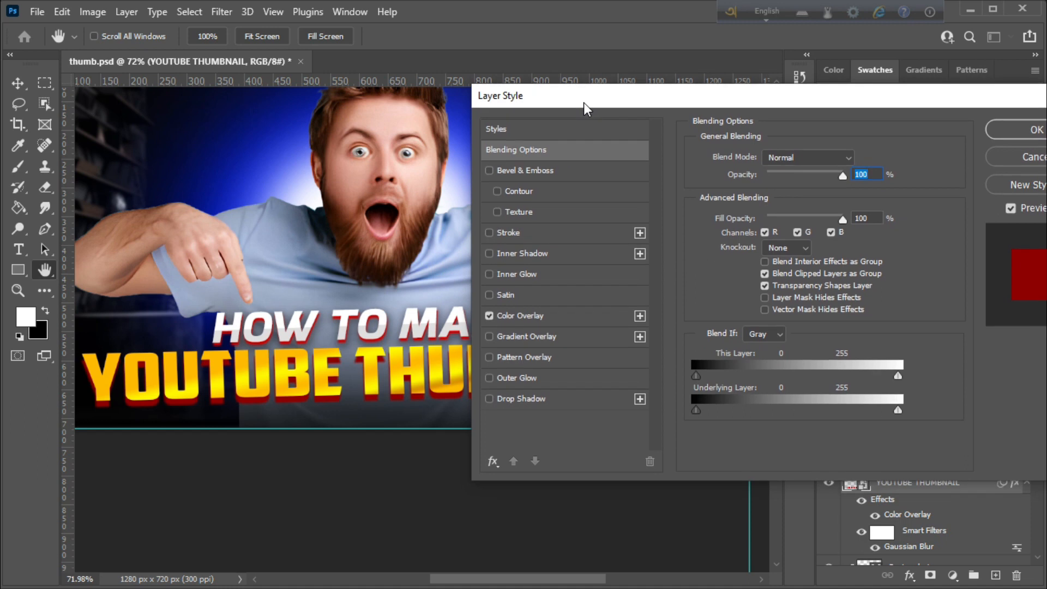
{"action": "left_click", "coordinate": [521, 398]}
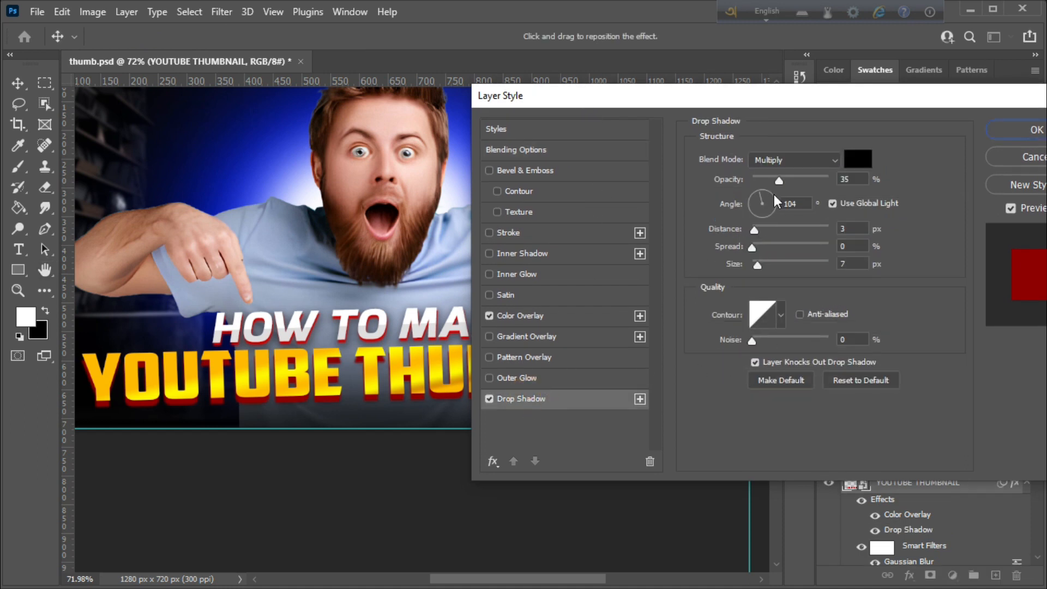
{"action": "left_click", "coordinate": [792, 180]}
{"action": "left_click_drag", "start_coordinate": [757, 267], "coordinate": [762, 246]}
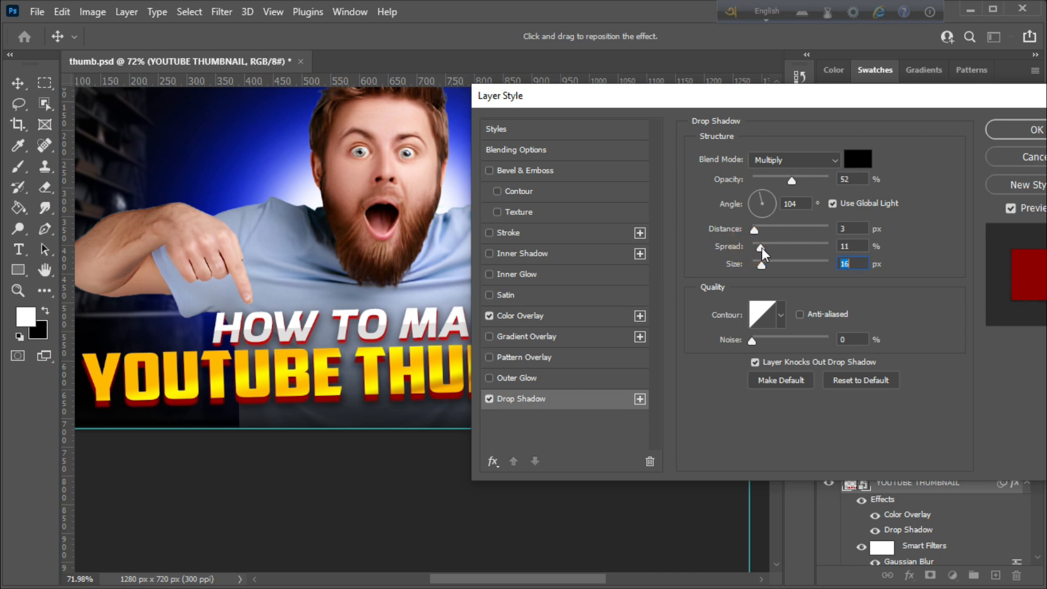
{"action": "left_click", "coordinate": [761, 248]}
{"action": "left_click", "coordinate": [993, 130]}
Step: Add a new empty layer and place it directly beneath the man's layer
{"action": "key", "text": "z"}
{"action": "left_click_drag", "start_coordinate": [305, 362], "coordinate": [228, 368]}
{"action": "key", "text": "v"}
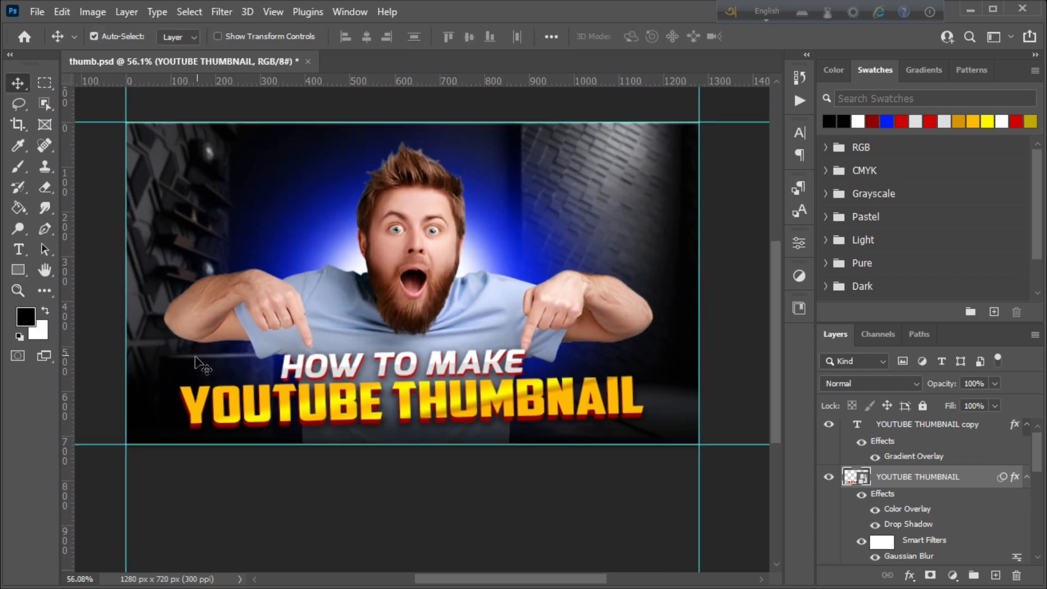
{"action": "left_click", "coordinate": [423, 257]}
{"action": "scroll", "coordinate": [902, 533], "scroll_direction": "down", "scroll_amount": 2}
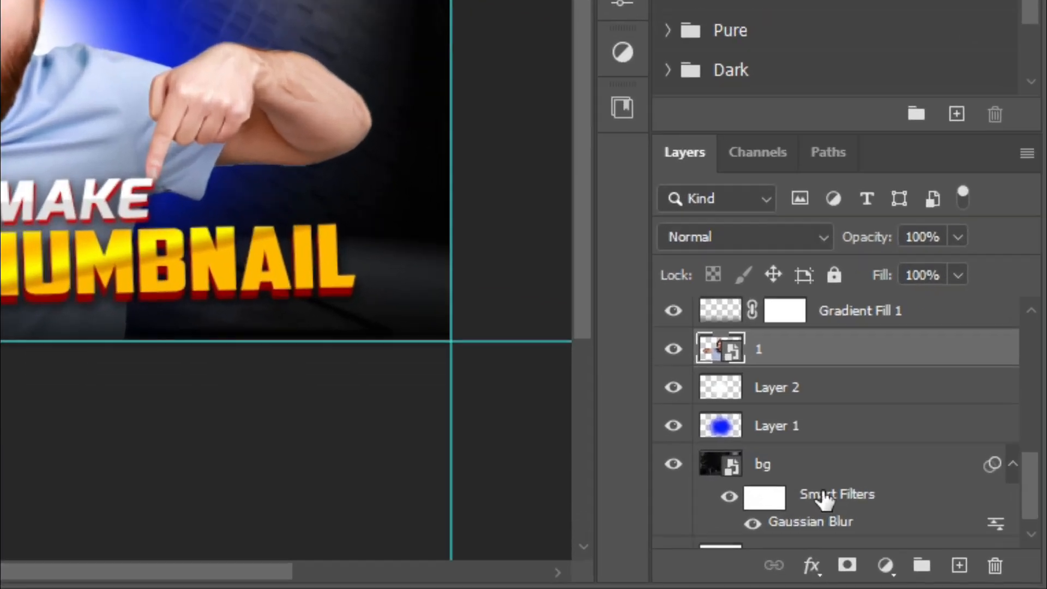
{"action": "scroll", "coordinate": [900, 535], "scroll_direction": "up", "scroll_amount": 1}
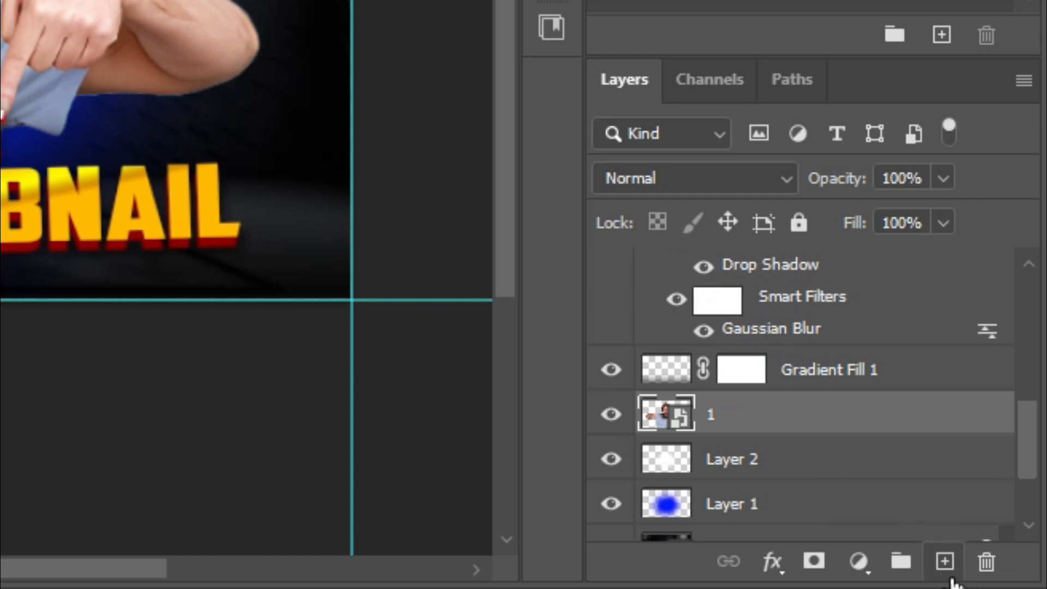
{"action": "left_click", "coordinate": [946, 562]}
{"action": "left_click_drag", "start_coordinate": [876, 423], "coordinate": [877, 477]}
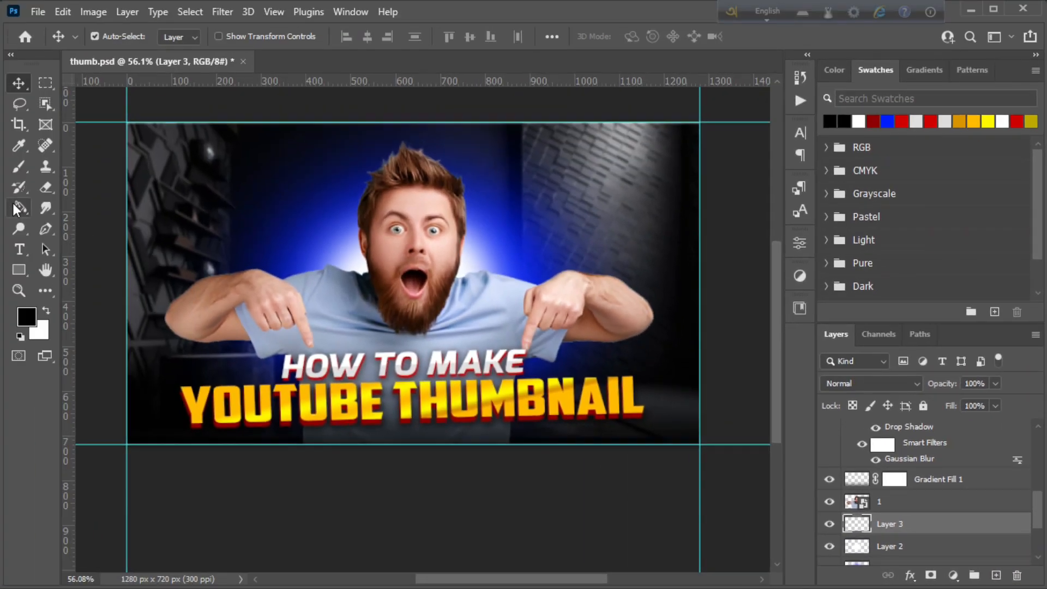
Step: Pick a near-black foreground colour and fill Layer 3 with it using the Paint Bucket tool
{"action": "right_click", "coordinate": [18, 208]}
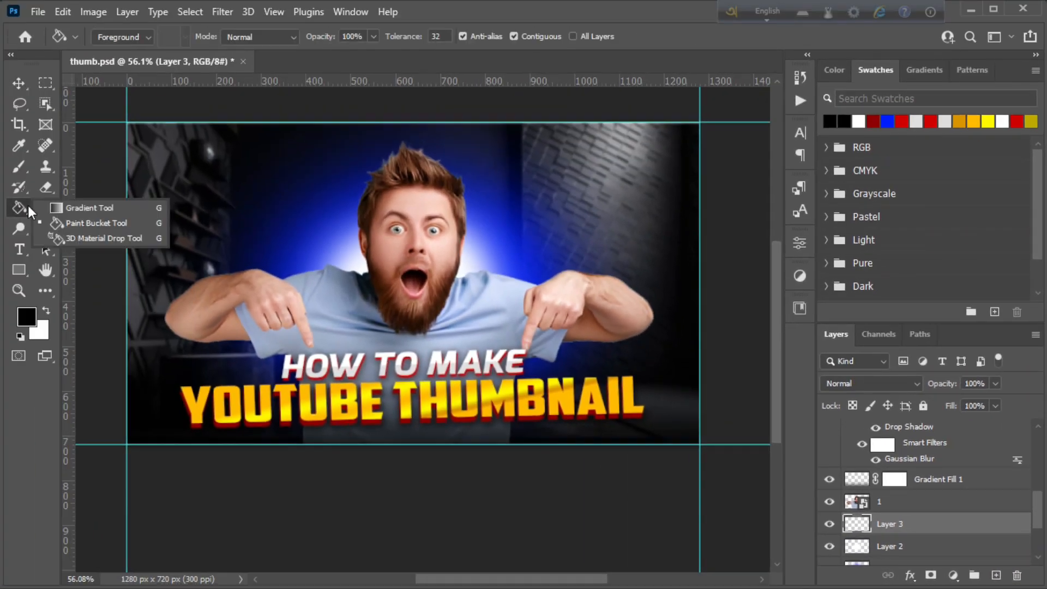
{"action": "left_click", "coordinate": [72, 220]}
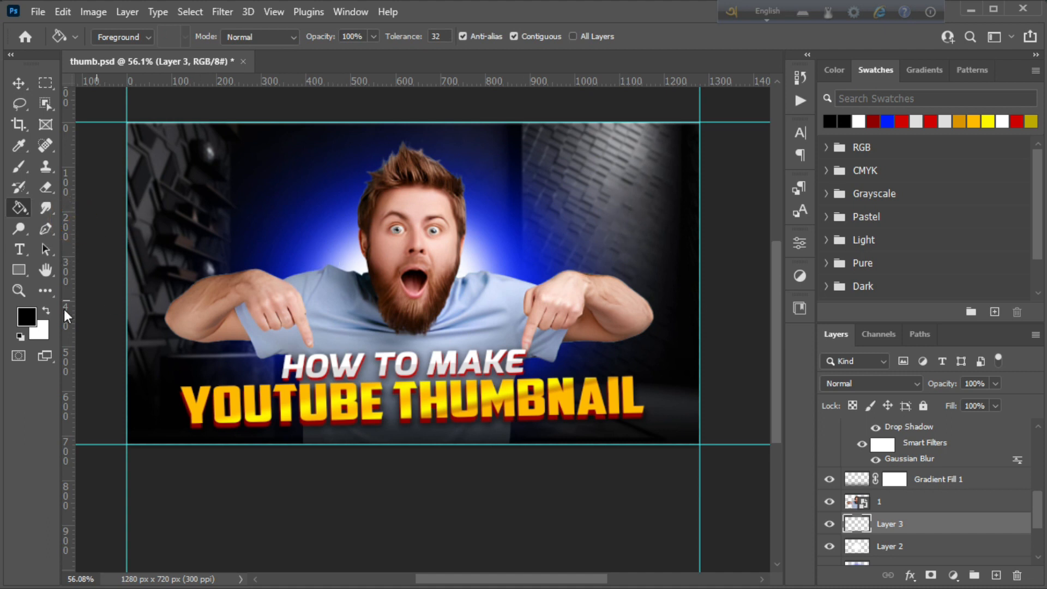
{"action": "left_click", "coordinate": [28, 315]}
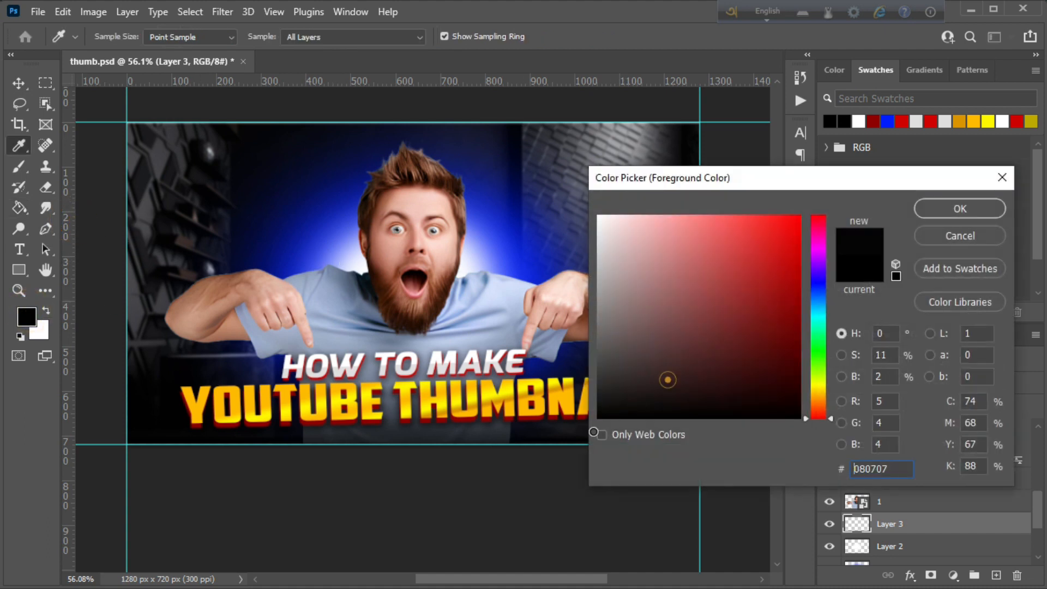
{"action": "left_click", "coordinate": [934, 214]}
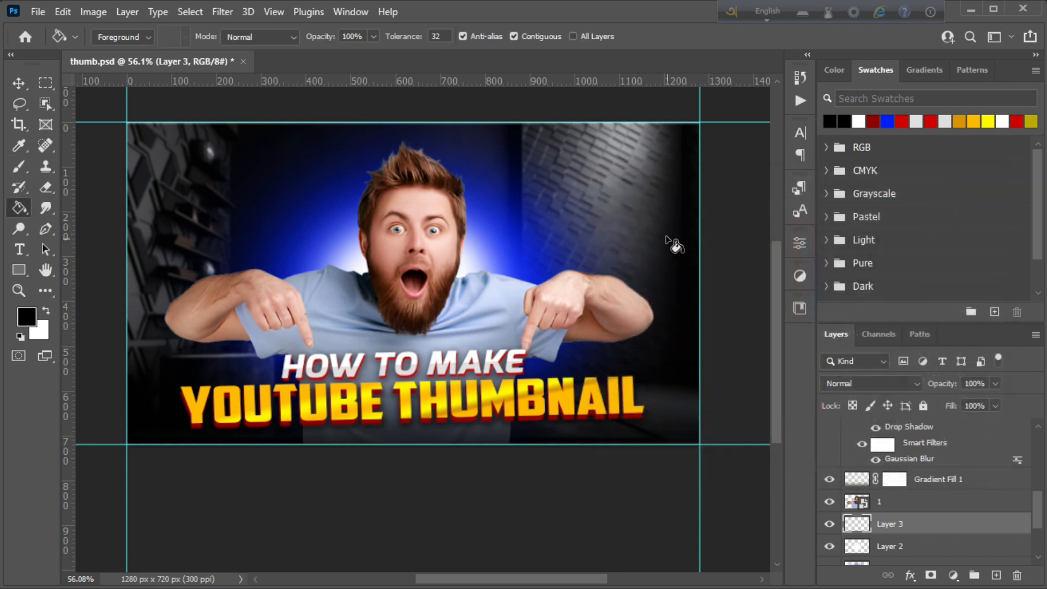
{"action": "left_click", "coordinate": [613, 196]}
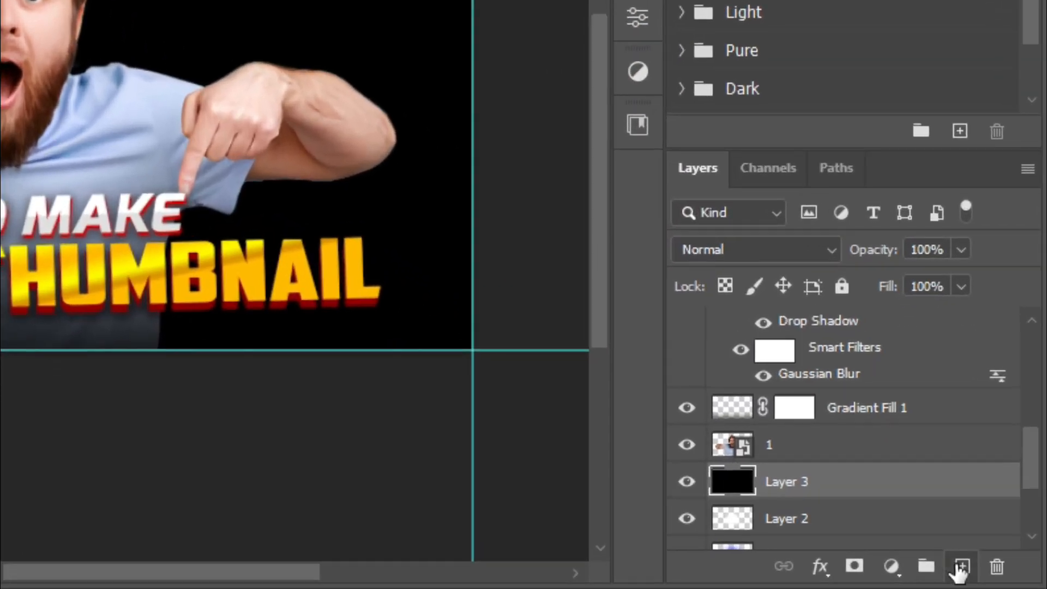
Step: Add a new empty layer above the black layer and clip it to that layer
{"action": "left_click", "coordinate": [960, 566]}
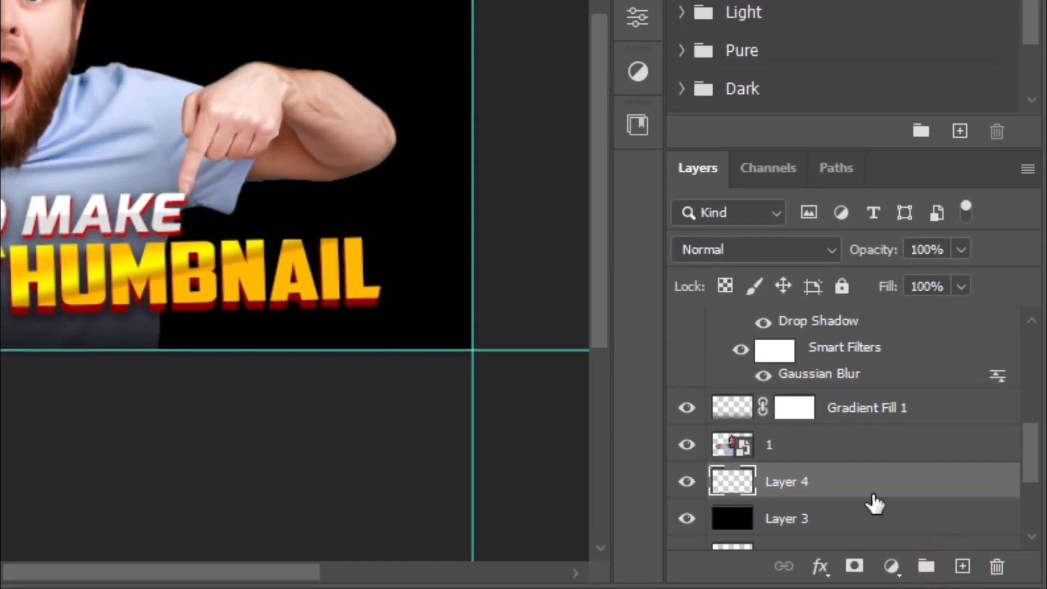
{"action": "right_click", "coordinate": [839, 482]}
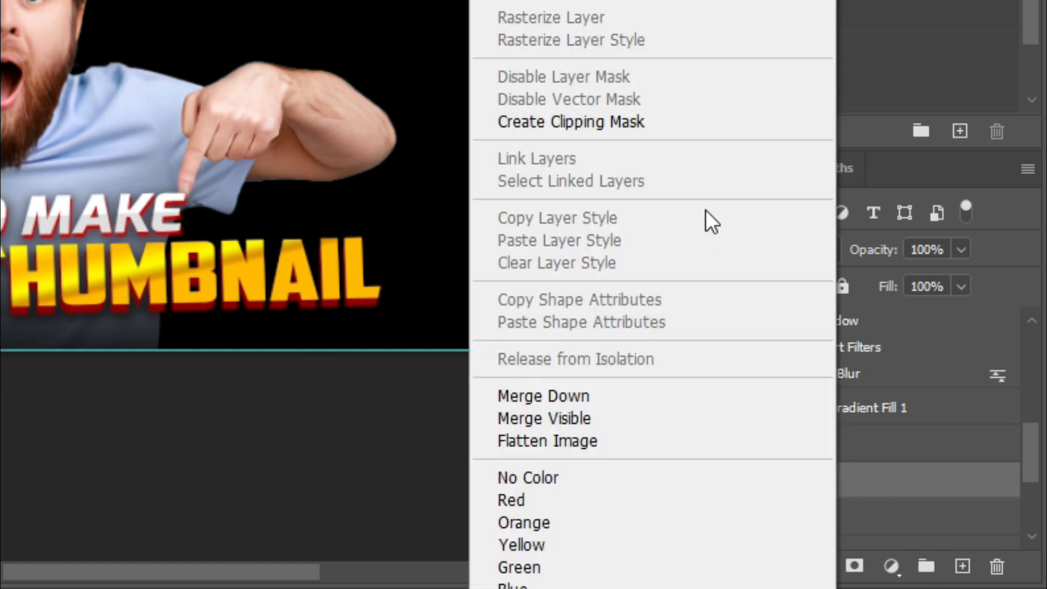
{"action": "left_click", "coordinate": [623, 117]}
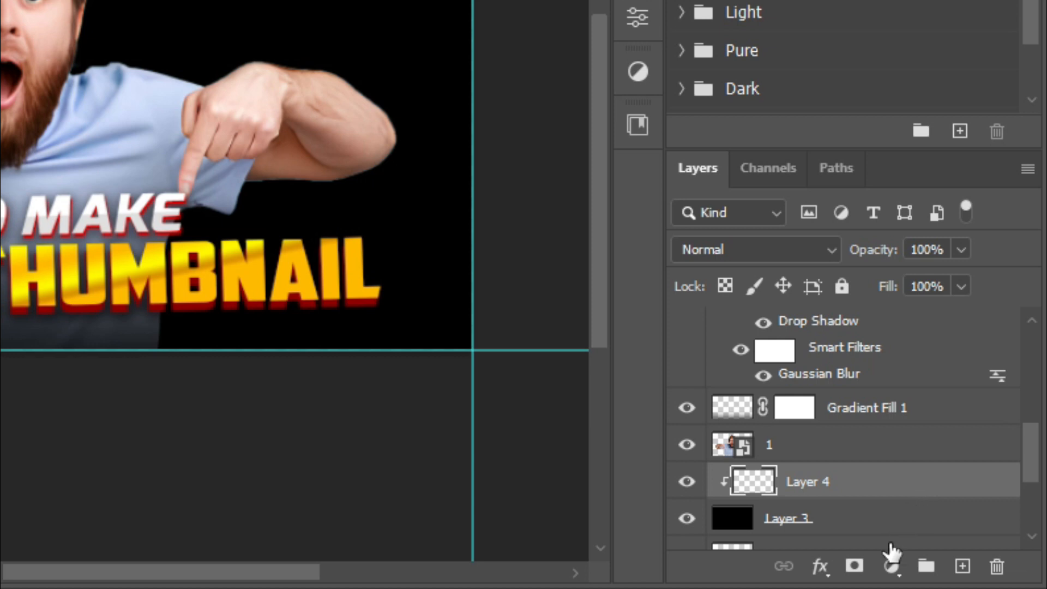
Step: Add a Gradient Map adjustment layer above Layer 4 and clip it to the black layer
{"action": "left_click", "coordinate": [891, 567]}
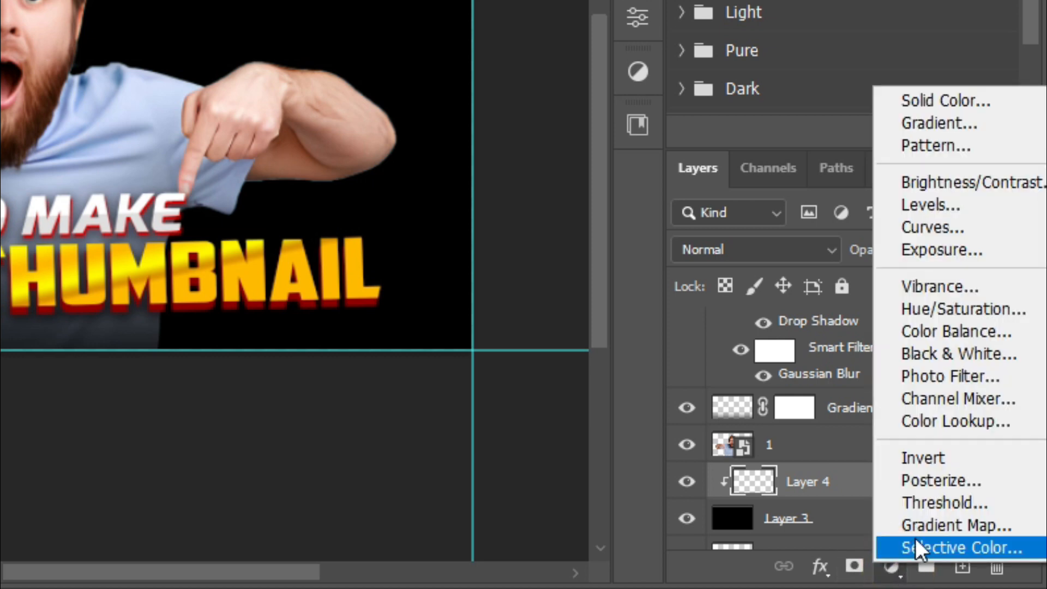
{"action": "left_click", "coordinate": [959, 526]}
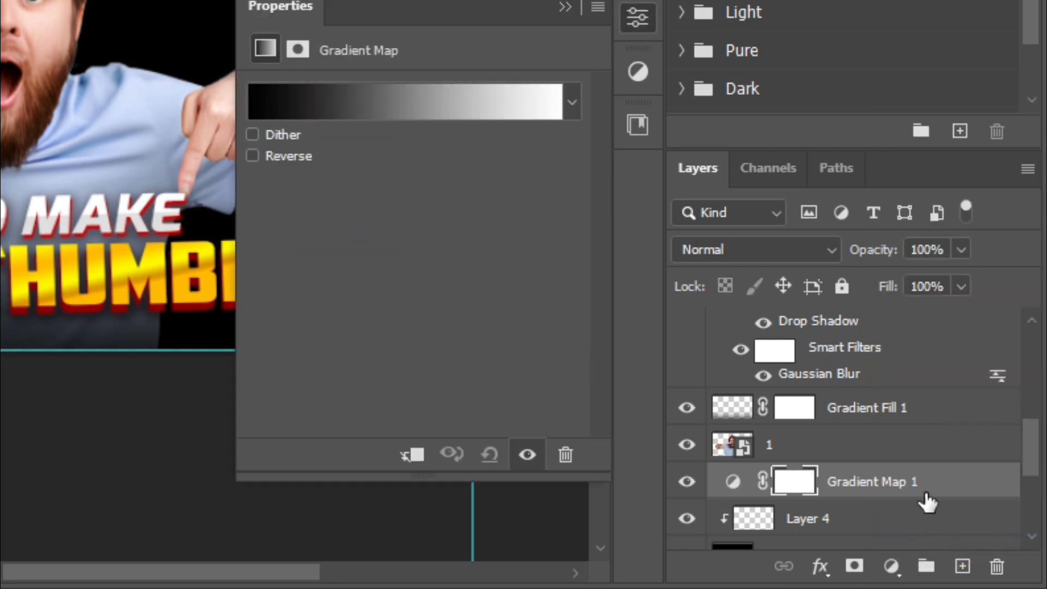
{"action": "right_click", "coordinate": [864, 488]}
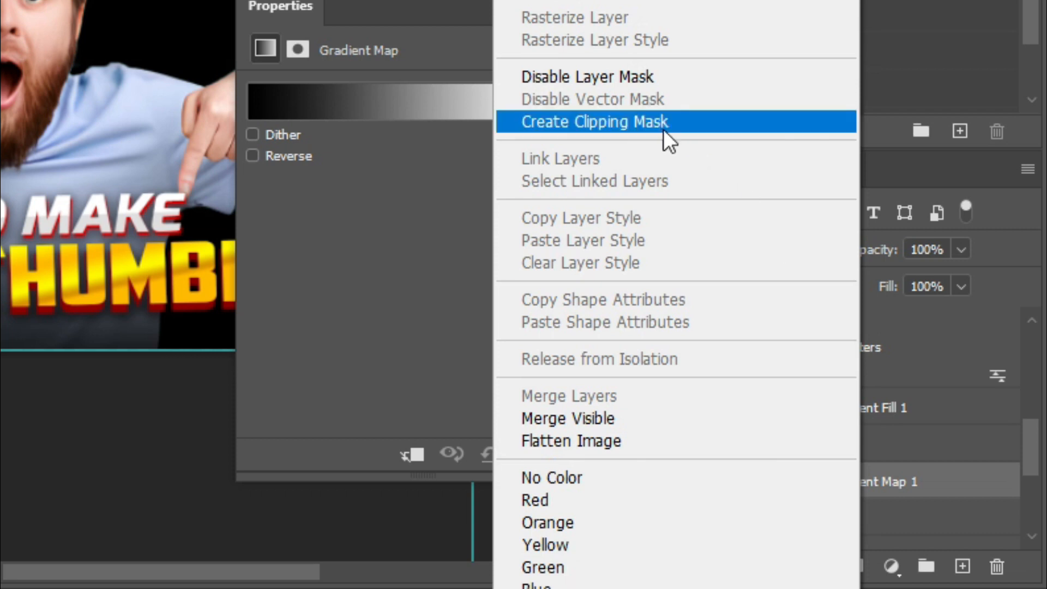
{"action": "left_click", "coordinate": [659, 127]}
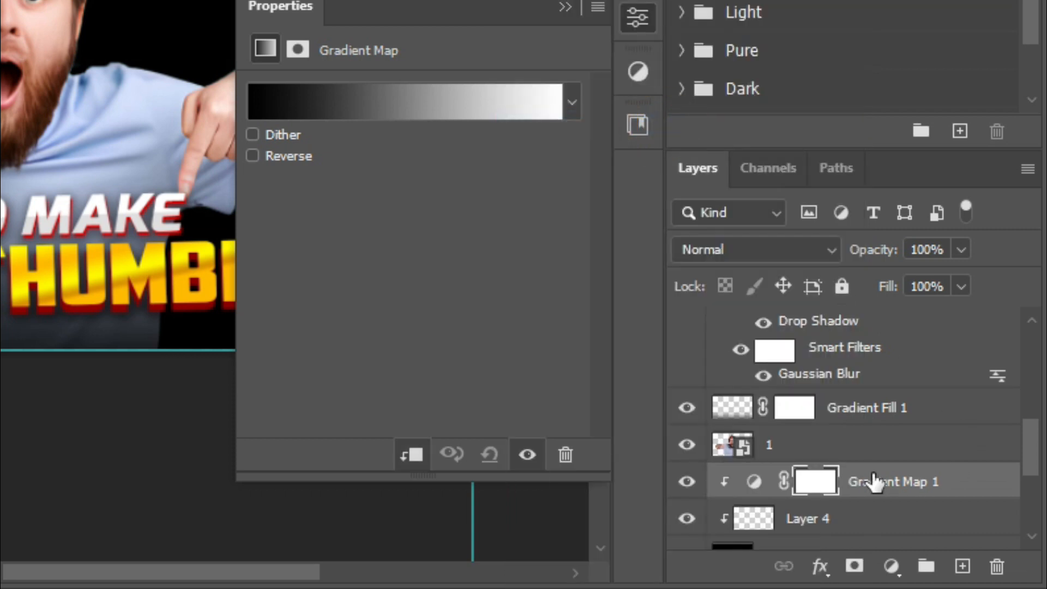
Step: In the clipped gradient map, add a colour stop at 24% and colour it dark blue 1e28ab
{"action": "scroll", "coordinate": [872, 483], "scroll_direction": "down", "scroll_amount": 2}
{"action": "left_click", "coordinate": [754, 394]}
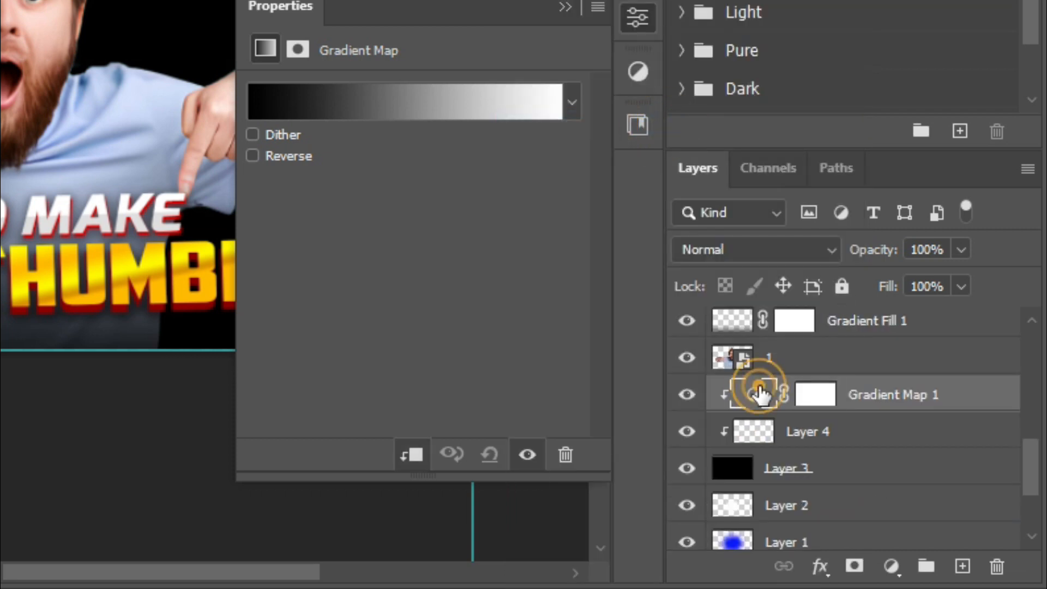
{"action": "left_click", "coordinate": [373, 109]}
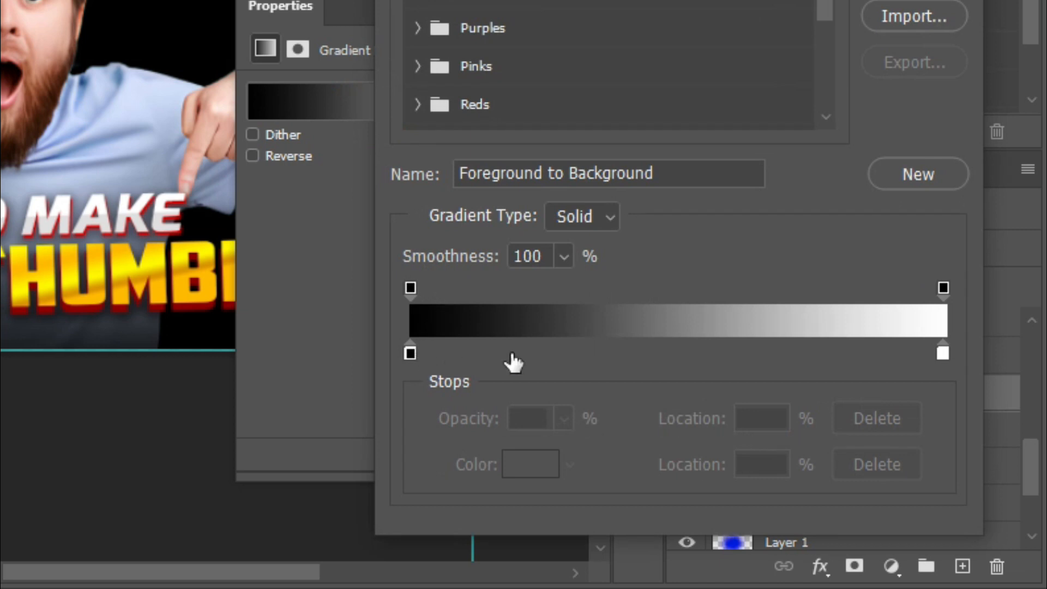
{"action": "left_click", "coordinate": [537, 354]}
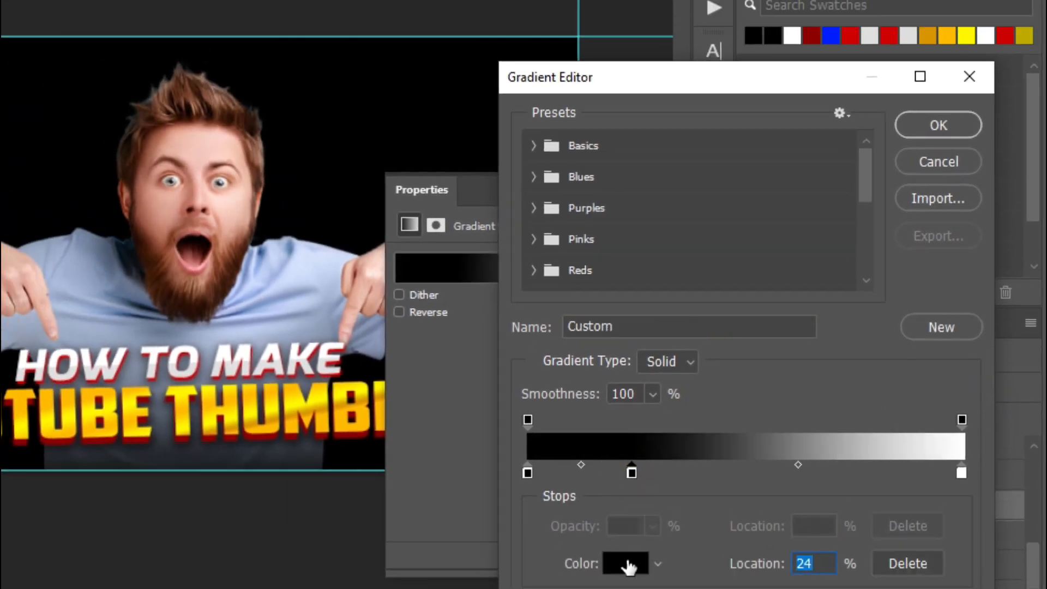
{"action": "left_click", "coordinate": [626, 563]}
{"action": "mouse_move", "coordinate": [741, 238]}
{"action": "left_mouse_down"}
{"action": "mouse_move", "coordinate": [740, 266]}
{"action": "mouse_move", "coordinate": [744, 255]}
{"action": "left_mouse_up"}
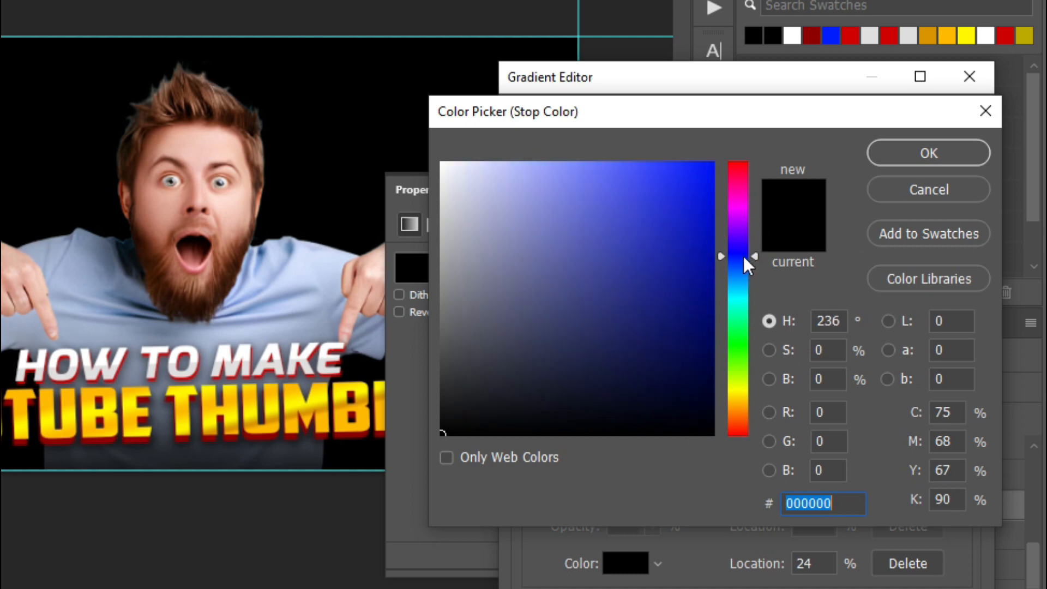
{"action": "left_click_drag", "start_coordinate": [689, 227], "coordinate": [675, 250]}
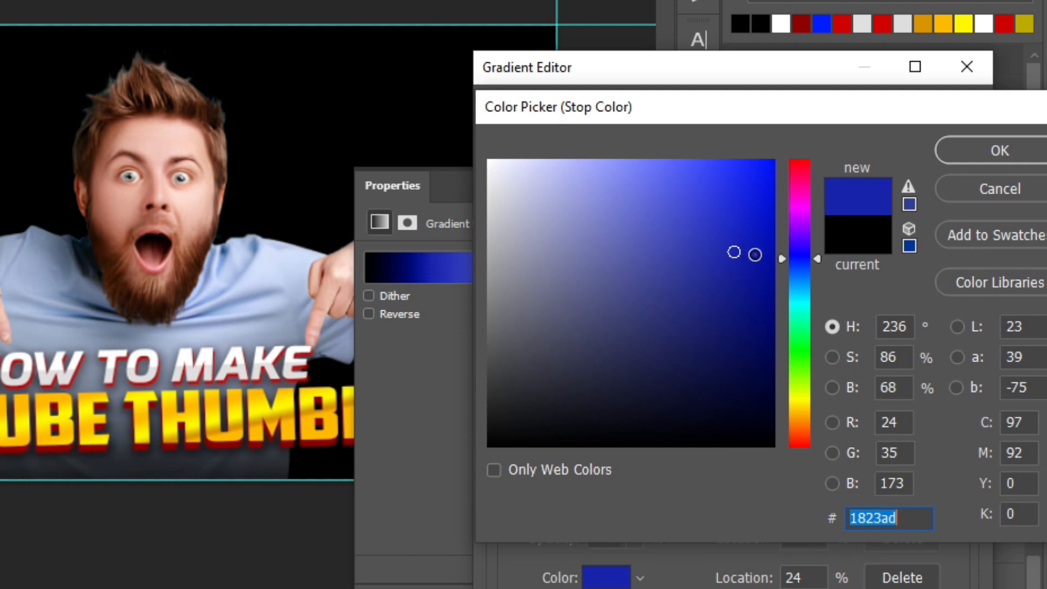
{"action": "left_click_drag", "start_coordinate": [755, 254], "coordinate": [724, 251]}
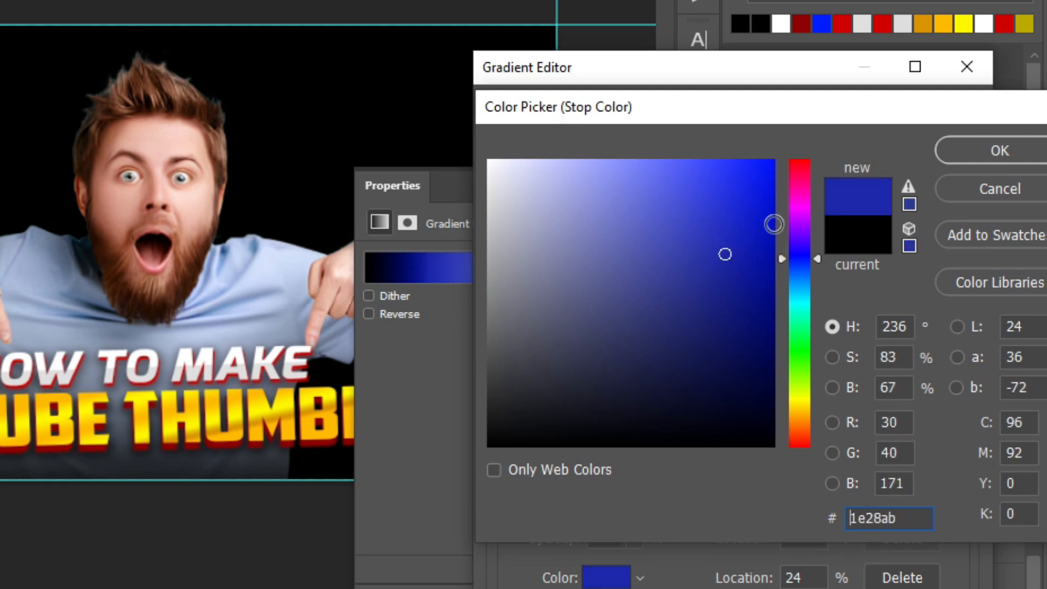
{"action": "left_click", "coordinate": [1006, 143]}
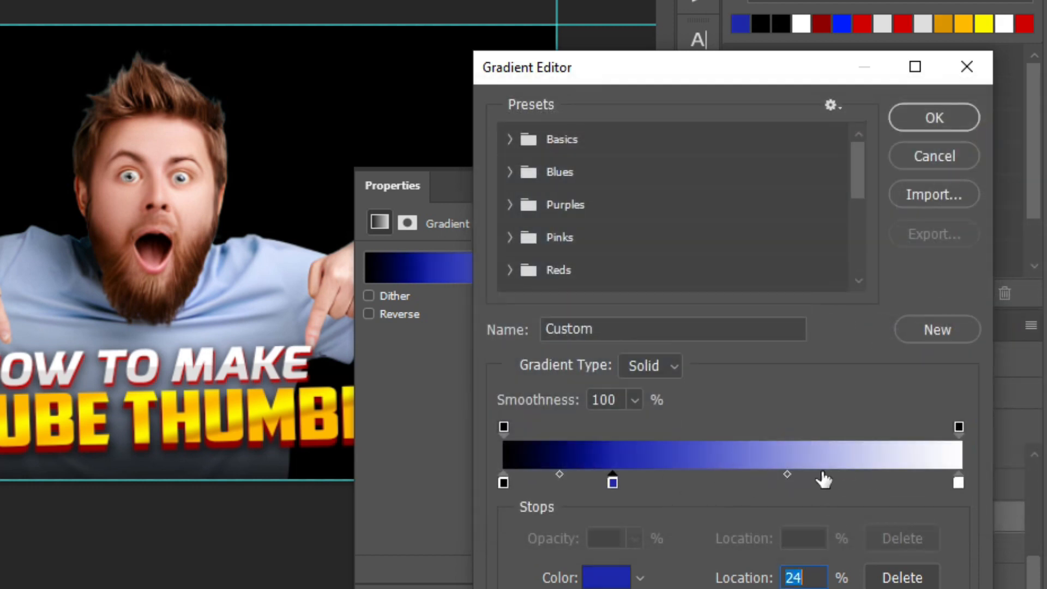
Step: Add a bright blue 0012fd colour stop at 70% and move the dark blue stop to 33%
{"action": "left_click", "coordinate": [820, 481]}
{"action": "left_click_drag", "start_coordinate": [613, 483], "coordinate": [654, 483]}
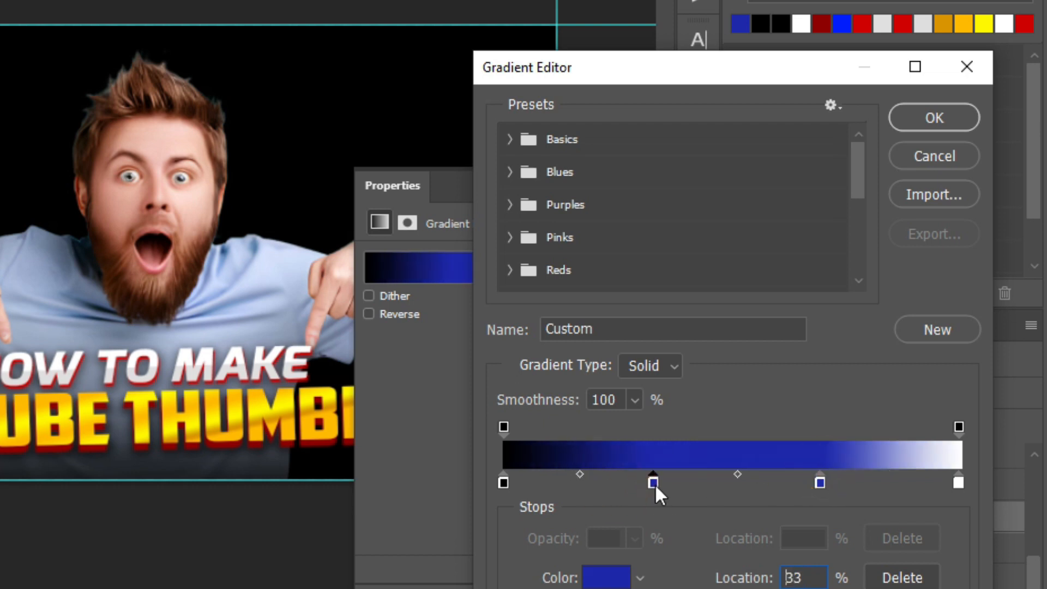
{"action": "left_click", "coordinate": [819, 481]}
{"action": "left_click", "coordinate": [603, 573]}
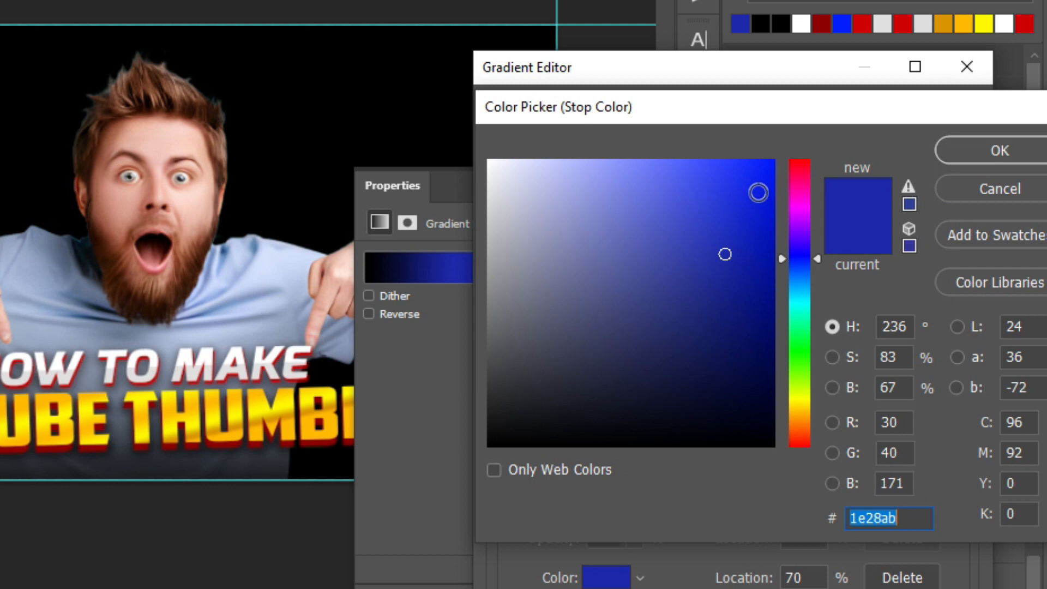
{"action": "left_click_drag", "start_coordinate": [757, 188], "coordinate": [781, 159]}
{"action": "left_click", "coordinate": [976, 149]}
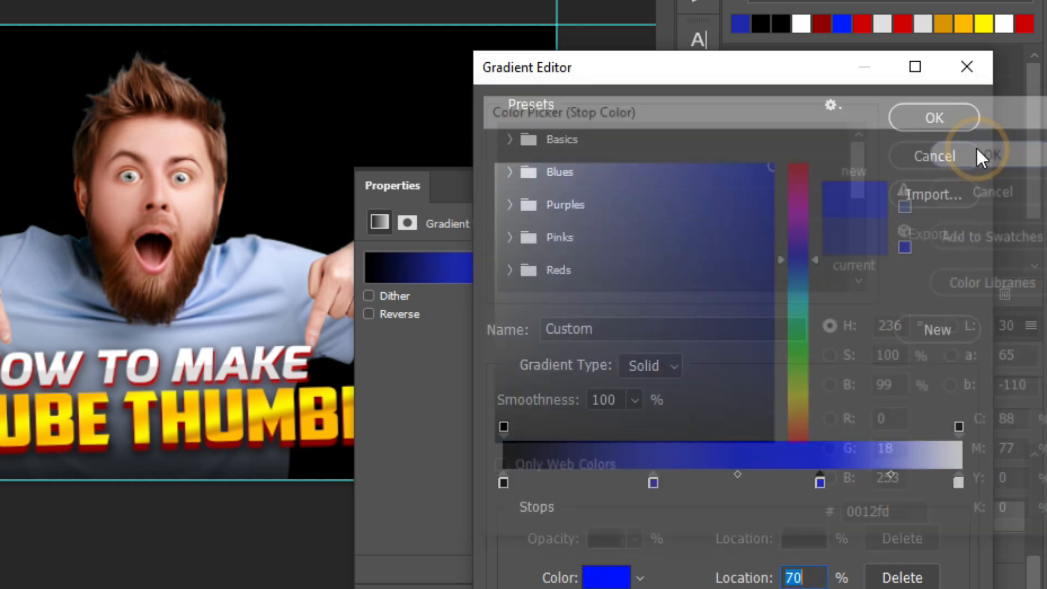
Step: Recolour the gradient's white end stop to pale blue b5baff and accept the gradient map
{"action": "left_click", "coordinate": [958, 482]}
{"action": "left_click", "coordinate": [603, 579]}
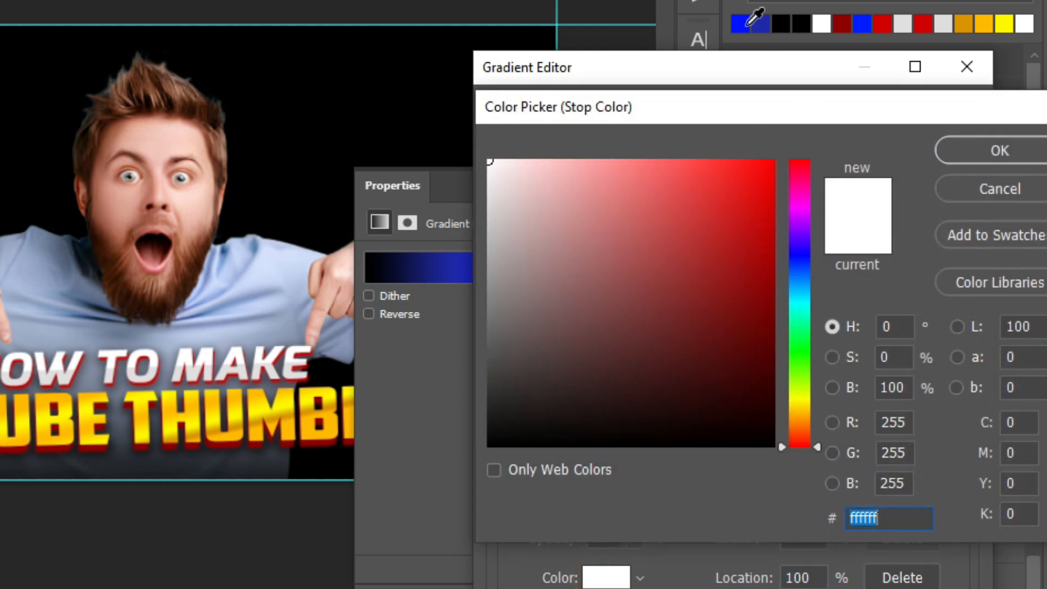
{"action": "left_click", "coordinate": [748, 24]}
{"action": "mouse_move", "coordinate": [617, 166]}
{"action": "left_mouse_down"}
{"action": "mouse_move", "coordinate": [598, 140]}
{"action": "mouse_move", "coordinate": [570, 136]}
{"action": "left_mouse_up"}
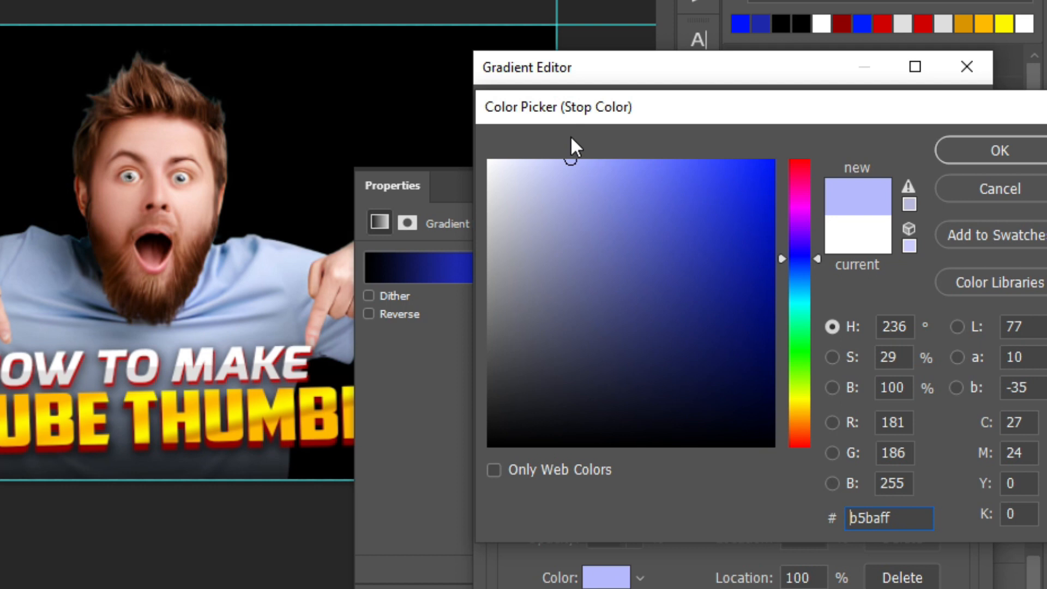
{"action": "left_click", "coordinate": [959, 150]}
{"action": "left_click", "coordinate": [936, 115]}
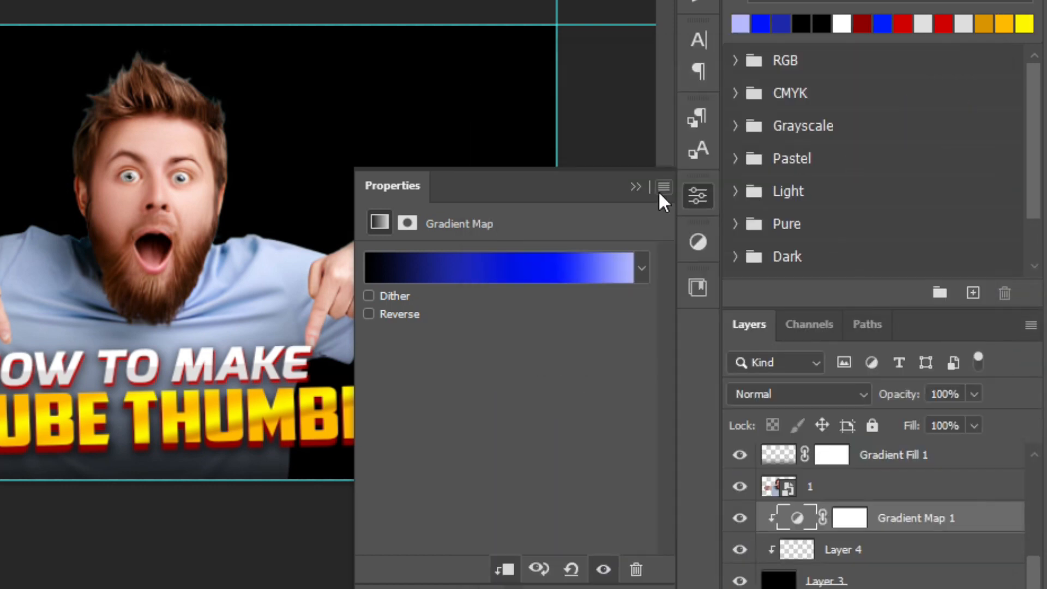
{"action": "left_click", "coordinate": [636, 186]}
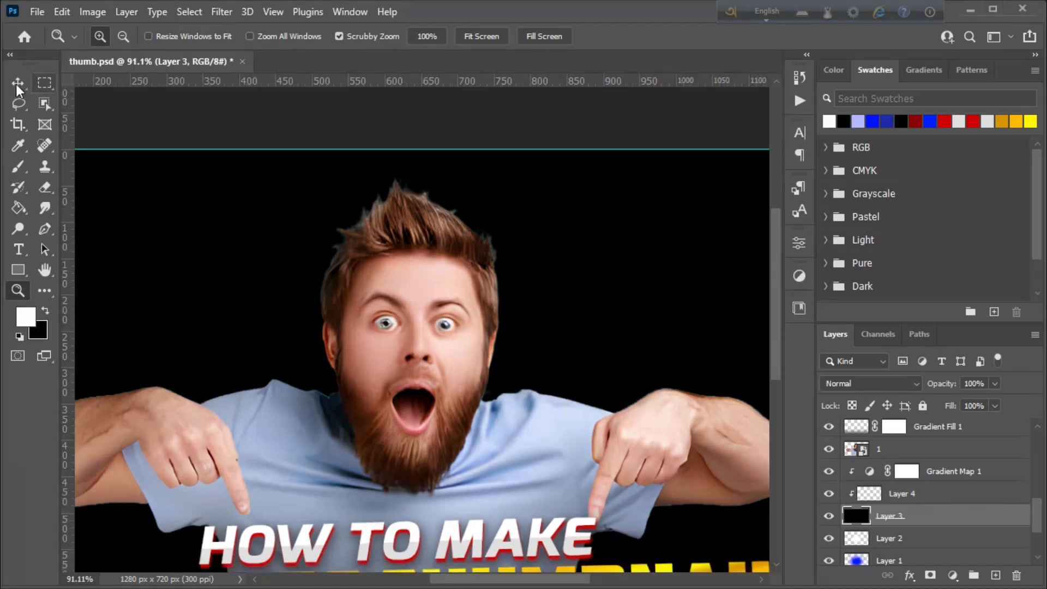
Step: Move the man's layer beneath the black Layer 3 in the layer stack
{"action": "left_click", "coordinate": [19, 82]}
{"action": "left_click", "coordinate": [922, 450]}
{"action": "left_click_drag", "start_coordinate": [921, 451], "coordinate": [924, 522]}
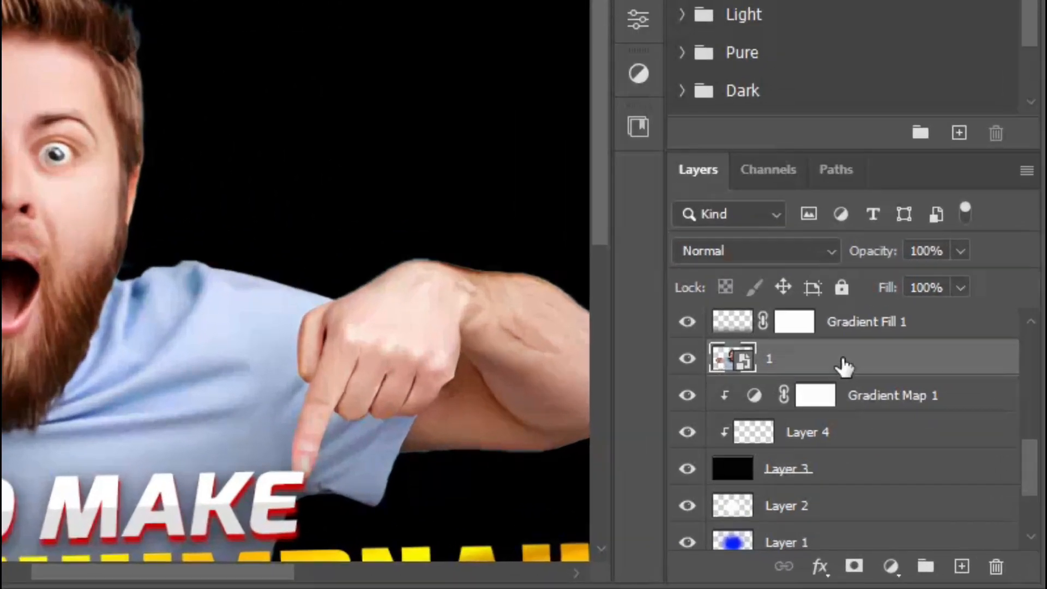
{"action": "left_click_drag", "start_coordinate": [845, 480], "coordinate": [846, 482]}
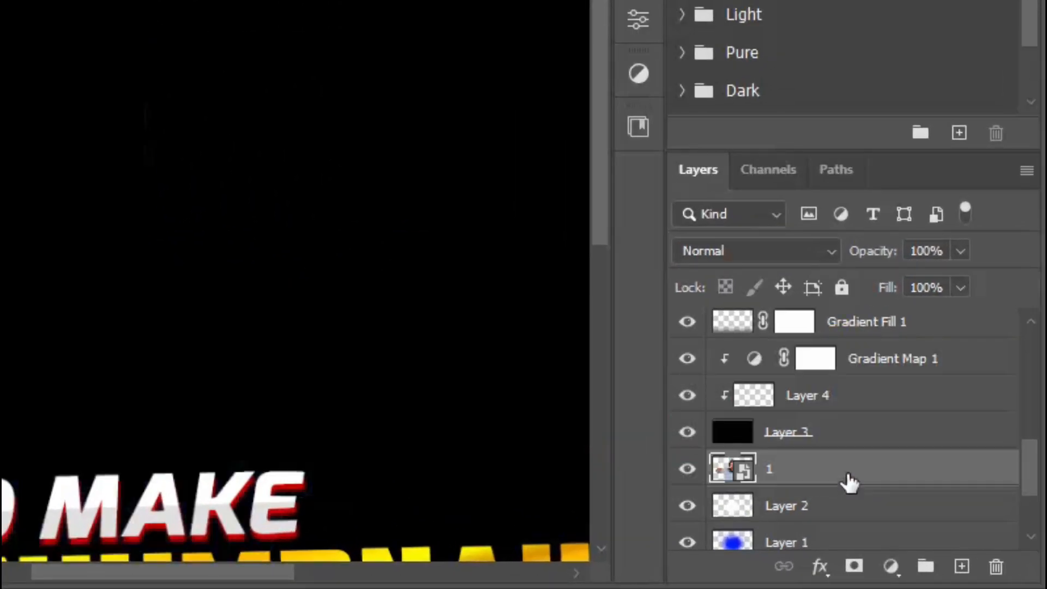
Step: Set the blend mode of the black Layer 3 to Screen
{"action": "left_click", "coordinate": [883, 439]}
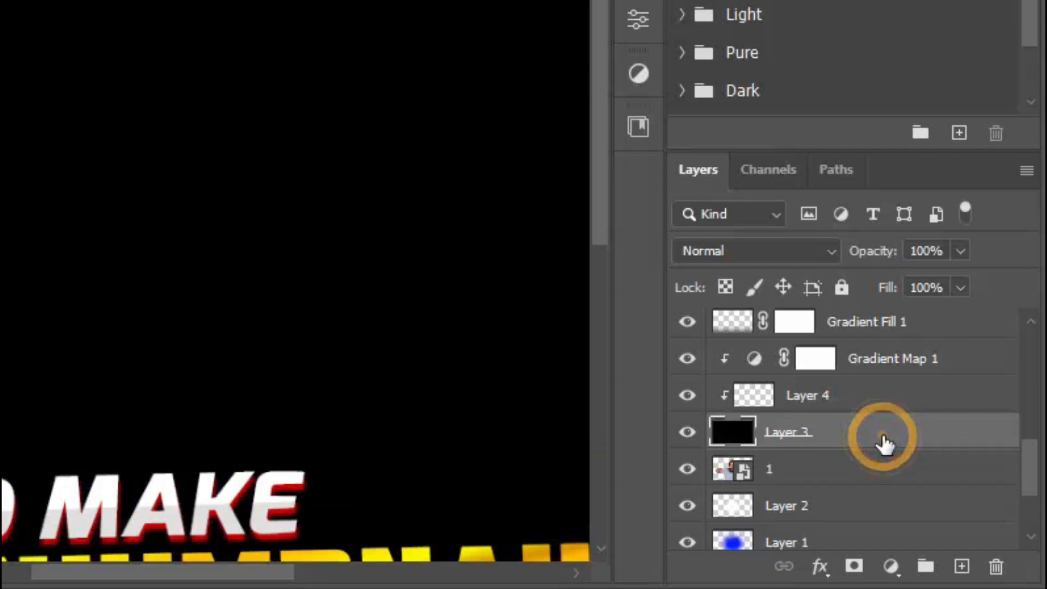
{"action": "left_click", "coordinate": [741, 242]}
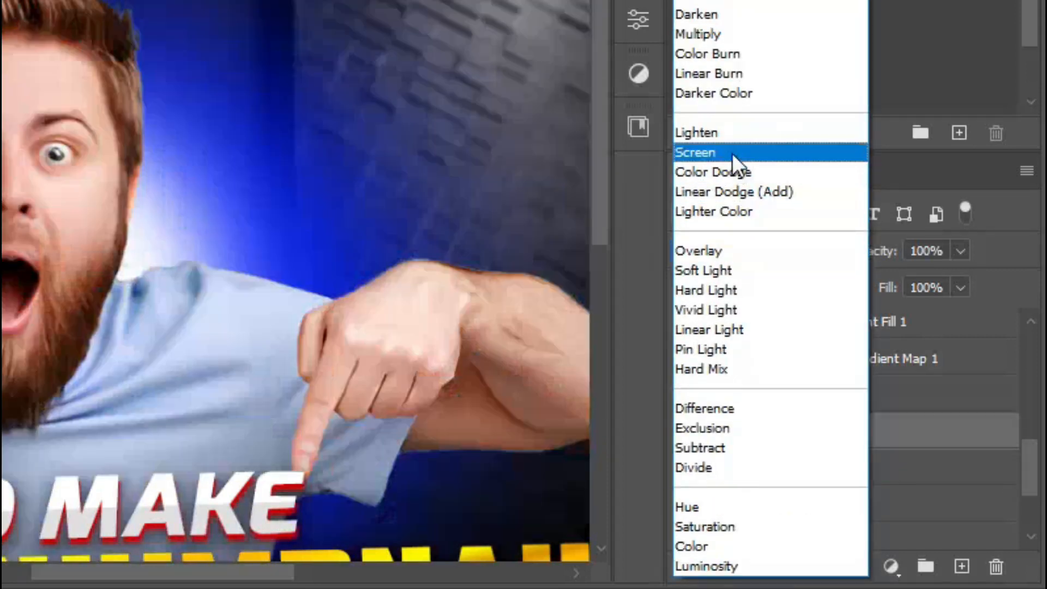
{"action": "left_click", "coordinate": [732, 153]}
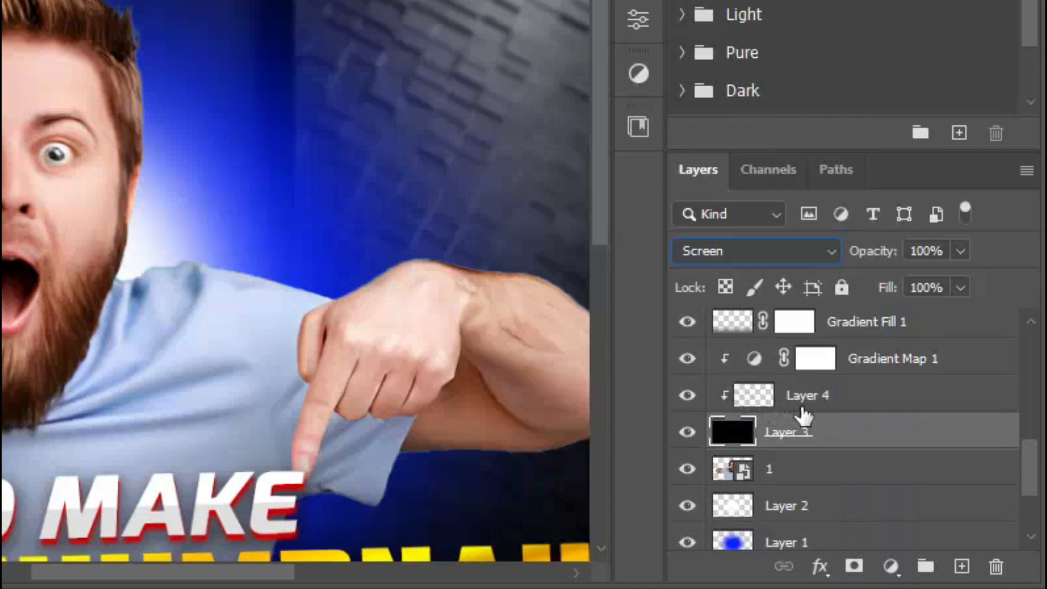
Step: Select the clipped Layer 4 for painting and set the Brush tool's size to 18 px
{"action": "left_click", "coordinate": [816, 372]}
{"action": "left_click", "coordinate": [752, 396]}
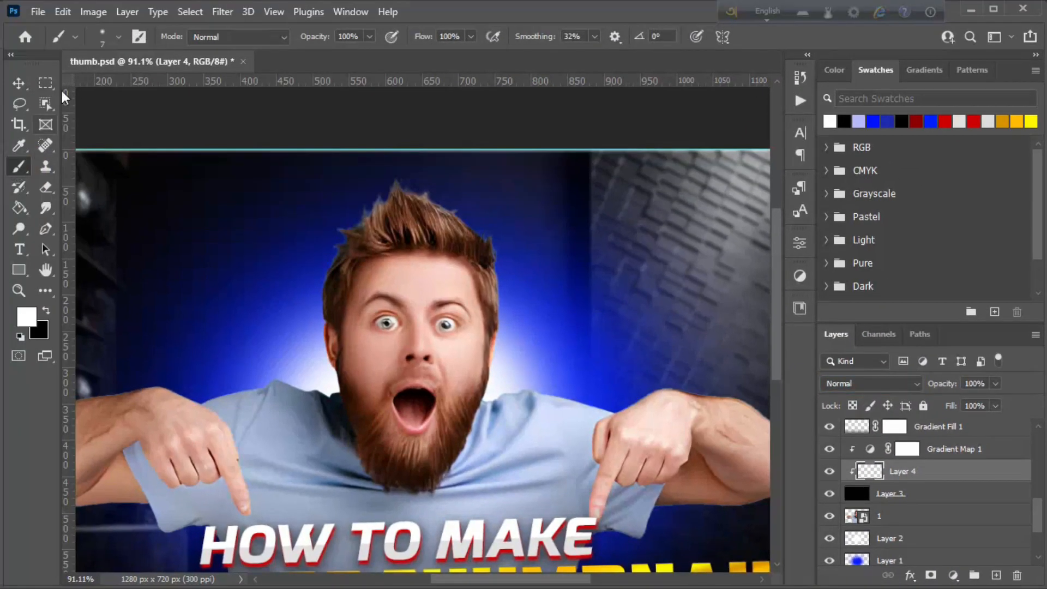
{"action": "left_click", "coordinate": [20, 289]}
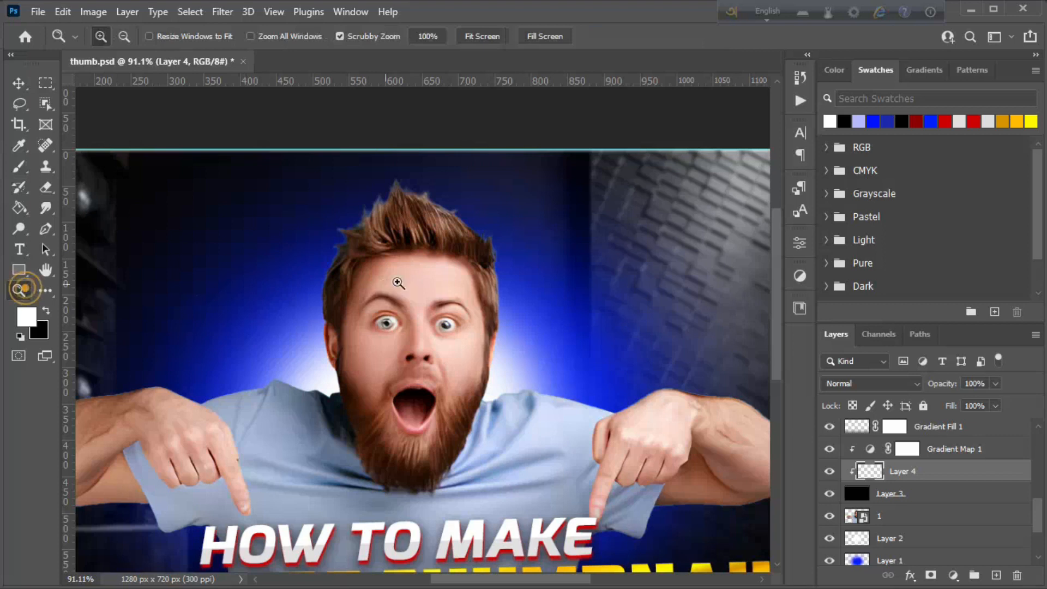
{"action": "left_click_drag", "start_coordinate": [412, 221], "coordinate": [442, 304]}
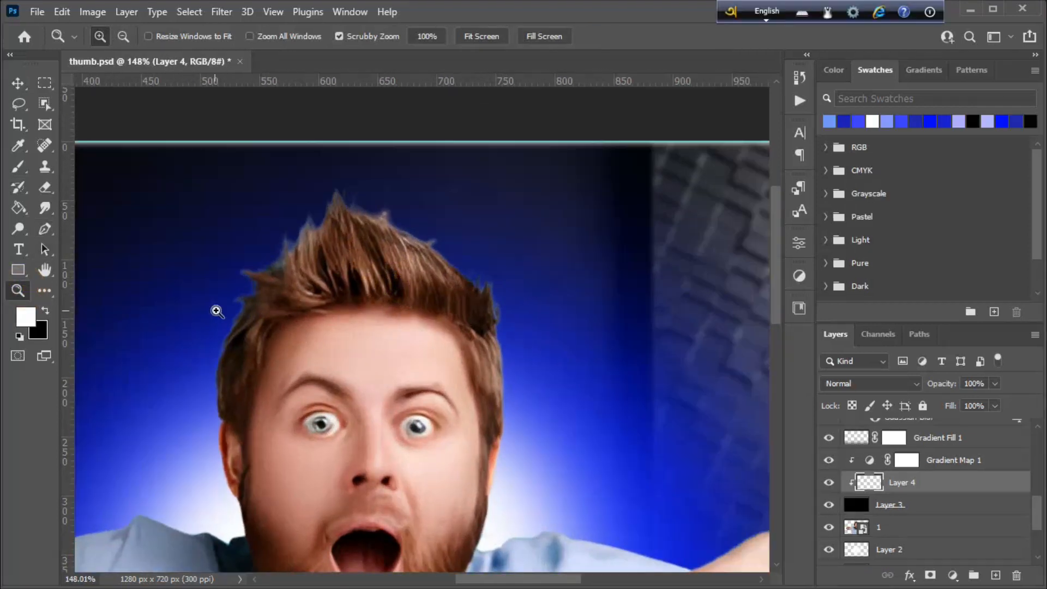
{"action": "left_click", "coordinate": [18, 166]}
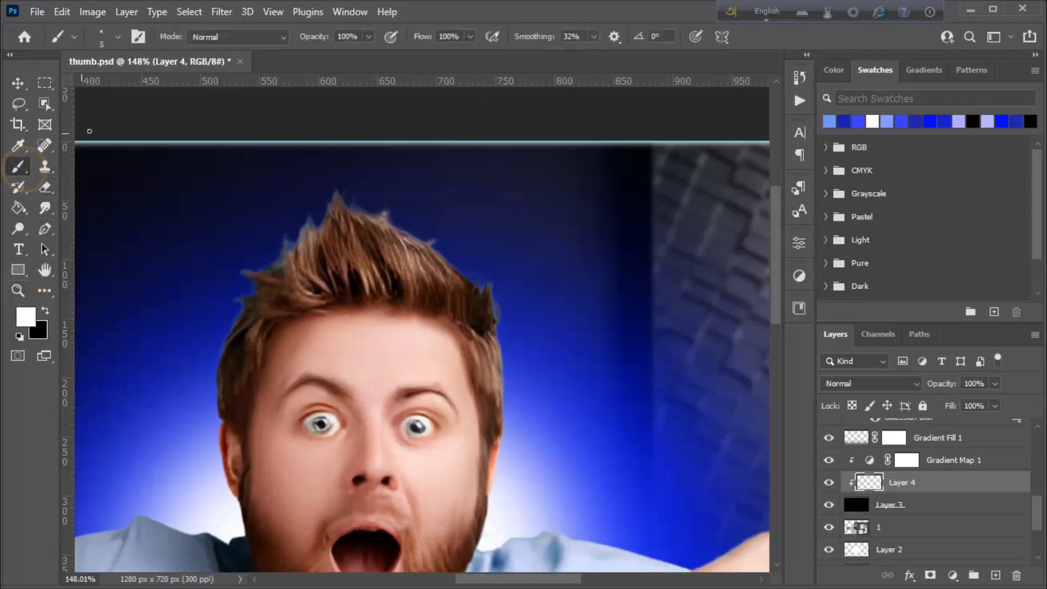
{"action": "left_click", "coordinate": [111, 36]}
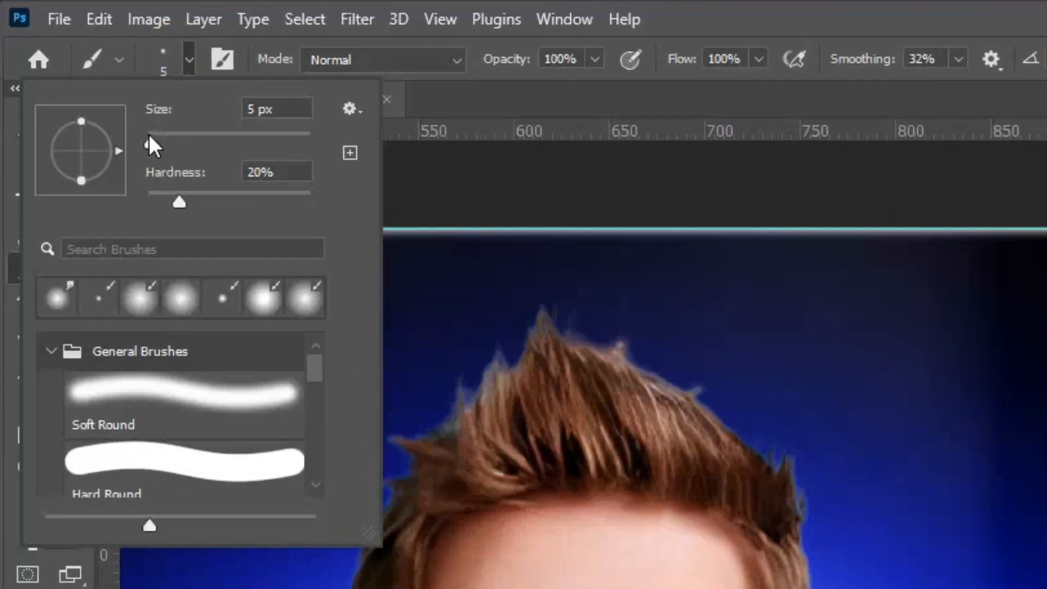
{"action": "left_click_drag", "start_coordinate": [153, 147], "coordinate": [162, 147]}
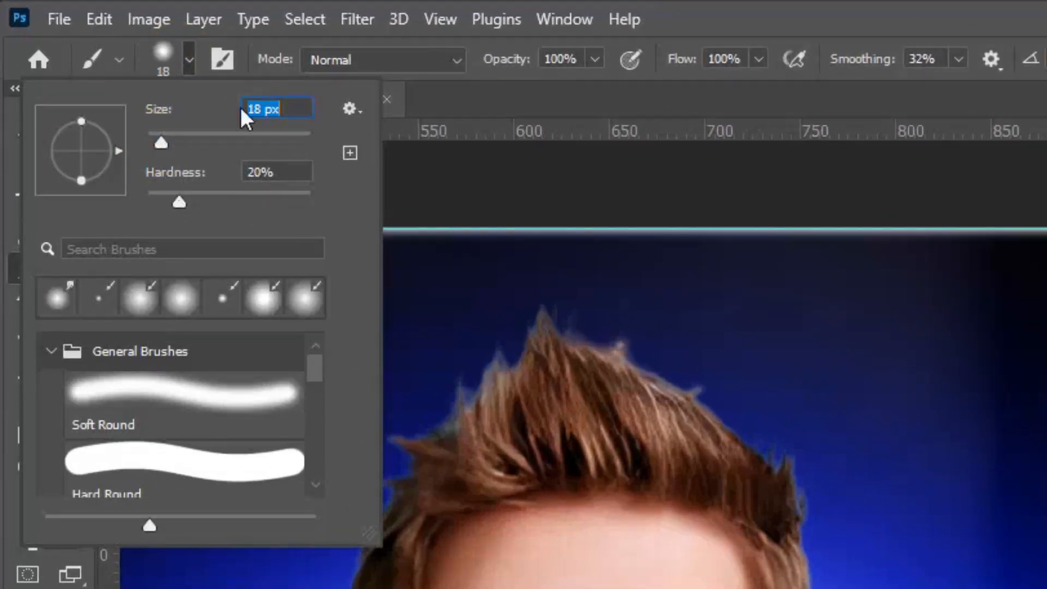
{"action": "left_click", "coordinate": [162, 54]}
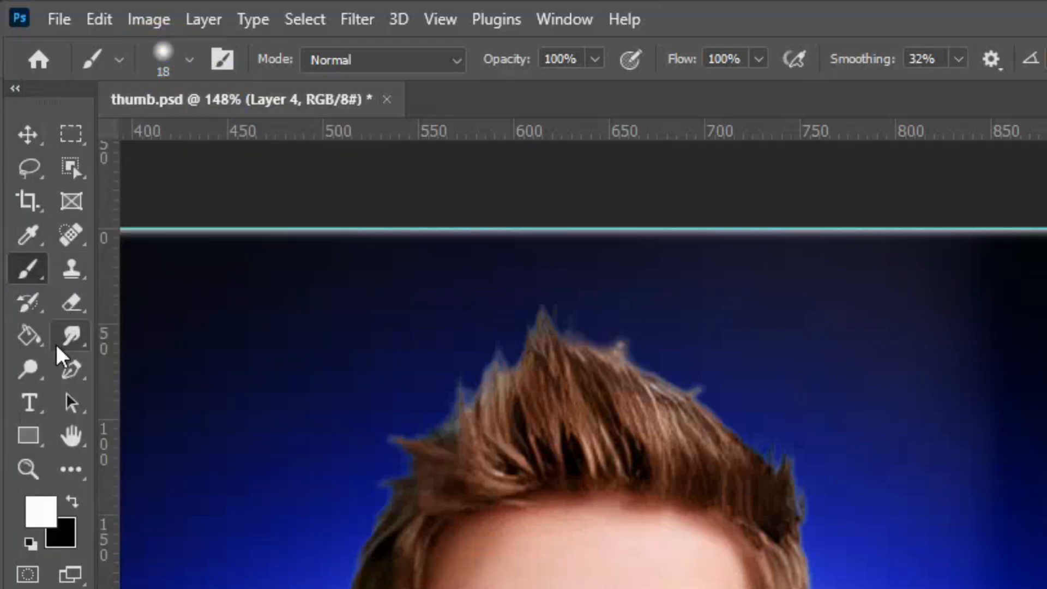
Step: Paint a 7 px highlight outline on Layer 4 around the edge of the man's hair
{"action": "left_click", "coordinate": [70, 335]}
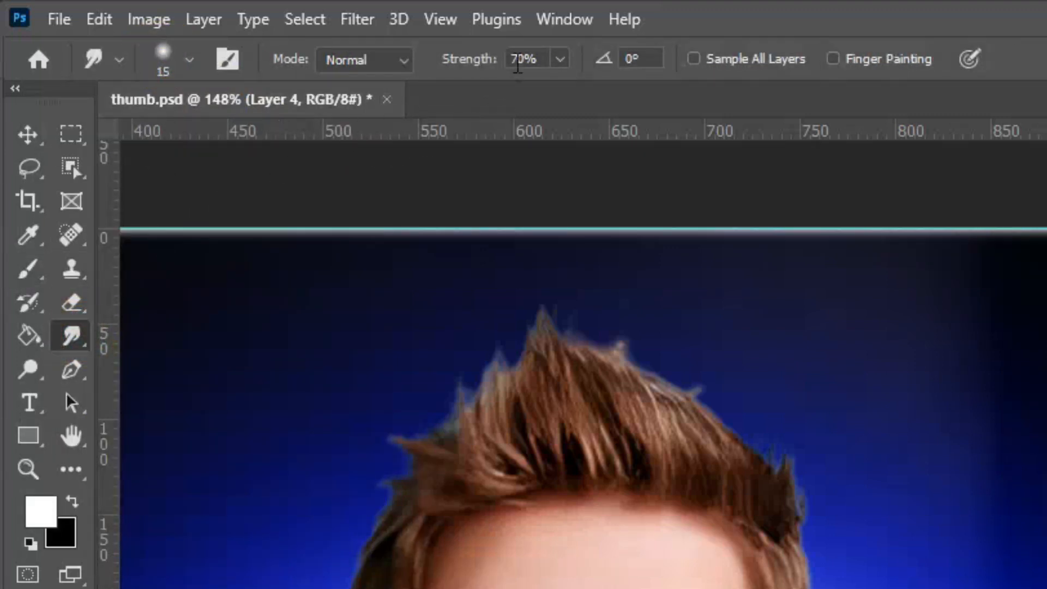
{"action": "key", "text": "b"}
{"action": "key", "text": "z"}
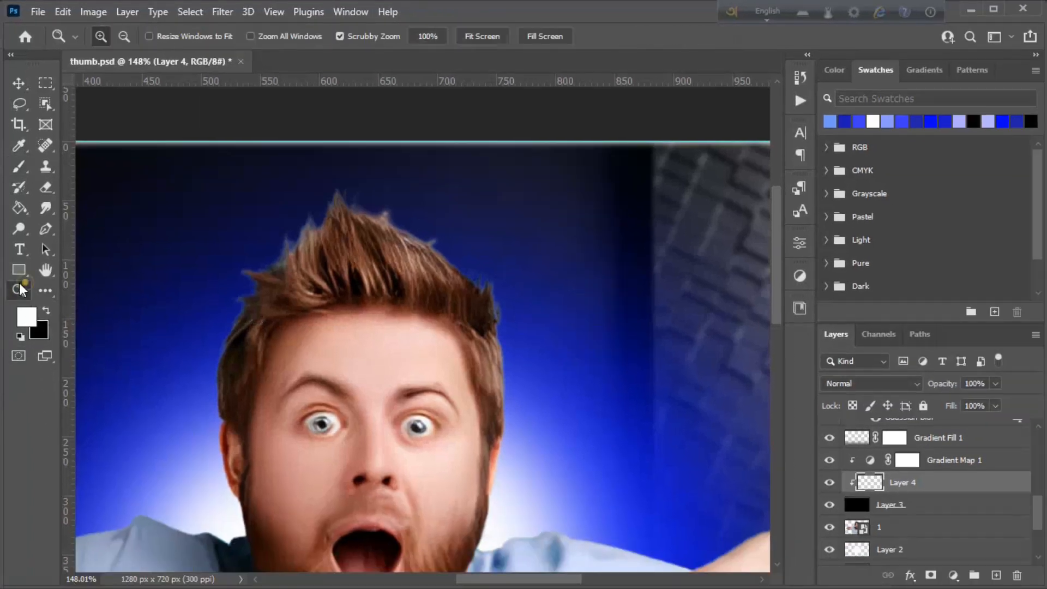
{"action": "left_click_drag", "start_coordinate": [183, 287], "coordinate": [198, 298]}
{"action": "scroll", "coordinate": [205, 302], "scroll_direction": "up", "scroll_amount": 2}
{"action": "scroll", "coordinate": [206, 301], "scroll_direction": "down", "scroll_amount": 1}
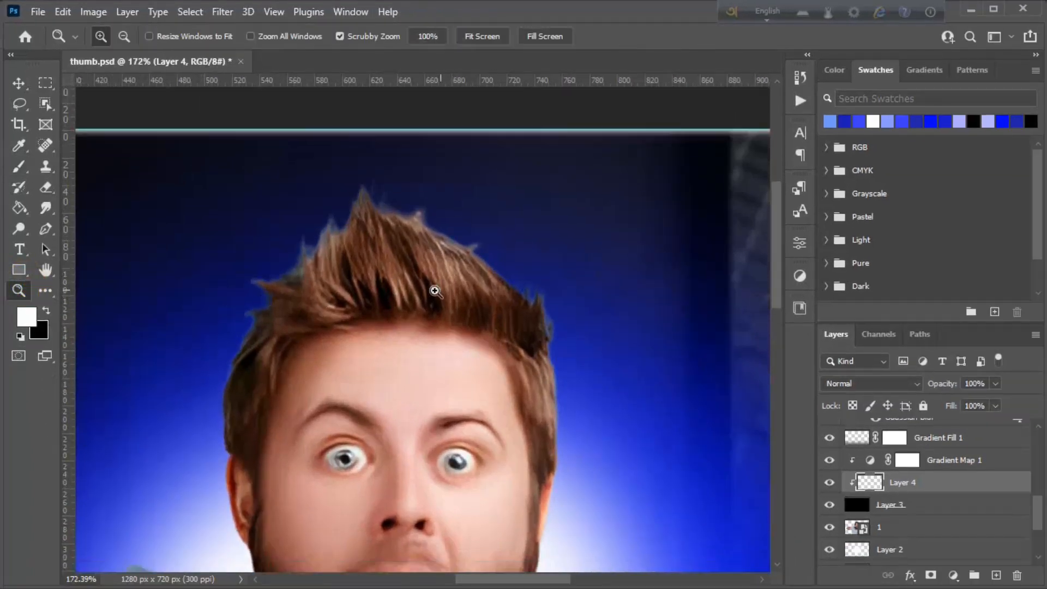
{"action": "left_click_drag", "start_coordinate": [440, 288], "coordinate": [430, 290]}
{"action": "left_click_drag", "start_coordinate": [310, 305], "coordinate": [322, 330]}
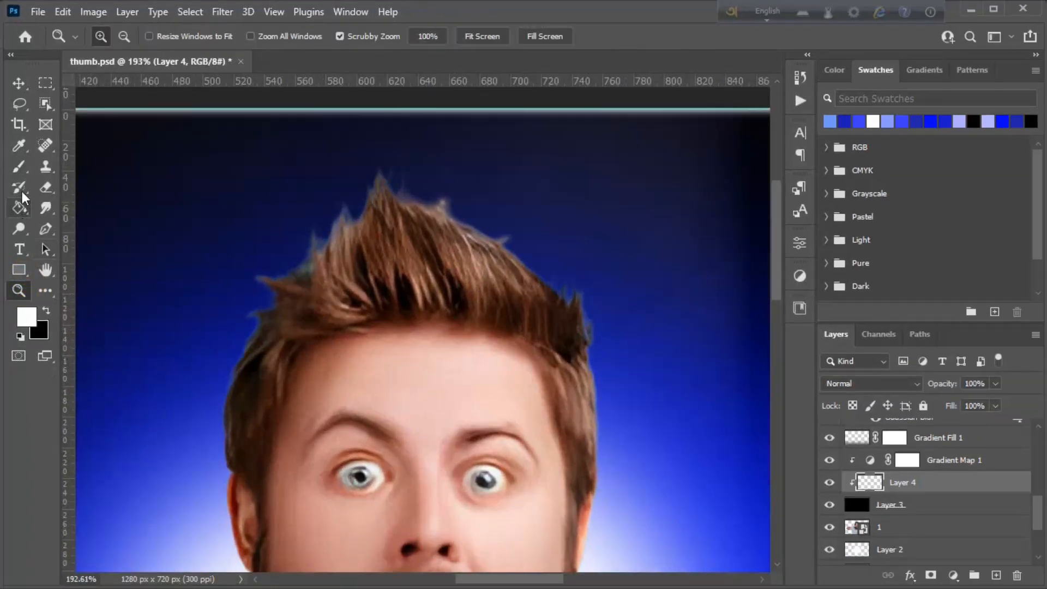
{"action": "key", "text": "b"}
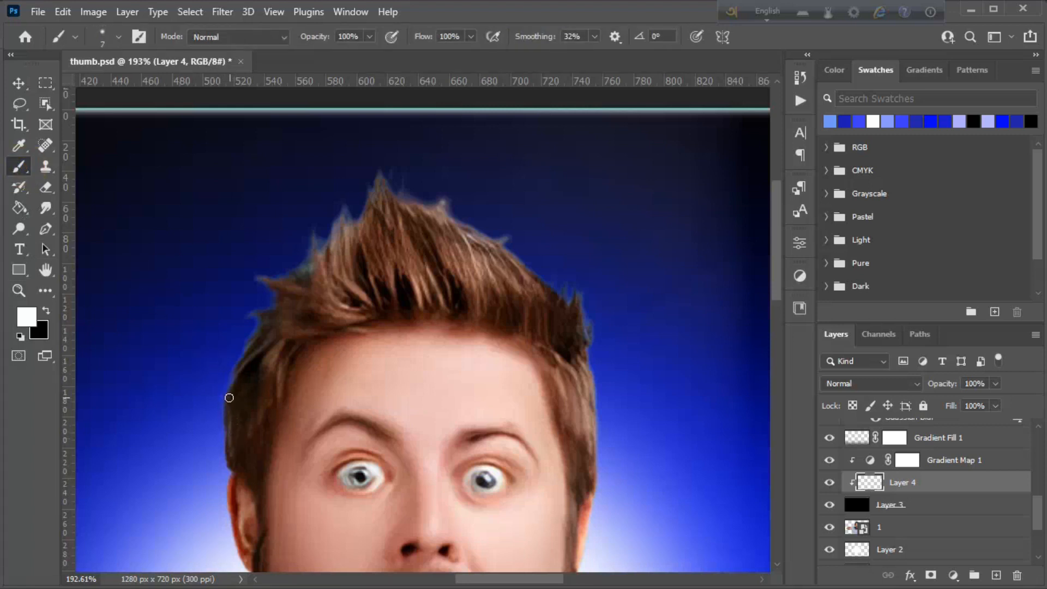
{"action": "mouse_move", "coordinate": [229, 397]}
{"action": "left_mouse_down"}
{"action": "mouse_move", "coordinate": [254, 318]}
{"action": "mouse_move", "coordinate": [277, 307]}
{"action": "mouse_move", "coordinate": [258, 277]}
{"action": "mouse_move", "coordinate": [299, 268]}
{"action": "mouse_move", "coordinate": [314, 227]}
{"action": "mouse_move", "coordinate": [394, 194]}
{"action": "mouse_move", "coordinate": [441, 203]}
{"action": "mouse_move", "coordinate": [481, 232]}
{"action": "mouse_move", "coordinate": [582, 328]}
{"action": "mouse_move", "coordinate": [584, 376]}
{"action": "mouse_move", "coordinate": [226, 470]}
{"action": "left_mouse_up"}
{"action": "scroll", "coordinate": [226, 470], "scroll_direction": "up", "scroll_amount": 1}
Step: Smudge the outline outward into spiky strands along the left side of the hair at 70% strength
{"action": "left_click", "coordinate": [46, 209]}
{"action": "scroll", "coordinate": [231, 332], "scroll_direction": "up", "scroll_amount": 2}
{"action": "scroll", "coordinate": [231, 332], "scroll_direction": "down", "scroll_amount": 3}
{"action": "left_click", "coordinate": [19, 292]}
{"action": "mouse_move", "coordinate": [251, 378]}
{"action": "left_mouse_down"}
{"action": "mouse_move", "coordinate": [268, 417]}
{"action": "mouse_move", "coordinate": [280, 339]}
{"action": "left_mouse_up"}
{"action": "left_click", "coordinate": [45, 209]}
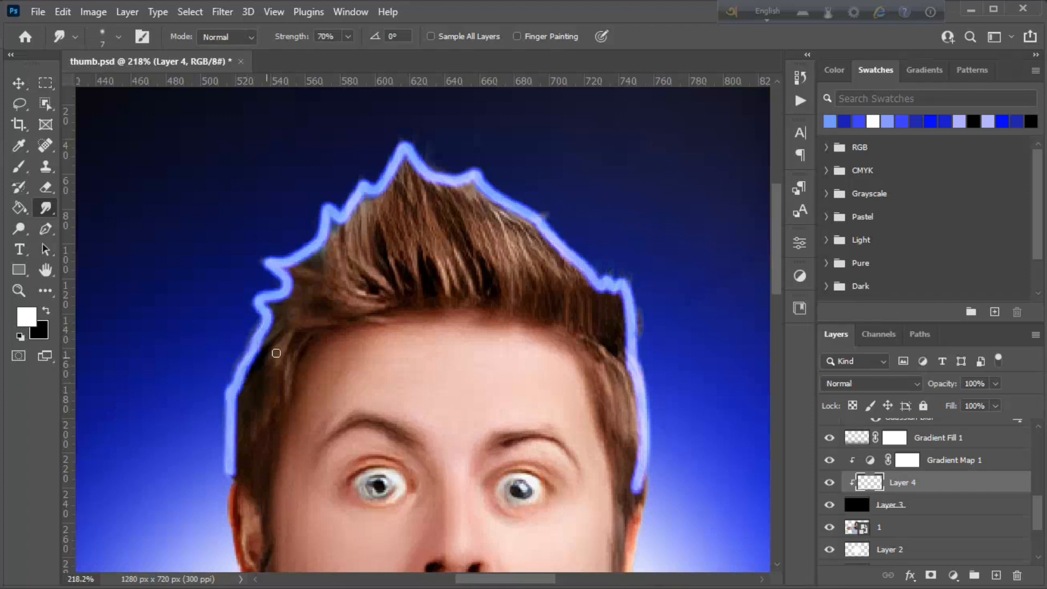
{"action": "mouse_move", "coordinate": [253, 356]}
{"action": "left_mouse_down"}
{"action": "mouse_move", "coordinate": [273, 332]}
{"action": "mouse_move", "coordinate": [258, 347]}
{"action": "mouse_move", "coordinate": [300, 325]}
{"action": "mouse_move", "coordinate": [253, 365]}
{"action": "mouse_move", "coordinate": [276, 350]}
{"action": "mouse_move", "coordinate": [267, 320]}
{"action": "mouse_move", "coordinate": [298, 313]}
{"action": "mouse_move", "coordinate": [255, 310]}
{"action": "mouse_move", "coordinate": [283, 308]}
{"action": "mouse_move", "coordinate": [258, 306]}
{"action": "mouse_move", "coordinate": [253, 284]}
{"action": "mouse_move", "coordinate": [280, 299]}
{"action": "mouse_move", "coordinate": [271, 287]}
{"action": "mouse_move", "coordinate": [225, 283]}
{"action": "mouse_move", "coordinate": [285, 289]}
{"action": "mouse_move", "coordinate": [250, 257]}
{"action": "mouse_move", "coordinate": [286, 267]}
{"action": "mouse_move", "coordinate": [301, 256]}
{"action": "mouse_move", "coordinate": [254, 250]}
{"action": "left_mouse_up"}
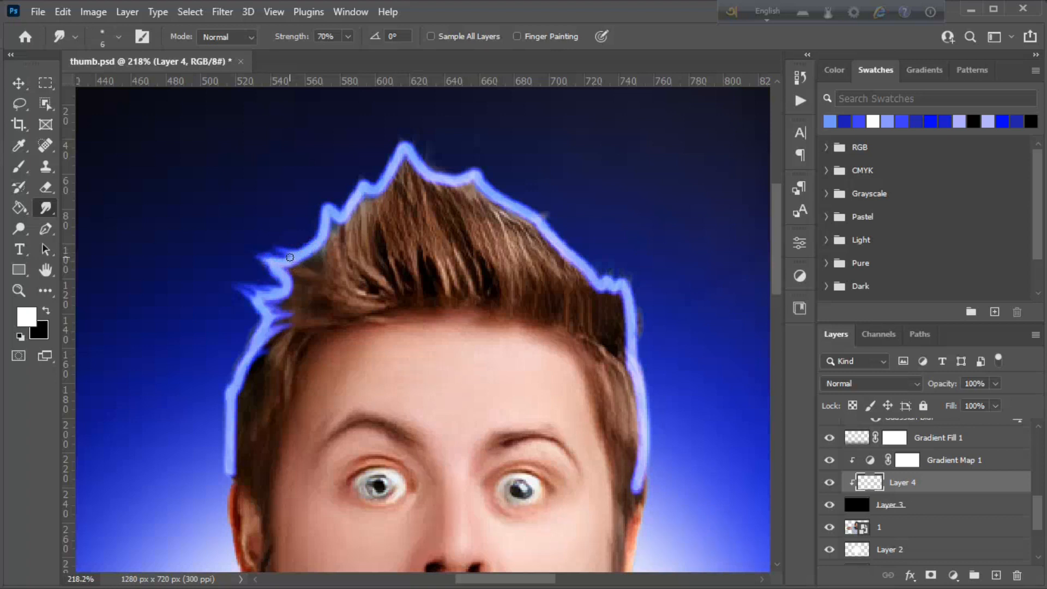
{"action": "left_click_drag", "start_coordinate": [321, 192], "coordinate": [321, 185]}
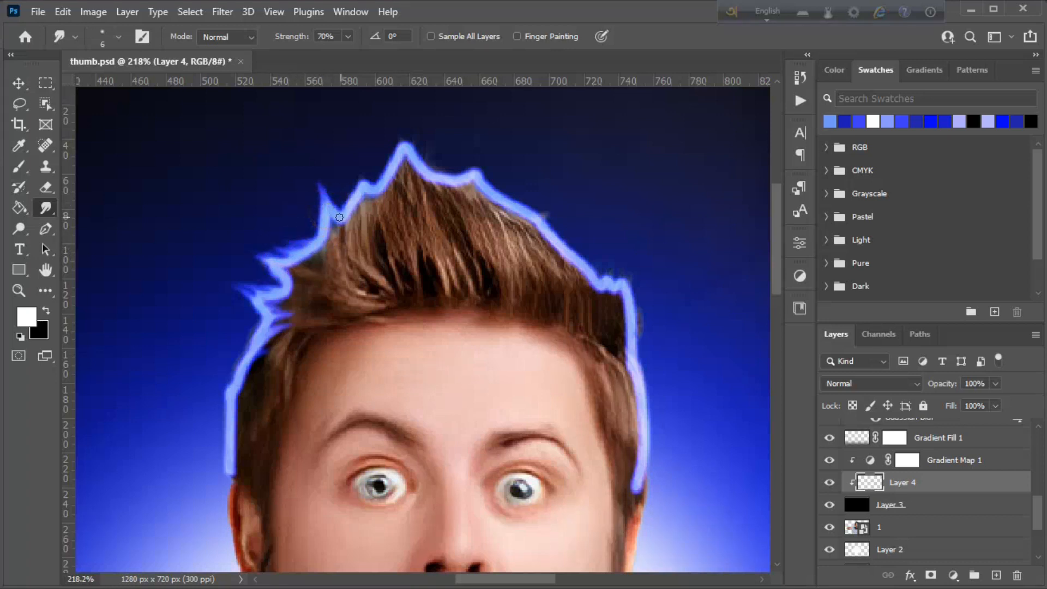
{"action": "scroll", "coordinate": [379, 171], "scroll_direction": "up", "scroll_amount": 1}
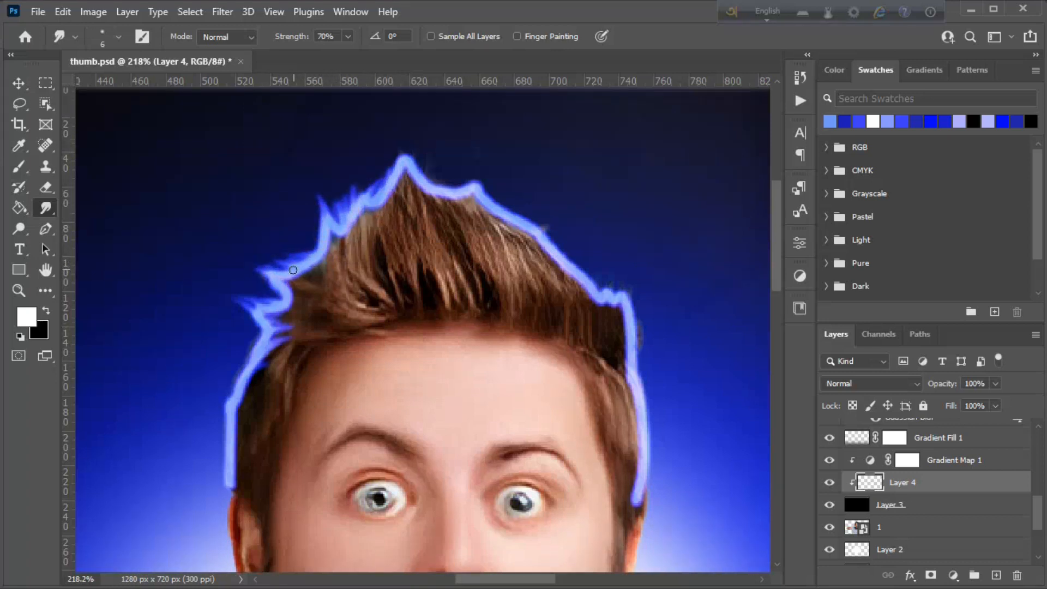
{"action": "mouse_move", "coordinate": [323, 247]}
{"action": "left_mouse_down"}
{"action": "mouse_move", "coordinate": [298, 221]}
{"action": "mouse_move", "coordinate": [316, 250]}
{"action": "mouse_move", "coordinate": [318, 205]}
{"action": "left_mouse_up"}
{"action": "scroll", "coordinate": [392, 185], "scroll_direction": "up", "scroll_amount": 1}
Step: Pull the outline outward into fine 5 px smudged strands at the hair's peak and down its right slope
{"action": "left_click_drag", "start_coordinate": [401, 179], "coordinate": [385, 149]}
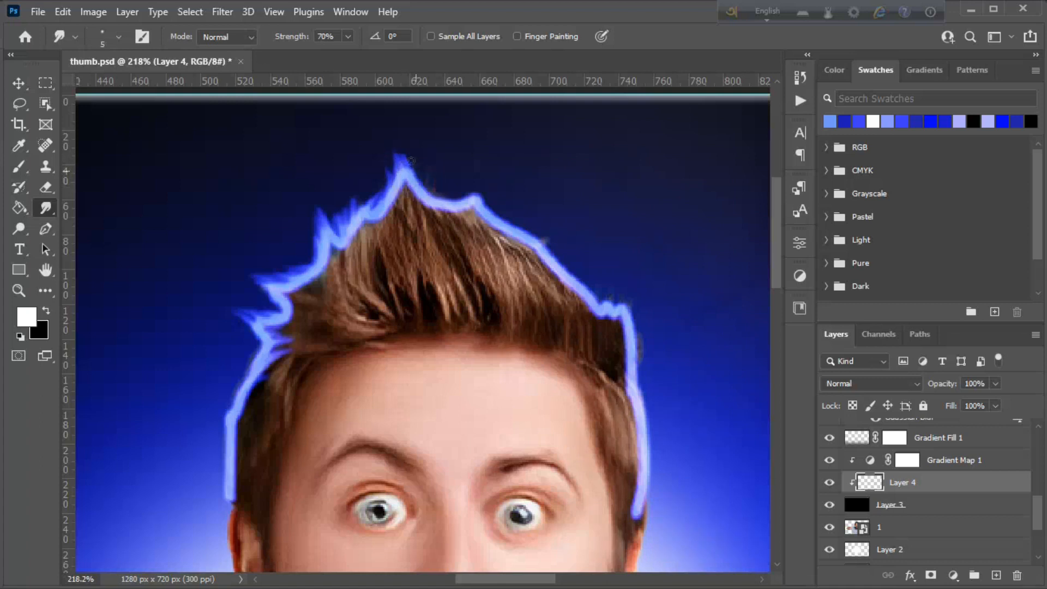
{"action": "left_click_drag", "start_coordinate": [472, 202], "coordinate": [481, 184]}
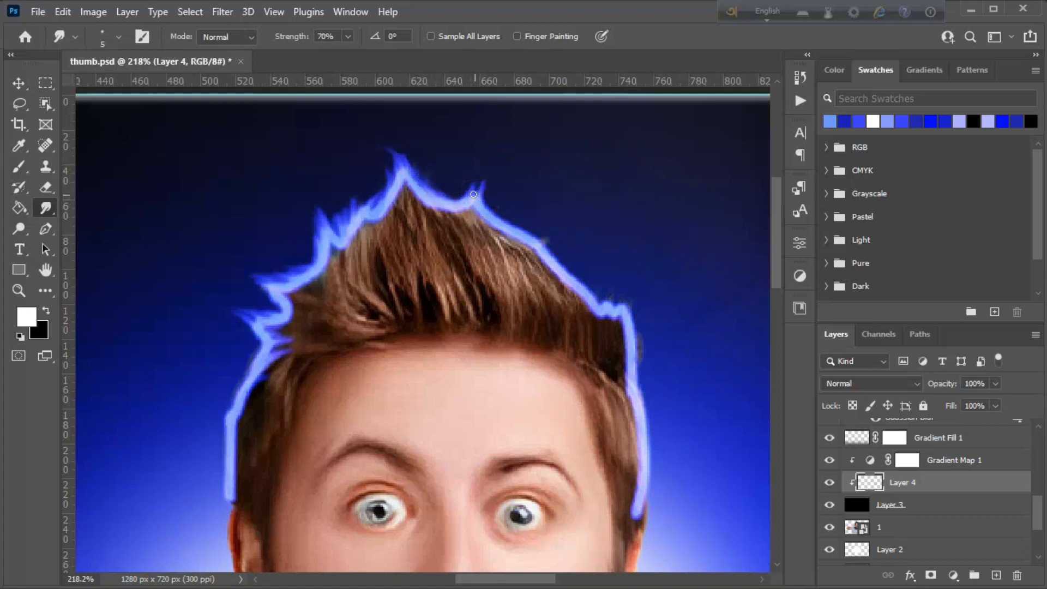
{"action": "mouse_move", "coordinate": [505, 218]}
{"action": "left_mouse_down"}
{"action": "mouse_move", "coordinate": [480, 202]}
{"action": "mouse_move", "coordinate": [491, 175]}
{"action": "left_mouse_up"}
{"action": "left_click_drag", "start_coordinate": [545, 244], "coordinate": [516, 207]}
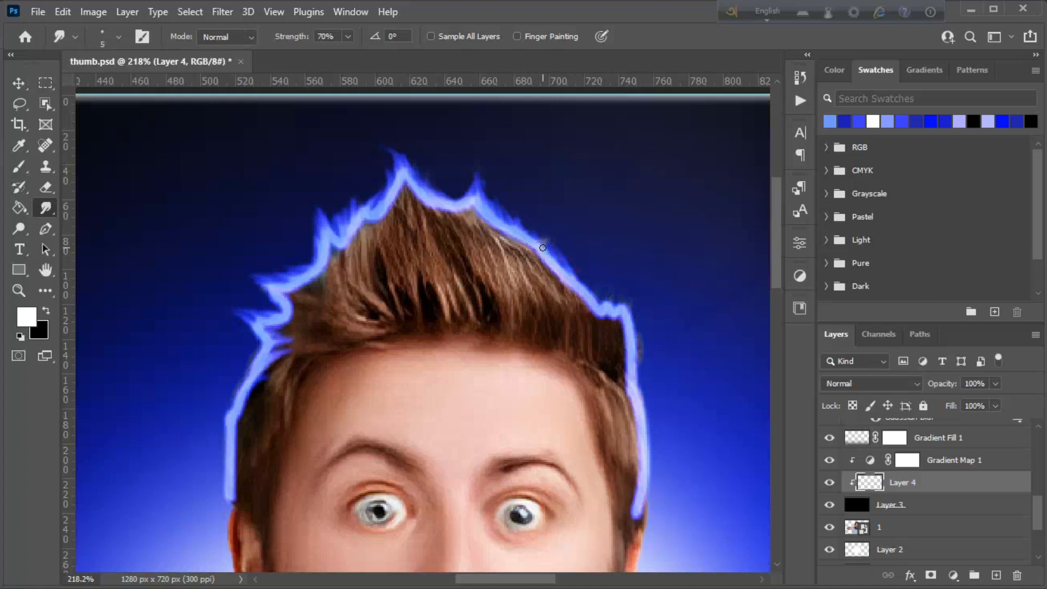
{"action": "left_click", "coordinate": [604, 303]}
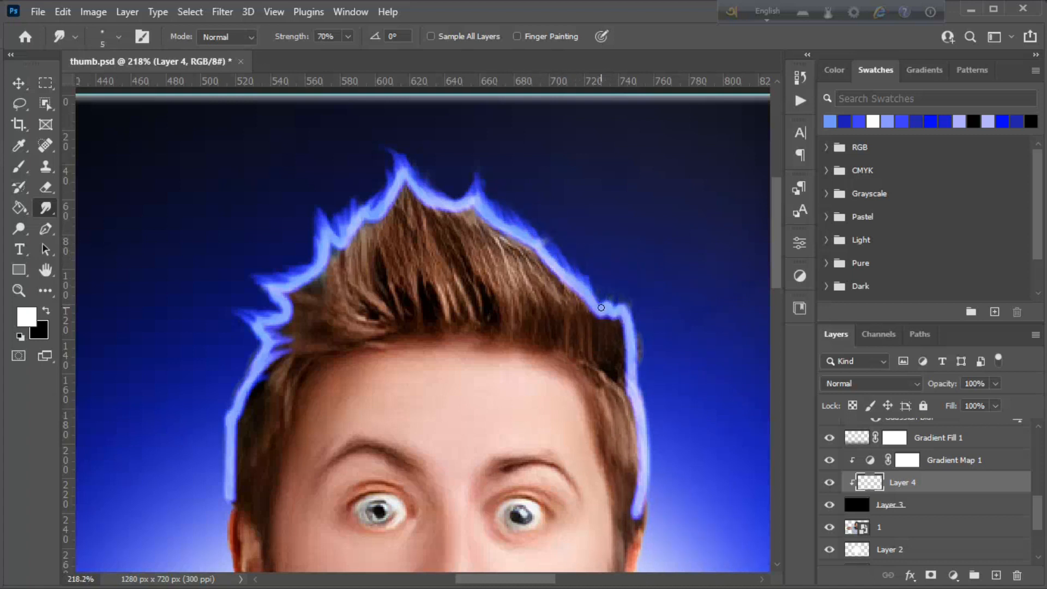
{"action": "left_click_drag", "start_coordinate": [598, 303], "coordinate": [607, 277]}
{"action": "left_click_drag", "start_coordinate": [612, 299], "coordinate": [616, 280]}
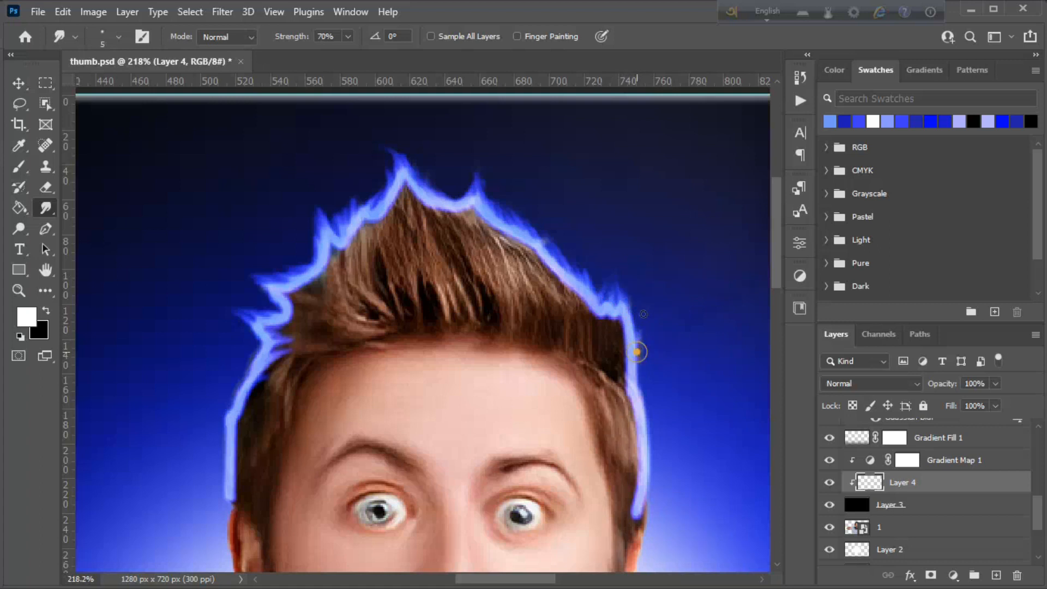
{"action": "scroll", "coordinate": [355, 251], "scroll_direction": "up", "scroll_amount": 1}
{"action": "left_click_drag", "start_coordinate": [356, 238], "coordinate": [349, 219]}
{"action": "left_click_drag", "start_coordinate": [365, 227], "coordinate": [373, 220]}
Step: Set the Smudge brush to 9 px and pull the outline inward into both sides of the hair
{"action": "left_click_drag", "start_coordinate": [318, 247], "coordinate": [271, 224], "text": "ctrl"}
{"action": "left_click_drag", "start_coordinate": [376, 240], "coordinate": [416, 290], "text": "ctrl"}
{"action": "scroll", "coordinate": [373, 233], "scroll_direction": "down", "scroll_amount": 3}
{"action": "left_click", "coordinate": [44, 207]}
{"action": "key", "text": "bracketright"}
{"action": "mouse_move", "coordinate": [298, 218]}
{"action": "left_mouse_down"}
{"action": "mouse_move", "coordinate": [340, 173]}
{"action": "mouse_move", "coordinate": [358, 175]}
{"action": "mouse_move", "coordinate": [364, 218]}
{"action": "mouse_move", "coordinate": [319, 265]}
{"action": "mouse_move", "coordinate": [278, 241]}
{"action": "mouse_move", "coordinate": [239, 272]}
{"action": "mouse_move", "coordinate": [316, 286]}
{"action": "mouse_move", "coordinate": [238, 307]}
{"action": "left_mouse_up"}
{"action": "mouse_move", "coordinate": [371, 195]}
{"action": "left_mouse_down"}
{"action": "mouse_move", "coordinate": [405, 186]}
{"action": "mouse_move", "coordinate": [447, 203]}
{"action": "mouse_move", "coordinate": [573, 297]}
{"action": "mouse_move", "coordinate": [596, 397]}
{"action": "mouse_move", "coordinate": [596, 465]}
{"action": "left_mouse_up"}
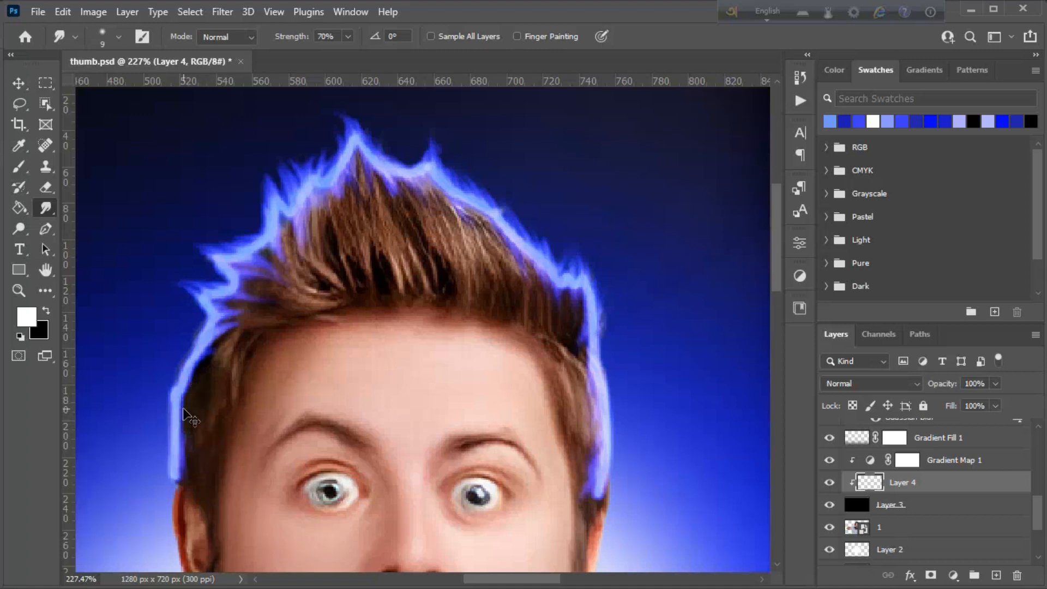
{"action": "left_click_drag", "start_coordinate": [188, 369], "coordinate": [210, 367]}
Step: Blend the highlight inward as strands across the hair's left tufts and along the top edge
{"action": "scroll", "coordinate": [262, 322], "scroll_direction": "up", "scroll_amount": 1}
{"action": "key", "text": "bracketright"}
{"action": "key", "text": "bracketright"}
{"action": "left_click_drag", "start_coordinate": [285, 279], "coordinate": [311, 332]}
{"action": "left_click_drag", "start_coordinate": [246, 314], "coordinate": [290, 336]}
{"action": "mouse_move", "coordinate": [229, 351]}
{"action": "left_mouse_down"}
{"action": "mouse_move", "coordinate": [251, 325]}
{"action": "mouse_move", "coordinate": [234, 311]}
{"action": "left_mouse_up"}
{"action": "left_click_drag", "start_coordinate": [282, 261], "coordinate": [287, 286]}
{"action": "mouse_move", "coordinate": [338, 227]}
{"action": "left_mouse_down"}
{"action": "mouse_move", "coordinate": [355, 208]}
{"action": "mouse_move", "coordinate": [425, 227]}
{"action": "mouse_move", "coordinate": [533, 323]}
{"action": "left_mouse_up"}
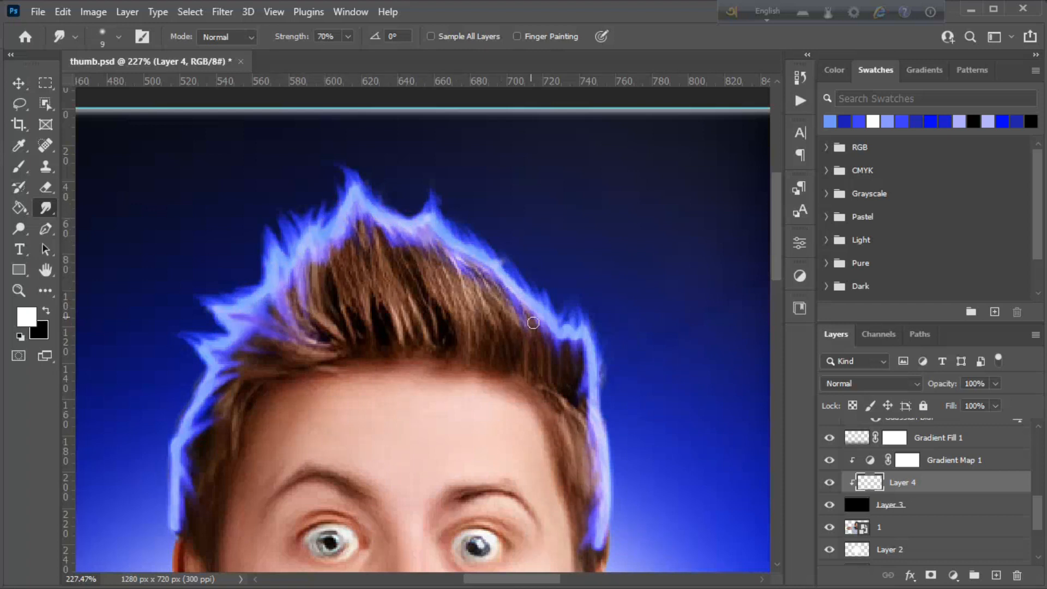
Step: Smudge the highlight down from the hair's top edge toward the forehead, enlarging the brush to 15 px
{"action": "left_click_drag", "start_coordinate": [376, 234], "coordinate": [376, 330]}
{"action": "mouse_move", "coordinate": [338, 231]}
{"action": "left_mouse_down"}
{"action": "mouse_move", "coordinate": [327, 276]}
{"action": "mouse_move", "coordinate": [369, 273]}
{"action": "left_mouse_up"}
{"action": "left_click_drag", "start_coordinate": [413, 247], "coordinate": [435, 317]}
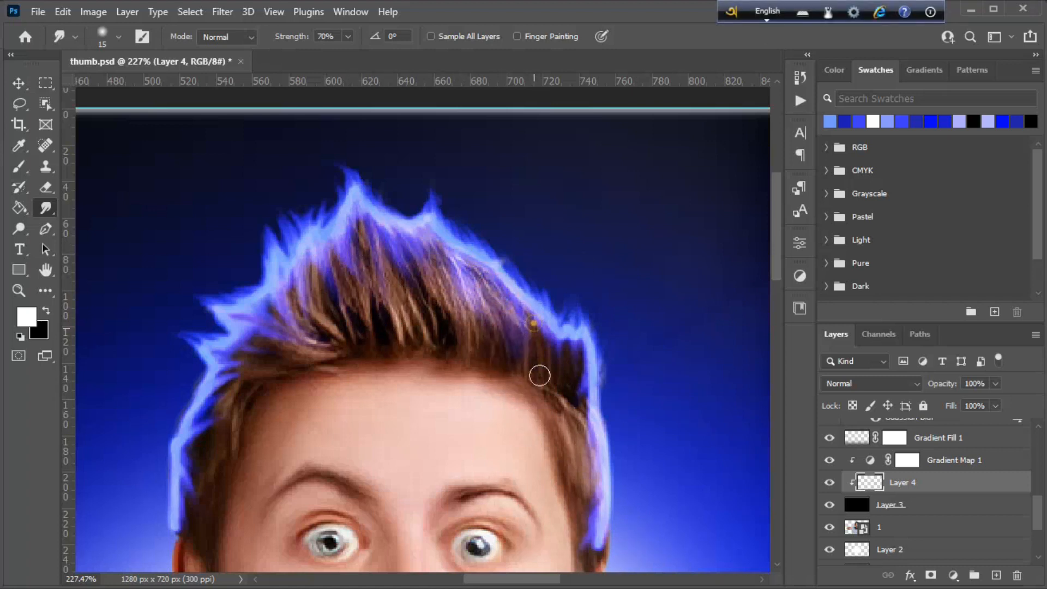
{"action": "left_click_drag", "start_coordinate": [356, 226], "coordinate": [373, 352]}
{"action": "left_click_drag", "start_coordinate": [311, 273], "coordinate": [342, 365]}
{"action": "left_click_drag", "start_coordinate": [414, 248], "coordinate": [441, 318]}
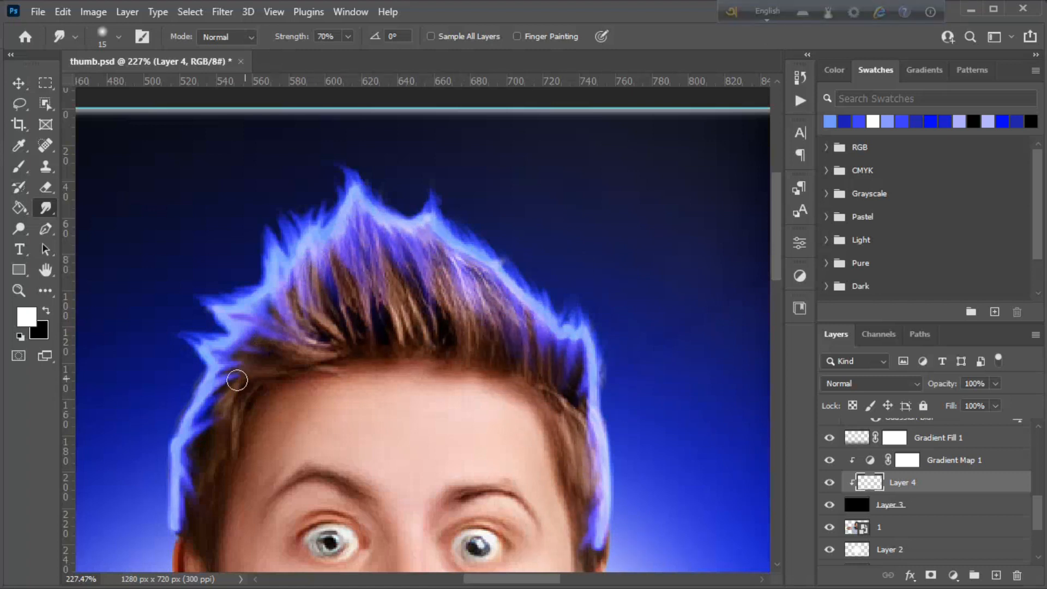
Step: Spread the blue highlight into the left temple and central hair strands with the 15 px Smudge brush
{"action": "left_click_drag", "start_coordinate": [236, 378], "coordinate": [276, 349]}
{"action": "left_click_drag", "start_coordinate": [229, 405], "coordinate": [267, 394]}
{"action": "left_click_drag", "start_coordinate": [220, 420], "coordinate": [299, 401]}
{"action": "mouse_move", "coordinate": [255, 376]}
{"action": "left_mouse_down"}
{"action": "mouse_move", "coordinate": [336, 344]}
{"action": "mouse_move", "coordinate": [346, 354]}
{"action": "left_mouse_up"}
{"action": "left_click_drag", "start_coordinate": [350, 276], "coordinate": [381, 369]}
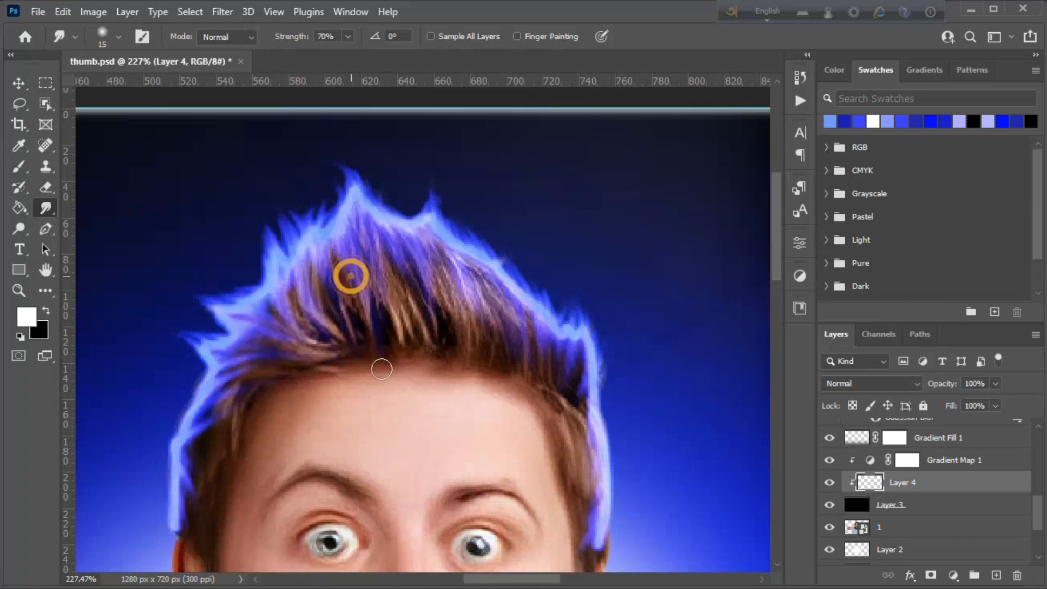
{"action": "left_click_drag", "start_coordinate": [388, 259], "coordinate": [427, 310]}
Step: Refine the blue strands across the top and left of the hair with a 10 px Smudge brush
{"action": "key", "text": "["}
{"action": "mouse_move", "coordinate": [355, 217]}
{"action": "left_mouse_down"}
{"action": "mouse_move", "coordinate": [372, 254]}
{"action": "mouse_move", "coordinate": [383, 249]}
{"action": "mouse_move", "coordinate": [346, 300]}
{"action": "left_mouse_up"}
{"action": "mouse_move", "coordinate": [321, 250]}
{"action": "left_mouse_down"}
{"action": "mouse_move", "coordinate": [331, 308]}
{"action": "mouse_move", "coordinate": [323, 304]}
{"action": "left_mouse_up"}
{"action": "left_click_drag", "start_coordinate": [415, 230], "coordinate": [436, 283]}
{"action": "left_click_drag", "start_coordinate": [430, 227], "coordinate": [482, 305]}
{"action": "left_click_drag", "start_coordinate": [480, 270], "coordinate": [493, 301]}
{"action": "left_click_drag", "start_coordinate": [526, 312], "coordinate": [532, 332]}
{"action": "left_click_drag", "start_coordinate": [272, 313], "coordinate": [296, 324]}
{"action": "left_click_drag", "start_coordinate": [255, 341], "coordinate": [285, 336]}
{"action": "scroll", "coordinate": [261, 349], "scroll_direction": "down", "scroll_amount": 3}
{"action": "left_click_drag", "start_coordinate": [185, 381], "coordinate": [240, 346]}
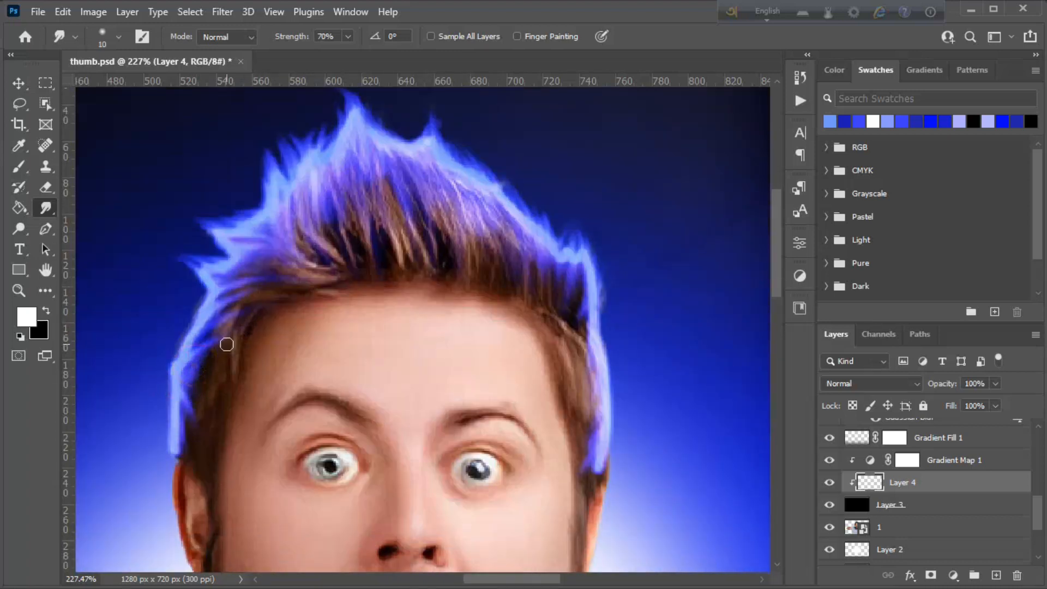
Step: Paint a 5 px highlight line down the outer edge of the left ear and jaw
{"action": "key", "text": "z"}
{"action": "scroll", "coordinate": [374, 243], "scroll_direction": "down", "scroll_amount": 10}
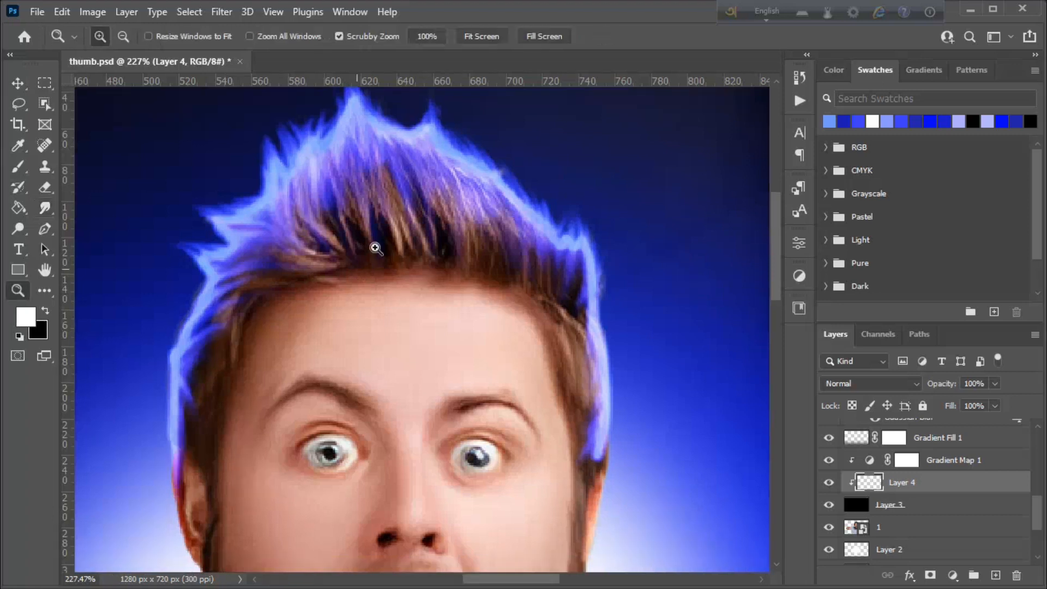
{"action": "scroll", "coordinate": [405, 341], "scroll_direction": "up", "scroll_amount": 3}
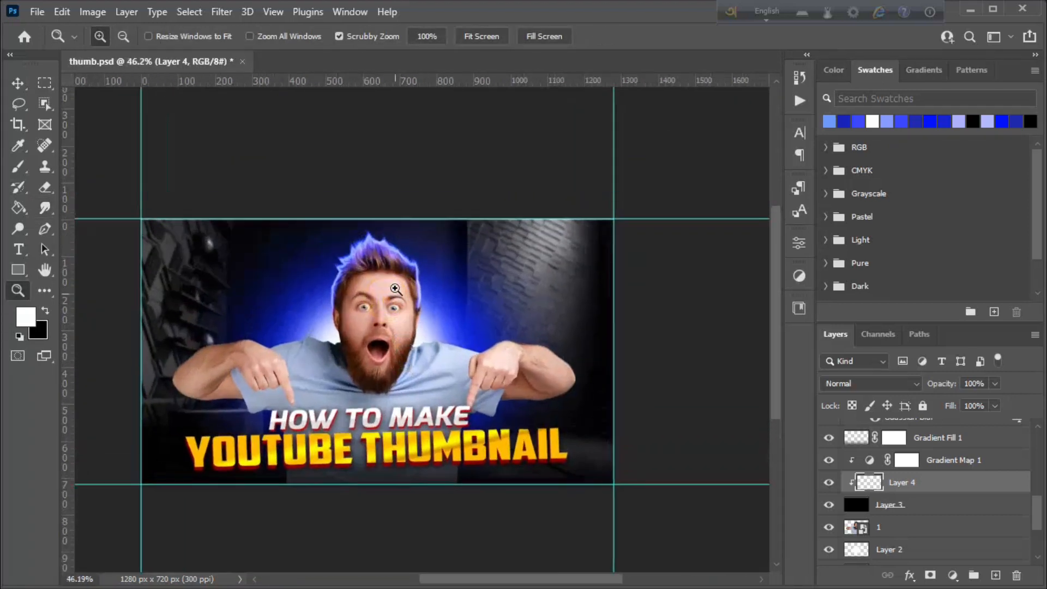
{"action": "scroll", "coordinate": [397, 267], "scroll_direction": "up", "scroll_amount": 3}
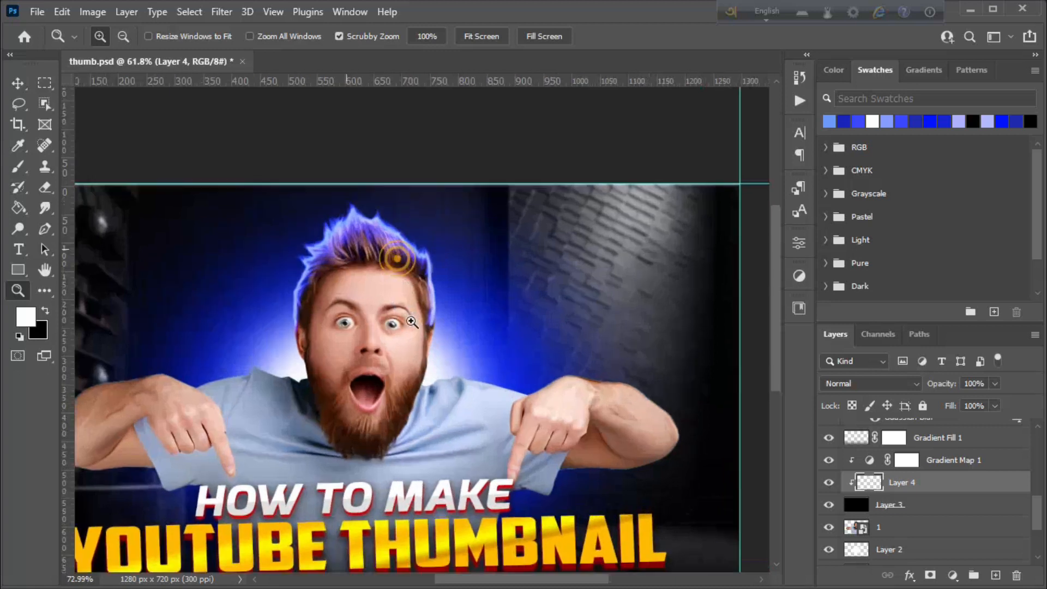
{"action": "scroll", "coordinate": [383, 318], "scroll_direction": "up", "scroll_amount": 5}
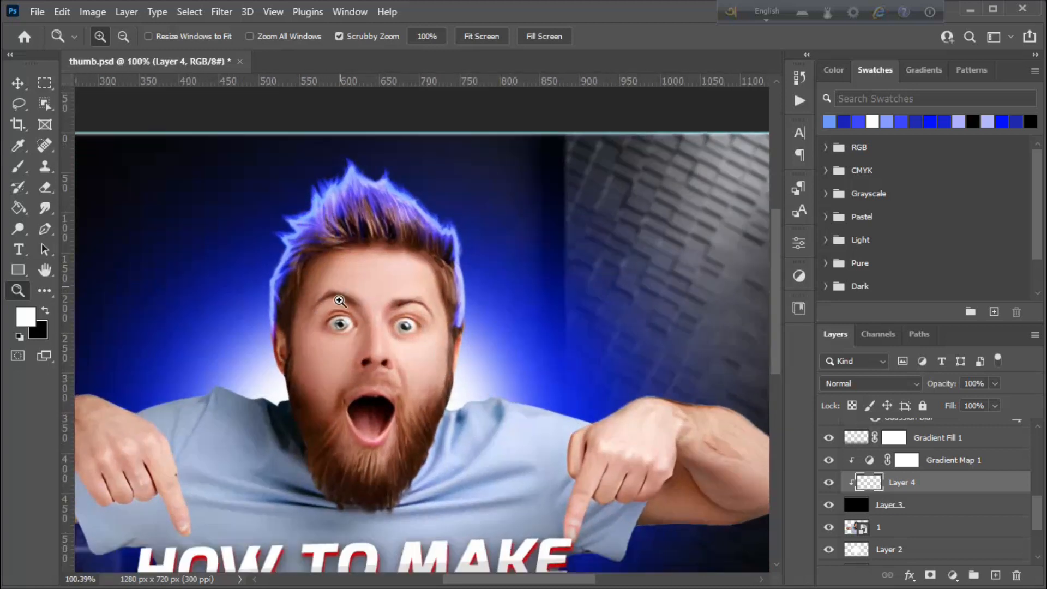
{"action": "scroll", "coordinate": [341, 374], "scroll_direction": "up", "scroll_amount": 3}
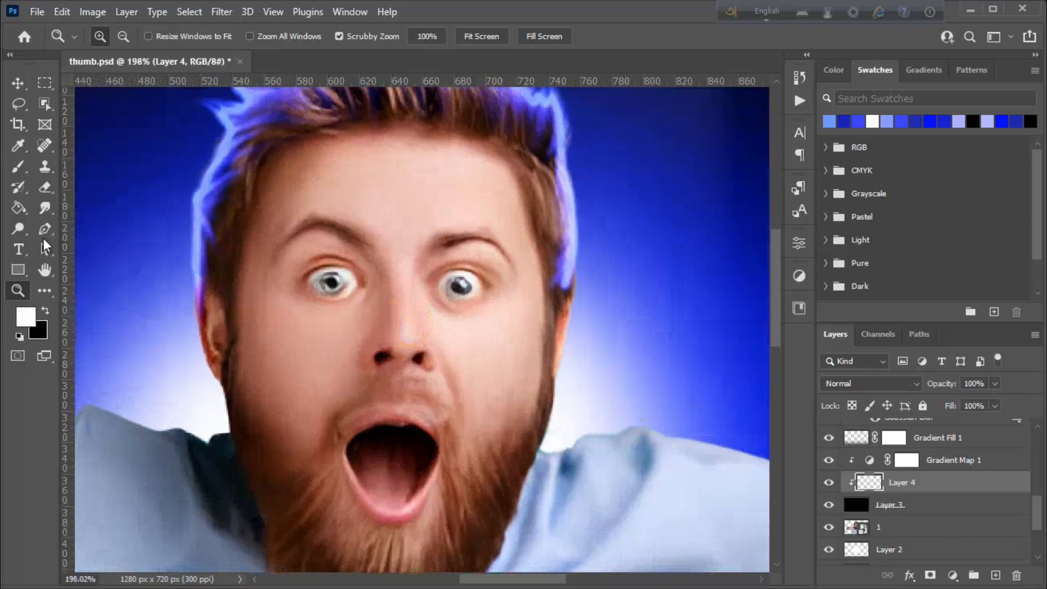
{"action": "left_click", "coordinate": [19, 166]}
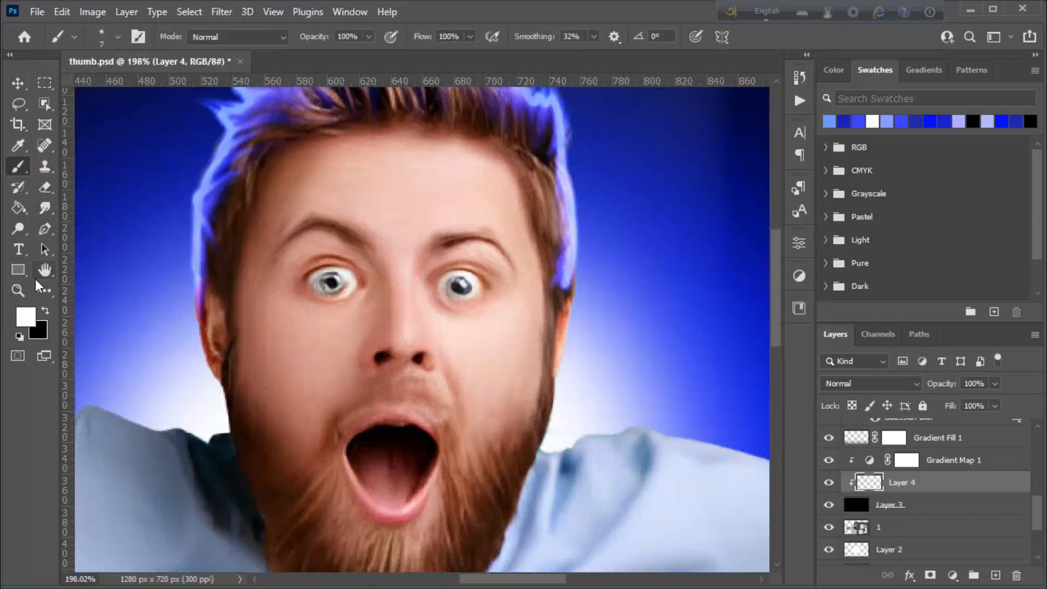
{"action": "left_click", "coordinate": [20, 289]}
{"action": "left_click_drag", "start_coordinate": [251, 314], "coordinate": [248, 398]}
{"action": "left_click", "coordinate": [19, 166]}
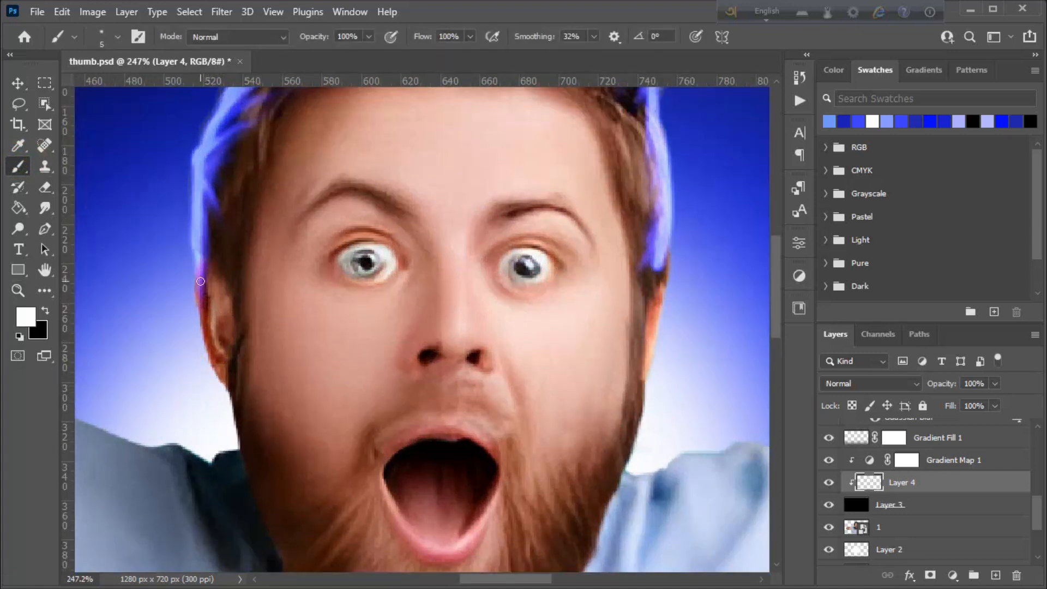
{"action": "left_click_drag", "start_coordinate": [196, 292], "coordinate": [197, 320]}
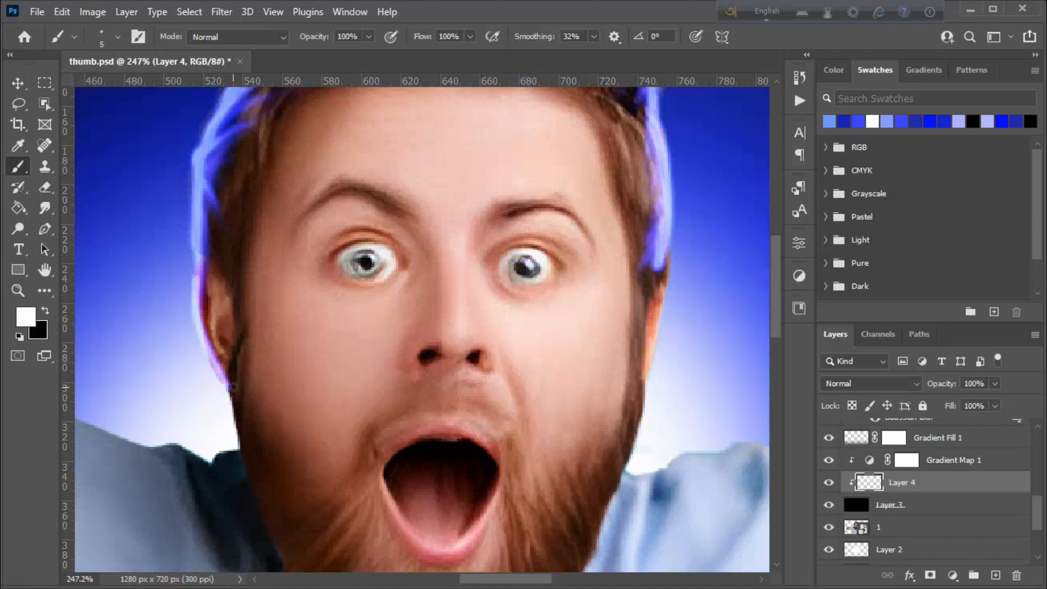
{"action": "left_click_drag", "start_coordinate": [230, 385], "coordinate": [242, 455]}
Step: Paint a matching 5 px highlight line down the right ear and beard edge to the shoulder
{"action": "left_click_drag", "start_coordinate": [666, 251], "coordinate": [666, 268]}
{"action": "left_click_drag", "start_coordinate": [656, 320], "coordinate": [621, 475]}
{"action": "scroll", "coordinate": [621, 474], "scroll_direction": "down", "scroll_amount": 1}
Step: Smudge the highlight inward along the left ear and upper beard edge, starting with a 10 px brush
{"action": "key", "text": "r"}
{"action": "key", "text": "bracketleft"}
{"action": "key", "text": "bracketleft"}
{"action": "key", "text": "bracketleft"}
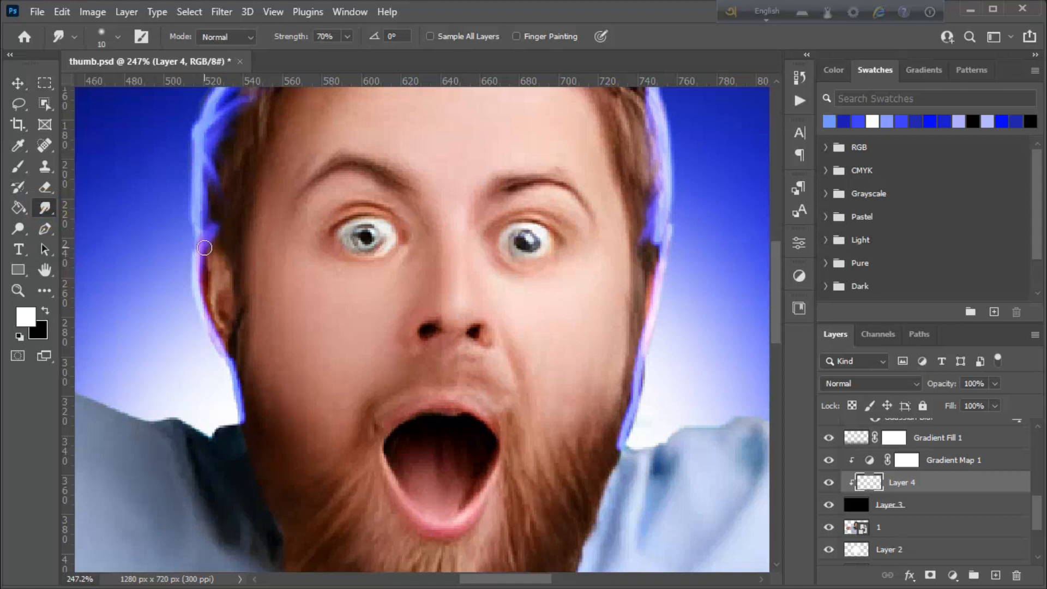
{"action": "mouse_move", "coordinate": [205, 256]}
{"action": "left_mouse_down"}
{"action": "mouse_move", "coordinate": [209, 306]}
{"action": "mouse_move", "coordinate": [250, 408]}
{"action": "left_mouse_up"}
{"action": "mouse_move", "coordinate": [246, 412]}
{"action": "left_mouse_down"}
{"action": "mouse_move", "coordinate": [250, 448]}
{"action": "mouse_move", "coordinate": [257, 406]}
{"action": "mouse_move", "coordinate": [276, 490]}
{"action": "mouse_move", "coordinate": [271, 433]}
{"action": "mouse_move", "coordinate": [294, 488]}
{"action": "left_mouse_up"}
Step: Blend the blue highlight down both beard edges with the Smudge tool, using 25 px on the left
{"action": "key", "text": "bracketright"}
{"action": "key", "text": "bracketright"}
{"action": "key", "text": "bracketright"}
{"action": "key", "text": "bracketright"}
{"action": "key", "text": "bracketright"}
{"action": "key", "text": "bracketright"}
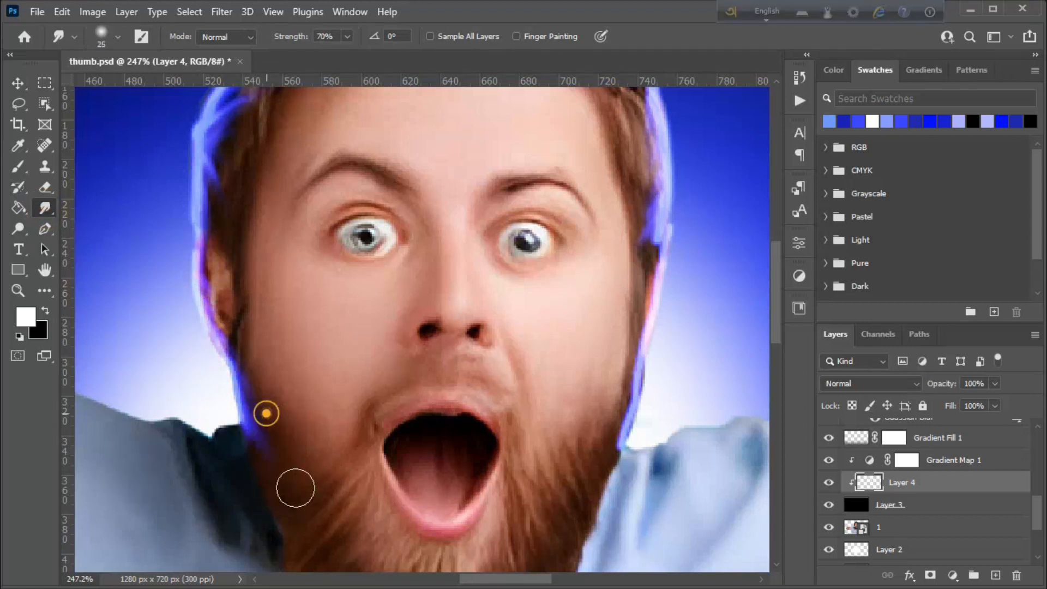
{"action": "left_click_drag", "start_coordinate": [262, 396], "coordinate": [281, 464]}
{"action": "left_click_drag", "start_coordinate": [273, 460], "coordinate": [296, 552]}
{"action": "scroll", "coordinate": [301, 512], "scroll_direction": "down", "scroll_amount": 2}
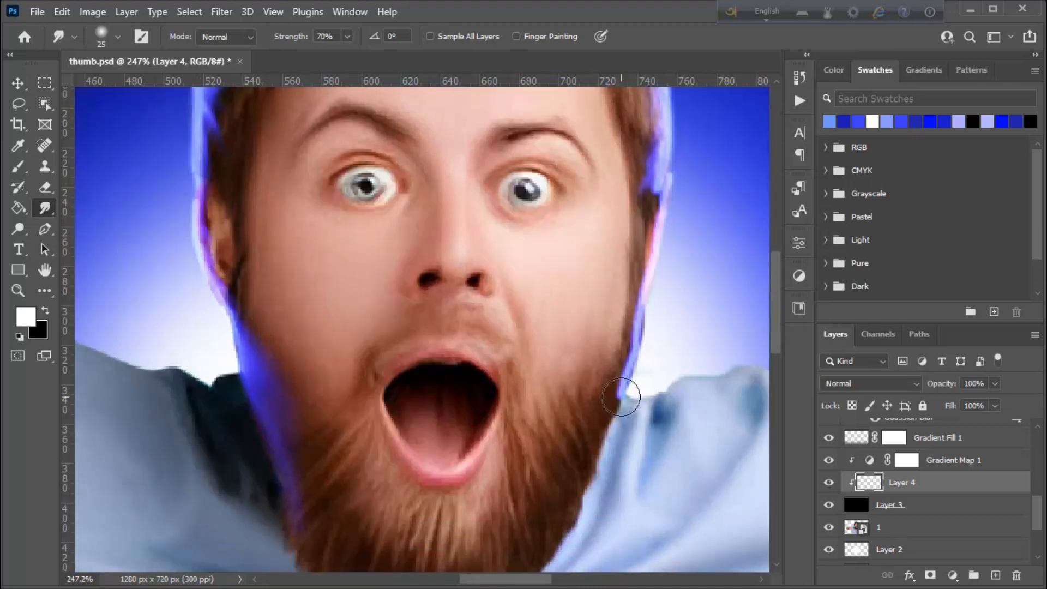
{"action": "mouse_move", "coordinate": [643, 271]}
{"action": "left_mouse_down"}
{"action": "mouse_move", "coordinate": [607, 391]}
{"action": "mouse_move", "coordinate": [595, 381]}
{"action": "mouse_move", "coordinate": [568, 487]}
{"action": "mouse_move", "coordinate": [570, 537]}
{"action": "left_mouse_up"}
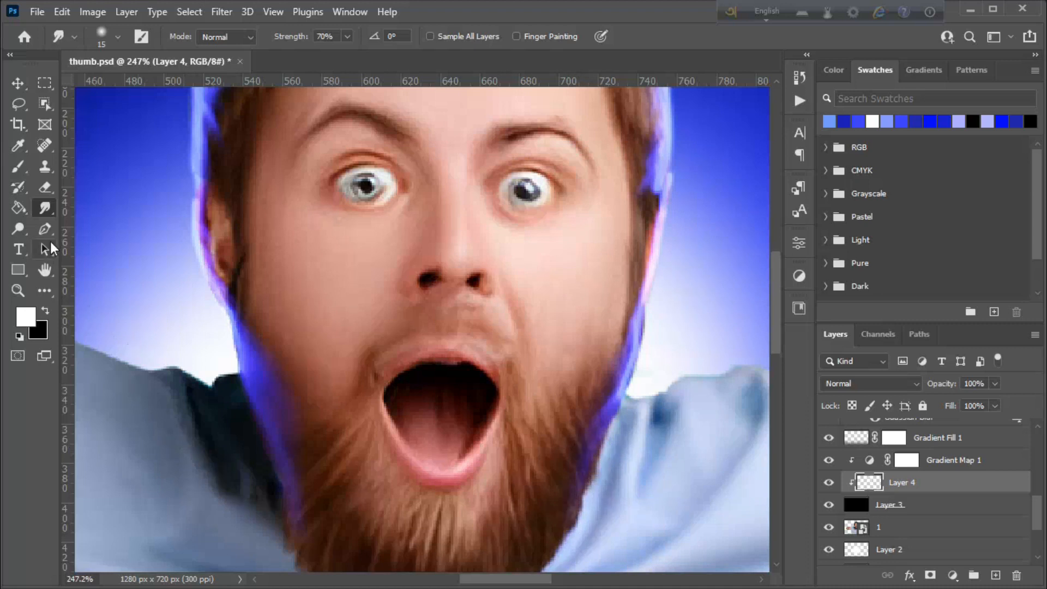
Step: Erase the excess blue highlight inside the left beard edge with a 45 px eraser
{"action": "left_click", "coordinate": [44, 186]}
{"action": "key", "text": "bracketleft"}
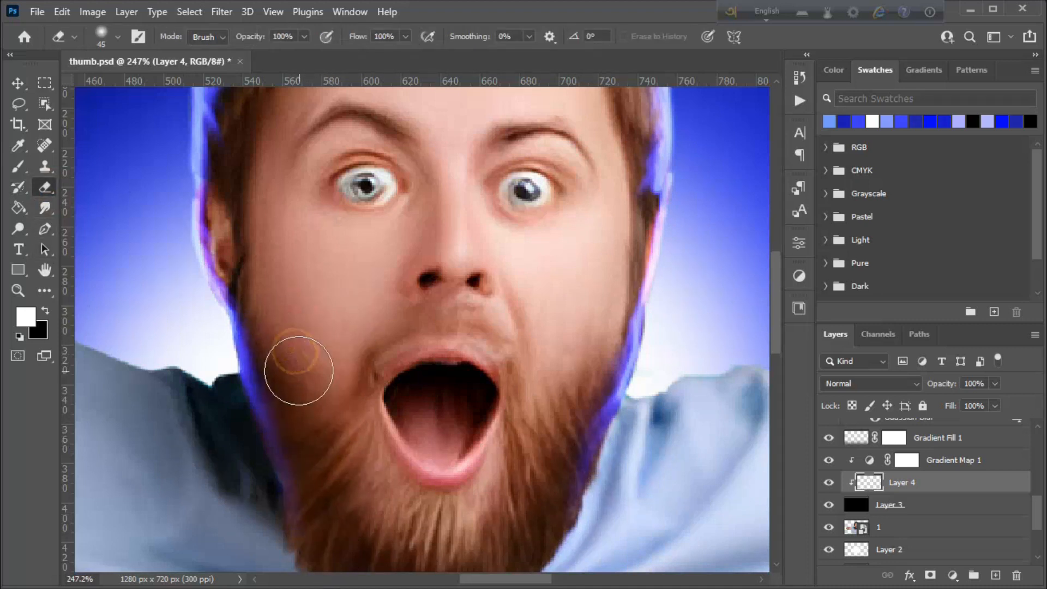
{"action": "left_click", "coordinate": [18, 290]}
{"action": "left_click_drag", "start_coordinate": [472, 335], "coordinate": [390, 333]}
{"action": "left_click_drag", "start_coordinate": [565, 332], "coordinate": [595, 334]}
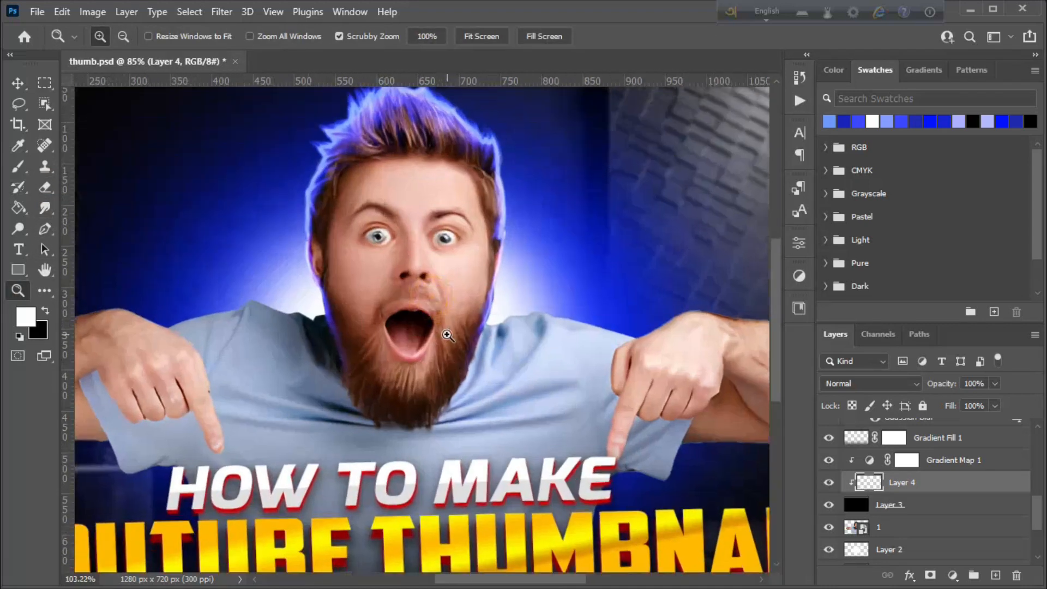
{"action": "left_click_drag", "start_coordinate": [301, 241], "coordinate": [336, 341]}
{"action": "left_click", "coordinate": [44, 187]}
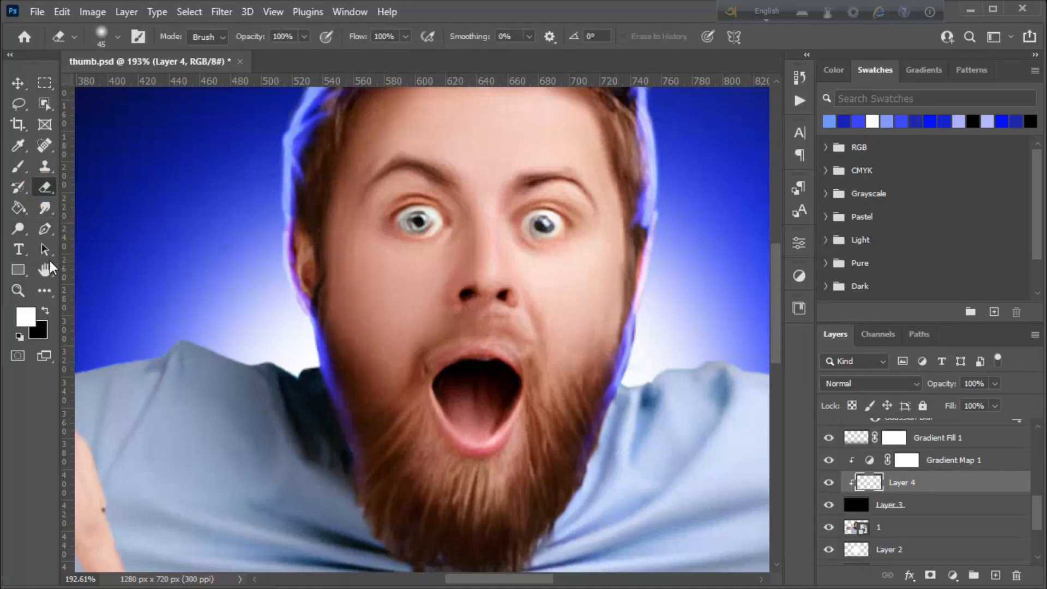
Step: Paint a 15 px white highlight line on Layer 4 along the left shoulder, from the neck to the hand
{"action": "left_click", "coordinate": [18, 290]}
{"action": "left_click_drag", "start_coordinate": [472, 304], "coordinate": [389, 309]}
{"action": "left_click_drag", "start_coordinate": [301, 315], "coordinate": [341, 402]}
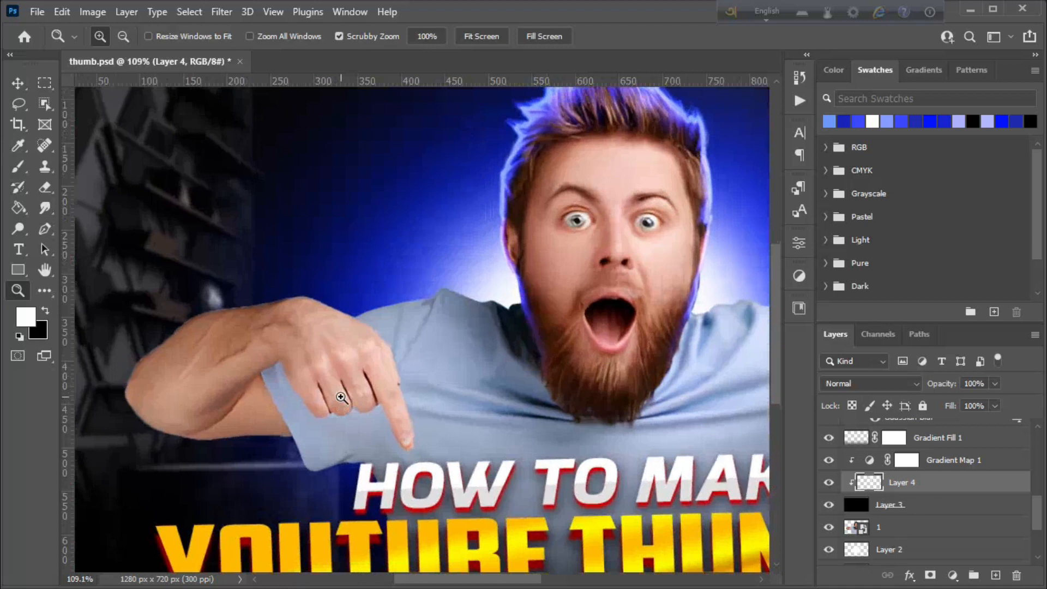
{"action": "left_click_drag", "start_coordinate": [484, 356], "coordinate": [507, 322]}
{"action": "key", "text": "b"}
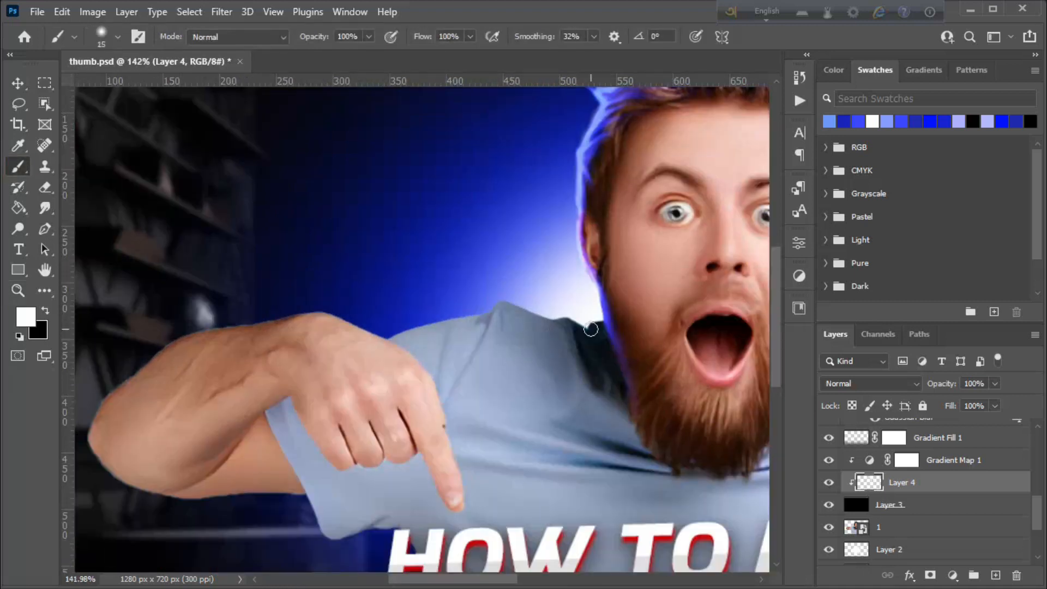
{"action": "mouse_move", "coordinate": [586, 331]}
{"action": "left_mouse_down"}
{"action": "mouse_move", "coordinate": [496, 305]}
{"action": "mouse_move", "coordinate": [481, 320]}
{"action": "mouse_move", "coordinate": [392, 341]}
{"action": "left_mouse_up"}
Step: Smudge the left shoulder highlight down into the shirt folds, enlarging the Smudge brush to 30 px
{"action": "key", "text": "r"}
{"action": "left_click_drag", "start_coordinate": [578, 329], "coordinate": [564, 323]}
{"action": "mouse_move", "coordinate": [503, 304]}
{"action": "left_mouse_down"}
{"action": "mouse_move", "coordinate": [486, 292]}
{"action": "mouse_move", "coordinate": [472, 365]}
{"action": "left_mouse_up"}
{"action": "key", "text": "bracketright"}
{"action": "mouse_move", "coordinate": [453, 328]}
{"action": "left_mouse_down"}
{"action": "mouse_move", "coordinate": [437, 360]}
{"action": "mouse_move", "coordinate": [312, 313]}
{"action": "left_mouse_up"}
{"action": "mouse_move", "coordinate": [369, 331]}
{"action": "left_mouse_down"}
{"action": "mouse_move", "coordinate": [396, 337]}
{"action": "mouse_move", "coordinate": [430, 369]}
{"action": "left_mouse_up"}
{"action": "mouse_move", "coordinate": [491, 326]}
{"action": "left_mouse_down"}
{"action": "mouse_move", "coordinate": [470, 381]}
{"action": "mouse_move", "coordinate": [540, 375]}
{"action": "left_mouse_up"}
{"action": "mouse_move", "coordinate": [545, 328]}
{"action": "left_mouse_down"}
{"action": "mouse_move", "coordinate": [599, 380]}
{"action": "mouse_move", "coordinate": [606, 346]}
{"action": "mouse_move", "coordinate": [542, 330]}
{"action": "mouse_move", "coordinate": [528, 374]}
{"action": "left_mouse_up"}
{"action": "key", "text": "bracketright"}
{"action": "left_click_drag", "start_coordinate": [502, 323], "coordinate": [498, 378]}
{"action": "left_click_drag", "start_coordinate": [559, 334], "coordinate": [589, 423]}
{"action": "mouse_move", "coordinate": [490, 330]}
{"action": "left_mouse_down"}
{"action": "mouse_move", "coordinate": [478, 392]}
{"action": "mouse_move", "coordinate": [508, 403]}
{"action": "left_mouse_up"}
{"action": "left_click_drag", "start_coordinate": [544, 329], "coordinate": [565, 364]}
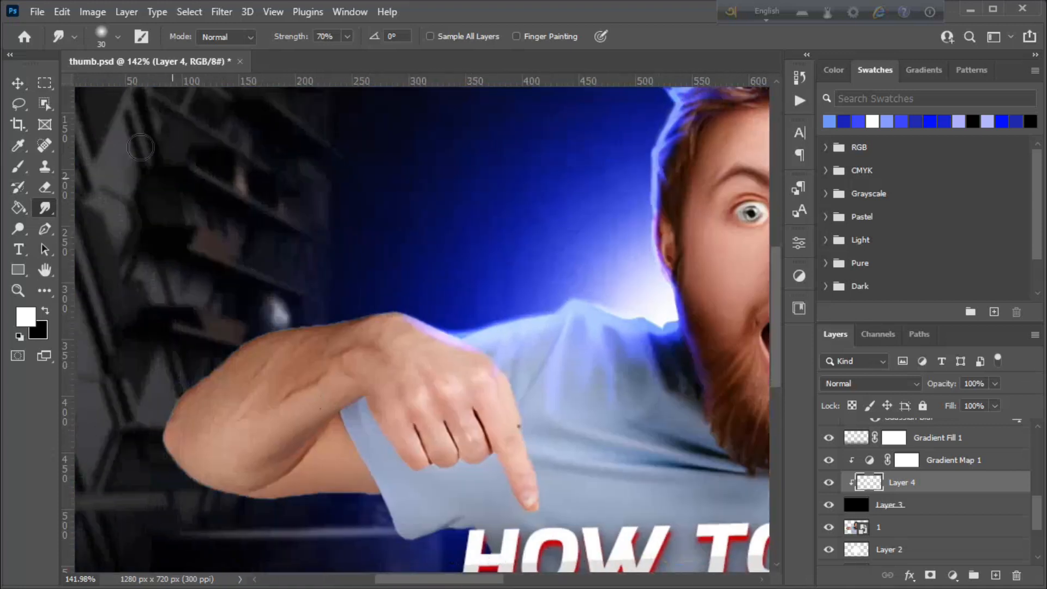
Step: Paint a 10 px highlight line over the left wrist and along the upper forearm edge to the elbow
{"action": "key", "text": "b"}
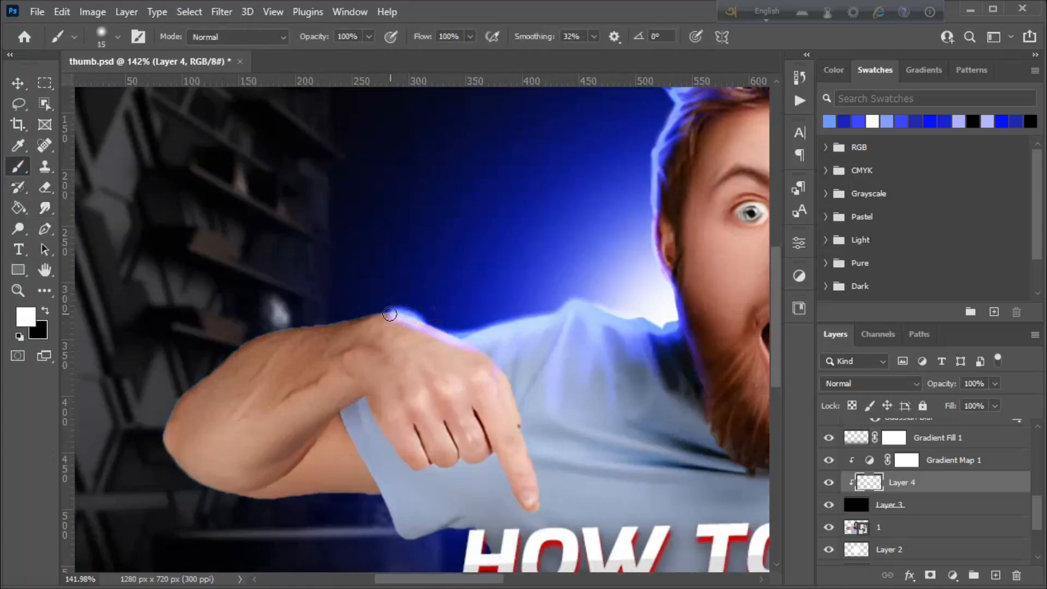
{"action": "mouse_move", "coordinate": [406, 320]}
{"action": "left_mouse_down"}
{"action": "mouse_move", "coordinate": [253, 341]}
{"action": "mouse_move", "coordinate": [239, 347]}
{"action": "mouse_move", "coordinate": [378, 314]}
{"action": "mouse_move", "coordinate": [236, 350]}
{"action": "mouse_move", "coordinate": [191, 391]}
{"action": "mouse_move", "coordinate": [159, 442]}
{"action": "left_mouse_up"}
{"action": "key", "text": "ctrl+z"}
{"action": "key", "text": "bracketleft"}
Step: Smudge the highlight inward along the left wrist, forearm and elbow with a 10 px brush
{"action": "left_click", "coordinate": [45, 208]}
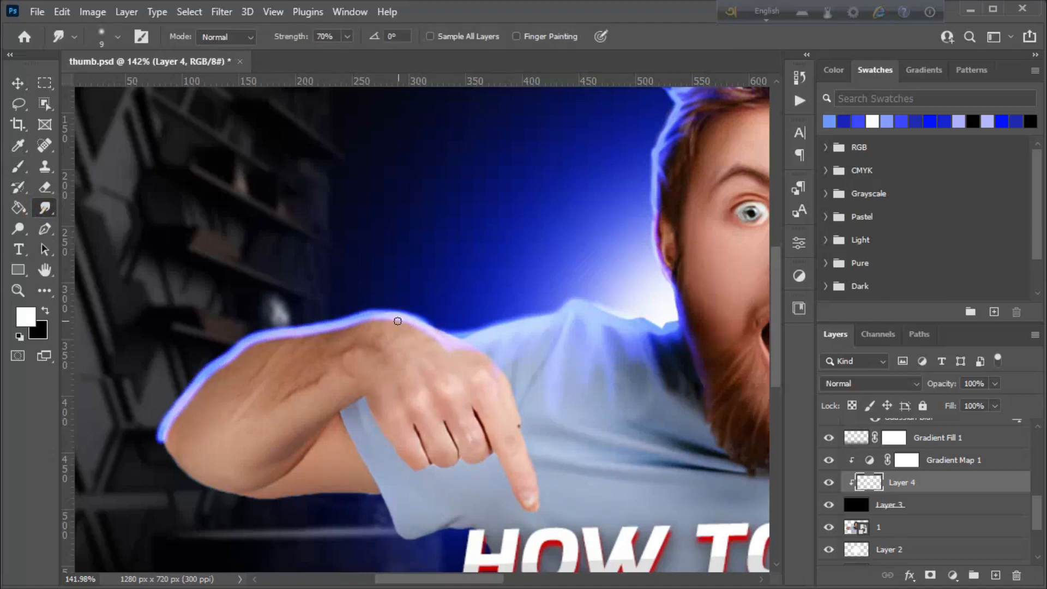
{"action": "left_click_drag", "start_coordinate": [352, 323], "coordinate": [296, 340]}
{"action": "left_click_drag", "start_coordinate": [396, 320], "coordinate": [269, 345]}
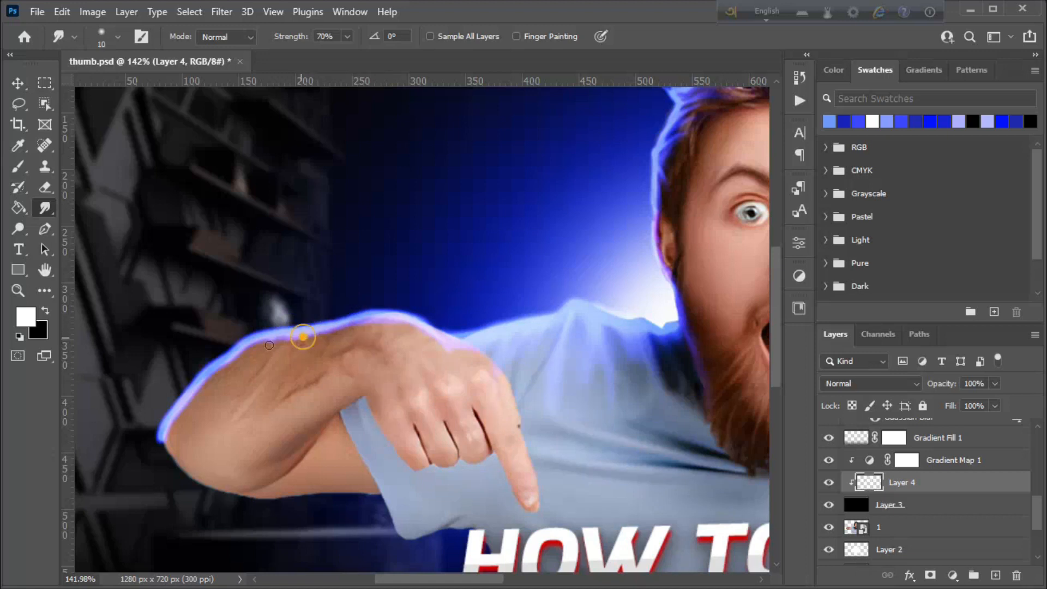
{"action": "mouse_move", "coordinate": [218, 372]}
{"action": "left_mouse_down"}
{"action": "mouse_move", "coordinate": [161, 450]}
{"action": "mouse_move", "coordinate": [186, 473]}
{"action": "left_mouse_up"}
{"action": "left_click_drag", "start_coordinate": [179, 430], "coordinate": [171, 419]}
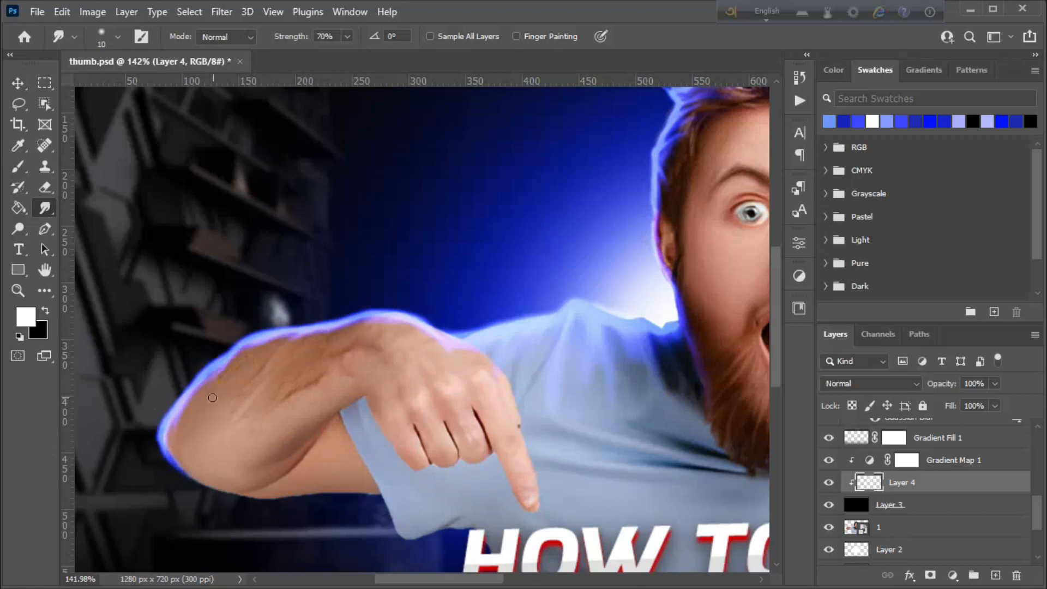
Step: Paint a 10 px highlight along the right shoulder and smudge it down into the shirt with a 15 px brush
{"action": "scroll", "coordinate": [212, 397], "scroll_direction": "right", "scroll_amount": 10}
{"action": "key", "text": "b"}
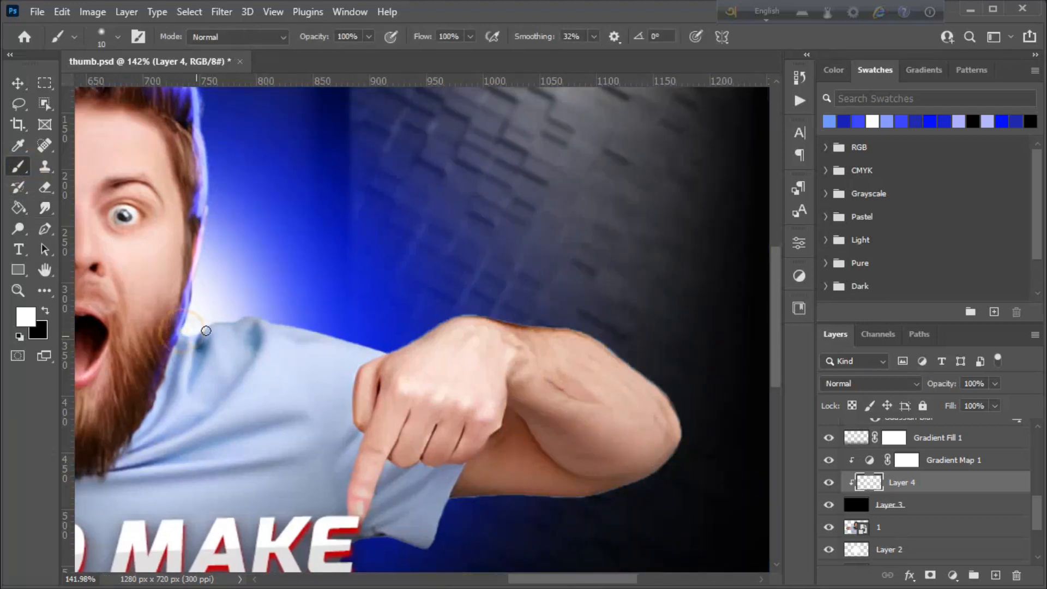
{"action": "key", "text": "r"}
{"action": "left_click_drag", "start_coordinate": [257, 322], "coordinate": [245, 376]}
{"action": "left_click_drag", "start_coordinate": [202, 339], "coordinate": [196, 349]}
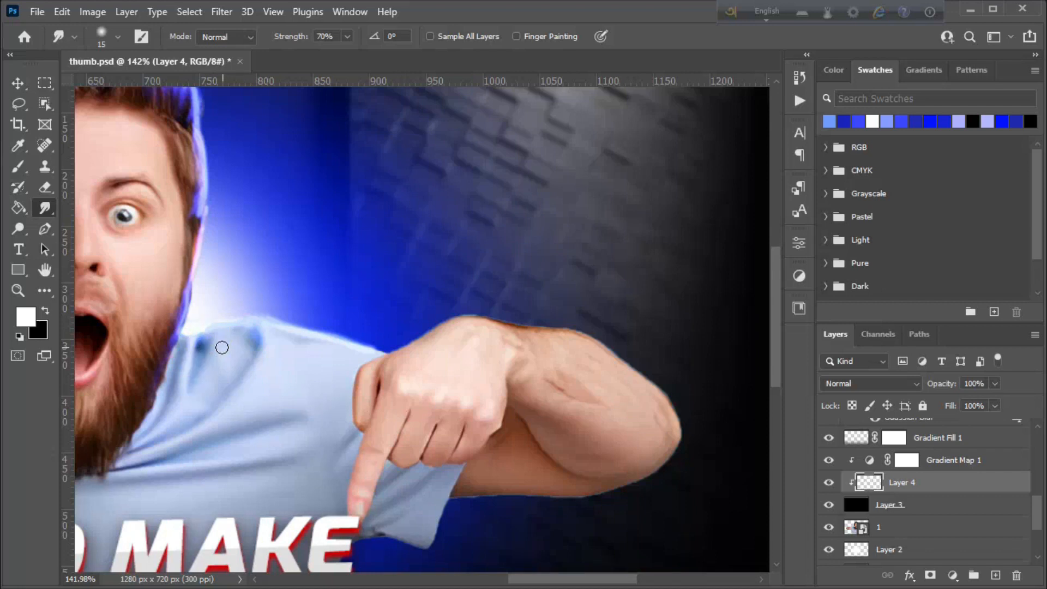
Step: Paint a 10 px highlight line over the right hand and along the outer forearm edge around the elbow
{"action": "key", "text": "b"}
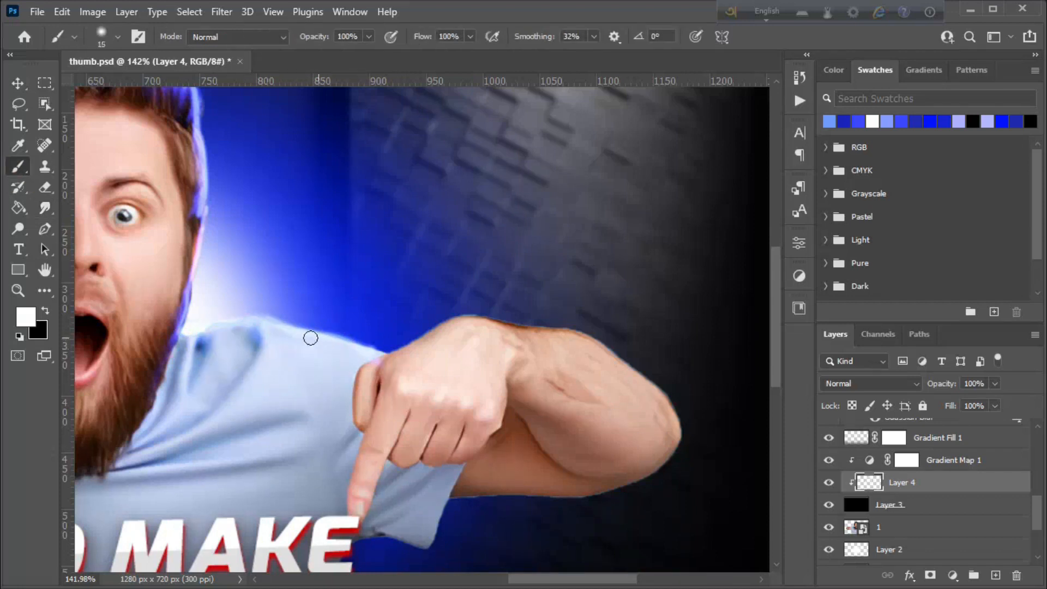
{"action": "key", "text": "bracketleft"}
{"action": "left_click", "coordinate": [381, 355]}
{"action": "mouse_move", "coordinate": [396, 355]}
{"action": "left_mouse_down"}
{"action": "mouse_move", "coordinate": [448, 324]}
{"action": "mouse_move", "coordinate": [515, 315]}
{"action": "mouse_move", "coordinate": [592, 333]}
{"action": "mouse_move", "coordinate": [650, 379]}
{"action": "mouse_move", "coordinate": [679, 433]}
{"action": "mouse_move", "coordinate": [678, 447]}
{"action": "mouse_move", "coordinate": [603, 492]}
{"action": "left_mouse_up"}
Step: Smudge the highlight inward along the right hand, forearm and elbow with a 9 px brush
{"action": "left_click", "coordinate": [45, 208]}
{"action": "key", "text": "bracketleft"}
{"action": "left_click_drag", "start_coordinate": [499, 319], "coordinate": [474, 321]}
{"action": "mouse_move", "coordinate": [647, 369]}
{"action": "left_mouse_down"}
{"action": "mouse_move", "coordinate": [664, 400]}
{"action": "mouse_move", "coordinate": [644, 372]}
{"action": "mouse_move", "coordinate": [572, 344]}
{"action": "mouse_move", "coordinate": [632, 362]}
{"action": "mouse_move", "coordinate": [597, 345]}
{"action": "mouse_move", "coordinate": [528, 337]}
{"action": "left_mouse_up"}
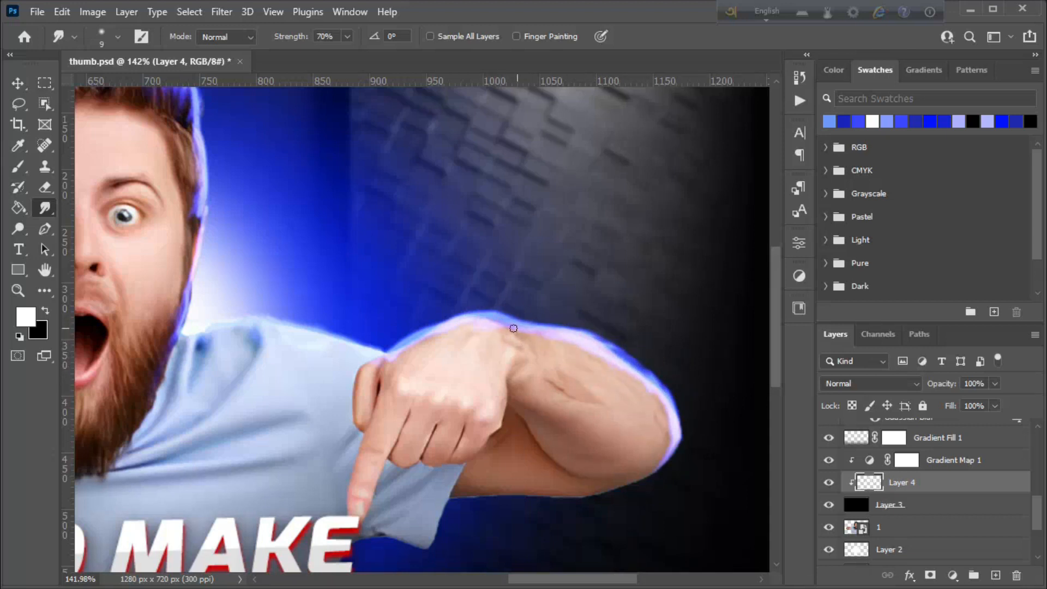
{"action": "left_click_drag", "start_coordinate": [460, 334], "coordinate": [360, 389]}
{"action": "left_click_drag", "start_coordinate": [639, 388], "coordinate": [568, 412]}
Step: Soften the highlight along the left forearm with a 25 px Smudge brush
{"action": "key", "text": "z"}
{"action": "left_click_drag", "start_coordinate": [470, 331], "coordinate": [206, 347]}
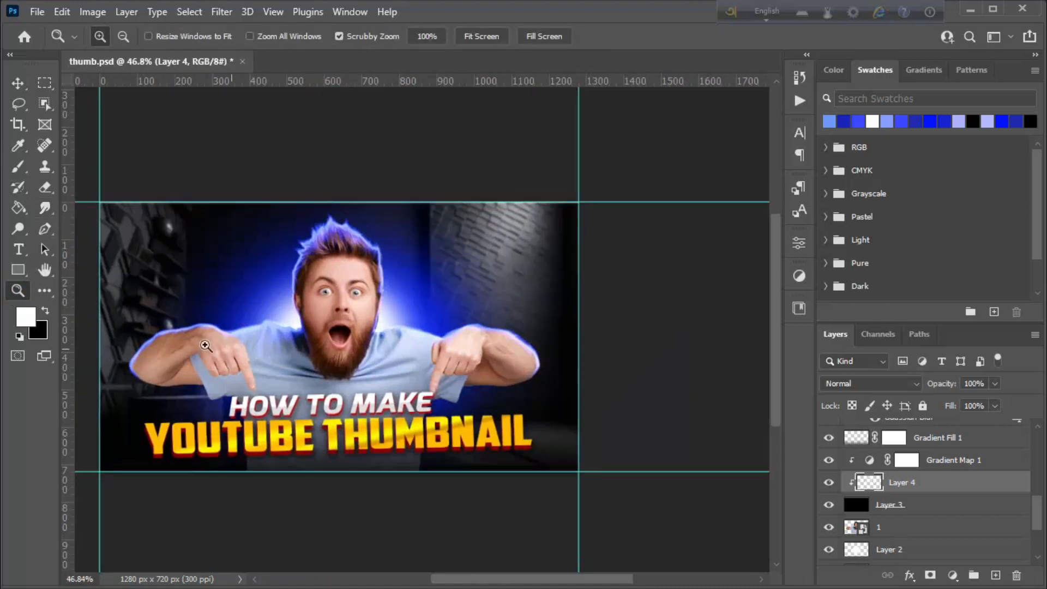
{"action": "left_click_drag", "start_coordinate": [120, 331], "coordinate": [218, 328]}
{"action": "left_click_drag", "start_coordinate": [120, 274], "coordinate": [130, 274]}
{"action": "key", "text": "r"}
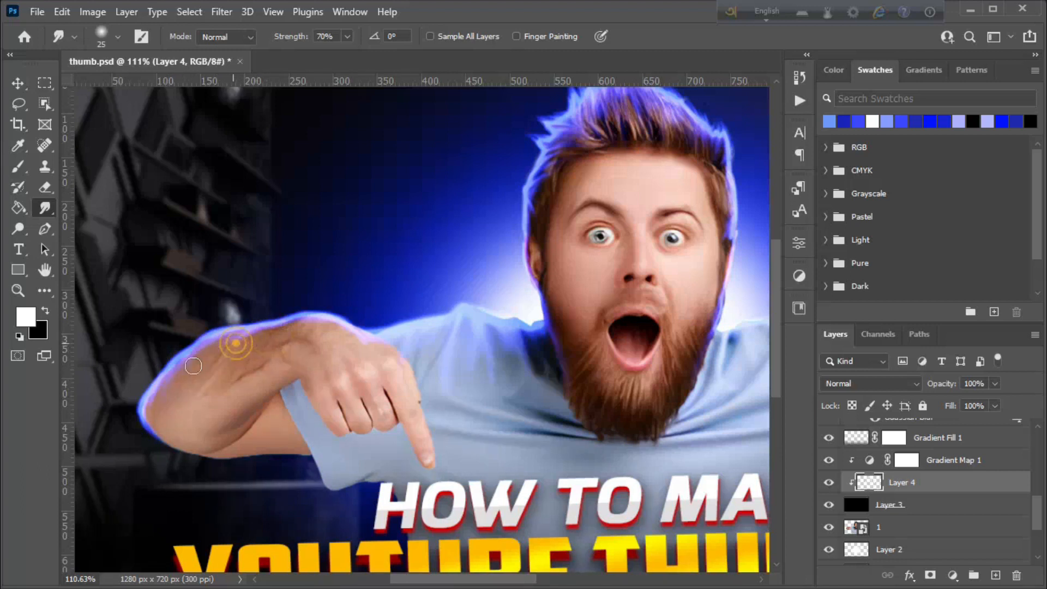
Step: Paint a 10 px highlight along the right sleeve hem and the forearm's underside, and smudge it inward
{"action": "key", "text": "z"}
{"action": "left_click_drag", "start_coordinate": [349, 282], "coordinate": [215, 297]}
{"action": "mouse_move", "coordinate": [332, 327]}
{"action": "left_mouse_down"}
{"action": "mouse_move", "coordinate": [398, 344]}
{"action": "mouse_move", "coordinate": [401, 387]}
{"action": "mouse_move", "coordinate": [325, 285]}
{"action": "left_mouse_up"}
{"action": "left_click_drag", "start_coordinate": [480, 371], "coordinate": [515, 376]}
{"action": "key", "text": "r"}
{"action": "key", "text": "b"}
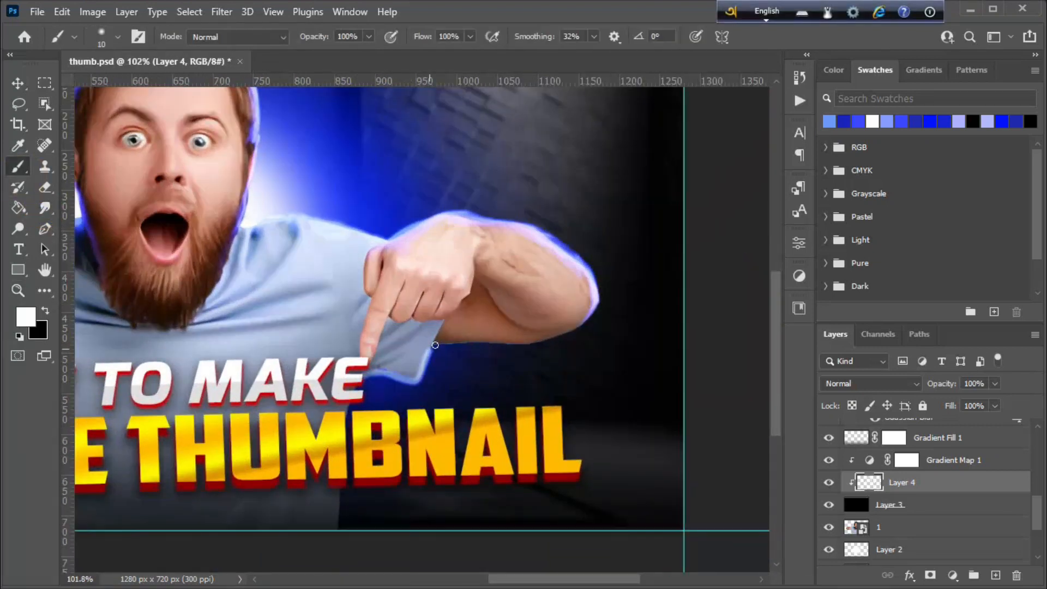
{"action": "key", "text": "r"}
{"action": "mouse_move", "coordinate": [414, 362]}
{"action": "left_mouse_down"}
{"action": "mouse_move", "coordinate": [403, 327]}
{"action": "mouse_move", "coordinate": [418, 361]}
{"action": "mouse_move", "coordinate": [362, 368]}
{"action": "left_mouse_up"}
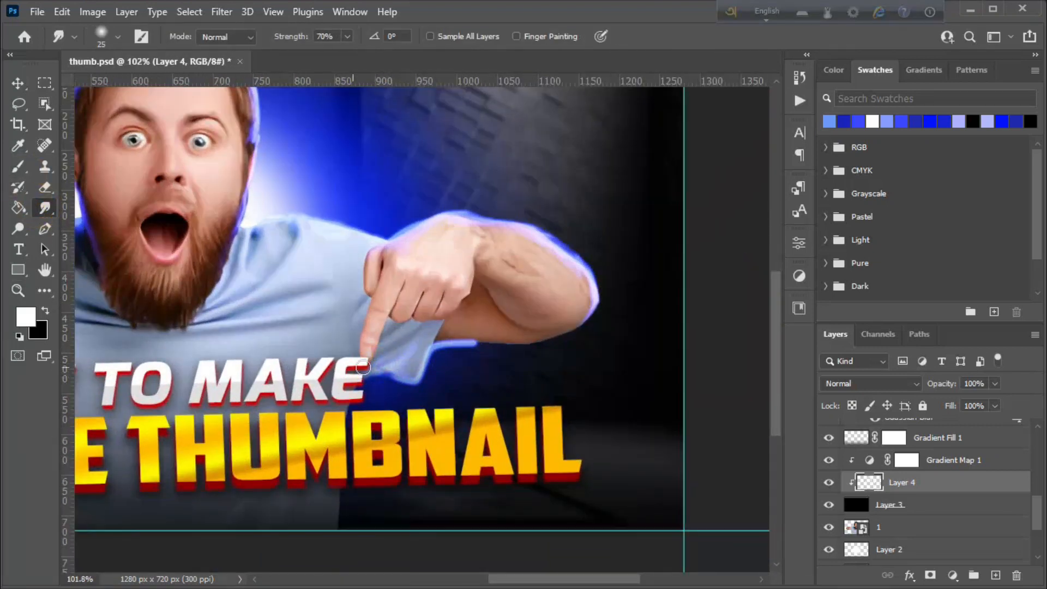
{"action": "left_click_drag", "start_coordinate": [422, 340], "coordinate": [540, 341]}
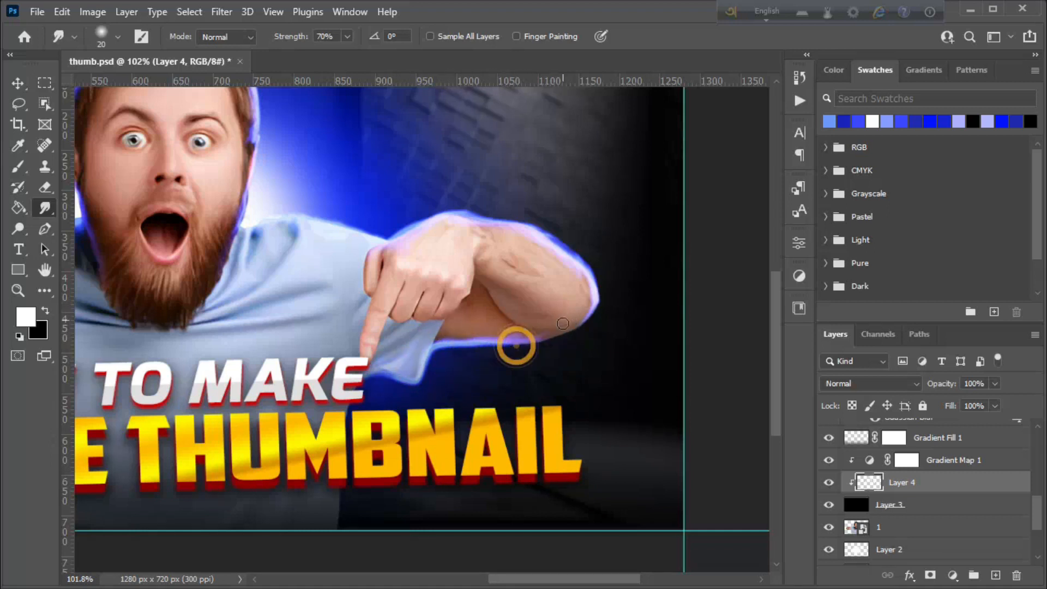
Step: Paint a highlight along the left sleeve hem and the forearm's underside, and smudge it inward with a 20 px brush
{"action": "left_click_drag", "start_coordinate": [545, 577], "coordinate": [444, 578]}
{"action": "left_click", "coordinate": [18, 166]}
{"action": "mouse_move", "coordinate": [346, 375]}
{"action": "left_mouse_down"}
{"action": "mouse_move", "coordinate": [248, 344]}
{"action": "mouse_move", "coordinate": [323, 342]}
{"action": "mouse_move", "coordinate": [398, 366]}
{"action": "mouse_move", "coordinate": [342, 366]}
{"action": "mouse_move", "coordinate": [271, 341]}
{"action": "mouse_move", "coordinate": [238, 348]}
{"action": "mouse_move", "coordinate": [219, 328]}
{"action": "left_mouse_up"}
{"action": "key", "text": "ctrl+z"}
{"action": "key", "text": "ctrl+z"}
{"action": "left_click", "coordinate": [45, 209]}
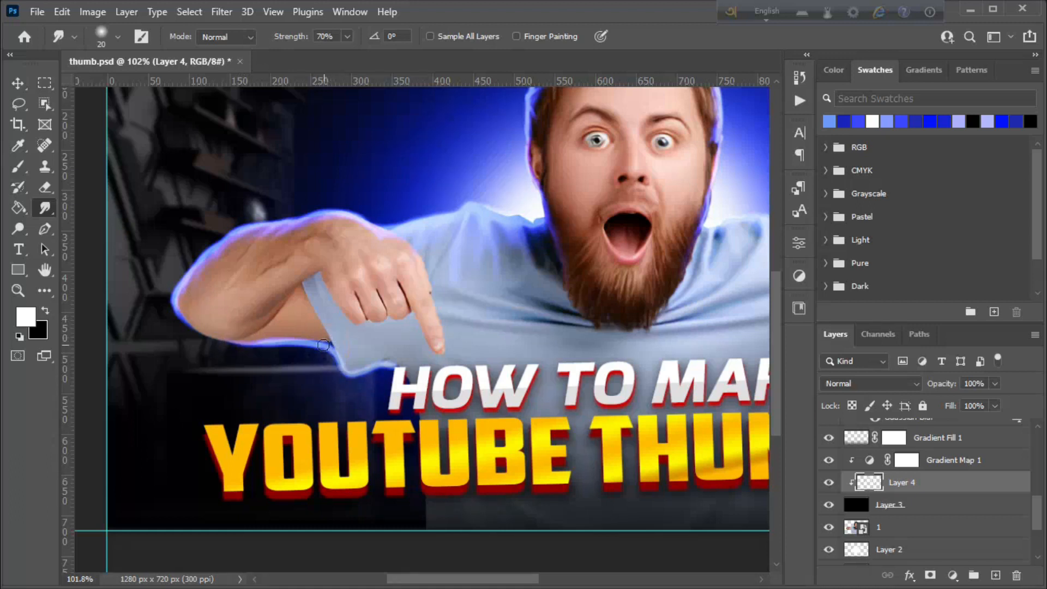
{"action": "left_click_drag", "start_coordinate": [335, 351], "coordinate": [403, 366]}
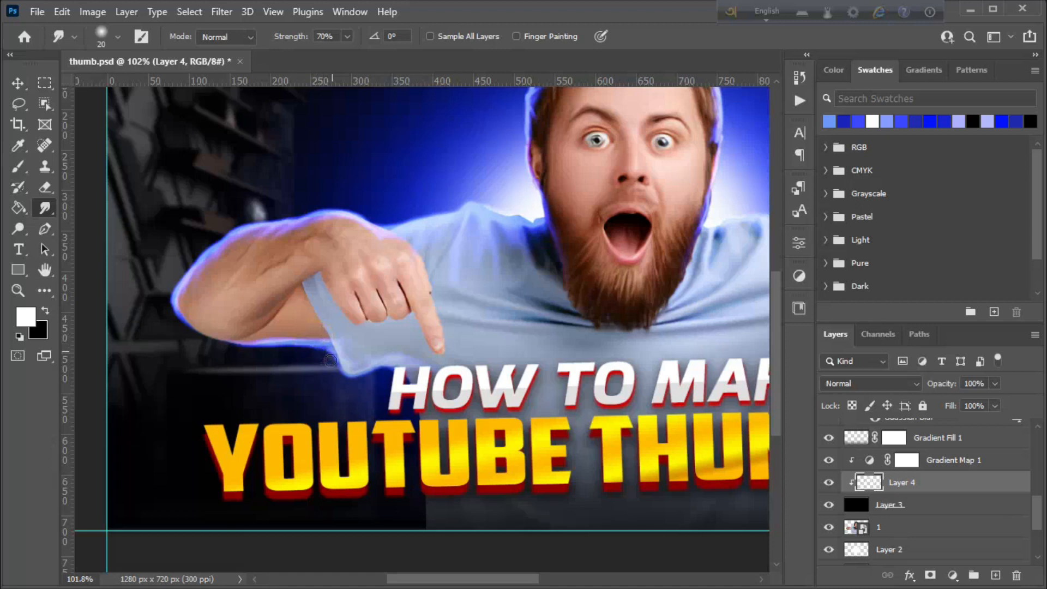
Step: Smudge the blue highlights further into the front and left side of the hair with a 25 px brush
{"action": "key", "text": "ctrl+0"}
{"action": "scroll", "coordinate": [375, 293], "scroll_direction": "up", "scroll_amount": 5}
{"action": "key", "text": "b"}
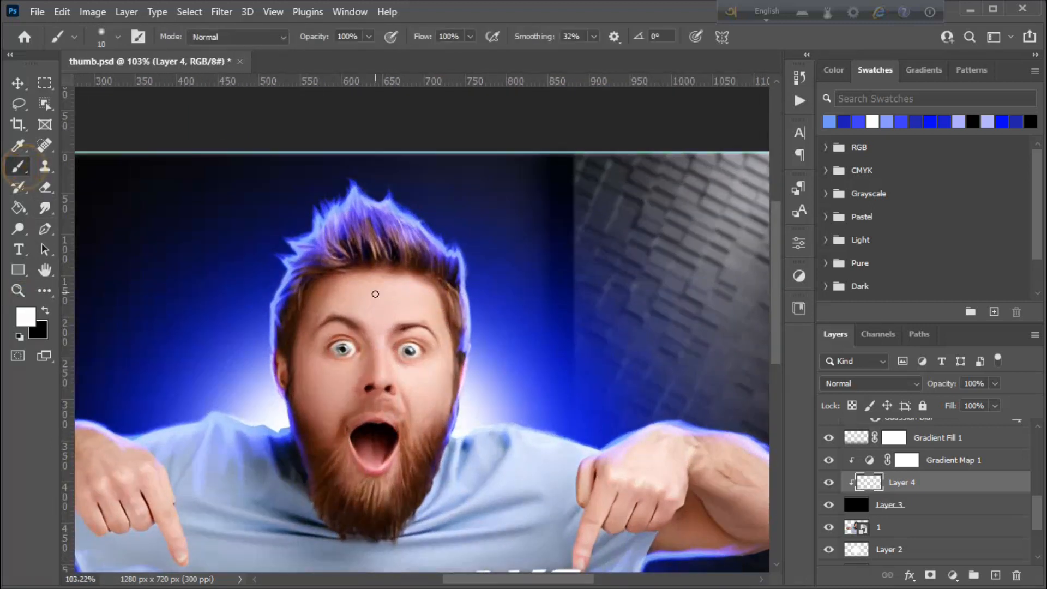
{"action": "left_click", "coordinate": [51, 207]}
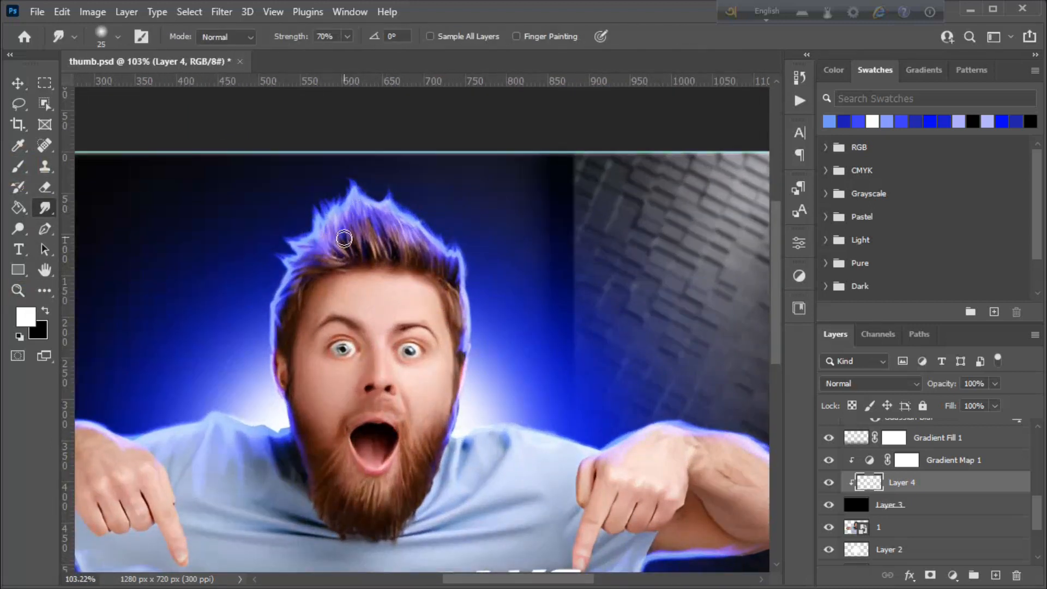
{"action": "left_click", "coordinate": [404, 250]}
{"action": "left_click", "coordinate": [400, 245]}
{"action": "left_click", "coordinate": [278, 327]}
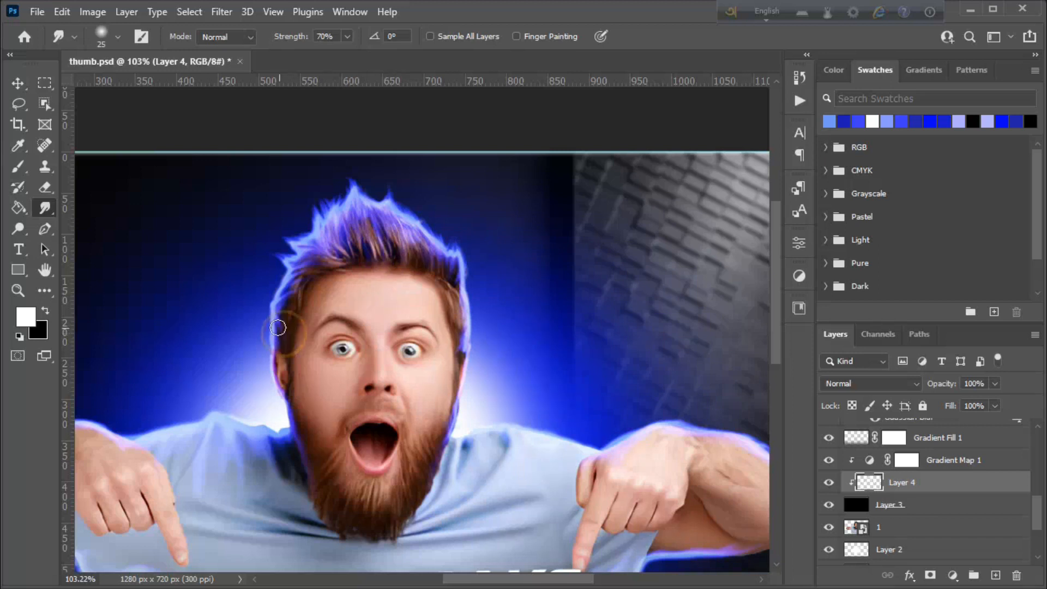
{"action": "scroll", "coordinate": [299, 295], "scroll_direction": "down", "scroll_amount": 3}
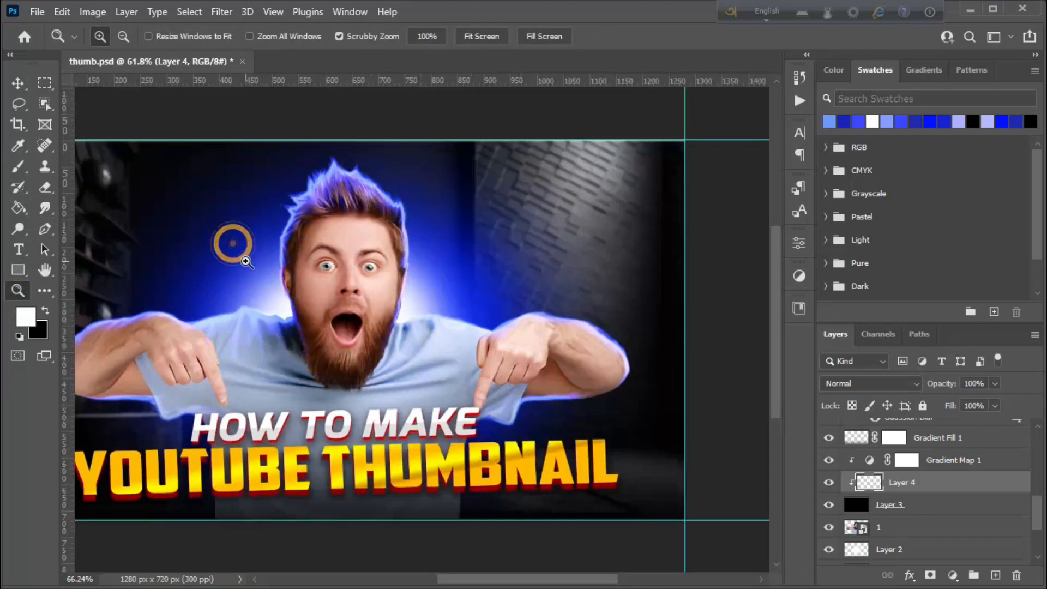
{"action": "left_click_drag", "start_coordinate": [233, 241], "coordinate": [273, 306]}
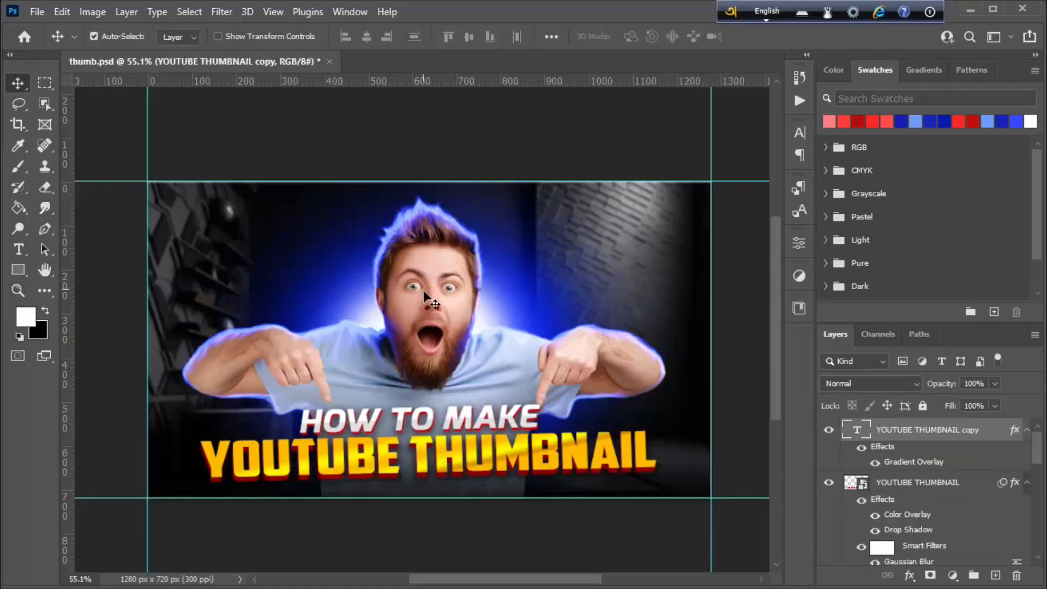
Step: Place the image p from the Thumb folder in File Explorer directly above the bg layer
{"action": "left_click", "coordinate": [425, 295]}
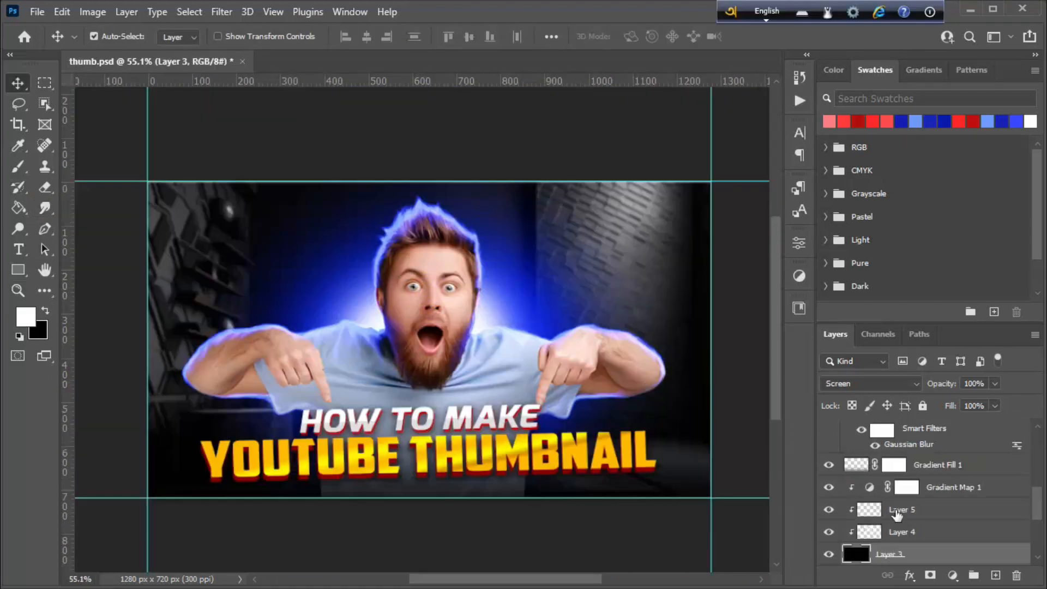
{"action": "scroll", "coordinate": [896, 514], "scroll_direction": "down", "scroll_amount": 3}
{"action": "left_click", "coordinate": [899, 472]}
{"action": "scroll", "coordinate": [872, 496], "scroll_direction": "down", "scroll_amount": 1}
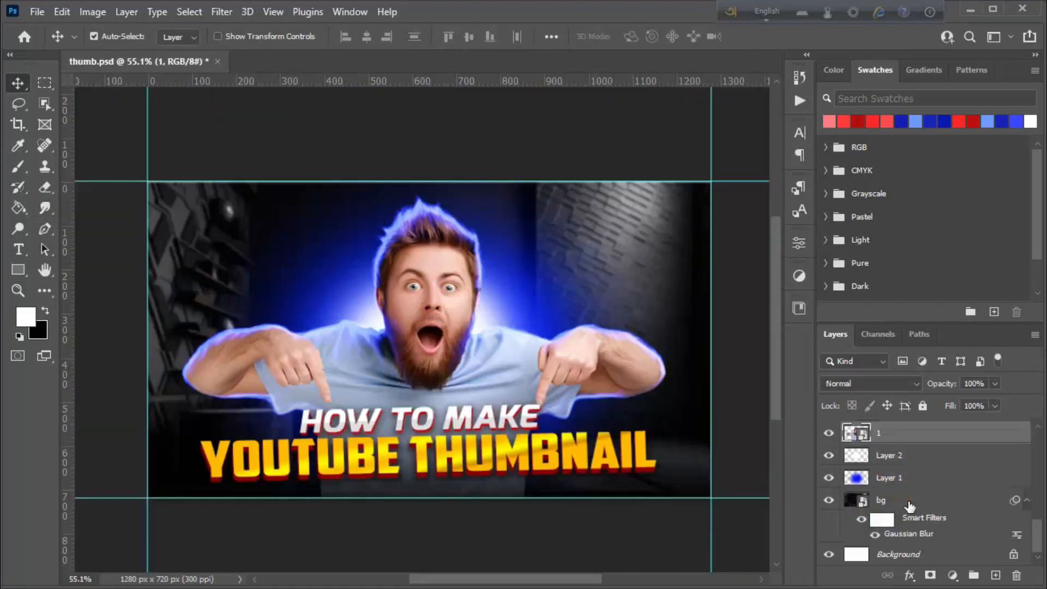
{"action": "left_click", "coordinate": [870, 500]}
{"action": "key", "text": "alt+Tab"}
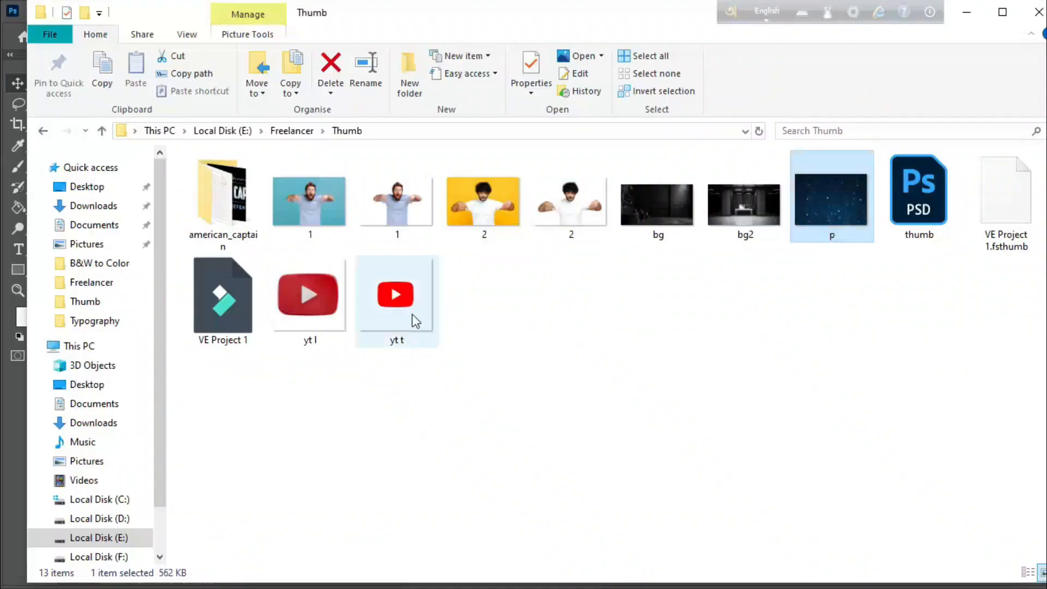
{"action": "left_click_drag", "start_coordinate": [831, 213], "coordinate": [436, 399]}
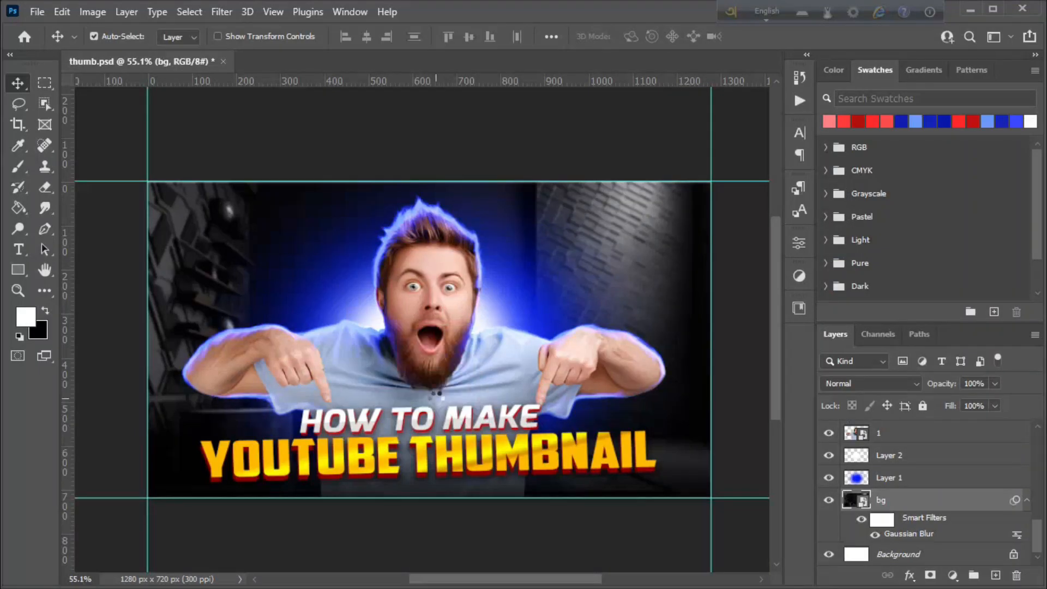
Step: Scale the placed p image to 10.24% so it spans the canvas width, and set its blend mode to Color Dodge
{"action": "left_click_drag", "start_coordinate": [657, 340], "coordinate": [713, 337]}
{"action": "left_click_drag", "start_coordinate": [186, 344], "coordinate": [130, 343]}
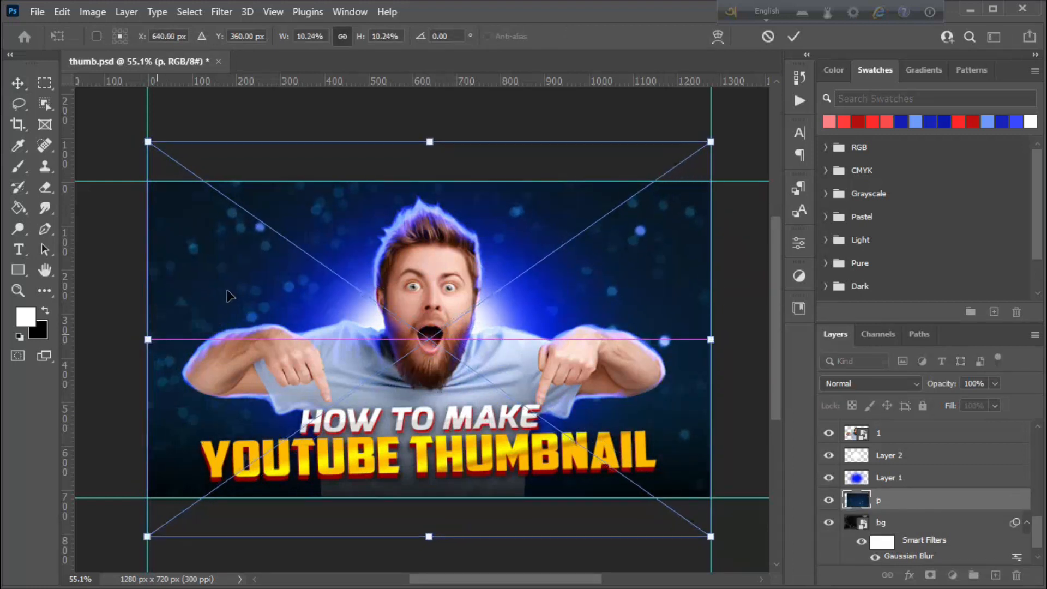
{"action": "left_click", "coordinate": [793, 37]}
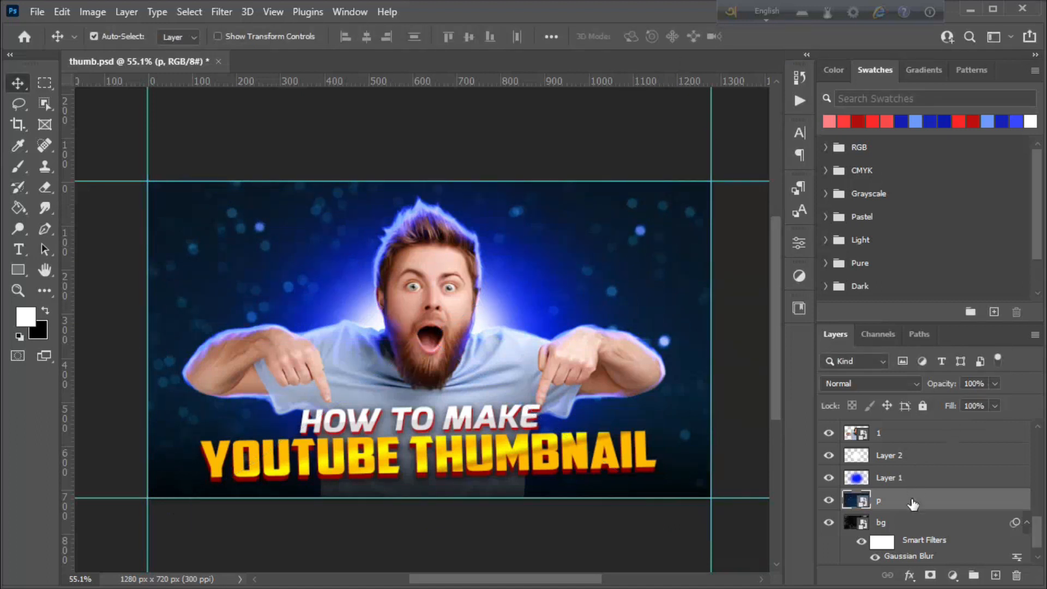
{"action": "left_click", "coordinate": [869, 387]}
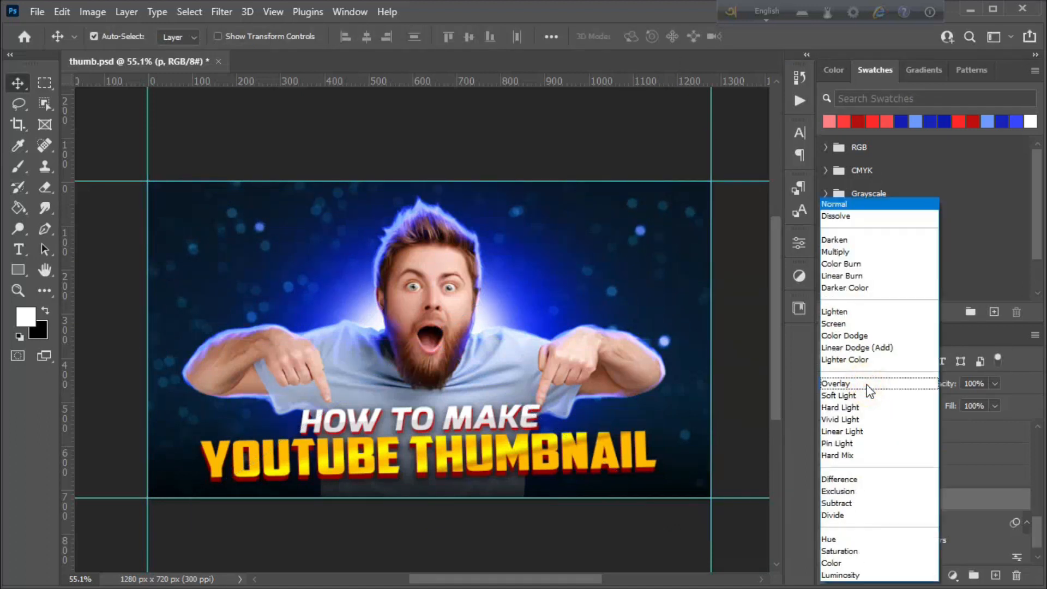
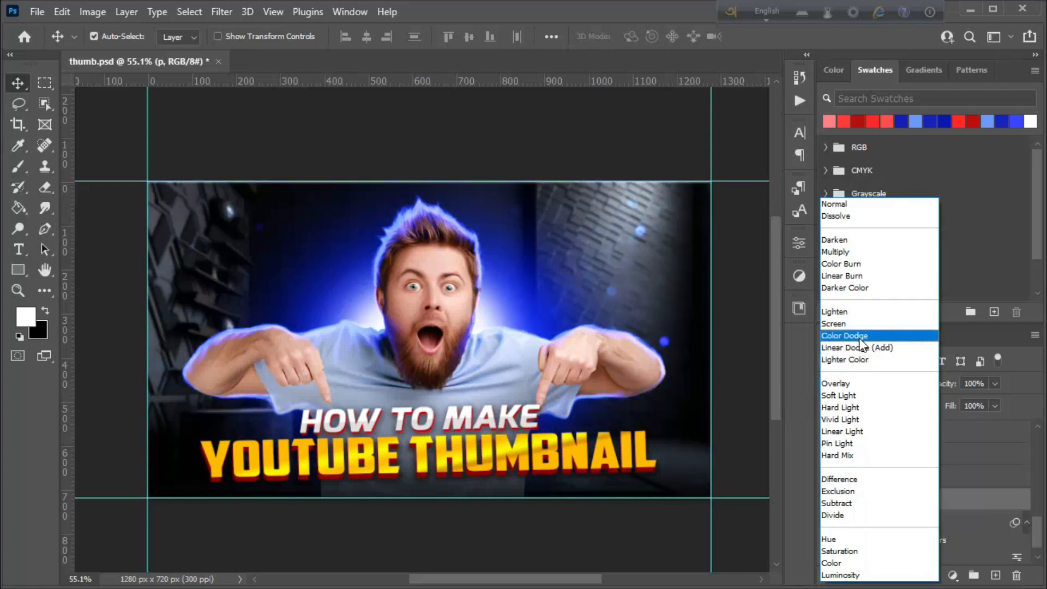
{"action": "left_click", "coordinate": [862, 337]}
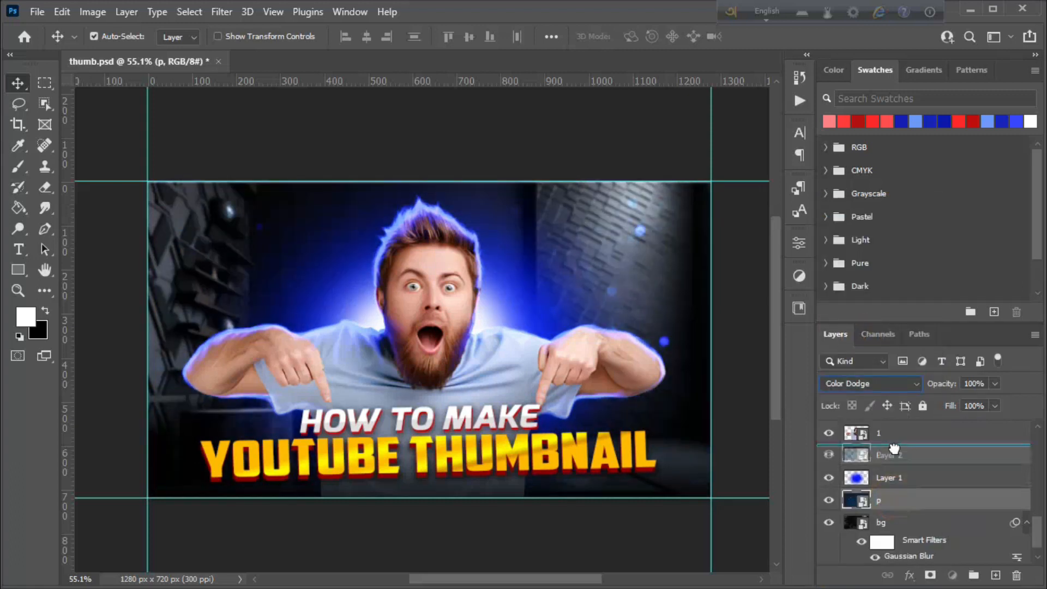
Step: Compare the thumbnail with the p layer hidden and shown, and place the yt t image from the Thumb folder as an embedded object
{"action": "left_click", "coordinate": [828, 457]}
{"action": "left_click", "coordinate": [828, 457]}
{"action": "key", "text": "z"}
{"action": "left_click", "coordinate": [37, 12]}
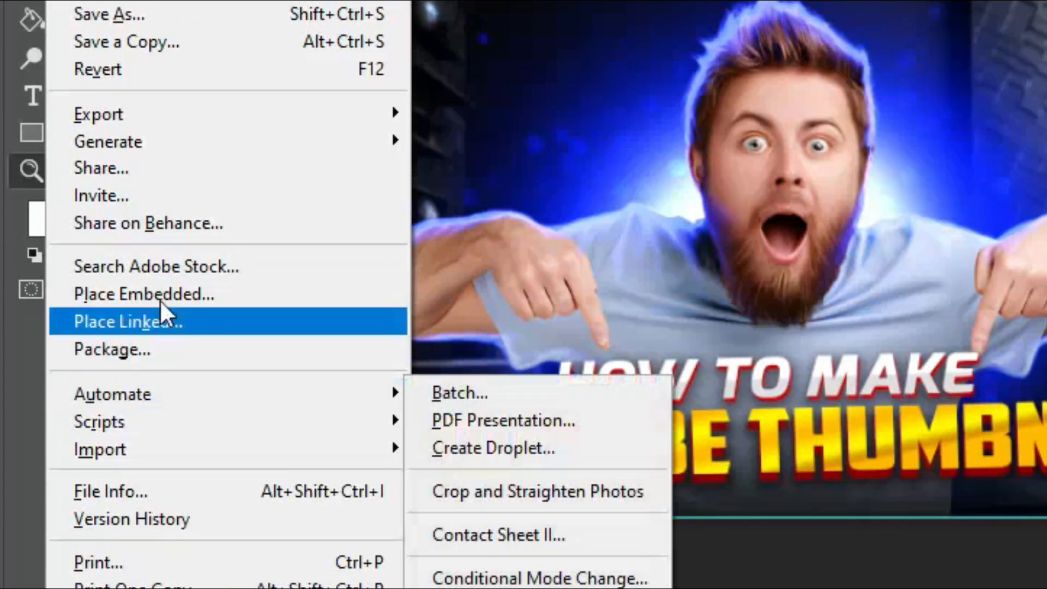
{"action": "left_click", "coordinate": [160, 292]}
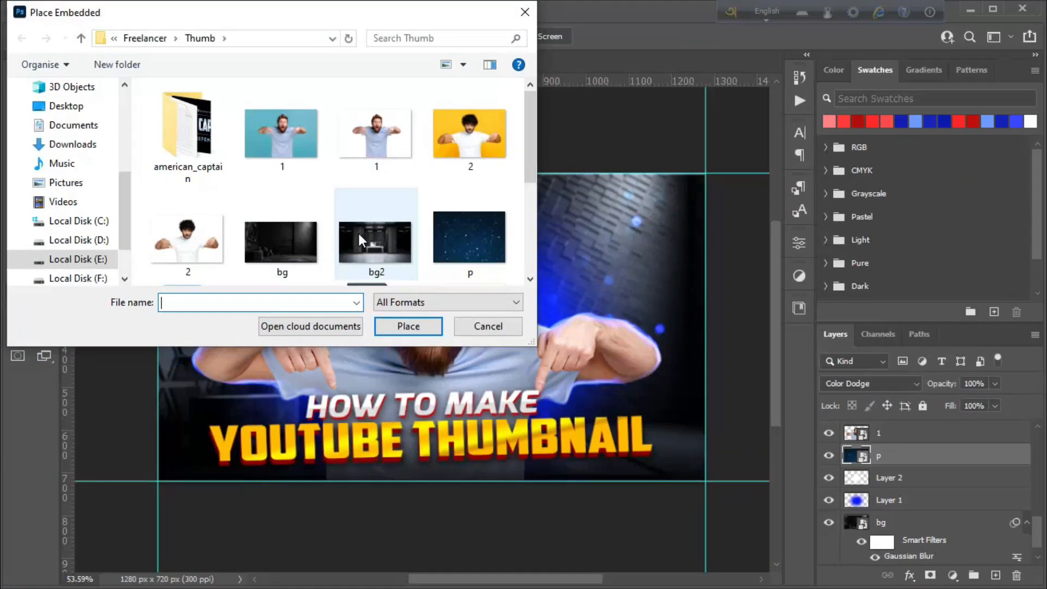
{"action": "scroll", "coordinate": [358, 233], "scroll_direction": "down", "scroll_amount": 5}
{"action": "double_click", "coordinate": [198, 244]}
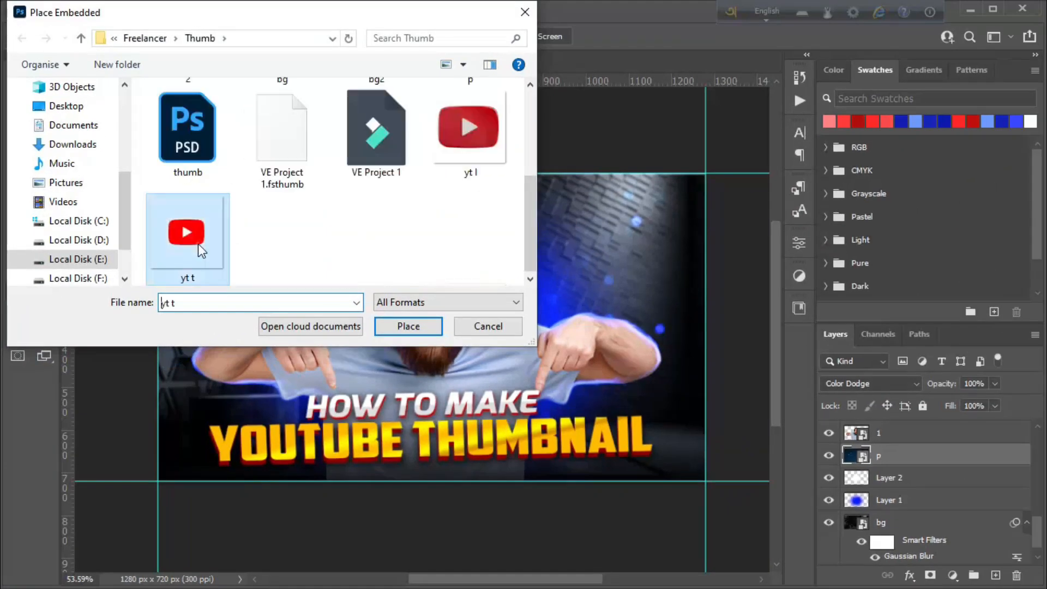
Step: Scale the placed YouTube logo to about 1.76%, tilt it clockwise about 12.55°, and position it right of the man's head
{"action": "left_click_drag", "start_coordinate": [585, 174], "coordinate": [490, 268]}
{"action": "left_click_drag", "start_coordinate": [417, 371], "coordinate": [582, 272]}
{"action": "left_click_drag", "start_coordinate": [655, 170], "coordinate": [594, 231]}
{"action": "left_click_drag", "start_coordinate": [545, 294], "coordinate": [582, 246]}
{"action": "left_click_drag", "start_coordinate": [644, 180], "coordinate": [611, 224]}
{"action": "left_click", "coordinate": [793, 37]}
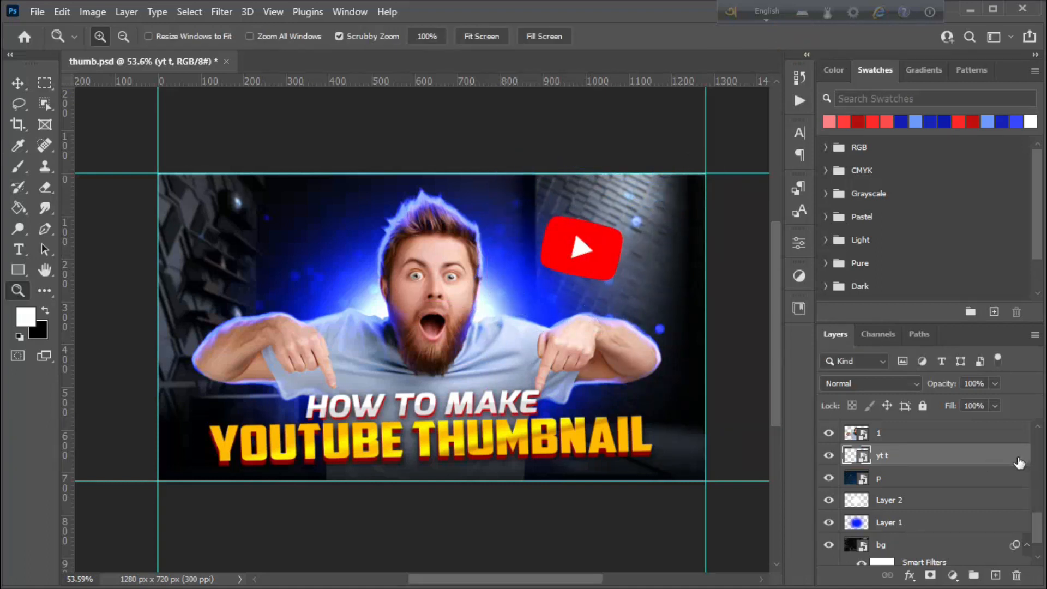
Step: Add a Bevel & Emboss effect to the yt t layer with highlight color ffffff and shadow color 000000
{"action": "double_click", "coordinate": [1018, 462]}
{"action": "left_click_drag", "start_coordinate": [589, 109], "coordinate": [741, 83]}
{"action": "left_click", "coordinate": [755, 196]}
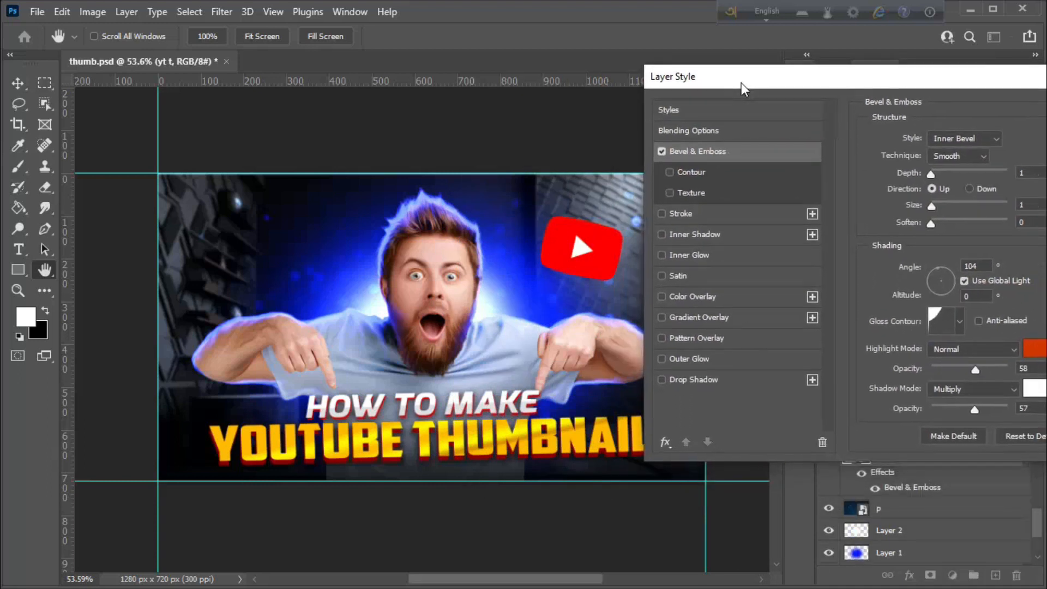
{"action": "left_click", "coordinate": [1041, 351]}
{"action": "type", "text": "ffffff"}
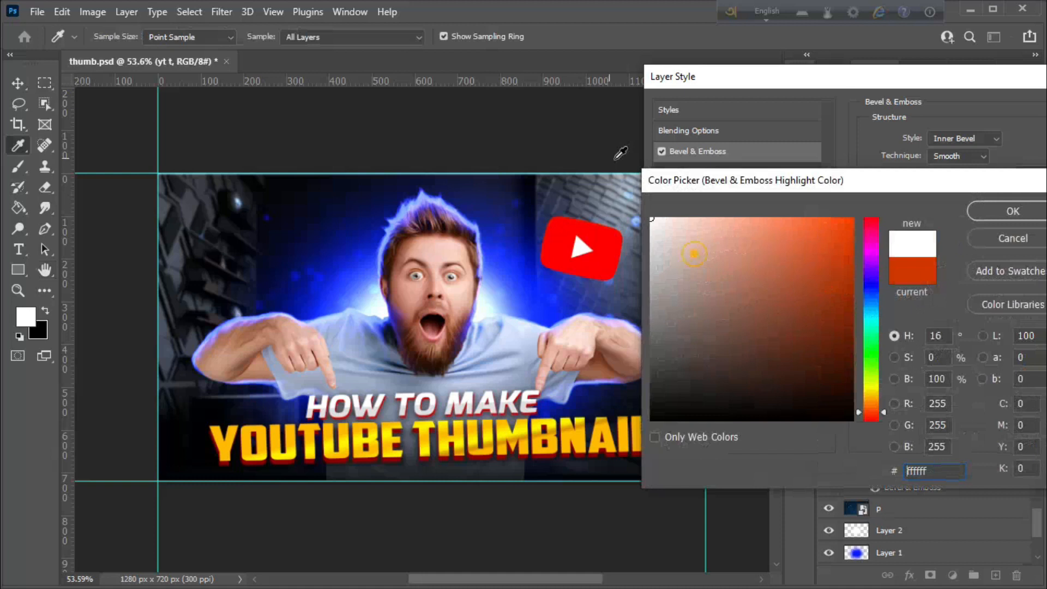
{"action": "left_click", "coordinate": [1008, 214]}
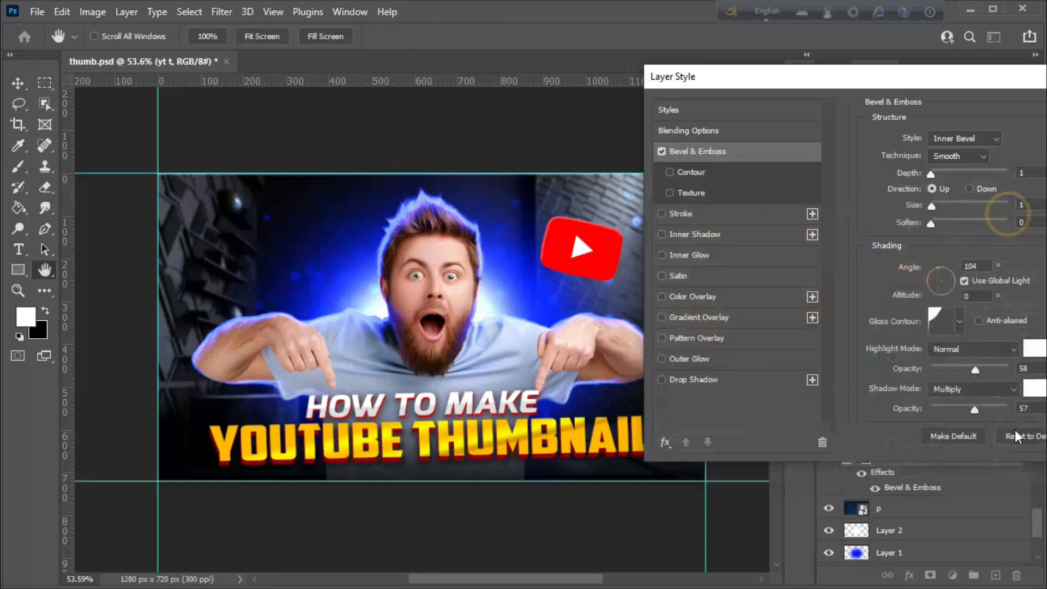
{"action": "left_click", "coordinate": [1040, 396]}
{"action": "type", "text": "000000"}
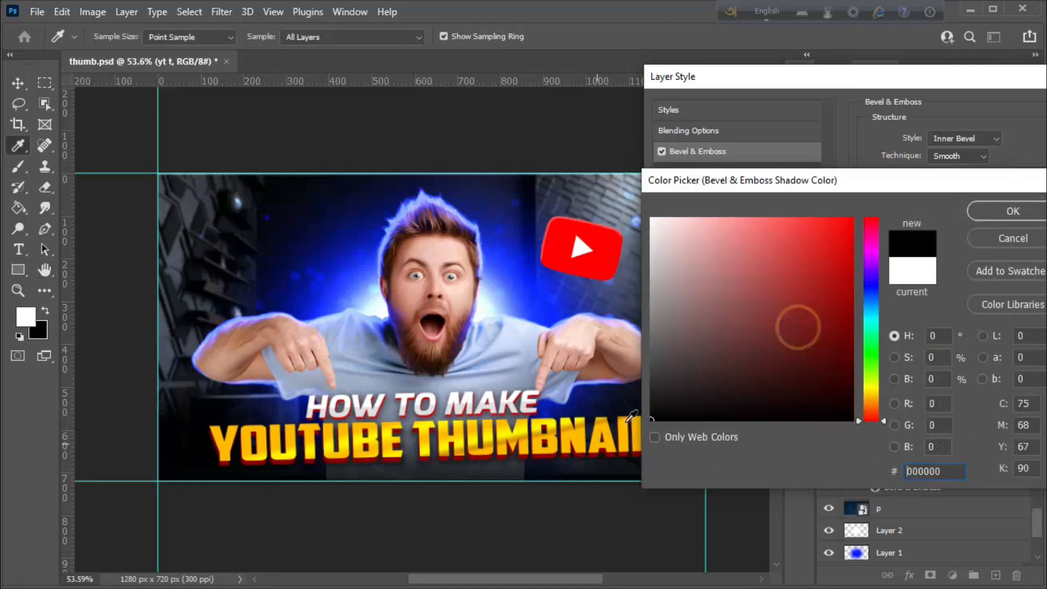
{"action": "left_click", "coordinate": [1006, 211]}
Step: Set the bevel's depth to 261%, size to 10 px, soften to 5 px and highlight opacity to 68%, and apply the layer style
{"action": "left_click_drag", "start_coordinate": [931, 173], "coordinate": [940, 205]}
{"action": "left_click", "coordinate": [938, 205]}
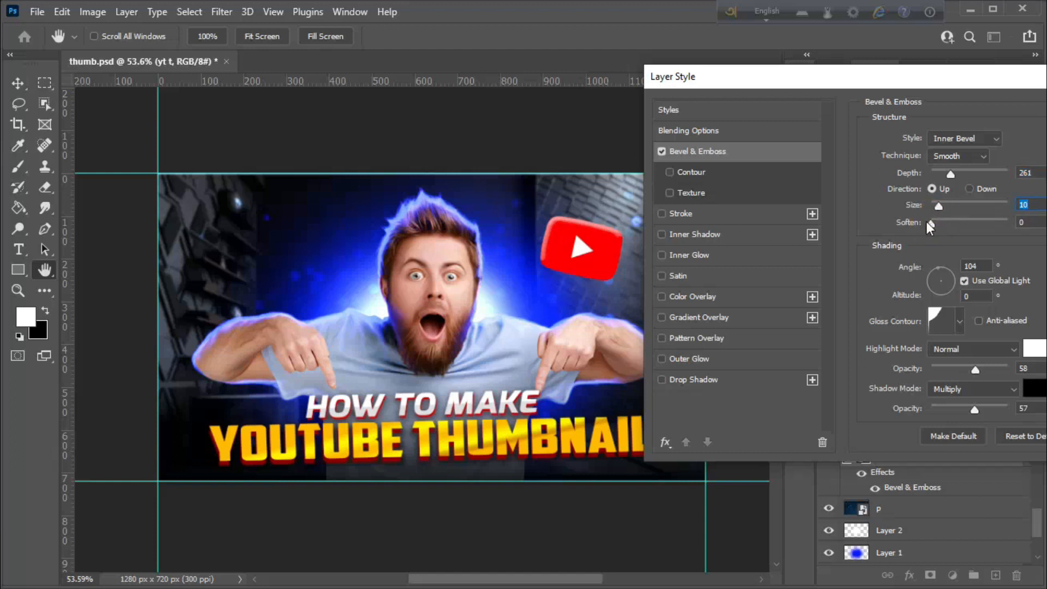
{"action": "left_click", "coordinate": [955, 221]}
{"action": "mouse_move", "coordinate": [975, 370]}
{"action": "left_mouse_down"}
{"action": "mouse_move", "coordinate": [958, 371]}
{"action": "mouse_move", "coordinate": [981, 370]}
{"action": "left_mouse_up"}
{"action": "left_click_drag", "start_coordinate": [870, 76], "coordinate": [713, 55]}
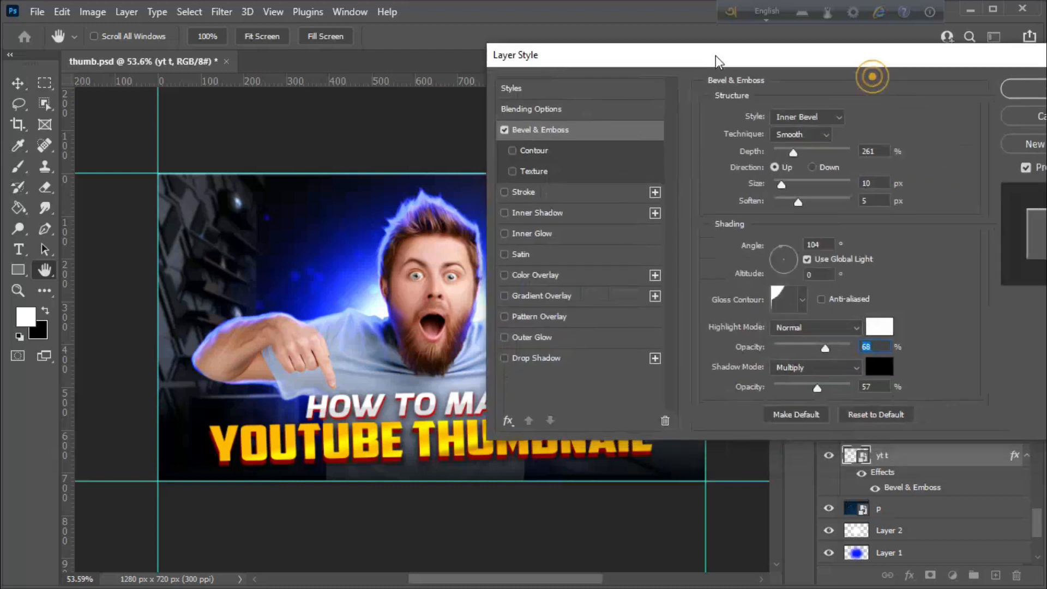
{"action": "left_click", "coordinate": [1037, 90]}
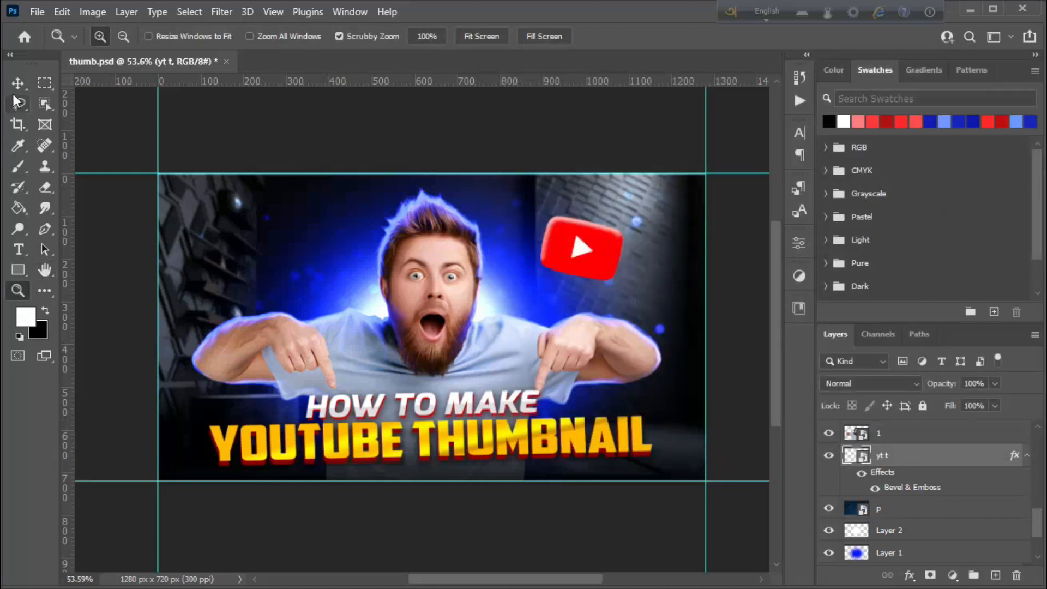
Step: Move the yt t layer to the top of the layer stack, above the YOUTUBE THUMBNAIL copy text
{"action": "left_click", "coordinate": [19, 85]}
{"action": "left_click_drag", "start_coordinate": [597, 251], "coordinate": [579, 246]}
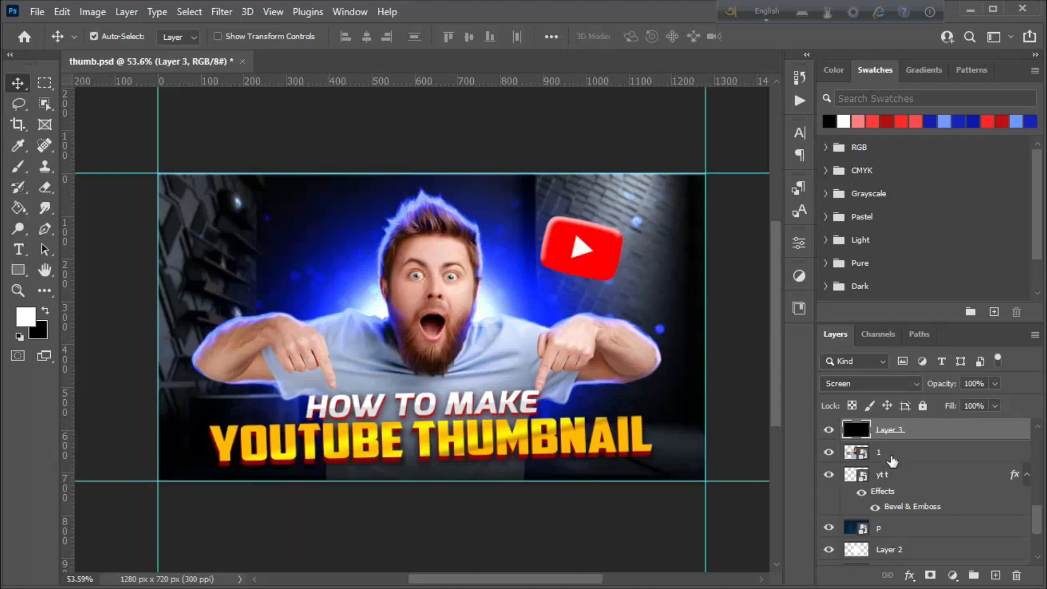
{"action": "scroll", "coordinate": [919, 480], "scroll_direction": "down", "scroll_amount": 3}
{"action": "scroll", "coordinate": [919, 479], "scroll_direction": "up", "scroll_amount": 5}
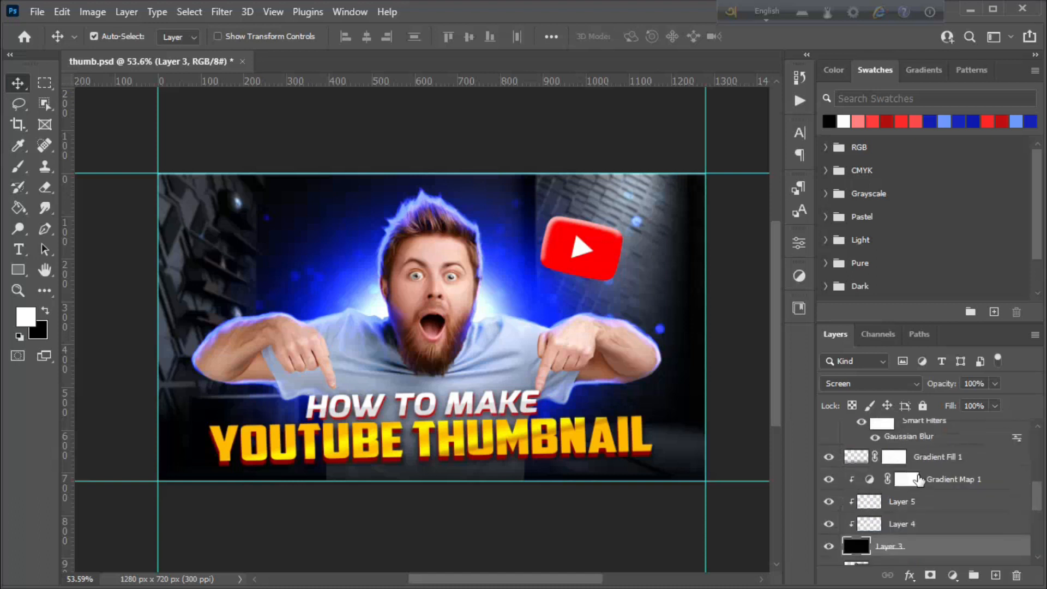
{"action": "scroll", "coordinate": [917, 480], "scroll_direction": "down", "scroll_amount": 3}
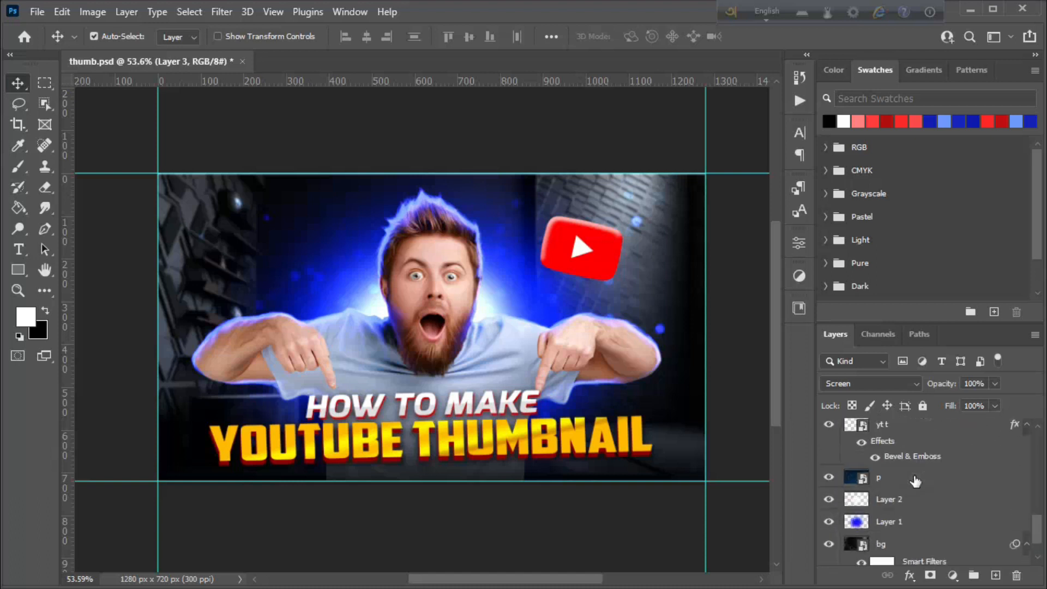
{"action": "scroll", "coordinate": [915, 480], "scroll_direction": "up", "scroll_amount": 1}
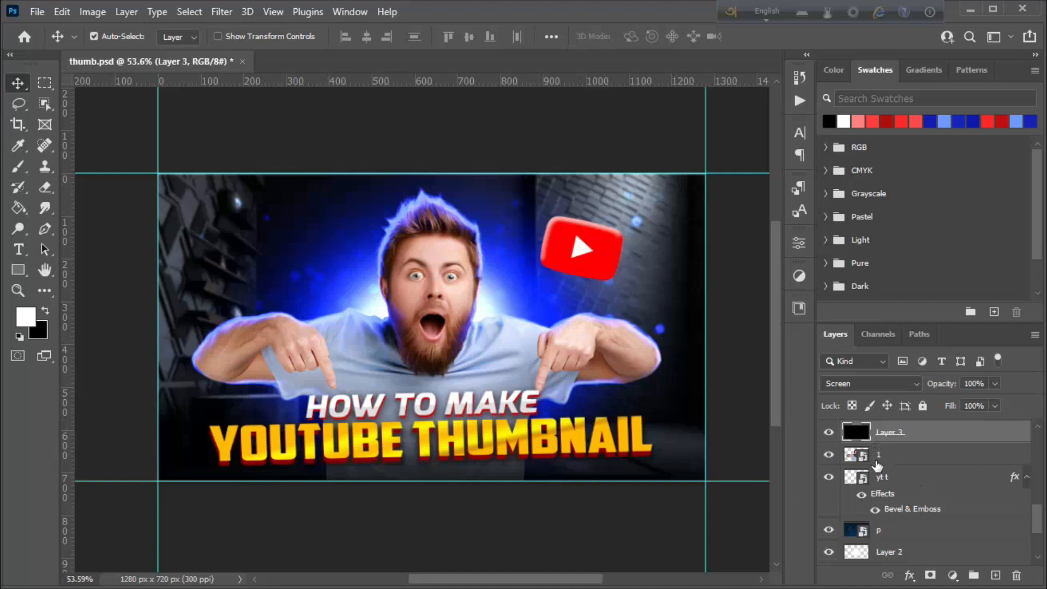
{"action": "left_click", "coordinate": [832, 483]}
{"action": "left_click_drag", "start_coordinate": [882, 480], "coordinate": [885, 426]}
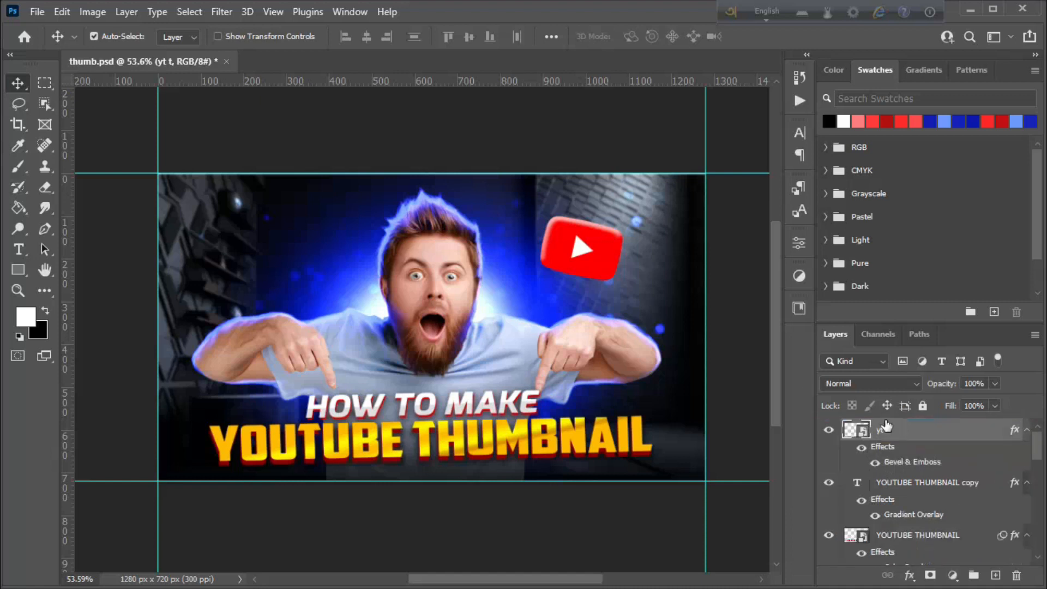
Step: Tilt the YouTube logo further clockwise, enlarge it slightly, and shift it up and to the right beside the man's head
{"action": "key", "text": "ctrl+t"}
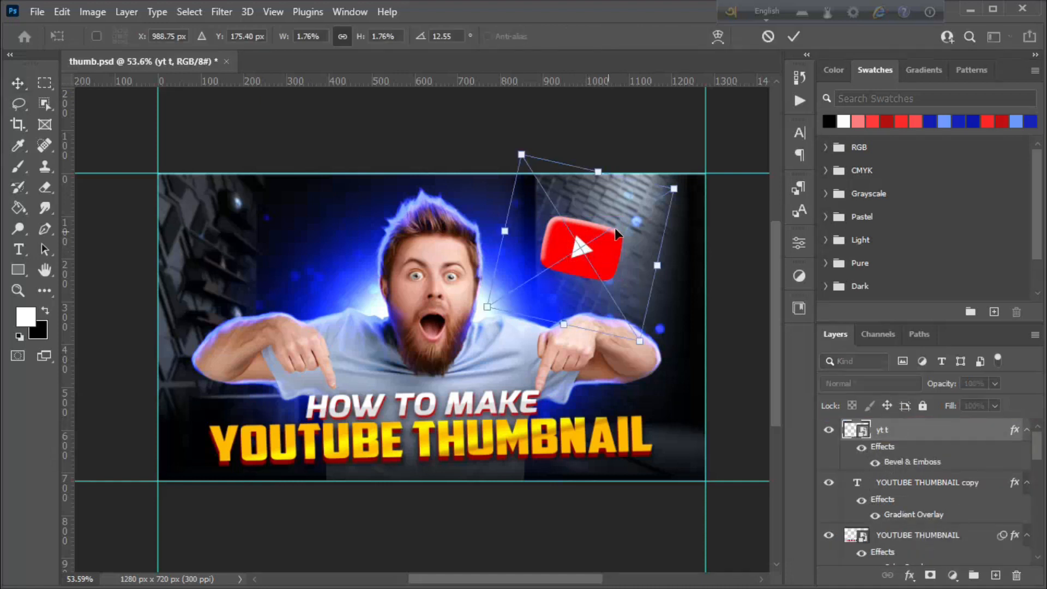
{"action": "left_click_drag", "start_coordinate": [688, 187], "coordinate": [696, 206]}
{"action": "left_click_drag", "start_coordinate": [576, 245], "coordinate": [579, 236]}
{"action": "left_click", "coordinate": [794, 36]}
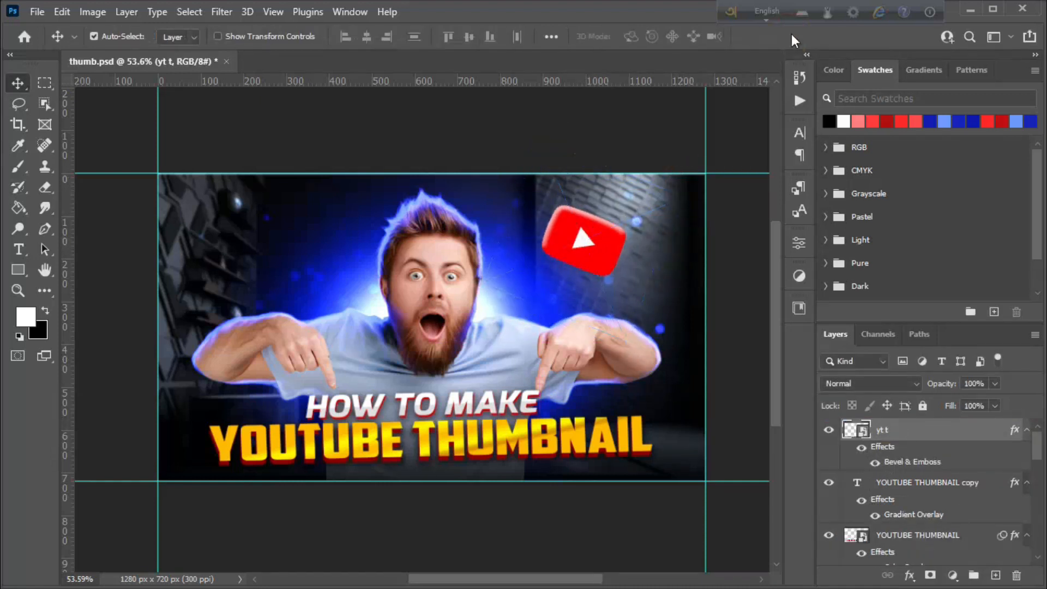
{"action": "key", "text": "ctrl+t"}
{"action": "left_click_drag", "start_coordinate": [695, 180], "coordinate": [702, 197]}
{"action": "mouse_move", "coordinate": [585, 243]}
{"action": "left_mouse_down"}
{"action": "mouse_move", "coordinate": [599, 252]}
{"action": "mouse_move", "coordinate": [597, 243]}
{"action": "left_mouse_up"}
{"action": "left_click_drag", "start_coordinate": [722, 190], "coordinate": [717, 179]}
{"action": "left_click_drag", "start_coordinate": [701, 203], "coordinate": [706, 201]}
{"action": "left_click", "coordinate": [793, 36]}
Step: Duplicate the YouTube logo to the left of the man's head, make the copy smaller and tilt it counterclockwise
{"action": "left_click_drag", "start_coordinate": [605, 237], "coordinate": [253, 251]}
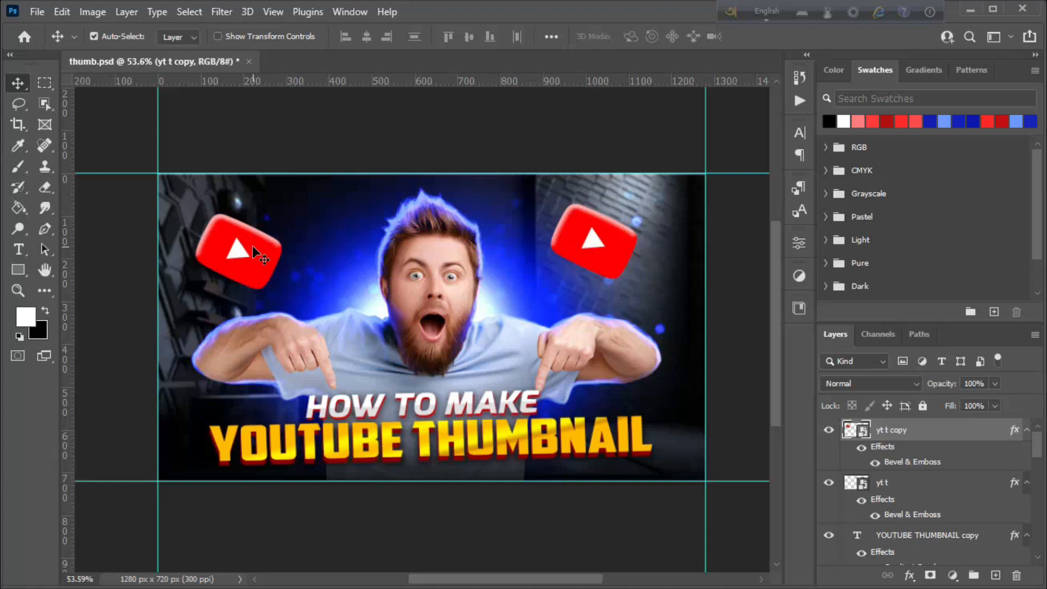
{"action": "key", "text": "ctrl+t"}
{"action": "left_click_drag", "start_coordinate": [355, 206], "coordinate": [281, 143]}
{"action": "left_click_drag", "start_coordinate": [341, 297], "coordinate": [284, 272]}
{"action": "left_click_drag", "start_coordinate": [210, 239], "coordinate": [230, 238]}
{"action": "left_click_drag", "start_coordinate": [307, 274], "coordinate": [317, 279]}
{"action": "left_click", "coordinate": [794, 36]}
Step: Duplicate the large YouTube logo into the canvas's lower-left corner, rotated about 38.27° and partly cropped by the canvas edge
{"action": "left_click_drag", "start_coordinate": [590, 241], "coordinate": [173, 475]}
{"action": "key", "text": "ctrl+t"}
{"action": "left_click_drag", "start_coordinate": [303, 417], "coordinate": [313, 448]}
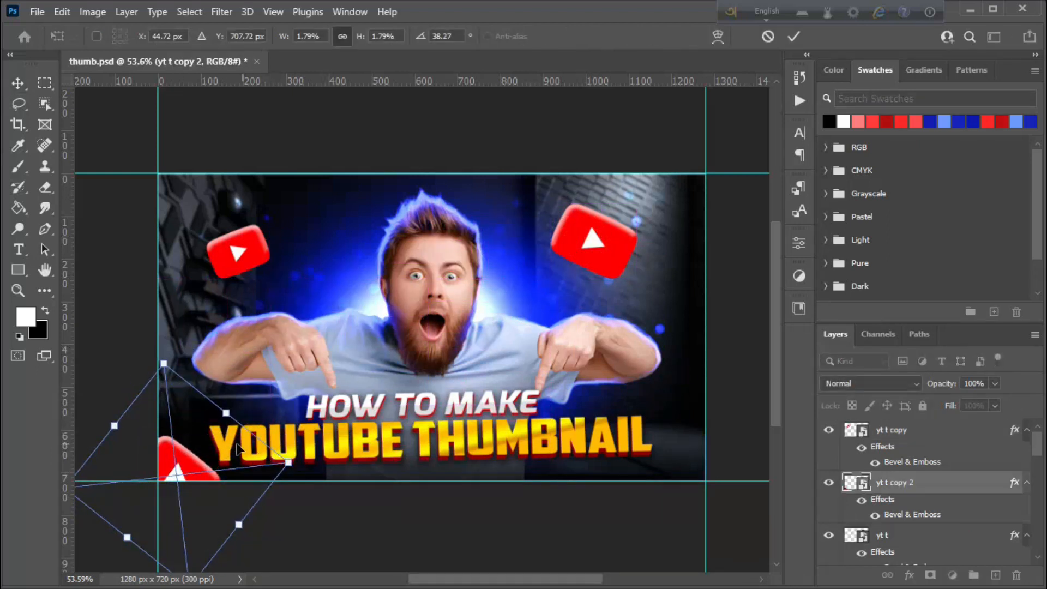
{"action": "left_click_drag", "start_coordinate": [237, 448], "coordinate": [229, 436]}
{"action": "left_click", "coordinate": [793, 36]}
Step: Darken the lower-left corner logo on a new layer above it, using a soft black 125 px brush at 52% flow
{"action": "left_click", "coordinate": [995, 575]}
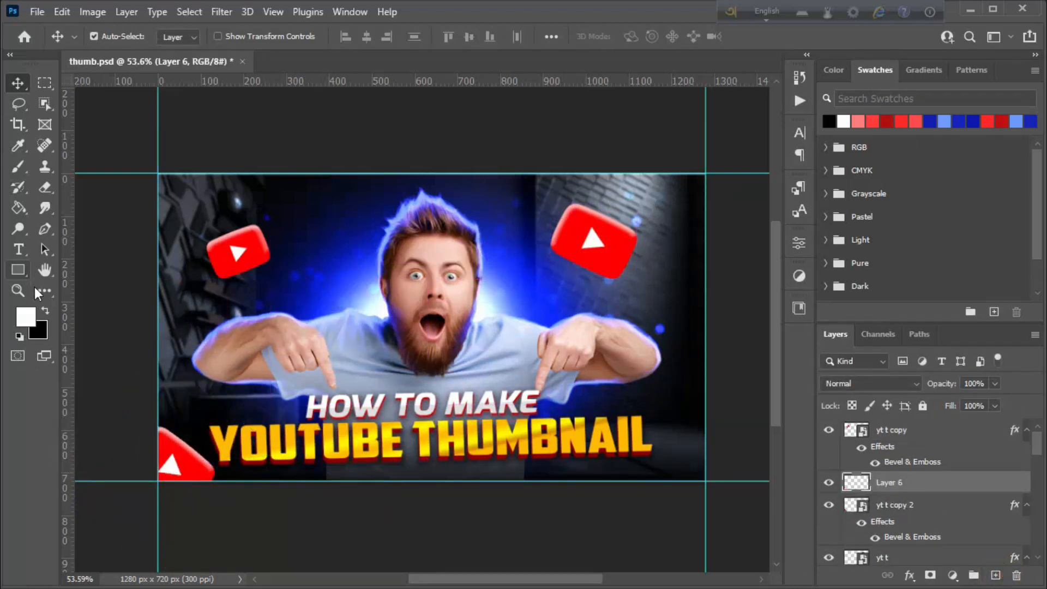
{"action": "left_click", "coordinate": [18, 166]}
{"action": "left_click", "coordinate": [46, 309]}
{"action": "key", "text": "bracketright"}
{"action": "key", "text": "bracketright"}
{"action": "key", "text": "bracketright"}
{"action": "key", "text": "bracketright"}
{"action": "key", "text": "bracketright"}
{"action": "key", "text": "bracketright"}
{"action": "key", "text": "bracketright"}
{"action": "key", "text": "bracketright"}
{"action": "key", "text": "bracketright"}
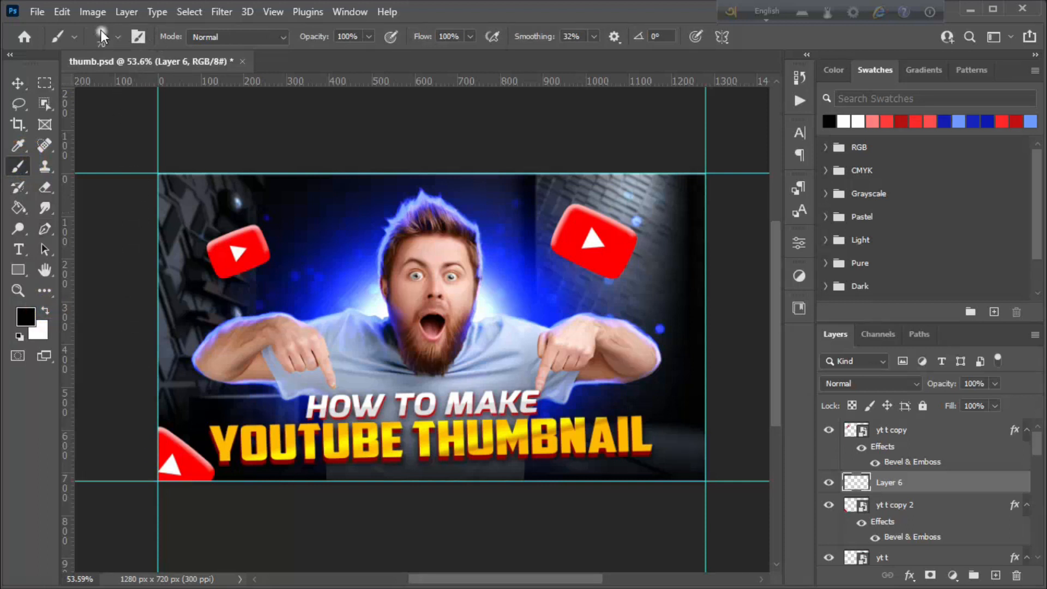
{"action": "left_click", "coordinate": [101, 32]}
{"action": "left_click", "coordinate": [103, 122]}
{"action": "left_click", "coordinate": [119, 37]}
{"action": "key", "text": "bracketright"}
{"action": "key", "text": "bracketright"}
{"action": "key", "text": "bracketright"}
{"action": "key", "text": "bracketright"}
{"action": "left_click_drag", "start_coordinate": [426, 38], "coordinate": [391, 38]}
{"action": "mouse_move", "coordinate": [134, 441]}
{"action": "left_mouse_down"}
{"action": "mouse_move", "coordinate": [139, 464]}
{"action": "mouse_move", "coordinate": [192, 497]}
{"action": "left_mouse_up"}
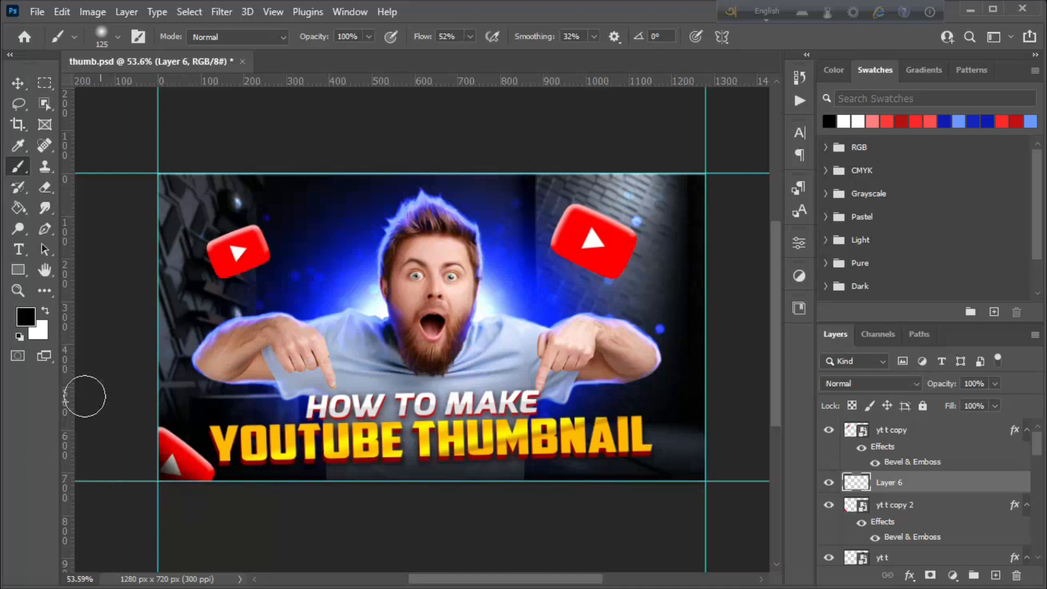
Step: Duplicate the YOUTUBE THUMBNAIL text above the title and replace the copy's text with "?"
{"action": "left_click", "coordinate": [25, 289]}
{"action": "mouse_move", "coordinate": [384, 381]}
{"action": "left_mouse_down"}
{"action": "mouse_move", "coordinate": [355, 383]}
{"action": "mouse_move", "coordinate": [391, 385]}
{"action": "left_mouse_up"}
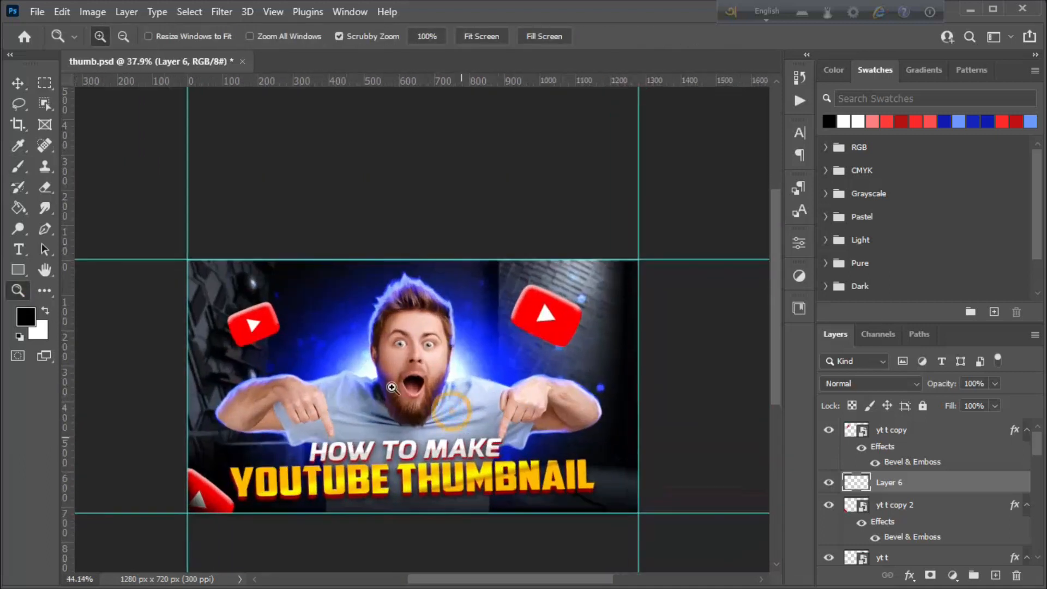
{"action": "left_click", "coordinate": [18, 83]}
{"action": "left_click", "coordinate": [360, 489]}
{"action": "left_click_drag", "start_coordinate": [354, 484], "coordinate": [352, 349], "text": "alt"}
{"action": "double_click", "coordinate": [352, 349]}
{"action": "key", "text": "ctrl+a"}
{"action": "type", "text": "?"}
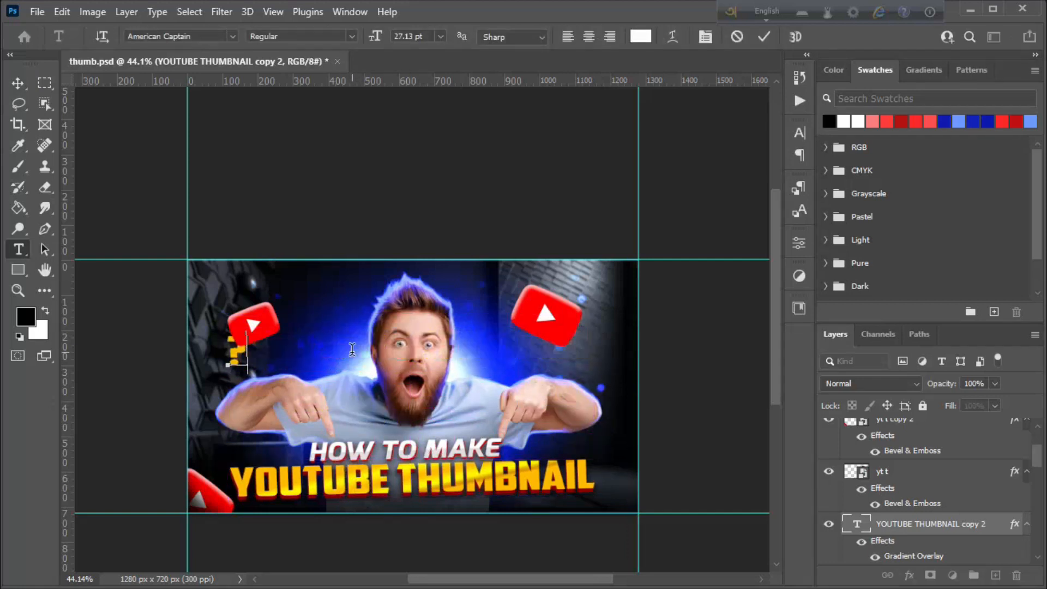
{"action": "left_click", "coordinate": [765, 34]}
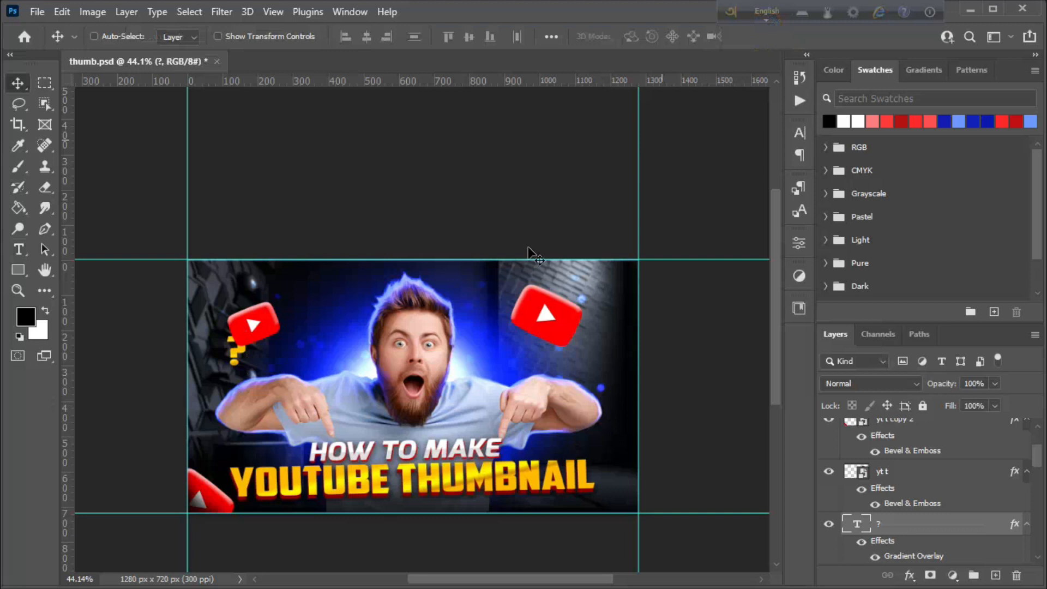
Step: Move the question mark to the left of the man's head and duplicate it twice to form a group of three
{"action": "key", "text": "ctrl+t"}
{"action": "left_click_drag", "start_coordinate": [236, 357], "coordinate": [350, 348]}
{"action": "left_click", "coordinate": [792, 36]}
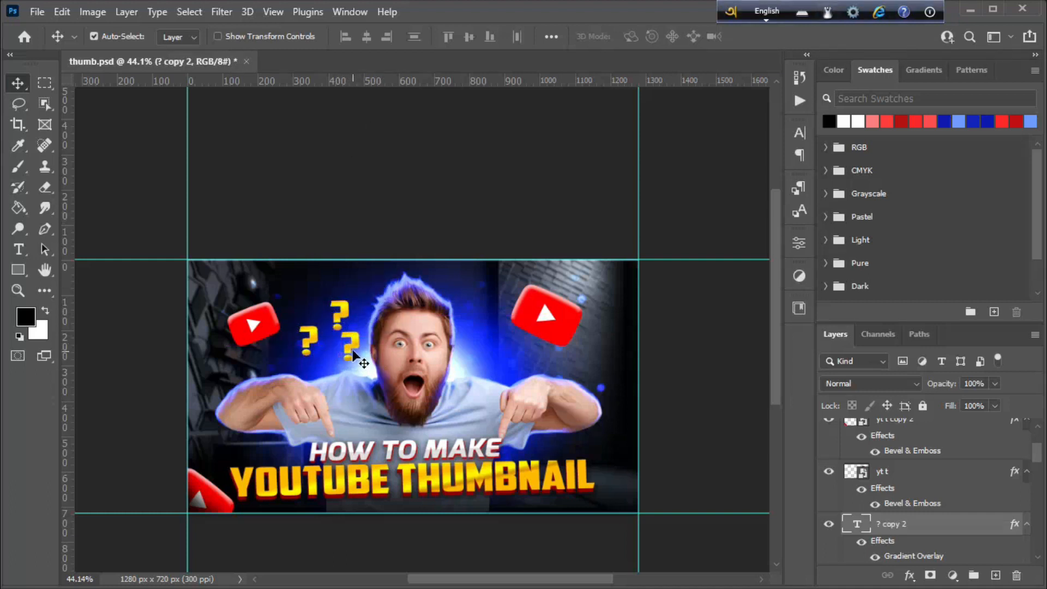
Step: Move one question mark to the right of the man's head, and enlarge and tilt it clockwise
{"action": "left_click_drag", "start_coordinate": [354, 345], "coordinate": [482, 340]}
{"action": "key", "text": "ctrl+t"}
{"action": "left_click_drag", "start_coordinate": [523, 291], "coordinate": [540, 309]}
{"action": "left_click_drag", "start_coordinate": [497, 325], "coordinate": [505, 316]}
{"action": "left_click_drag", "start_coordinate": [489, 330], "coordinate": [486, 321]}
{"action": "left_click", "coordinate": [792, 35]}
Step: Tilt the lower question mark on the left of the man's head counterclockwise and adjust its position
{"action": "left_click_drag", "start_coordinate": [315, 340], "coordinate": [361, 322]}
{"action": "left_click", "coordinate": [354, 345]}
{"action": "key", "text": "ctrl+t"}
{"action": "left_click_drag", "start_coordinate": [355, 334], "coordinate": [346, 333]}
{"action": "left_click_drag", "start_coordinate": [377, 316], "coordinate": [367, 302]}
{"action": "left_click", "coordinate": [791, 33]}
Step: Make the upper question mark left of the man's head smaller and tilt it counterclockwise
{"action": "left_click_drag", "start_coordinate": [288, 330], "coordinate": [350, 278]}
{"action": "key", "text": "ctrl+t"}
{"action": "left_click_drag", "start_coordinate": [340, 315], "coordinate": [312, 312]}
{"action": "key", "text": "Return"}
{"action": "key", "text": "ctrl+t"}
{"action": "left_click", "coordinate": [791, 36]}
Step: Scale the lower question mark left of the head to 108.92% and fine-tune the upper one's placement
{"action": "left_click", "coordinate": [340, 341]}
{"action": "left_click", "coordinate": [489, 317]}
{"action": "left_click", "coordinate": [337, 342]}
{"action": "key", "text": "ctrl+t"}
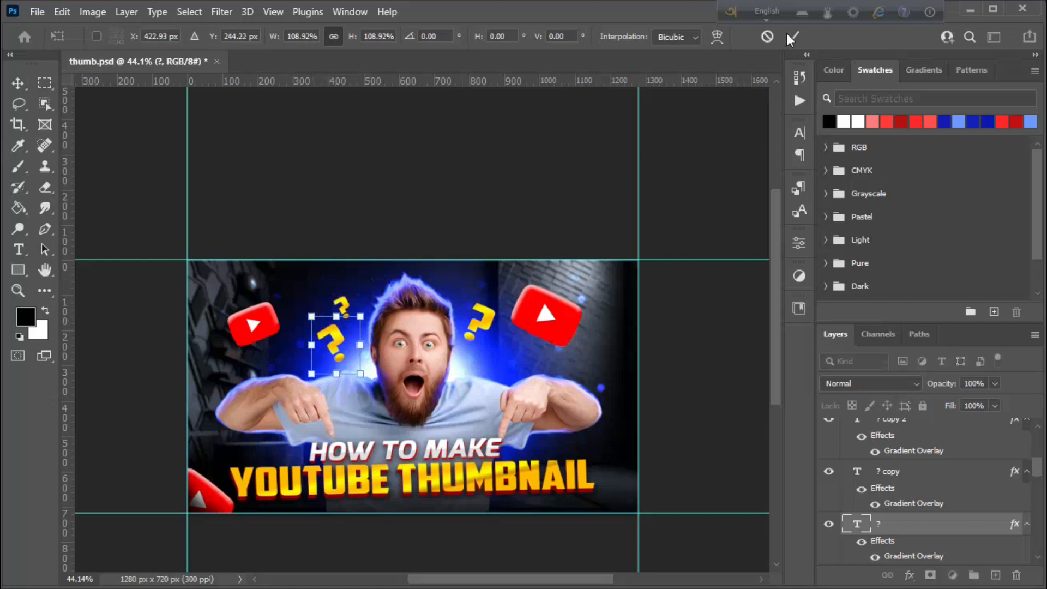
{"action": "left_click", "coordinate": [791, 36]}
{"action": "left_click", "coordinate": [343, 305]}
{"action": "key", "text": "ctrl+t"}
{"action": "left_click", "coordinate": [792, 36]}
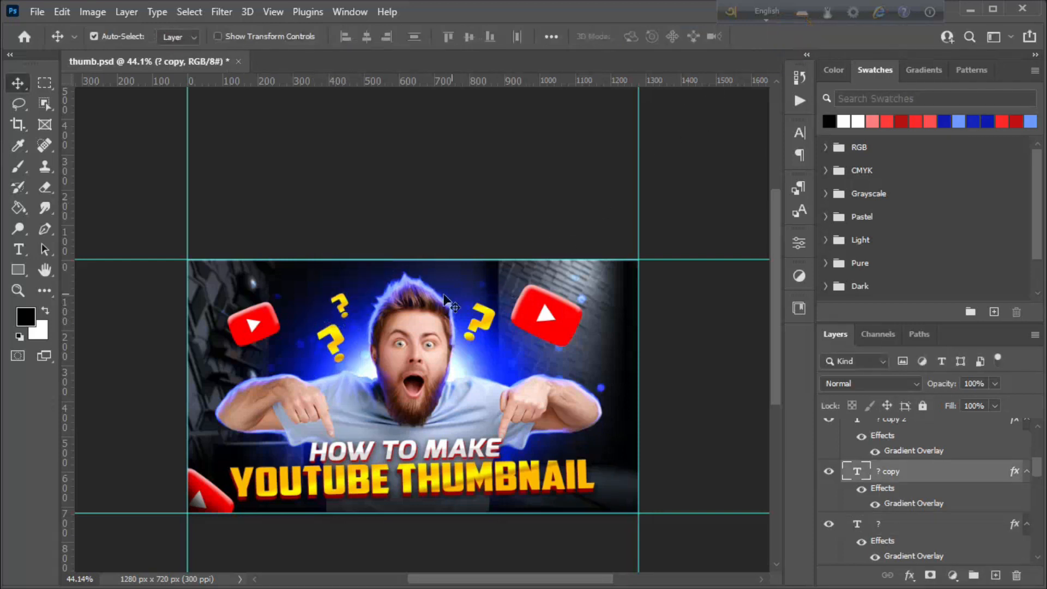
Step: Convert the small upper question mark to a smart object and apply a slight Gaussian Blur to it
{"action": "left_click", "coordinate": [220, 11]}
{"action": "mouse_move", "coordinate": [267, 218]}
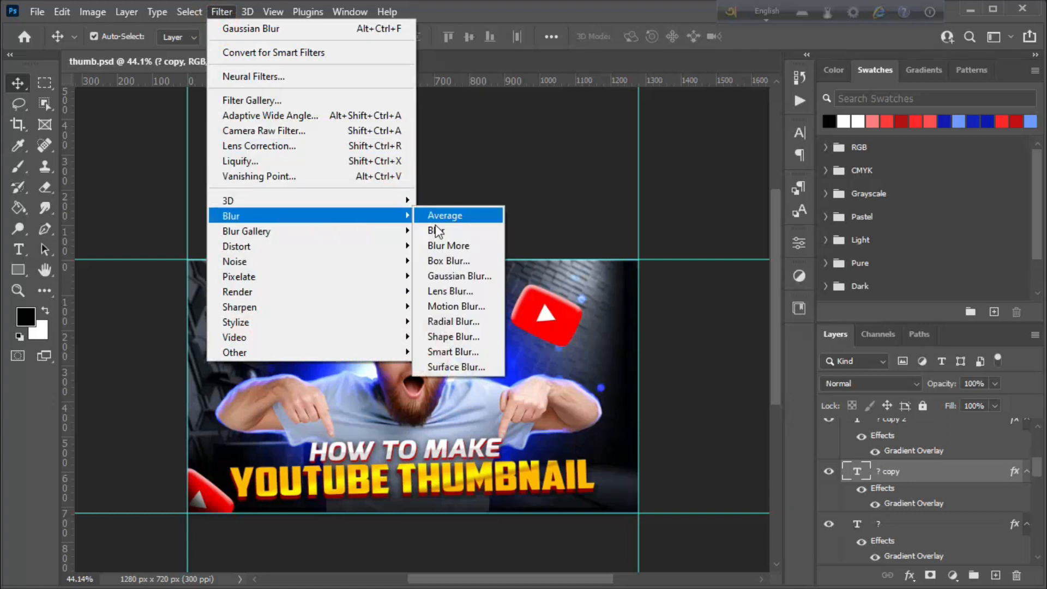
{"action": "left_click", "coordinate": [450, 276]}
{"action": "left_click", "coordinate": [539, 236]}
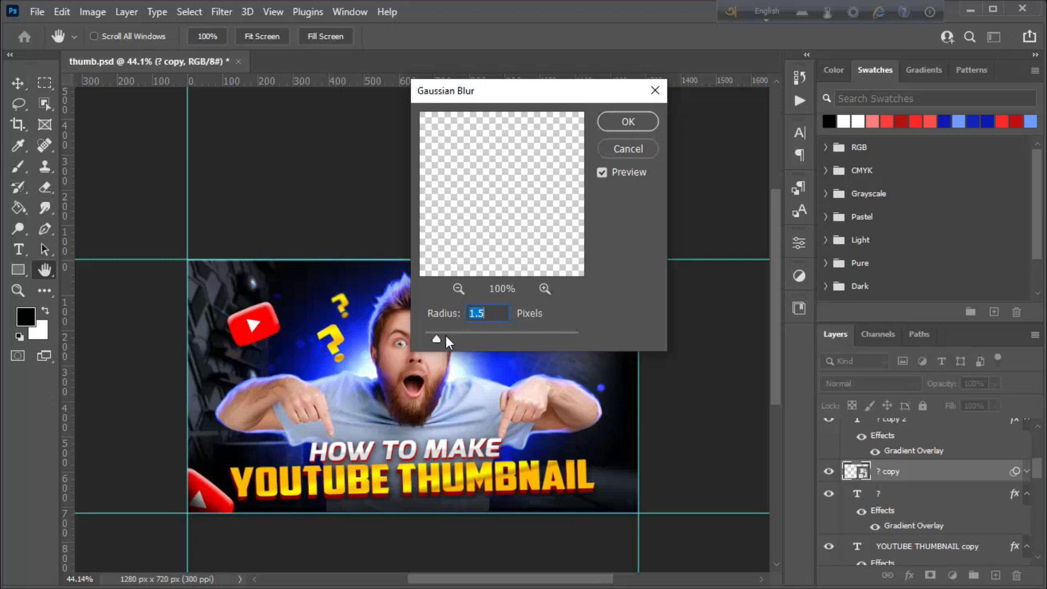
{"action": "left_click_drag", "start_coordinate": [437, 335], "coordinate": [432, 336]}
{"action": "left_click", "coordinate": [632, 119]}
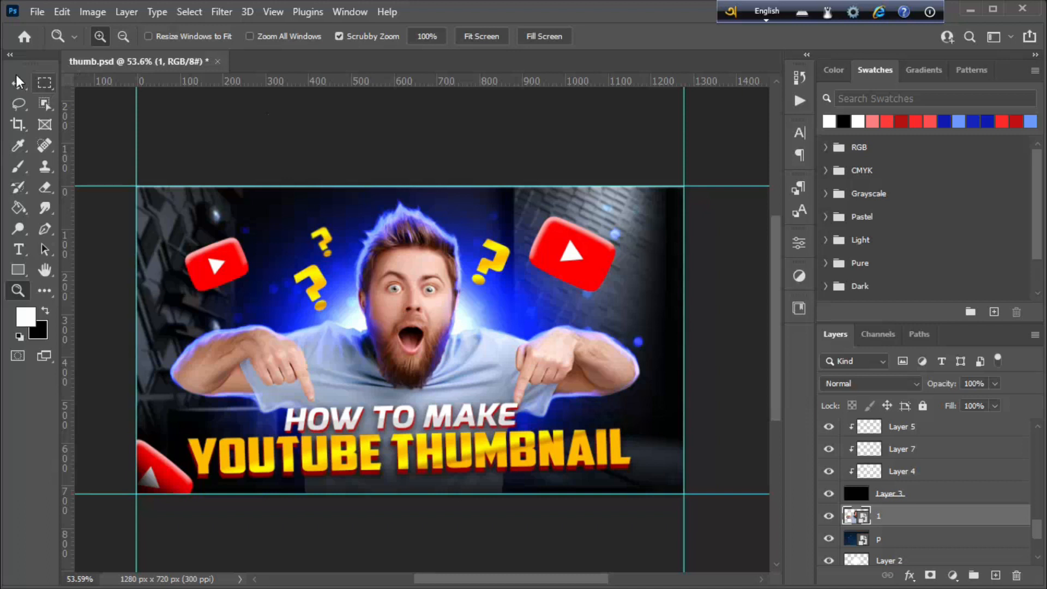
Step: Open the pointing man's smart object layer in the Camera Raw Filter
{"action": "left_click", "coordinate": [18, 83]}
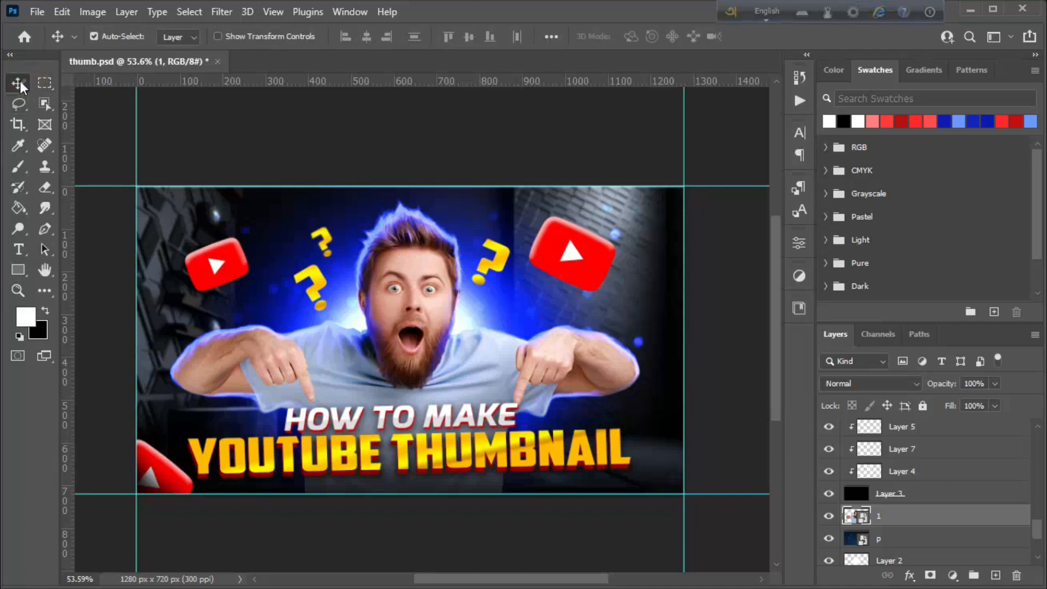
{"action": "left_click", "coordinate": [410, 297]}
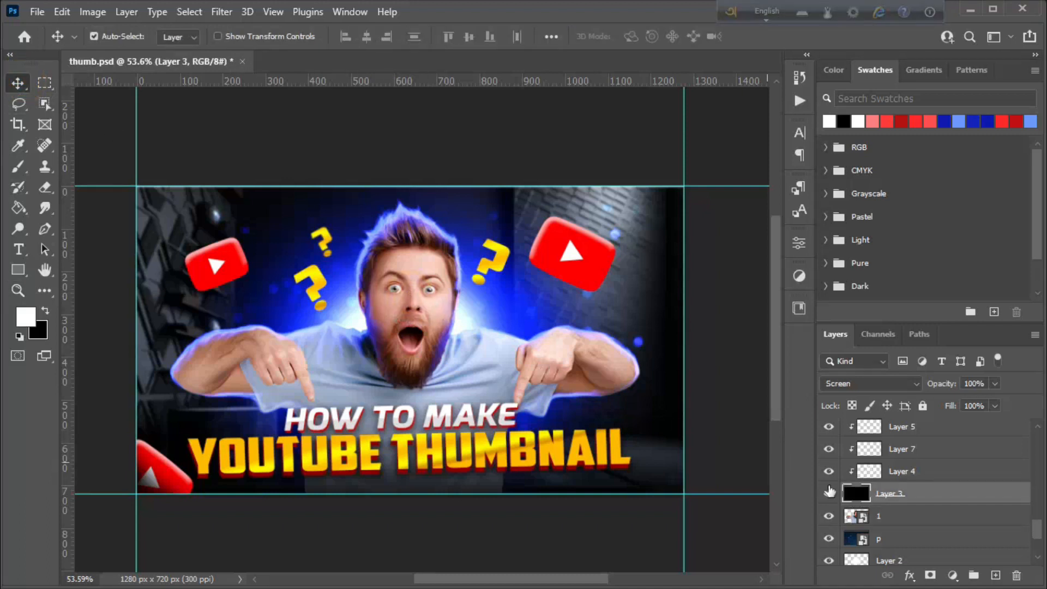
{"action": "left_click", "coordinate": [839, 516]}
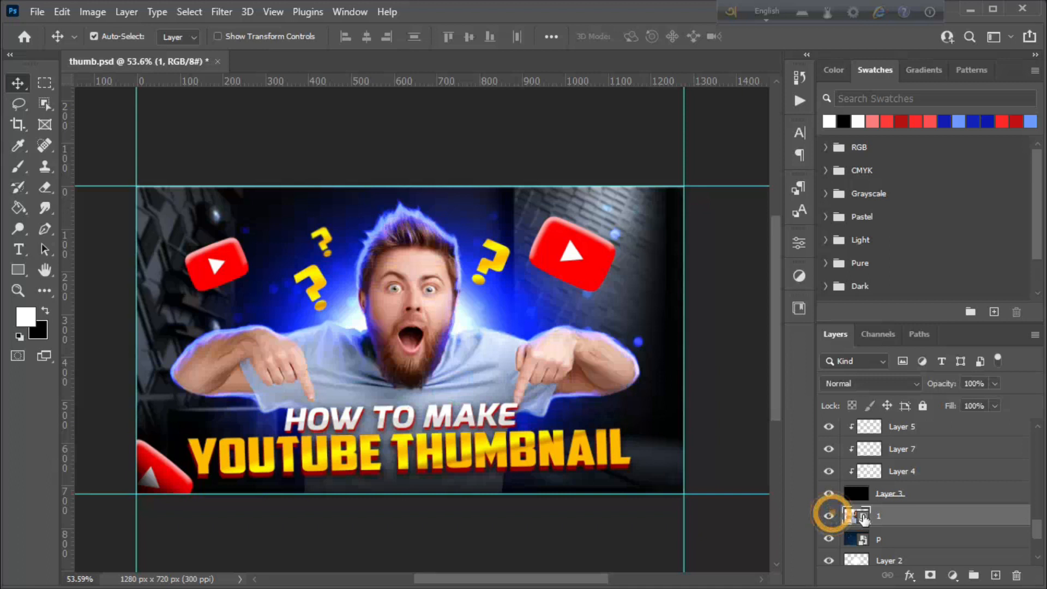
{"action": "left_click", "coordinate": [221, 12]}
{"action": "left_click", "coordinate": [255, 132]}
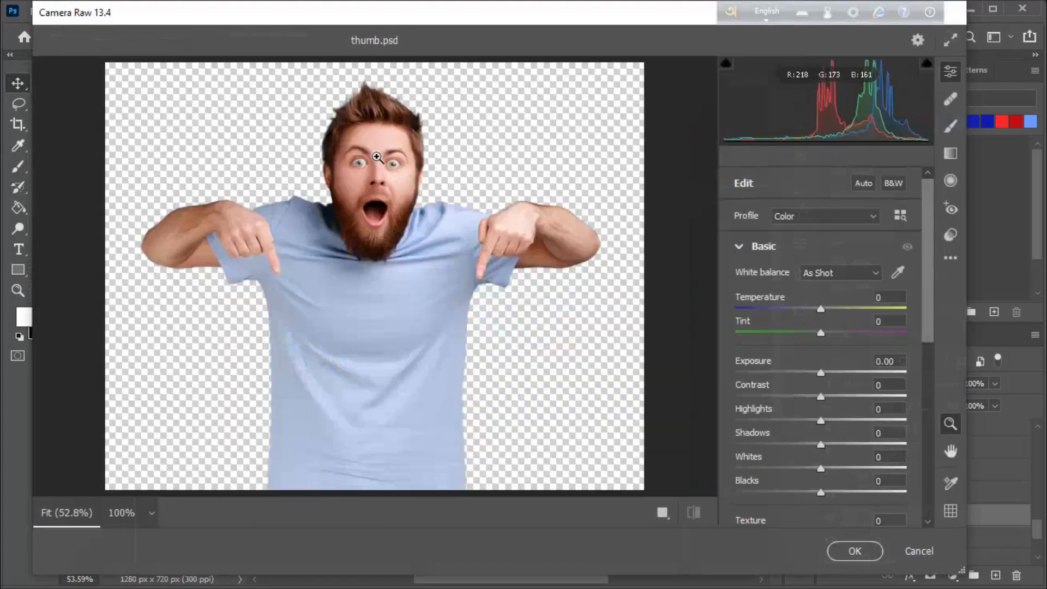
Step: Set the man's detail sharpening to 48, noise reduction to 43 and color noise reduction to 37
{"action": "left_click_drag", "start_coordinate": [377, 134], "coordinate": [444, 263]}
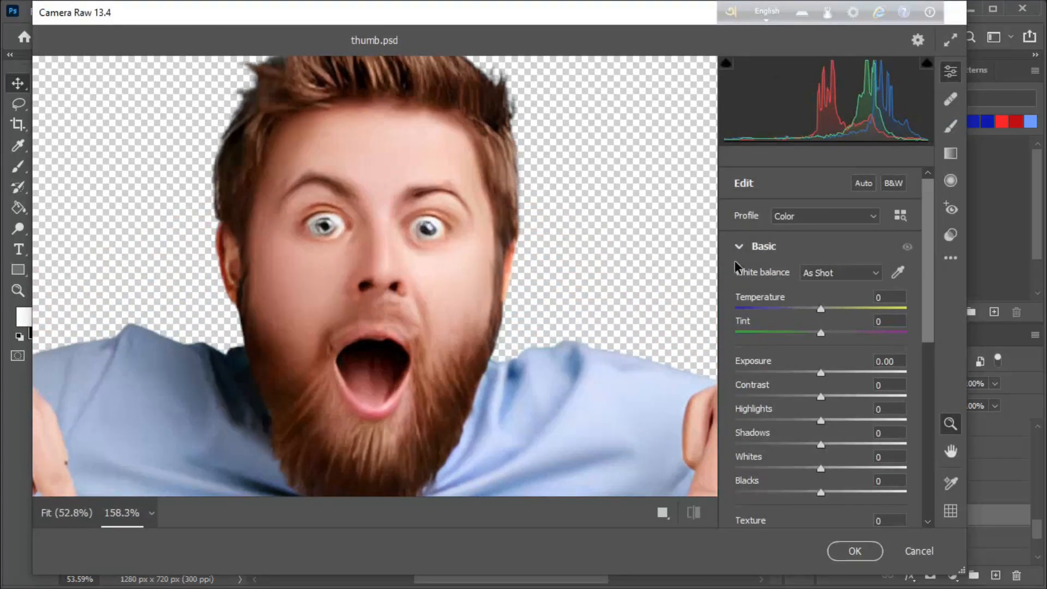
{"action": "scroll", "coordinate": [837, 383], "scroll_direction": "down", "scroll_amount": 6}
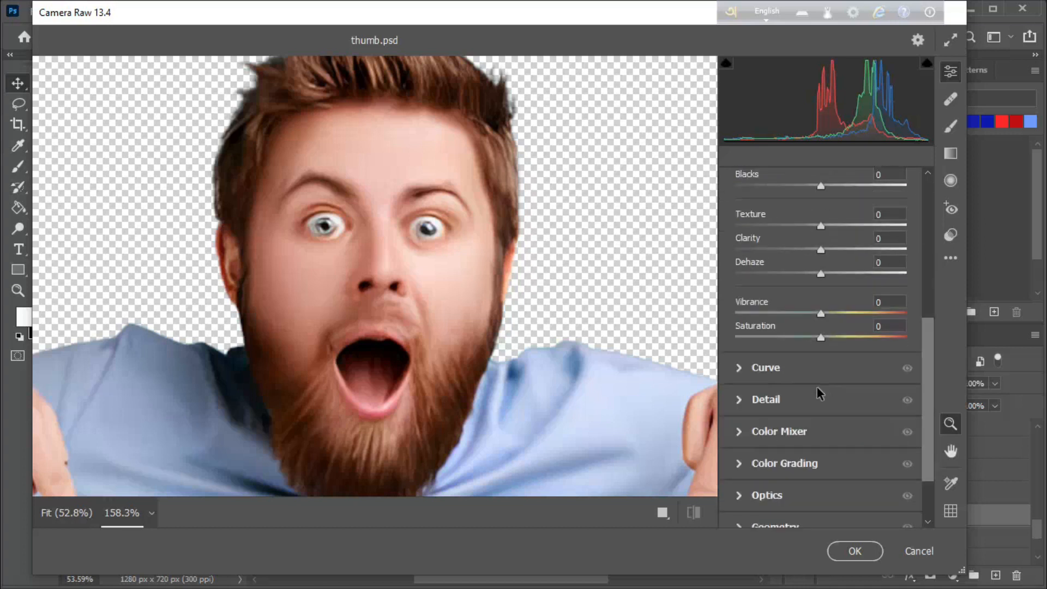
{"action": "left_click", "coordinate": [737, 399]}
{"action": "left_click", "coordinate": [789, 348]}
{"action": "left_click", "coordinate": [808, 378]}
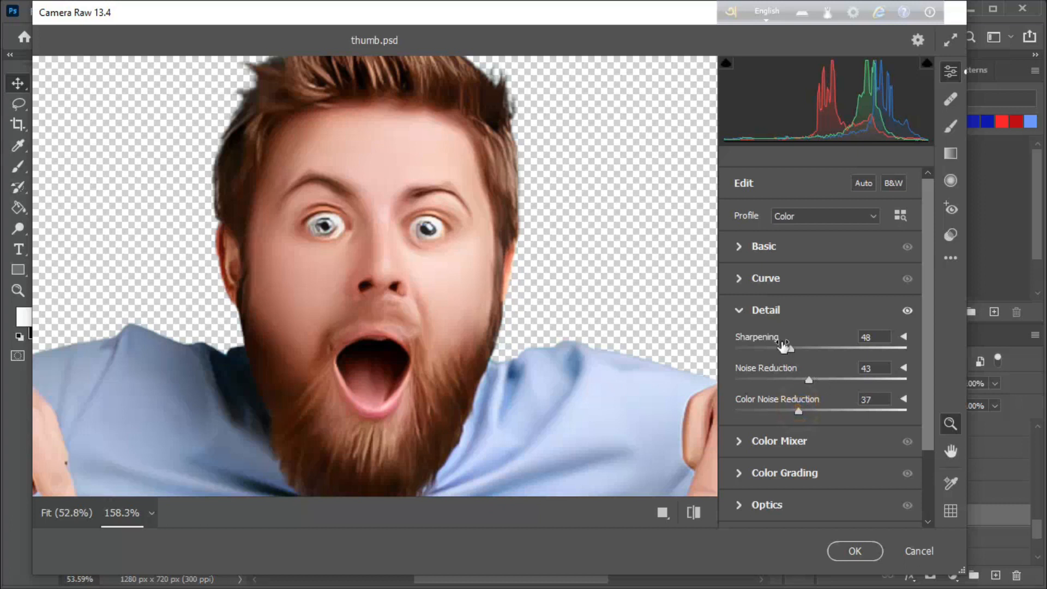
Step: Raise the man's exposure to +0.05 in the basic adjustments
{"action": "left_click", "coordinate": [737, 247]}
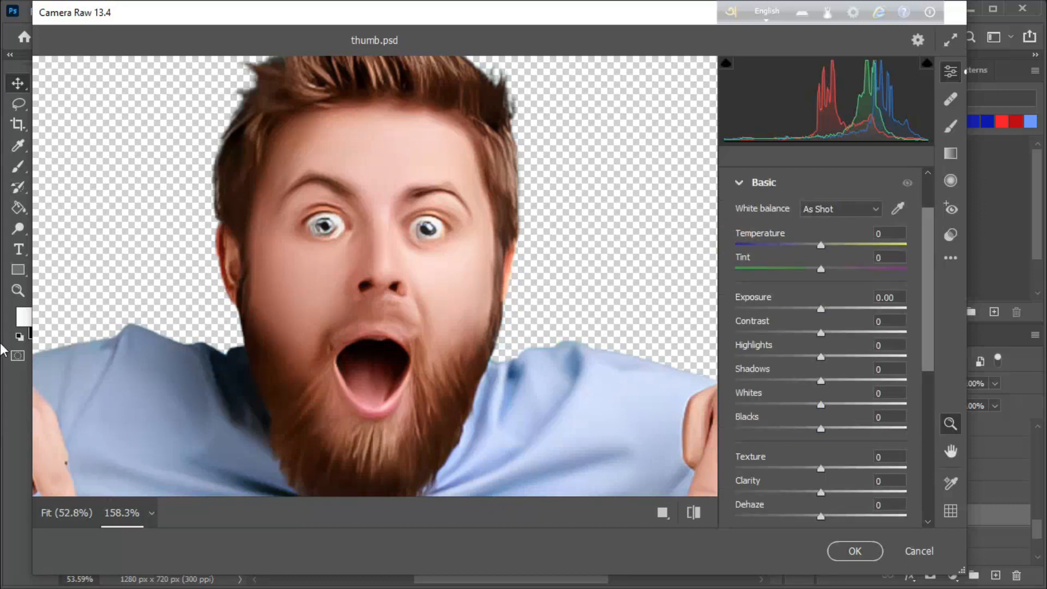
{"action": "left_click_drag", "start_coordinate": [822, 309], "coordinate": [824, 308]}
{"action": "double_click", "coordinate": [823, 309]}
{"action": "left_click", "coordinate": [823, 310]}
{"action": "scroll", "coordinate": [820, 354], "scroll_direction": "down", "scroll_amount": 3}
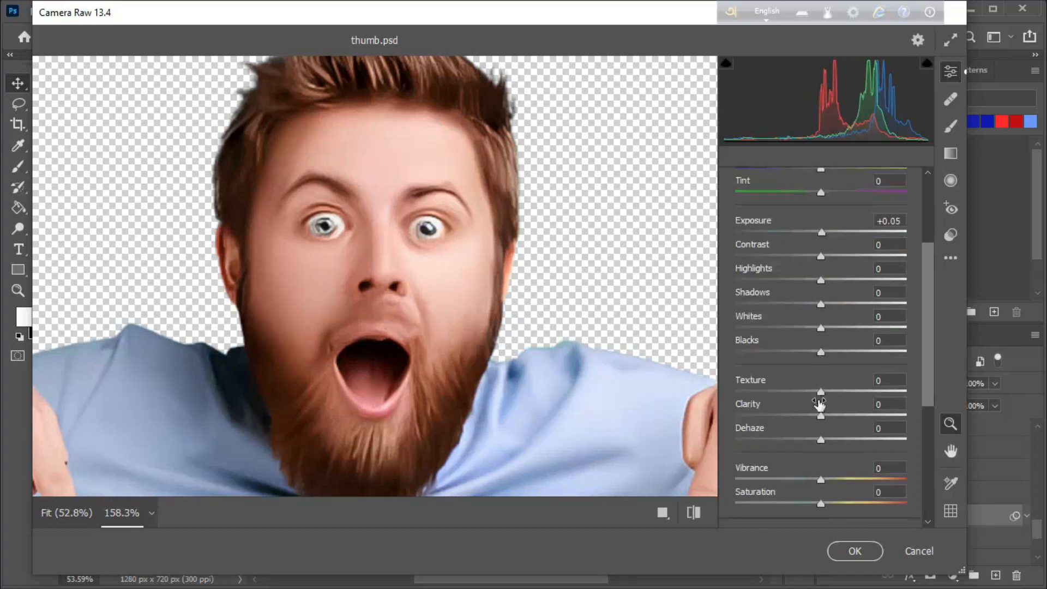
Step: Set the man's texture to +33, clarity to +7, vibrance to +11 and saturation to +2, comparing with the default settings
{"action": "left_click", "coordinate": [832, 415]}
{"action": "left_click_drag", "start_coordinate": [830, 419], "coordinate": [848, 391]}
{"action": "left_click_drag", "start_coordinate": [820, 479], "coordinate": [820, 504]}
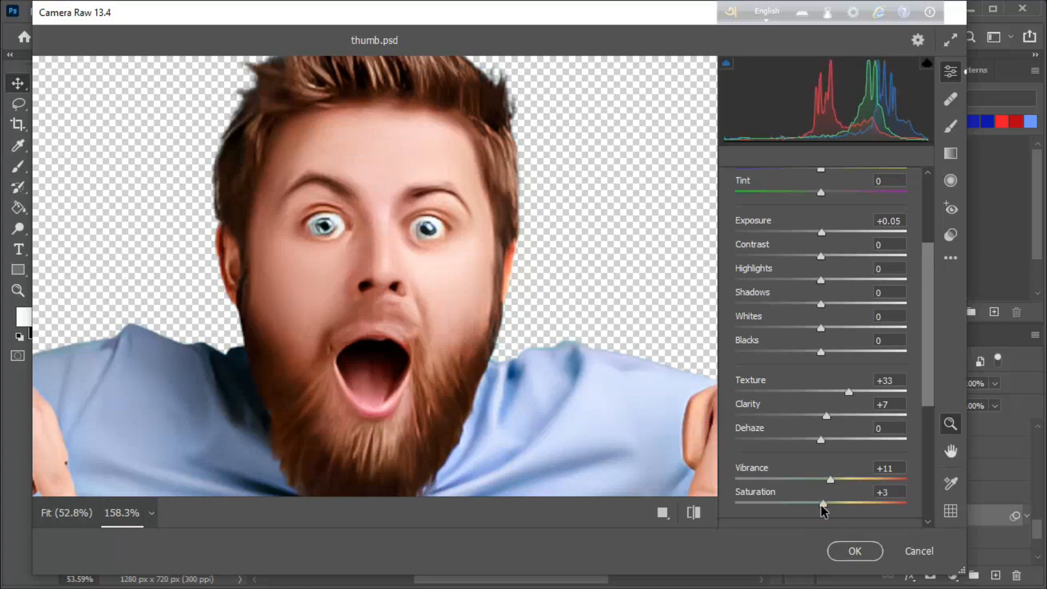
{"action": "left_click", "coordinate": [692, 511]}
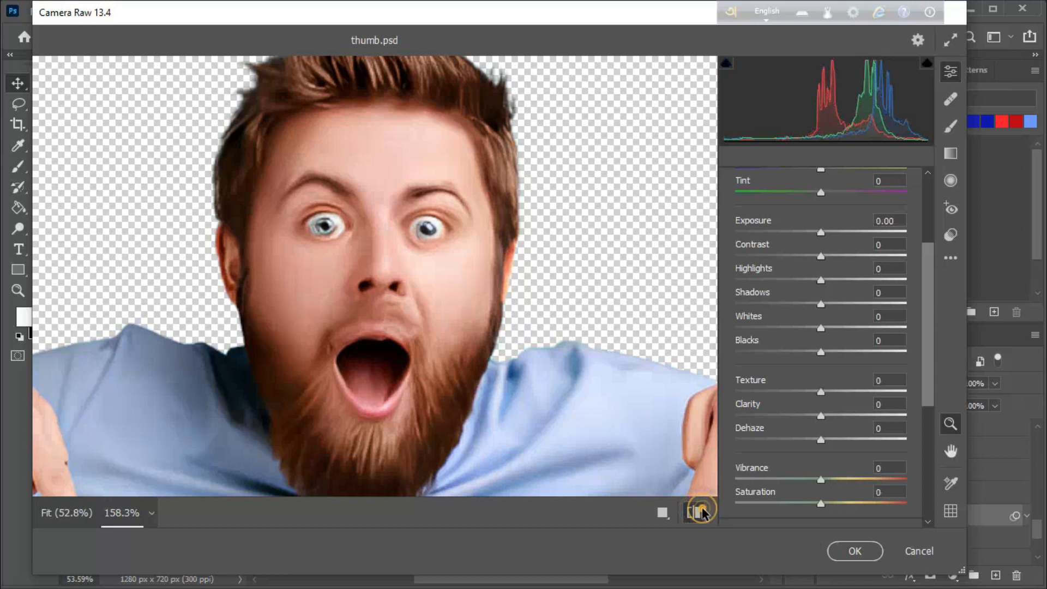
{"action": "left_click_drag", "start_coordinate": [448, 284], "coordinate": [418, 297]}
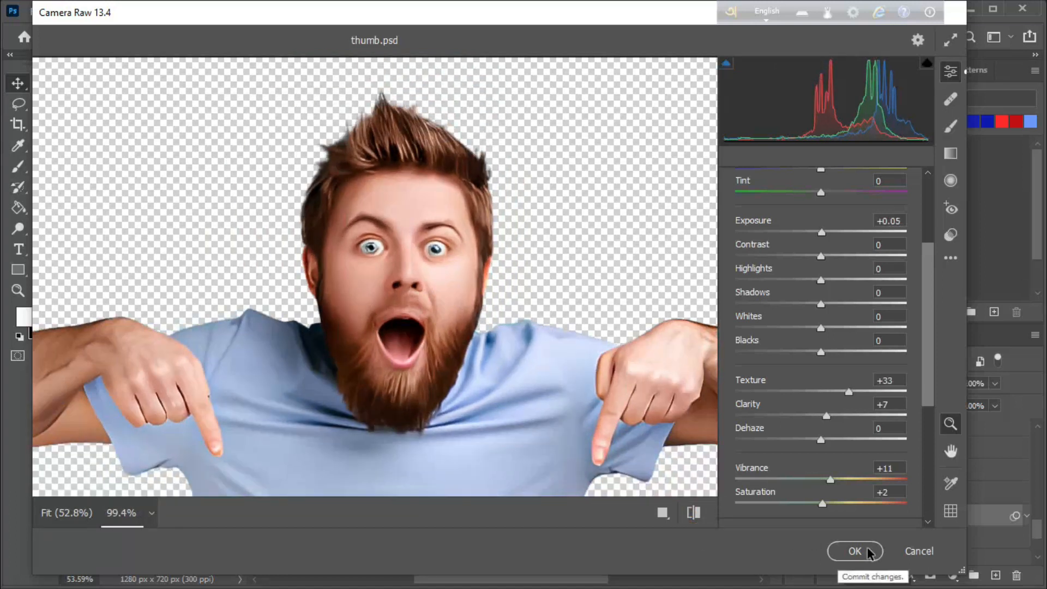
Step: Raise the man's highlights to +9, compare with the original, and apply the Camera Raw Filter
{"action": "left_click_drag", "start_coordinate": [812, 280], "coordinate": [828, 281]}
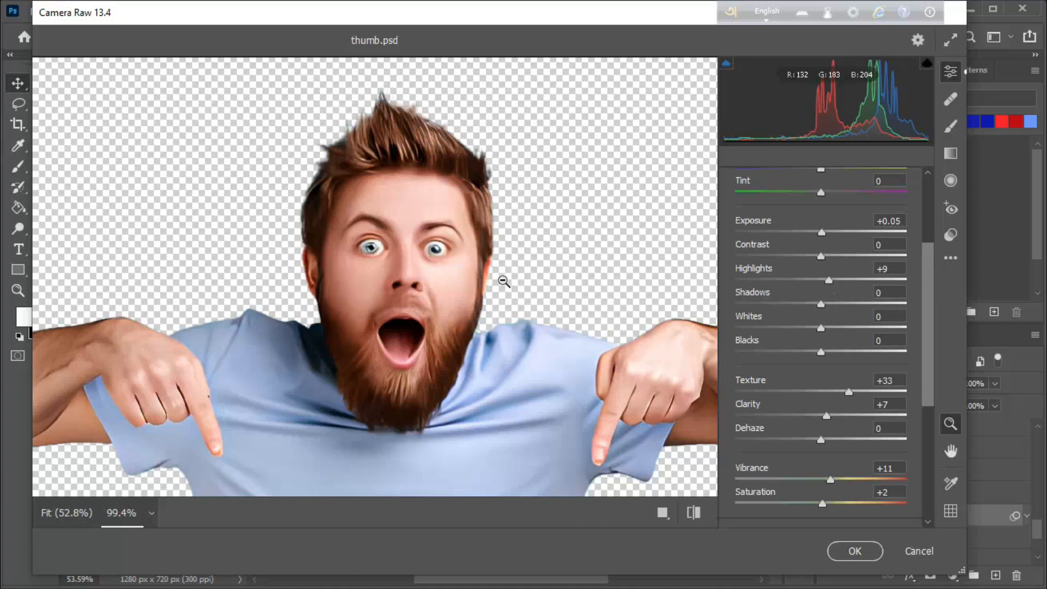
{"action": "left_click", "coordinate": [692, 513]}
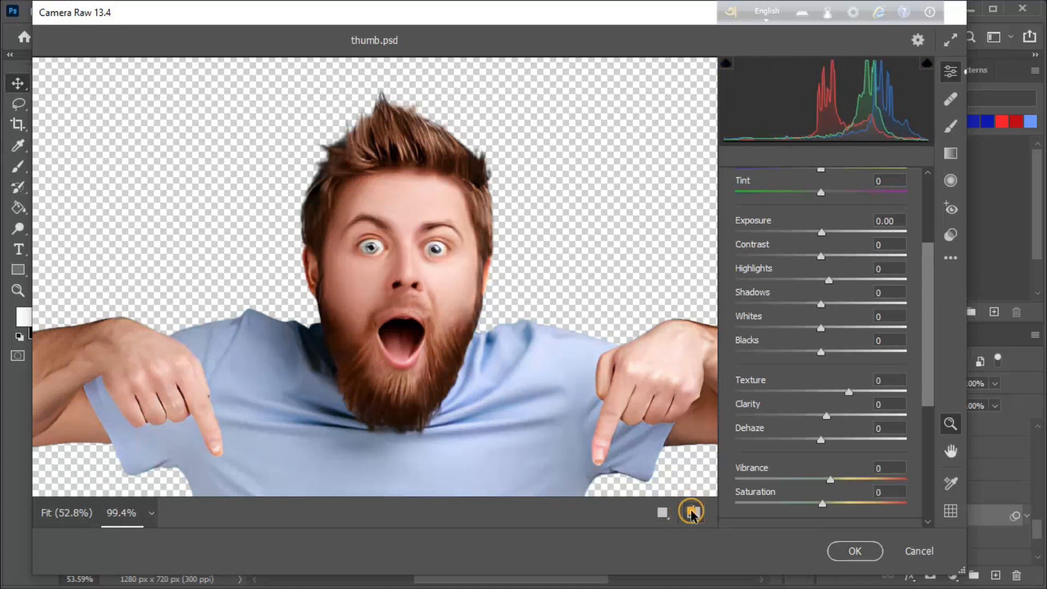
{"action": "left_click", "coordinate": [692, 512]}
{"action": "left_click", "coordinate": [861, 550]}
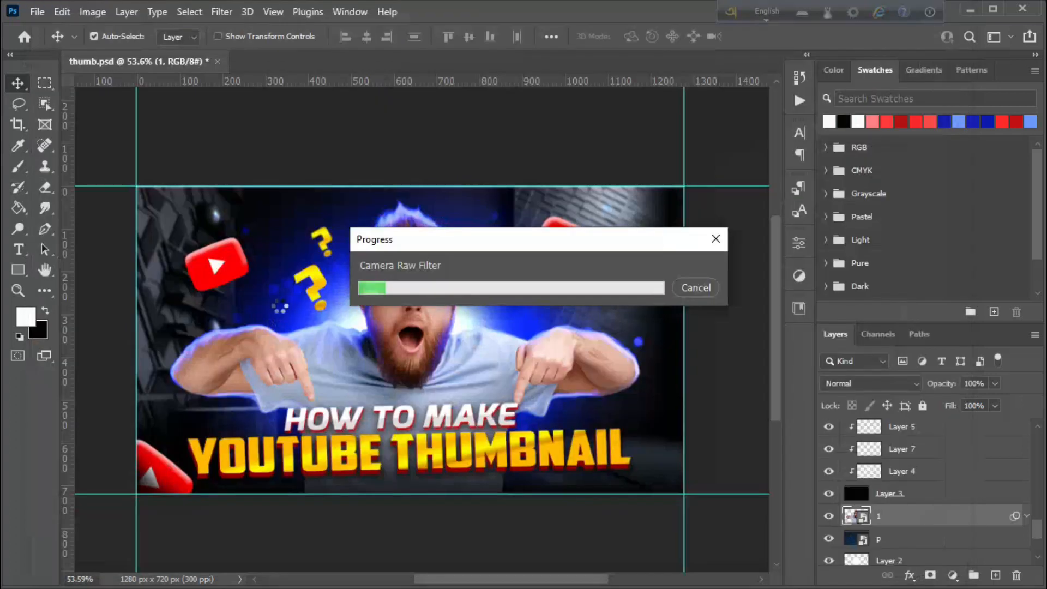
Step: Stamp all visible layers into a new merged layer at the top of the stack and check it by toggling its visibility
{"action": "left_click", "coordinate": [18, 290]}
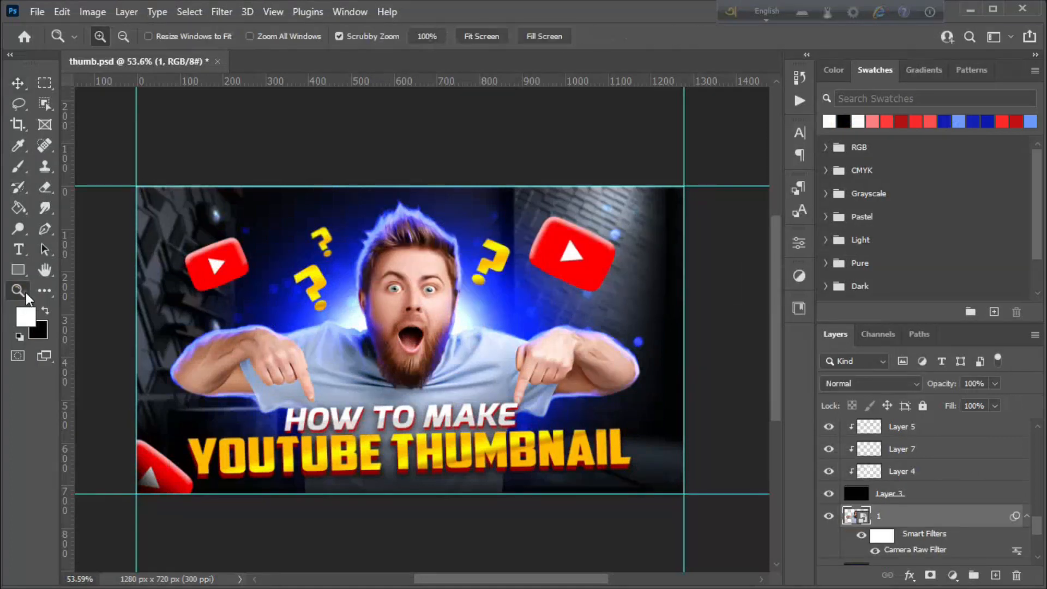
{"action": "left_click_drag", "start_coordinate": [352, 335], "coordinate": [339, 336]}
{"action": "left_click", "coordinate": [18, 83]}
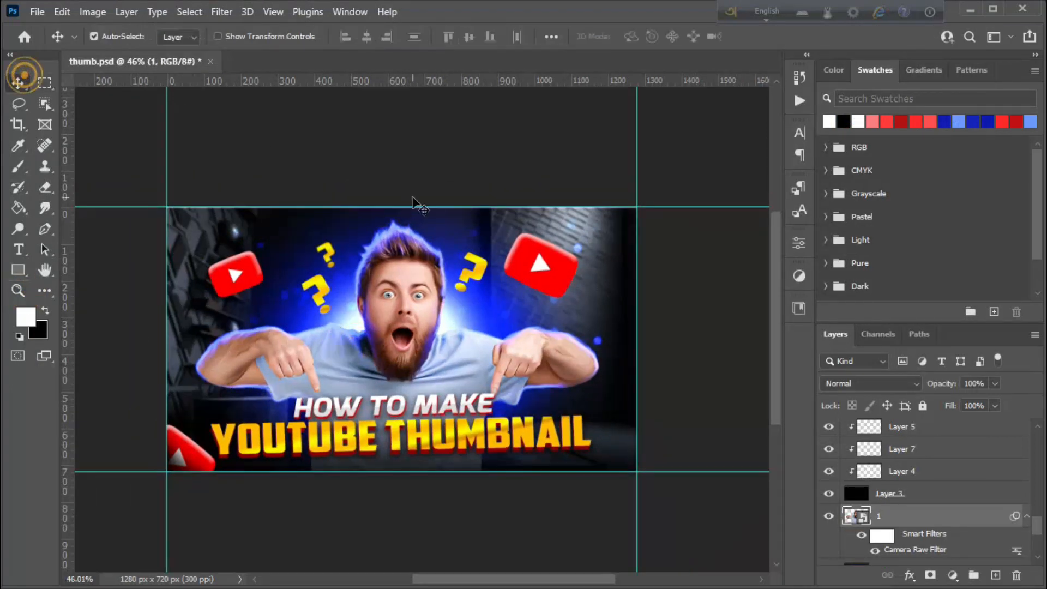
{"action": "left_click", "coordinate": [412, 196]}
{"action": "scroll", "coordinate": [913, 467], "scroll_direction": "up", "scroll_amount": 5}
{"action": "scroll", "coordinate": [913, 467], "scroll_direction": "up", "scroll_amount": 3}
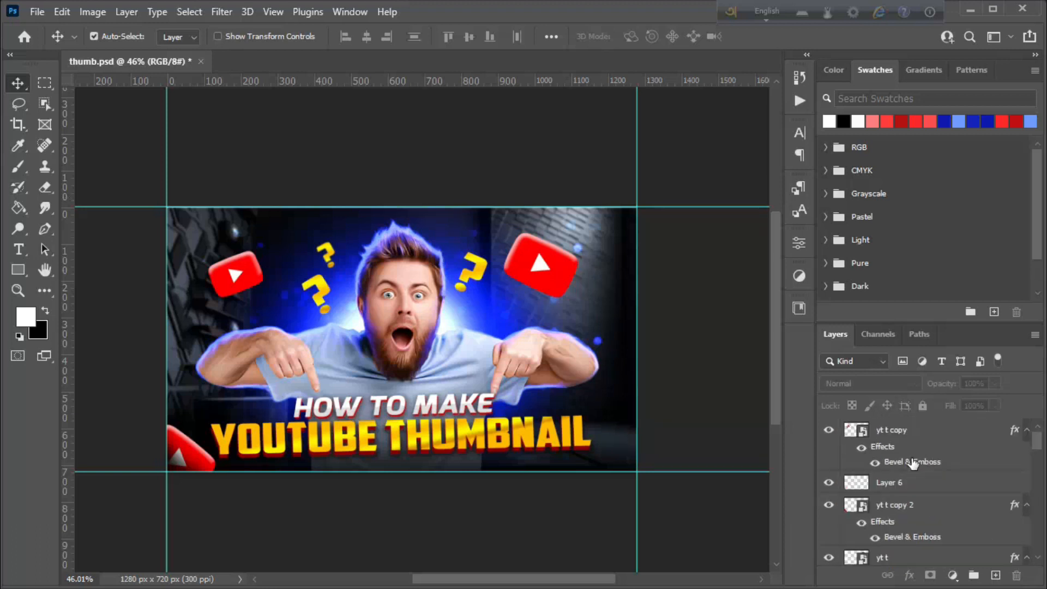
{"action": "key", "text": "ctrl+alt+shift+e"}
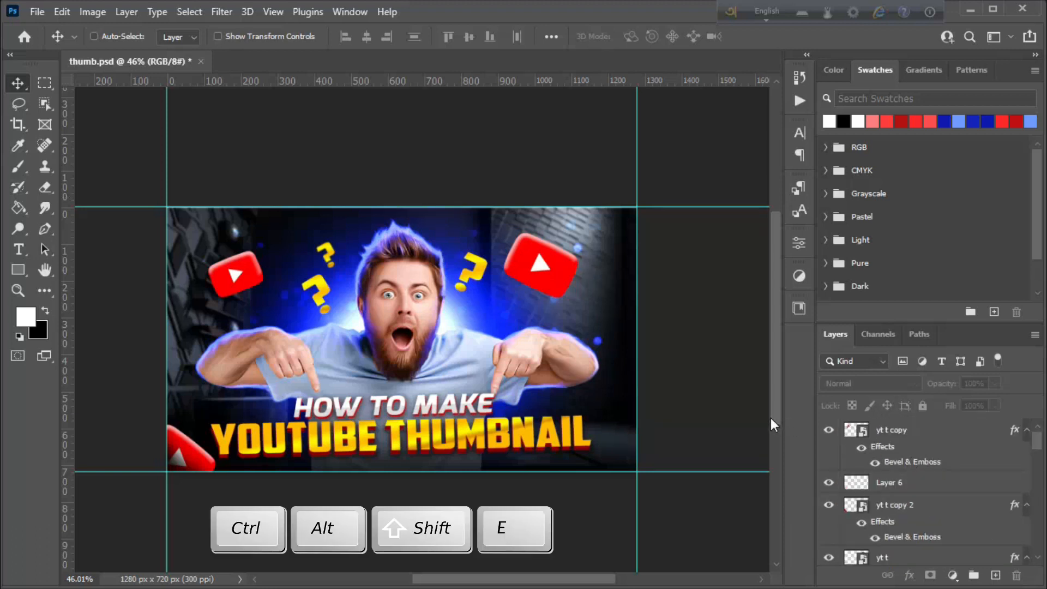
{"action": "left_click", "coordinate": [828, 430]}
{"action": "left_click", "coordinate": [828, 430]}
{"action": "left_click", "coordinate": [828, 430]}
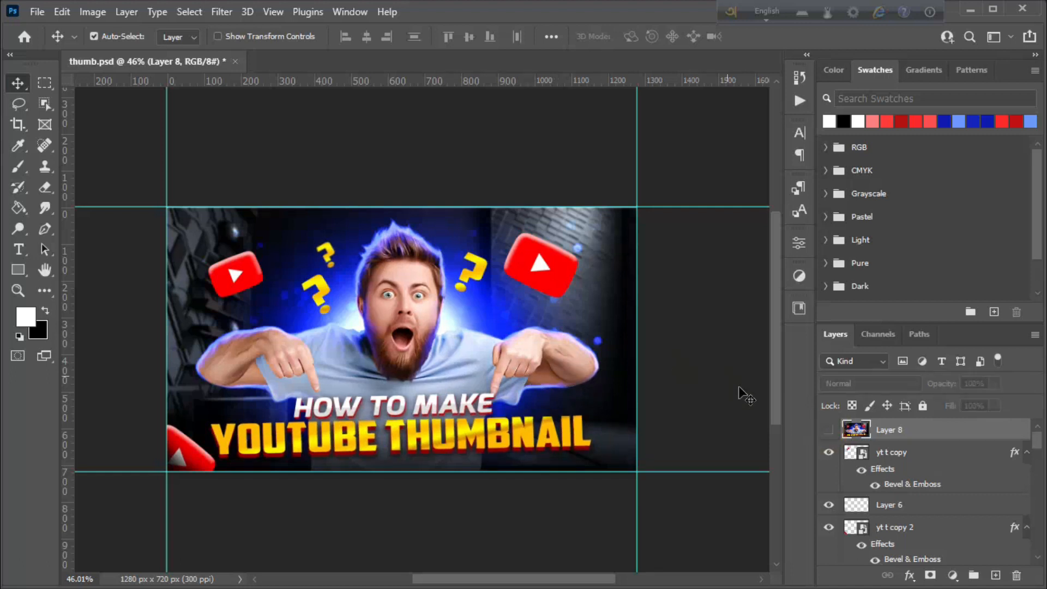
{"action": "left_click", "coordinate": [828, 430]}
Step: Convert the merged layer to a smart object and open it in the Camera Raw Filter
{"action": "left_click", "coordinate": [18, 290]}
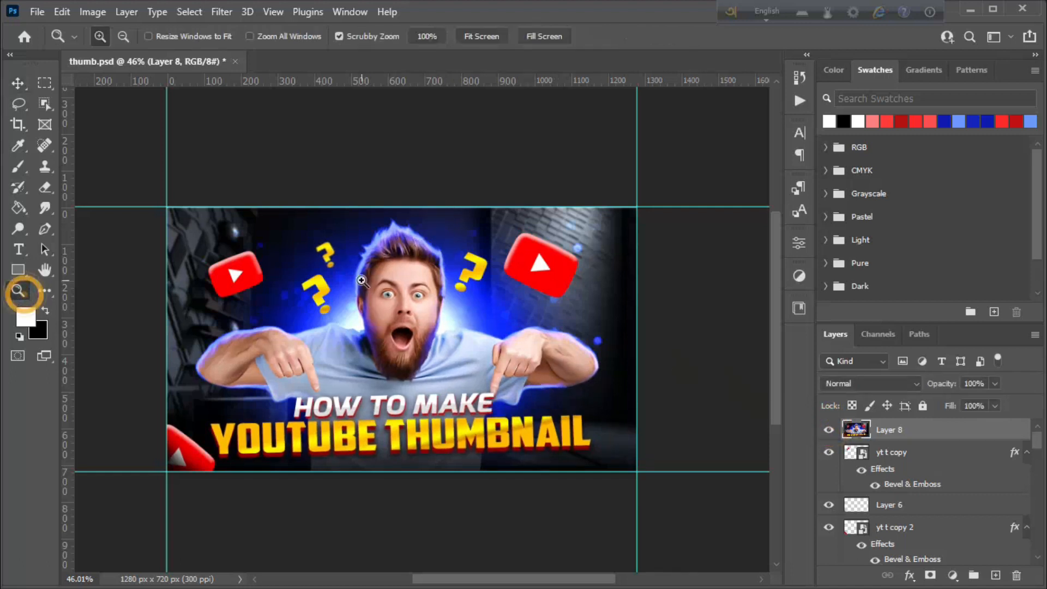
{"action": "left_click_drag", "start_coordinate": [383, 289], "coordinate": [397, 353]}
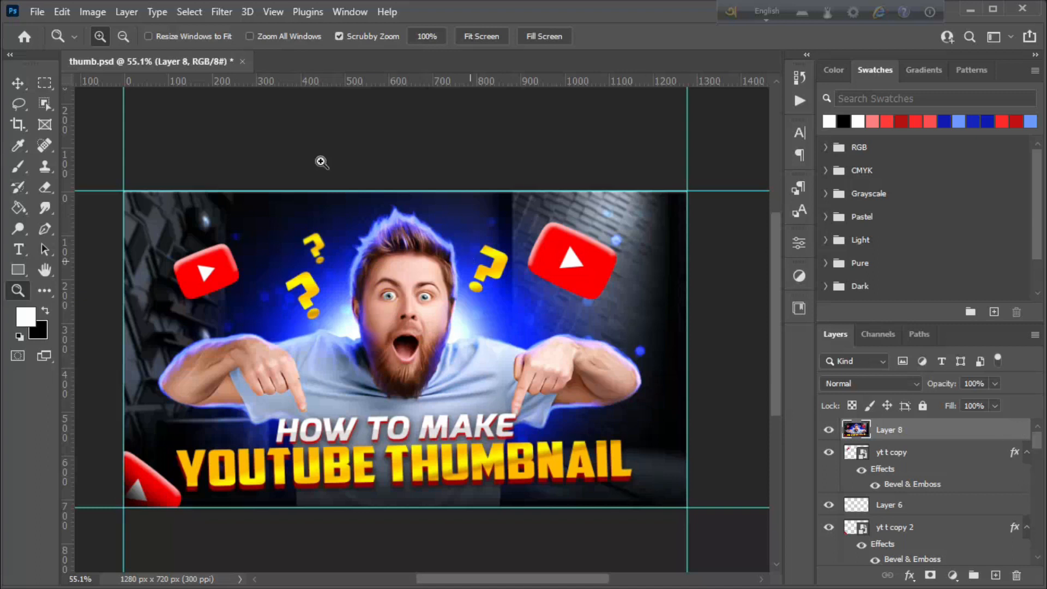
{"action": "right_click", "coordinate": [920, 433]}
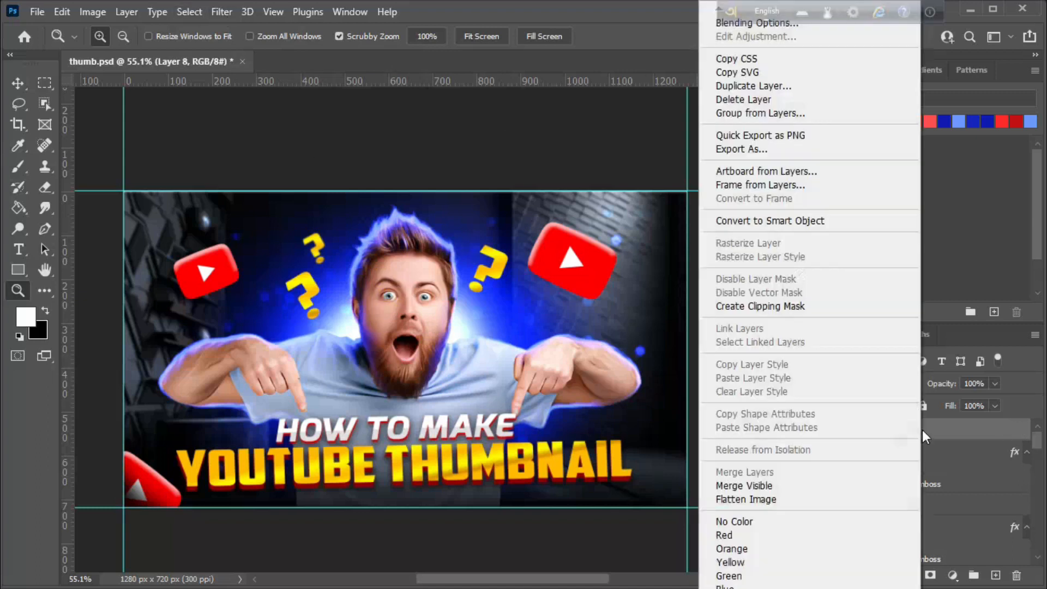
{"action": "left_click", "coordinate": [783, 221]}
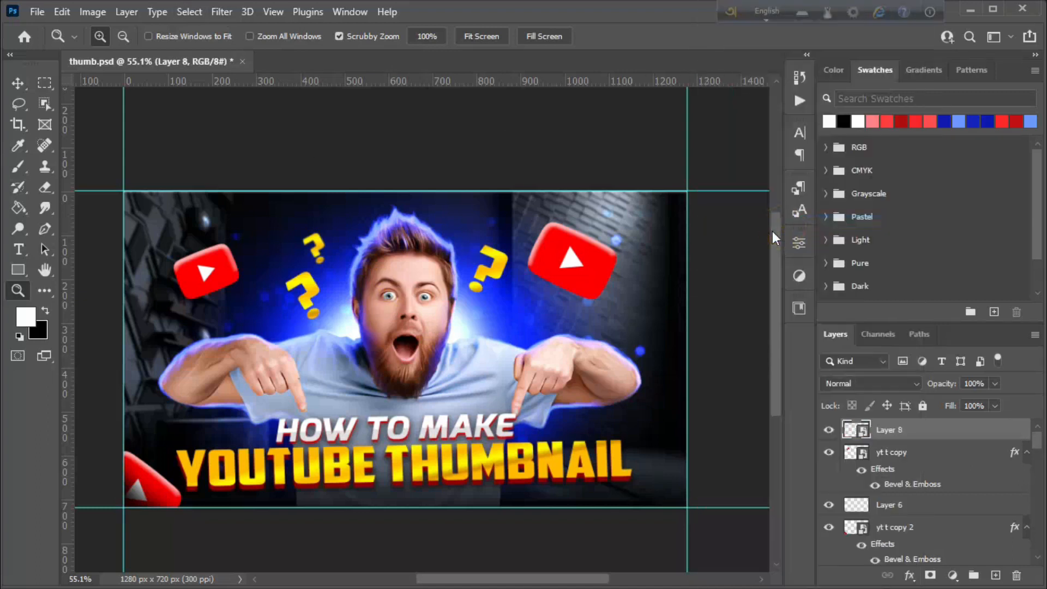
{"action": "left_click", "coordinate": [228, 10]}
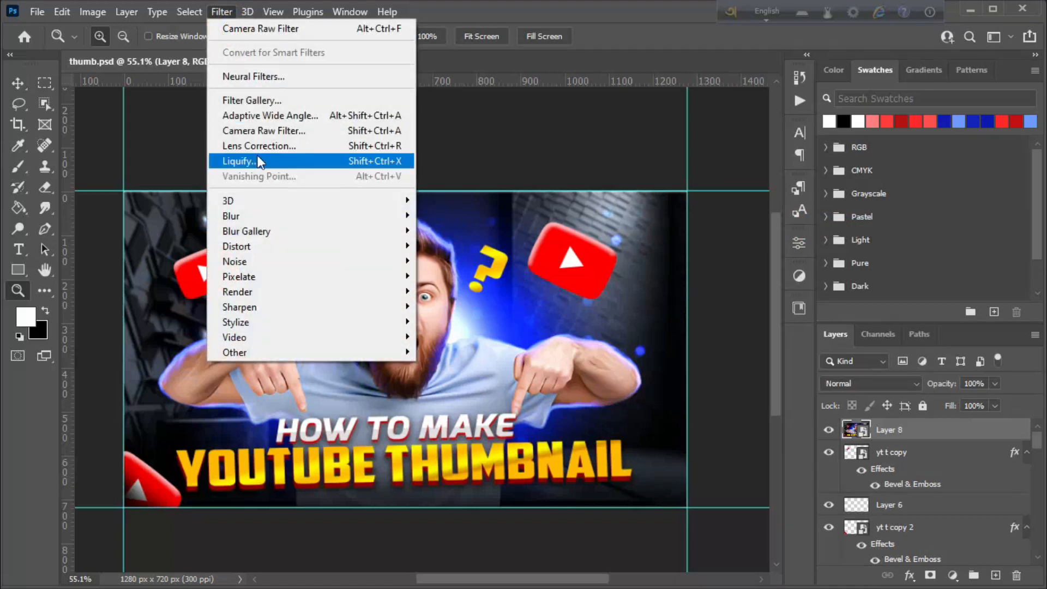
{"action": "left_click", "coordinate": [259, 137]}
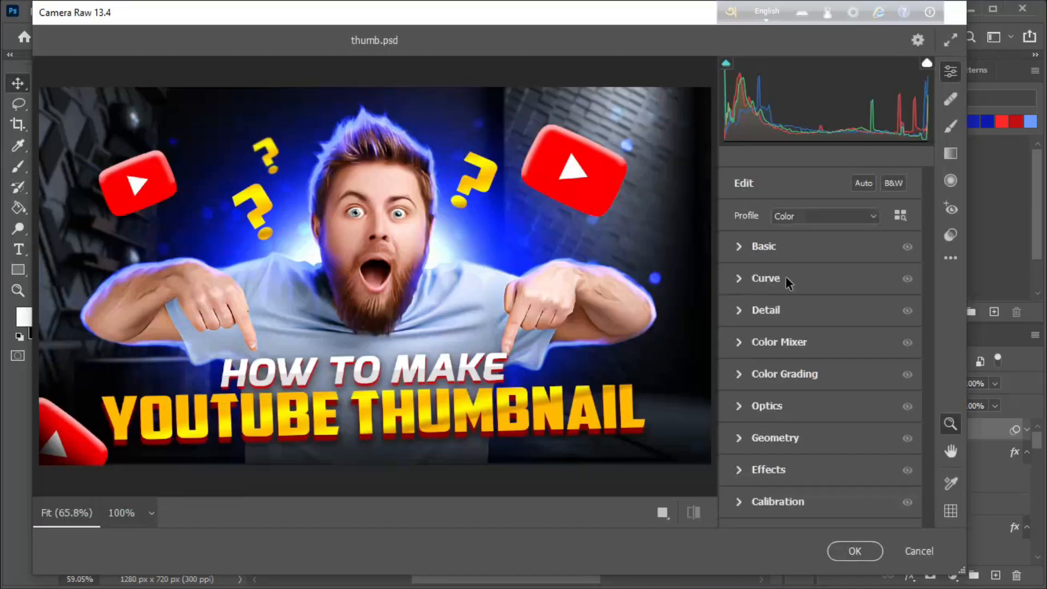
Step: Set the merged image's texture to +8, clarity to +7 and vibrance to +19
{"action": "left_click", "coordinate": [745, 246]}
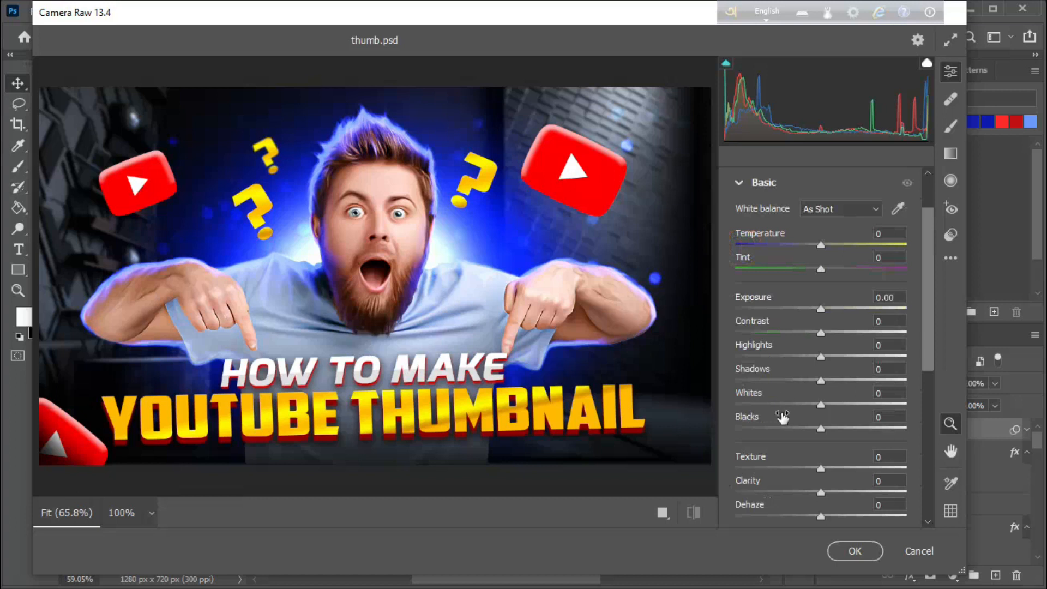
{"action": "left_click_drag", "start_coordinate": [820, 468], "coordinate": [827, 470]}
{"action": "mouse_move", "coordinate": [382, 284]}
{"action": "left_mouse_down"}
{"action": "mouse_move", "coordinate": [393, 283]}
{"action": "mouse_move", "coordinate": [366, 283]}
{"action": "mouse_move", "coordinate": [384, 283]}
{"action": "left_mouse_up"}
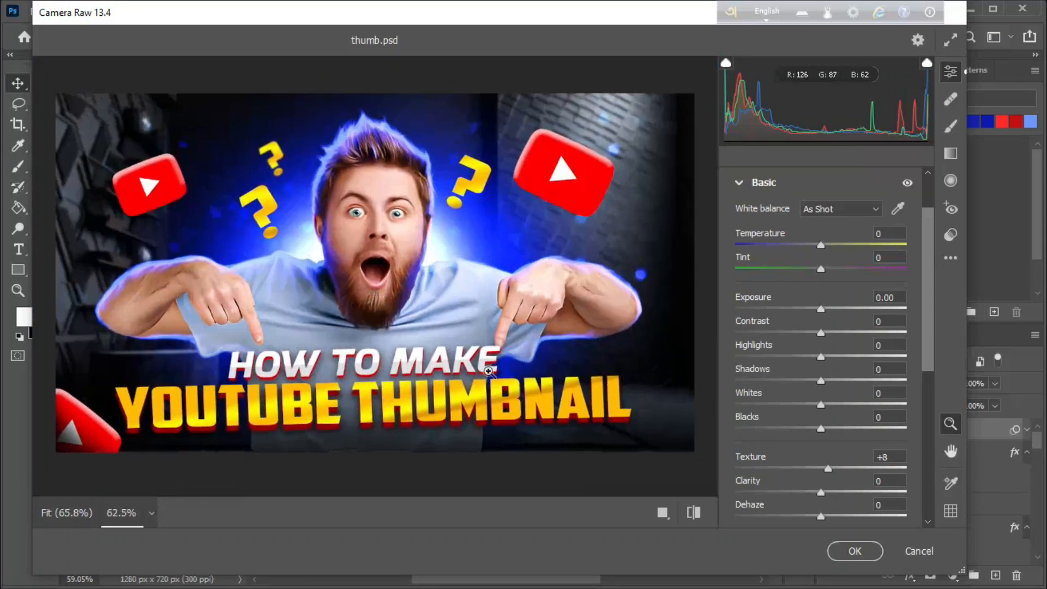
{"action": "left_click_drag", "start_coordinate": [819, 491], "coordinate": [836, 480]}
{"action": "scroll", "coordinate": [823, 485], "scroll_direction": "down", "scroll_amount": 3}
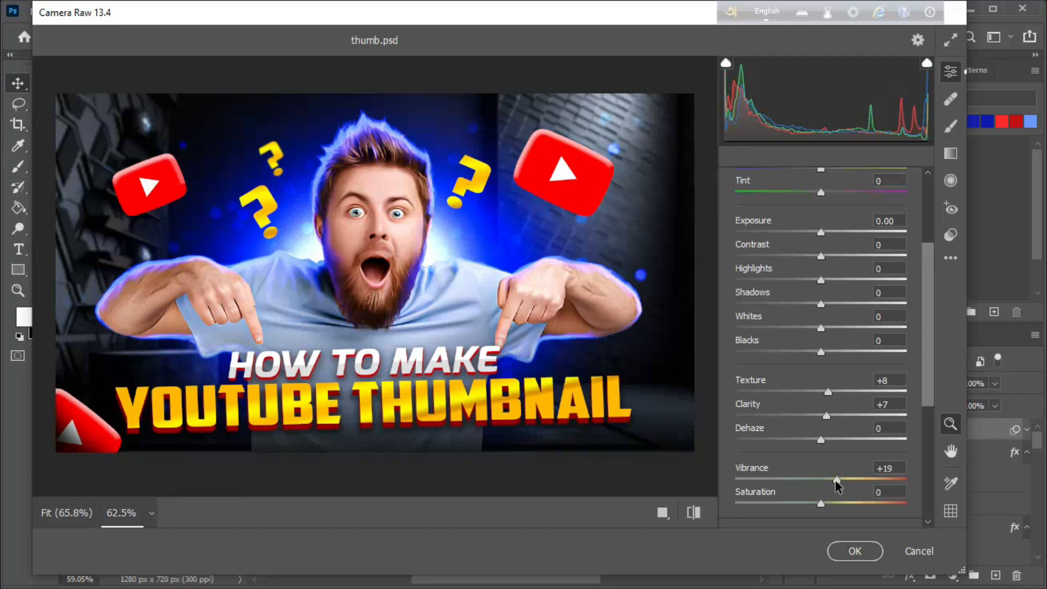
{"action": "left_click", "coordinate": [691, 512]}
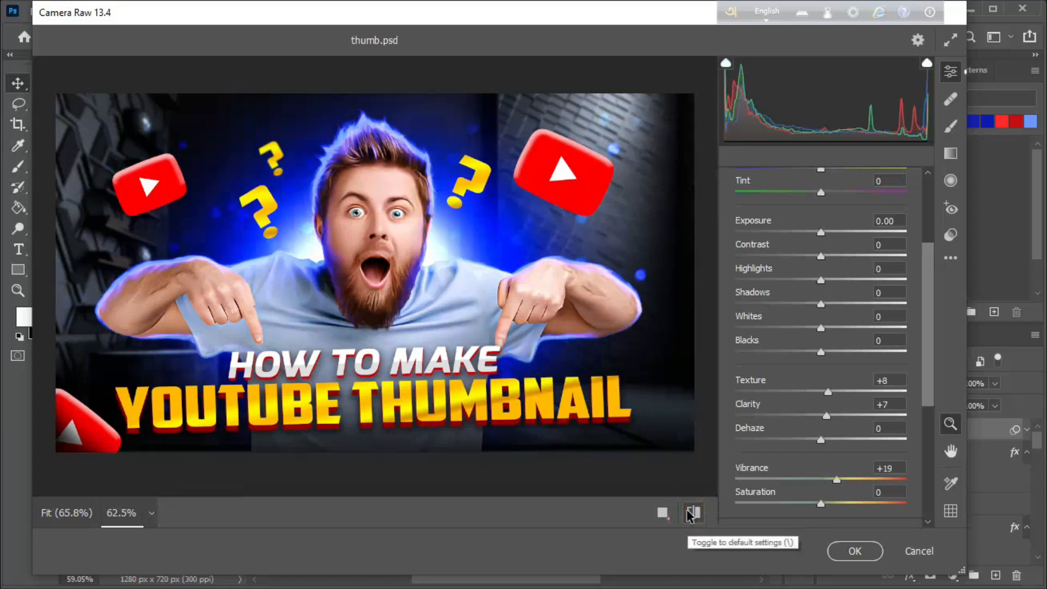
Step: Raise the merged image's saturation to +12, ease the color boost back slightly, and compare with the default settings
{"action": "scroll", "coordinate": [815, 487], "scroll_direction": "down", "scroll_amount": 2}
{"action": "left_click_drag", "start_coordinate": [820, 427], "coordinate": [830, 430]}
{"action": "left_click", "coordinate": [694, 513]}
{"action": "left_click", "coordinate": [699, 518]}
{"action": "left_click", "coordinate": [700, 518]}
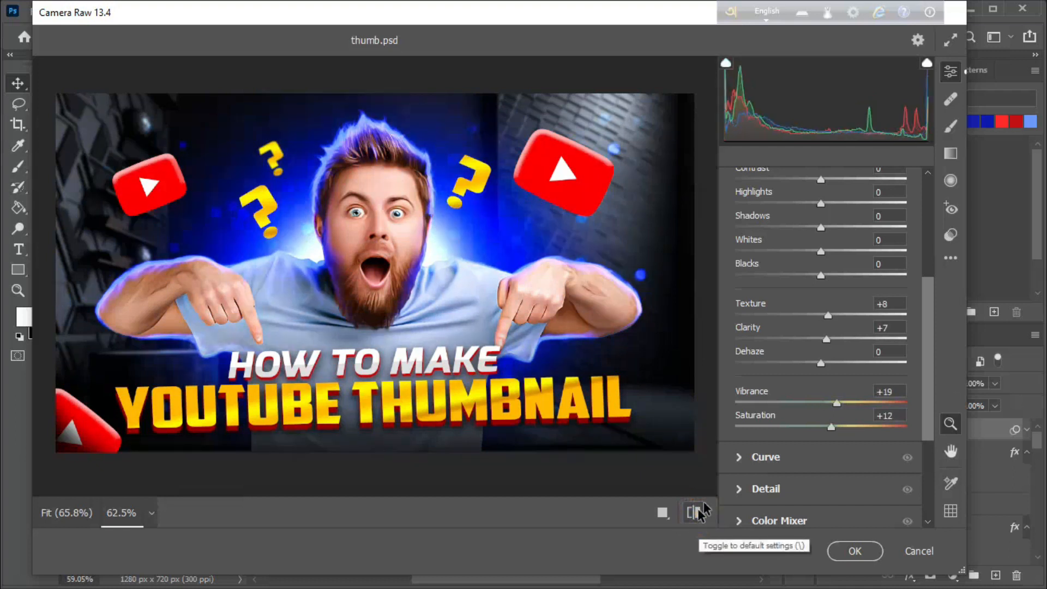
{"action": "left_click_drag", "start_coordinate": [833, 427], "coordinate": [827, 404]}
{"action": "left_click", "coordinate": [695, 514]}
{"action": "left_click", "coordinate": [695, 514]}
Step: Set the merged image's sharpening to 16, noise reduction to 30 and color noise reduction to 28
{"action": "scroll", "coordinate": [762, 466], "scroll_direction": "down", "scroll_amount": 2}
{"action": "left_click", "coordinate": [749, 411]}
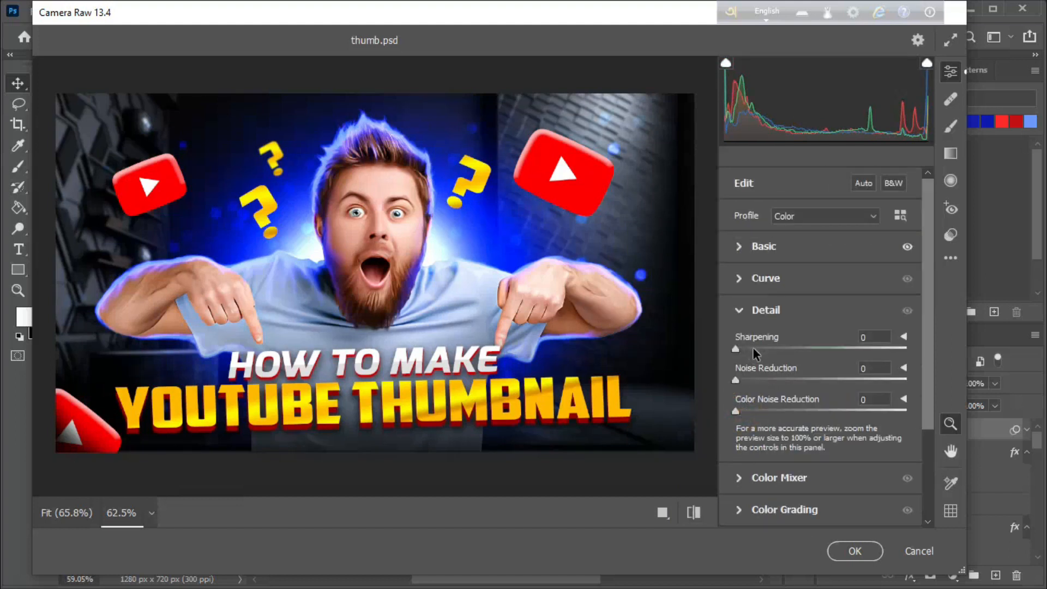
{"action": "left_click", "coordinate": [786, 380]}
{"action": "mouse_move", "coordinate": [360, 237]}
{"action": "left_mouse_down"}
{"action": "mouse_move", "coordinate": [393, 268]}
{"action": "mouse_move", "coordinate": [357, 242]}
{"action": "left_mouse_up"}
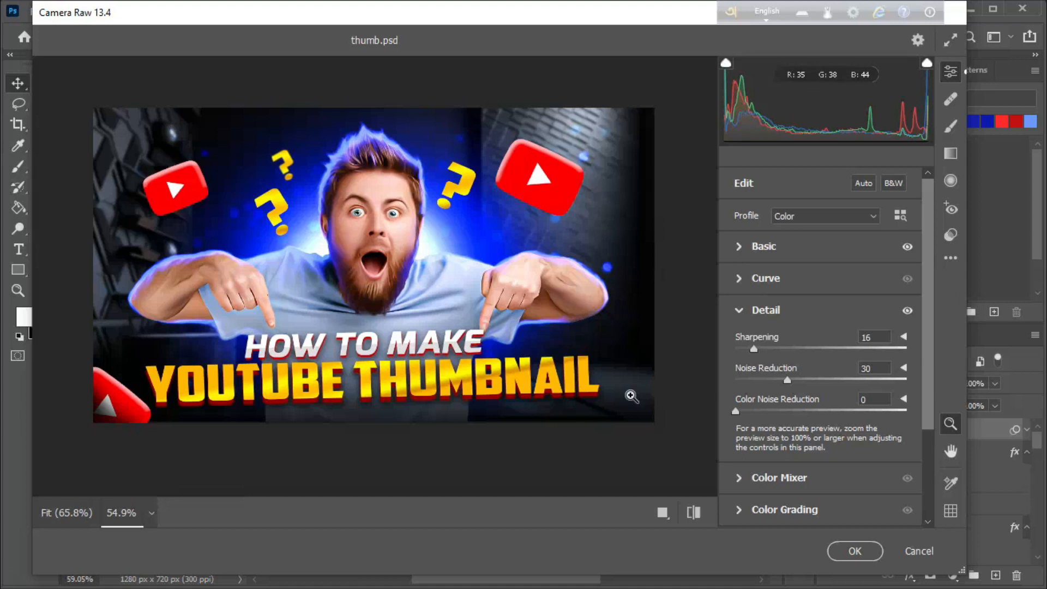
{"action": "left_click", "coordinate": [783, 409]}
{"action": "left_click_drag", "start_coordinate": [520, 274], "coordinate": [522, 245]}
{"action": "left_click_drag", "start_coordinate": [588, 205], "coordinate": [596, 247]}
Step: Add a grain effect of 11 to the merged image and inspect it in the preview
{"action": "scroll", "coordinate": [836, 461], "scroll_direction": "down", "scroll_amount": 1}
{"action": "scroll", "coordinate": [763, 458], "scroll_direction": "down", "scroll_amount": 1}
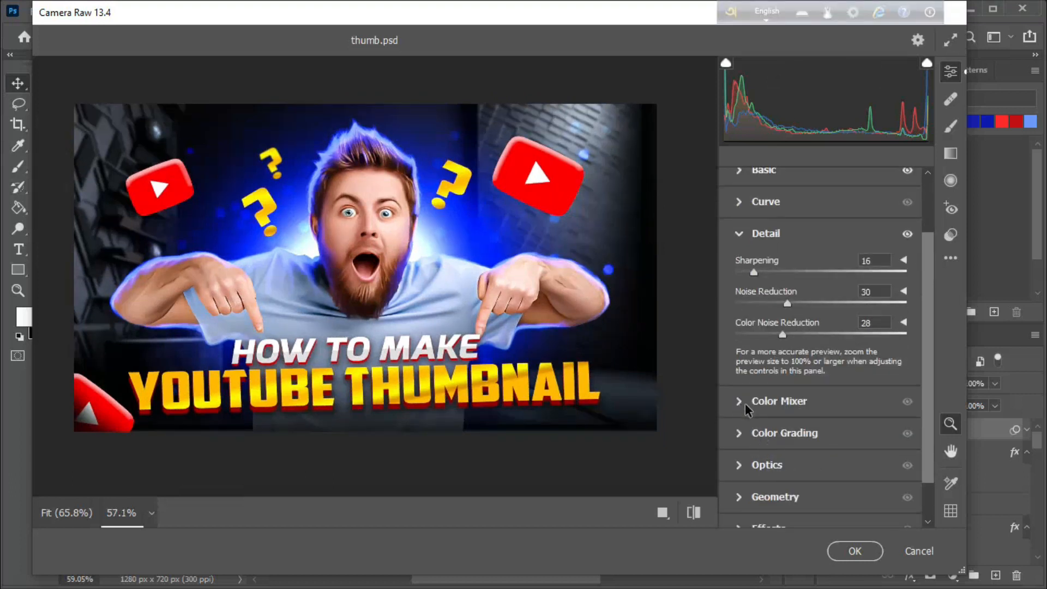
{"action": "scroll", "coordinate": [744, 404], "scroll_direction": "down", "scroll_amount": 1}
{"action": "left_click", "coordinate": [745, 479]}
{"action": "left_click_drag", "start_coordinate": [737, 450], "coordinate": [753, 450]}
{"action": "left_click_drag", "start_coordinate": [473, 241], "coordinate": [494, 249]}
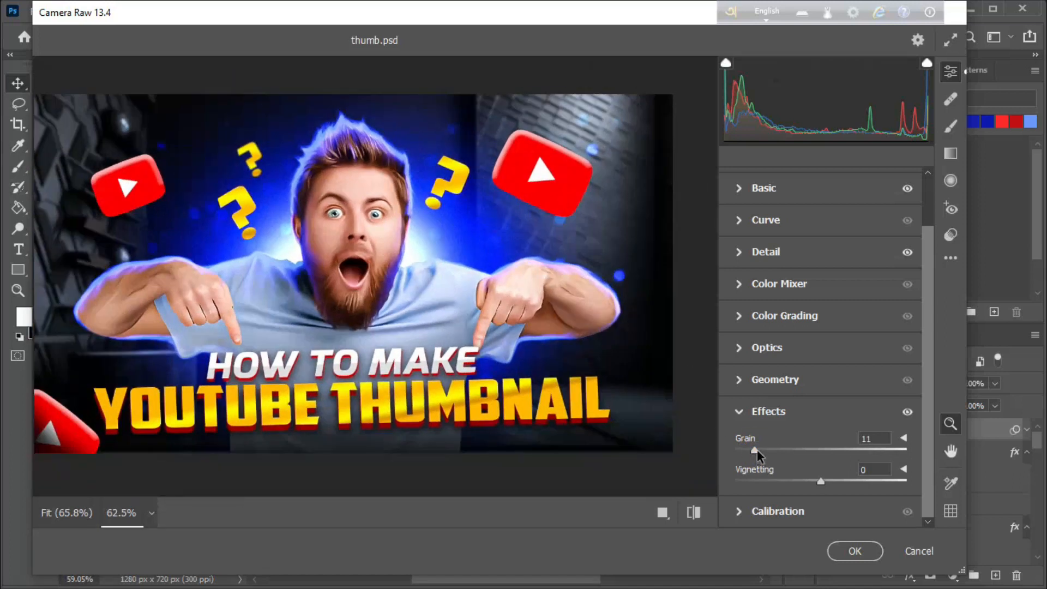
Step: Reduce the merged image's grain to 5, set its vignetting to -11 and compare with the default settings
{"action": "mouse_move", "coordinate": [813, 479]}
{"action": "left_mouse_down"}
{"action": "mouse_move", "coordinate": [840, 481]}
{"action": "mouse_move", "coordinate": [788, 475]}
{"action": "mouse_move", "coordinate": [819, 481]}
{"action": "mouse_move", "coordinate": [807, 490]}
{"action": "left_mouse_up"}
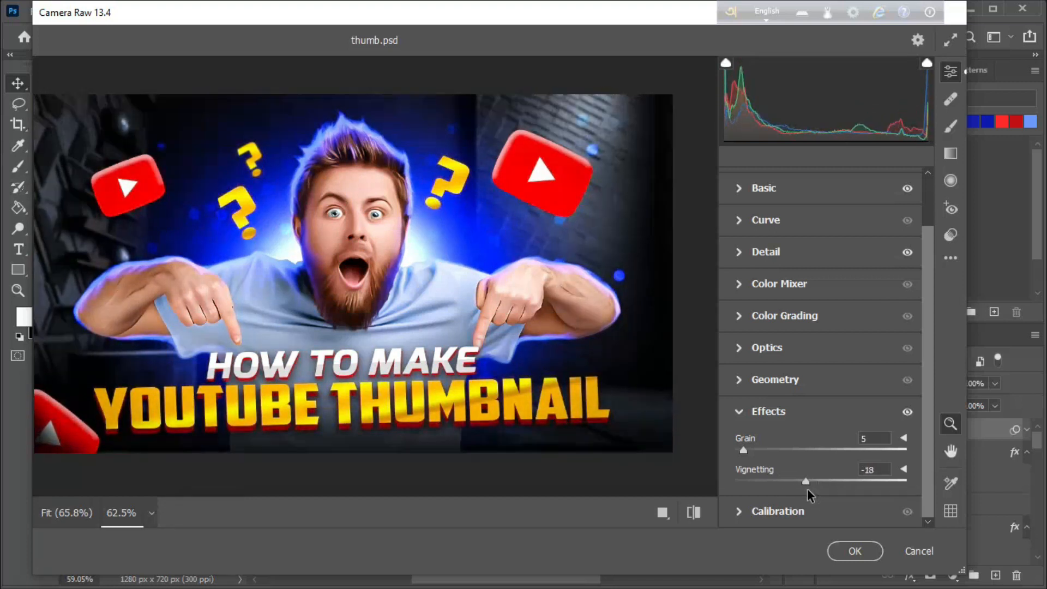
{"action": "left_click", "coordinate": [694, 512]}
{"action": "left_click", "coordinate": [696, 513]}
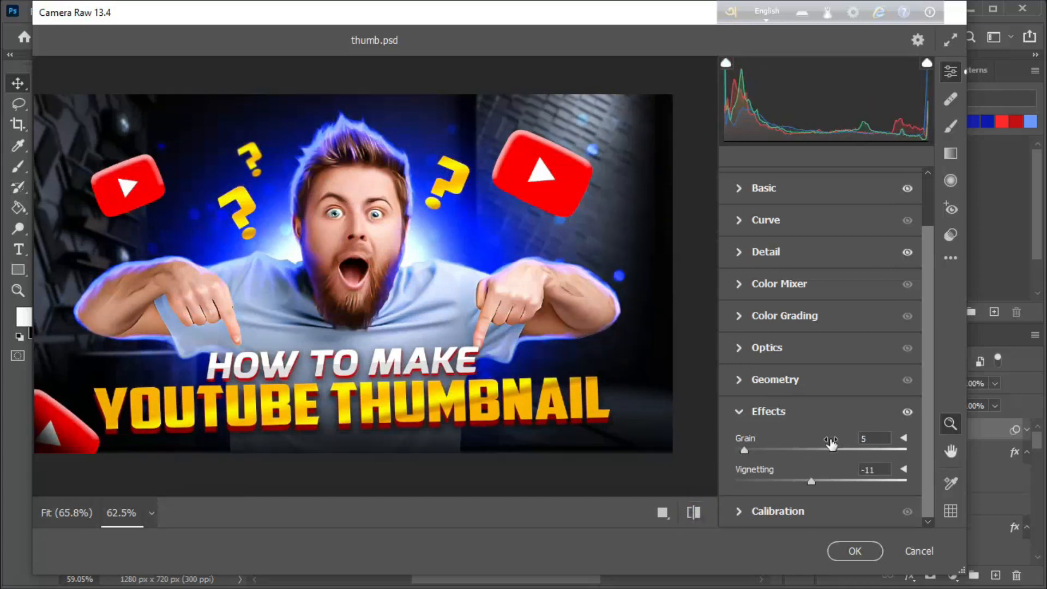
{"action": "left_click", "coordinate": [743, 412]}
{"action": "left_click", "coordinate": [741, 407]}
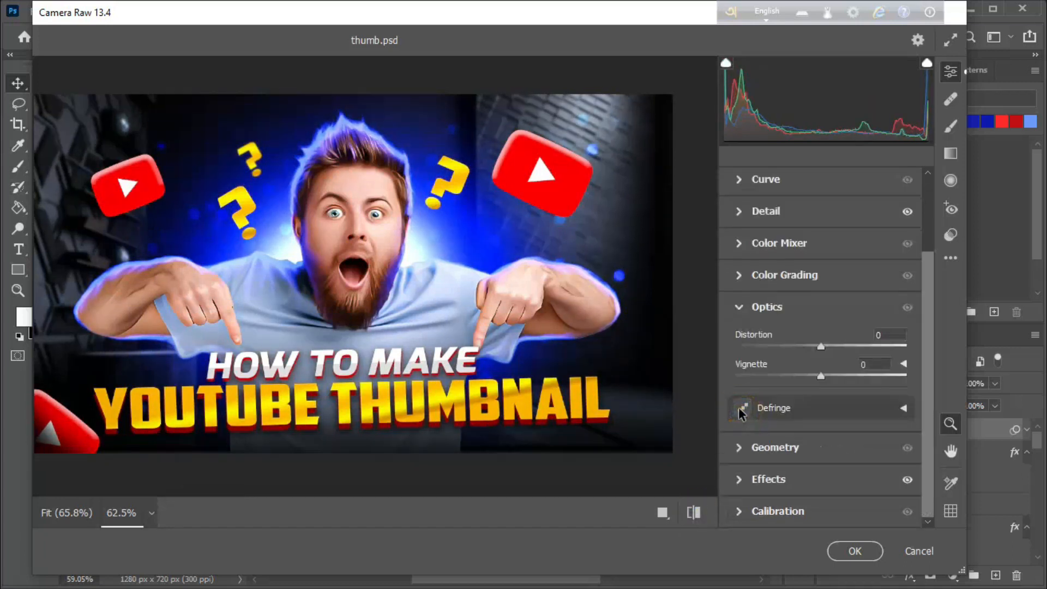
{"action": "left_click", "coordinate": [740, 307]}
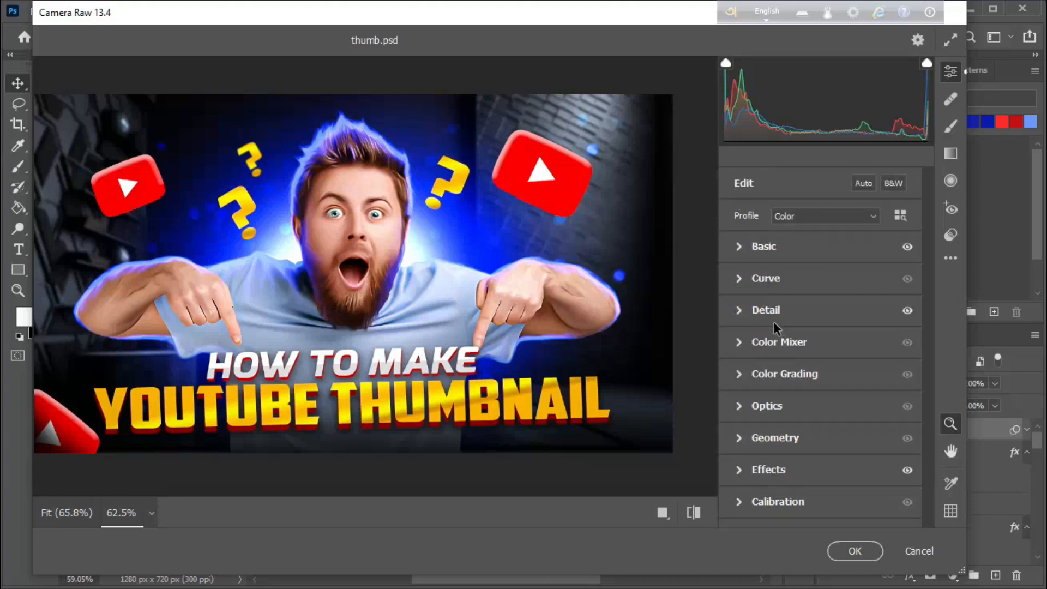
Step: Fine-tune the merged image's sharpening amount in the detail settings
{"action": "left_click", "coordinate": [741, 310]}
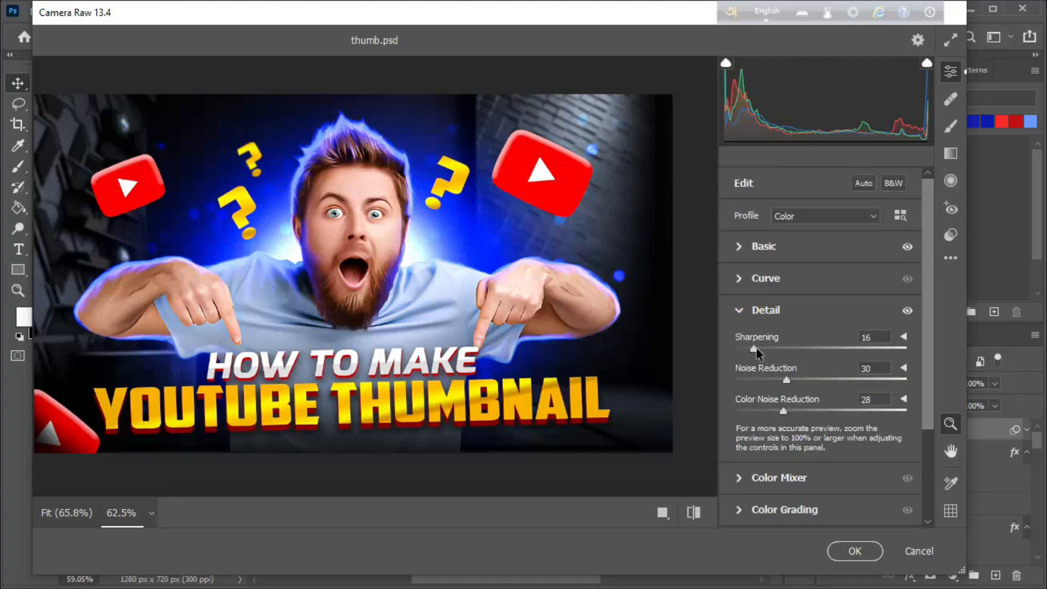
{"action": "left_click_drag", "start_coordinate": [773, 383], "coordinate": [752, 350]}
{"action": "left_click", "coordinate": [740, 311]}
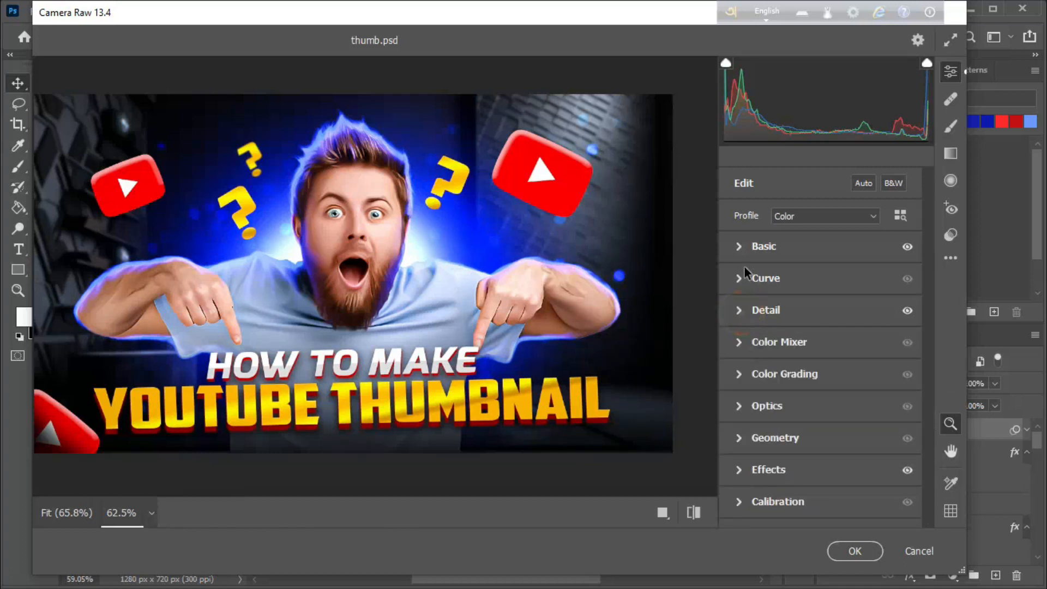
Step: Set the merged image's texture to +9 and clarity to +4, and apply the Camera Raw adjustments
{"action": "left_click", "coordinate": [739, 247]}
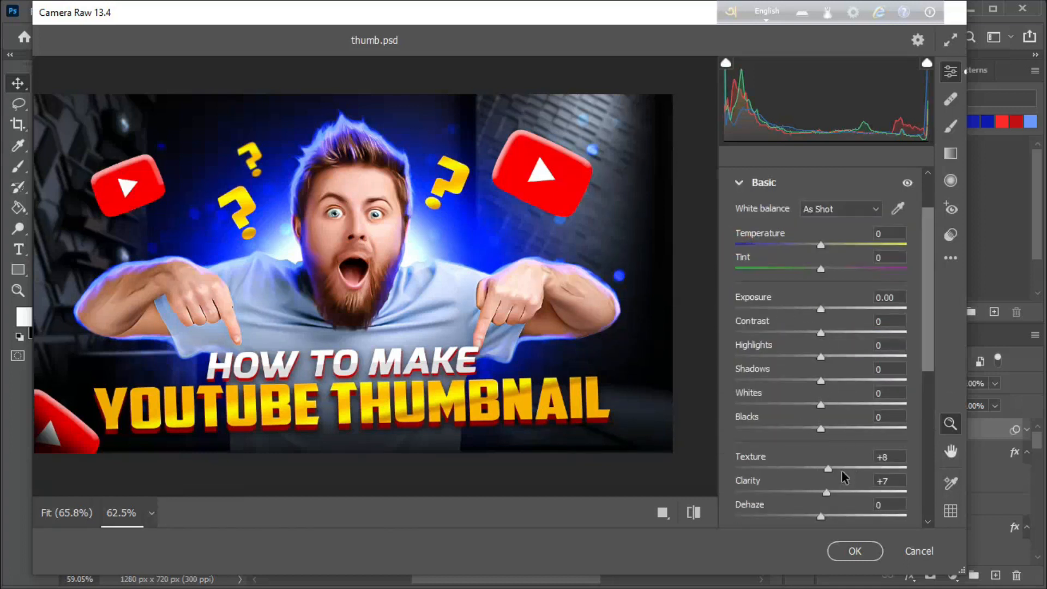
{"action": "mouse_move", "coordinate": [829, 471]}
{"action": "left_mouse_down"}
{"action": "mouse_move", "coordinate": [866, 487]}
{"action": "mouse_move", "coordinate": [824, 491]}
{"action": "mouse_move", "coordinate": [828, 468]}
{"action": "left_mouse_up"}
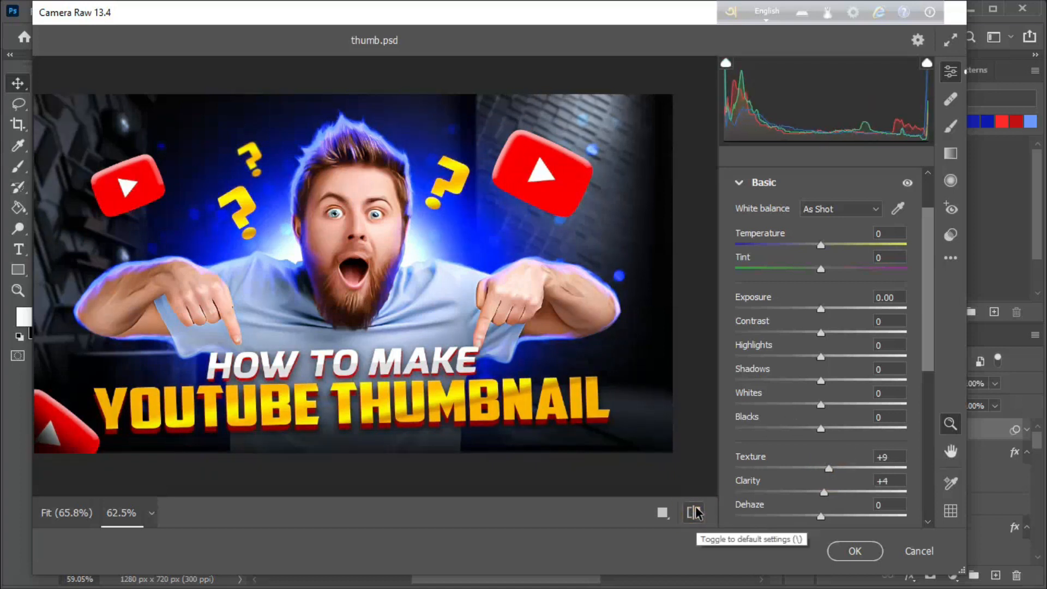
{"action": "scroll", "coordinate": [342, 297], "scroll_direction": "up", "scroll_amount": 2}
{"action": "scroll", "coordinate": [341, 298], "scroll_direction": "down", "scroll_amount": 2}
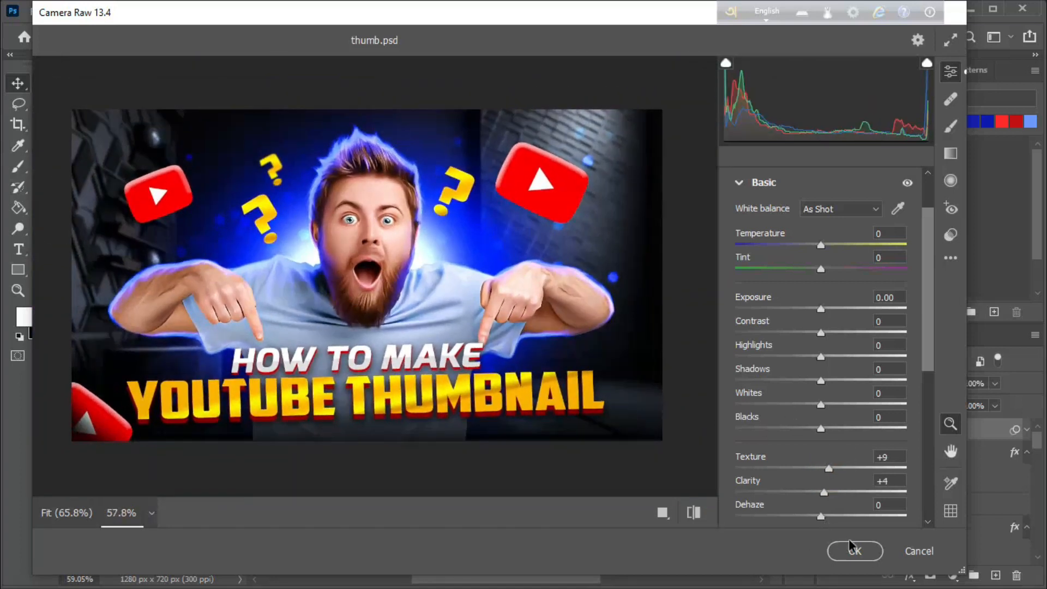
{"action": "left_click", "coordinate": [855, 551]}
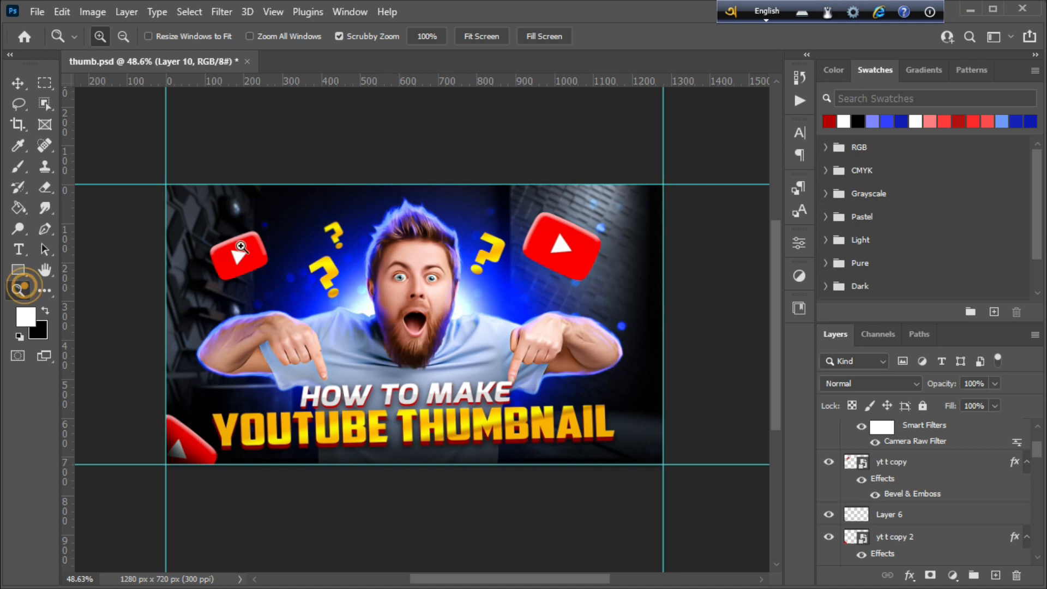
{"action": "left_click_drag", "start_coordinate": [426, 299], "coordinate": [495, 311]}
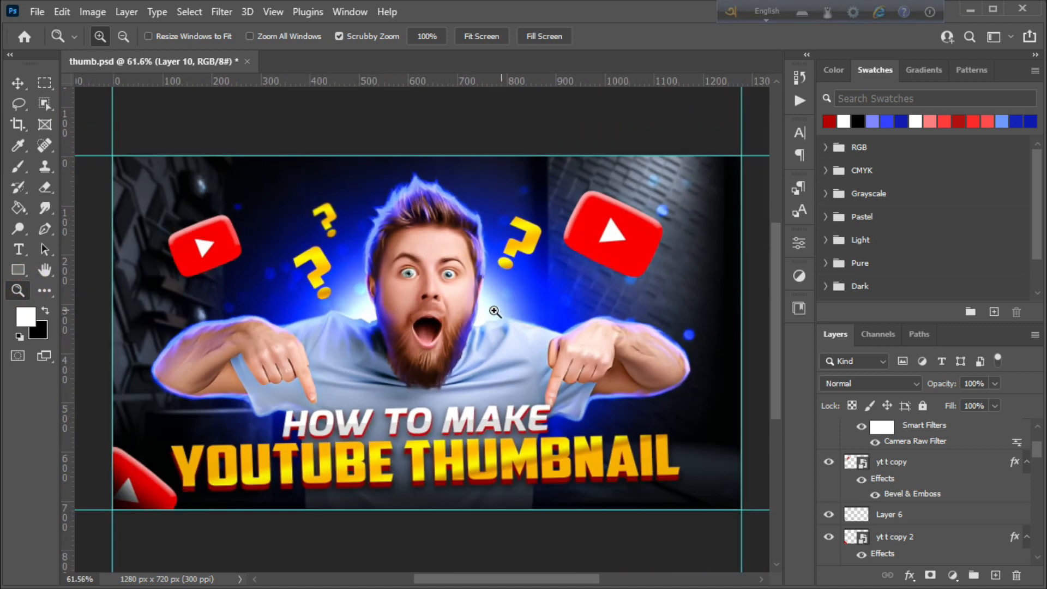
{"action": "mouse_move", "coordinate": [612, 234]}
{"action": "left_mouse_down"}
{"action": "mouse_move", "coordinate": [627, 235]}
{"action": "mouse_move", "coordinate": [403, 254]}
{"action": "mouse_move", "coordinate": [504, 353]}
{"action": "mouse_move", "coordinate": [354, 355]}
{"action": "mouse_move", "coordinate": [414, 354]}
{"action": "left_mouse_up"}
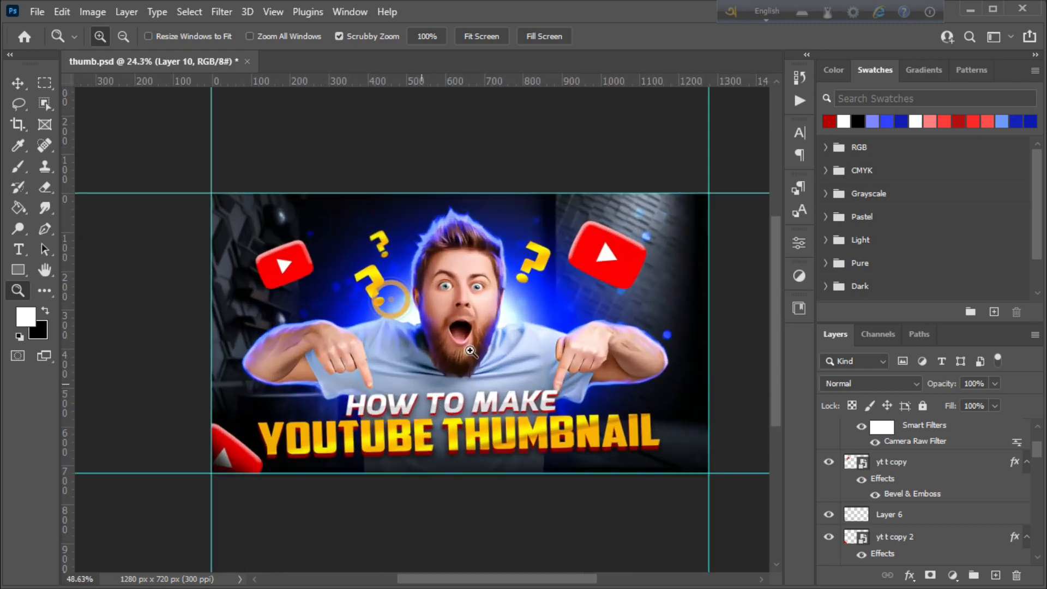
{"action": "left_click_drag", "start_coordinate": [582, 324], "coordinate": [598, 380]}
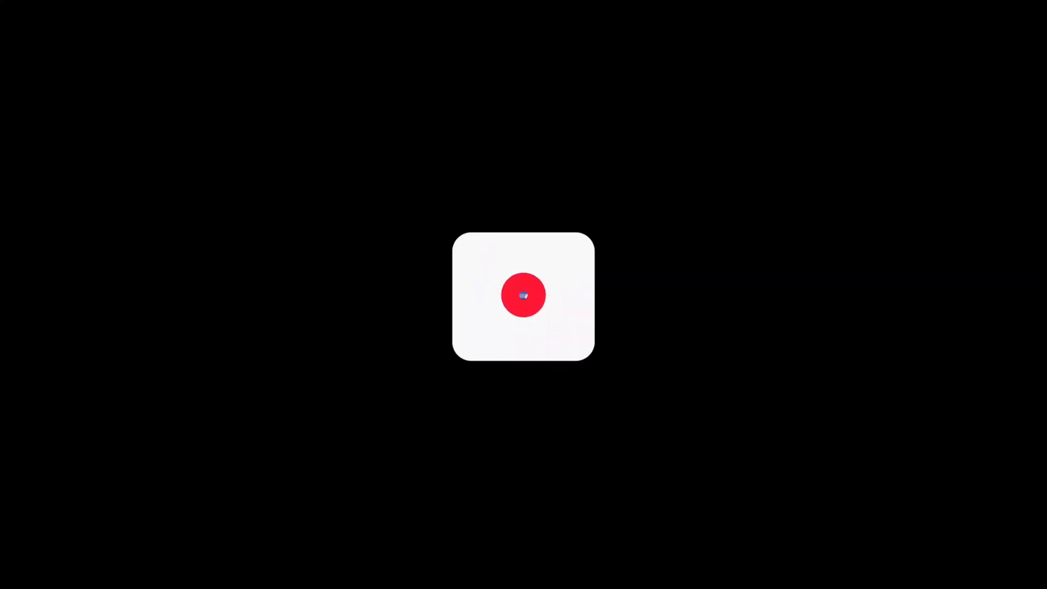